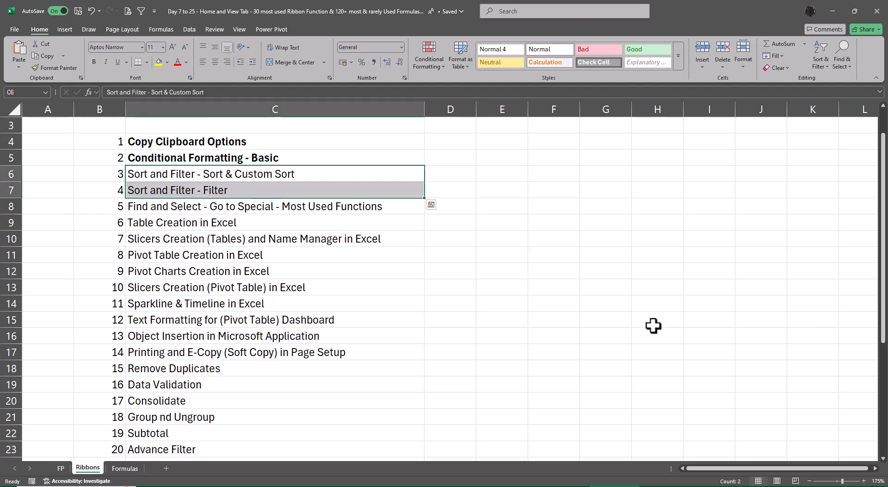
# Bold the two Sort and Filter topics in C6:C7 and the Table Creation and Slicers (Tables) topics in C9:C10.
pyautogui.hotkey('ctrl', 'b')
pyautogui.press('Down')
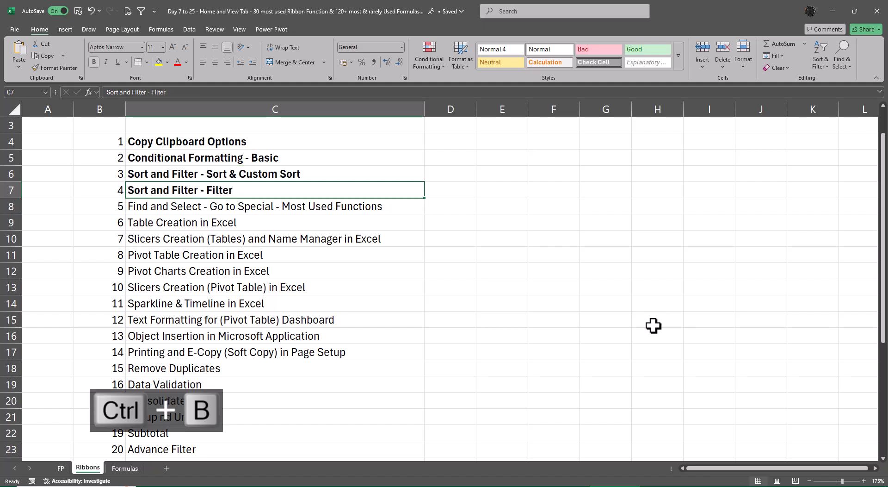
pyautogui.press('Down')
pyautogui.press('Down')
pyautogui.hotkey('shift', 'Down')
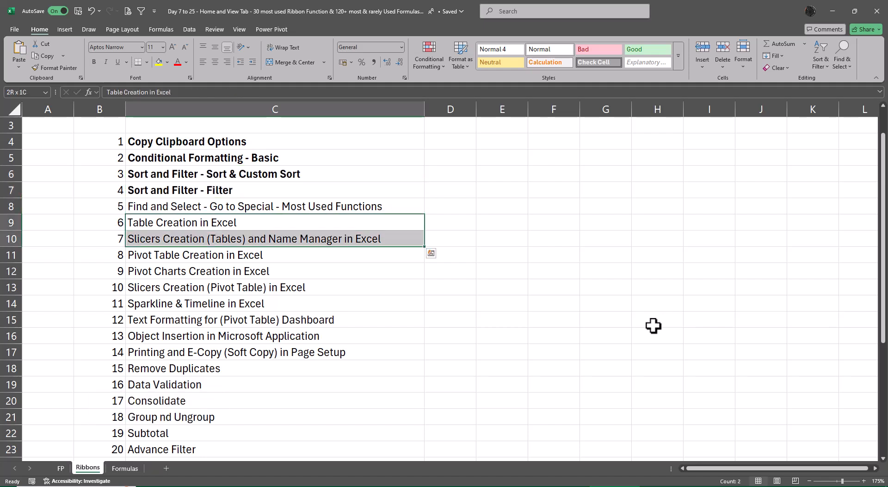
pyautogui.hotkey('ctrl', 'b')
pyautogui.hotkey('ctrl', 'q')
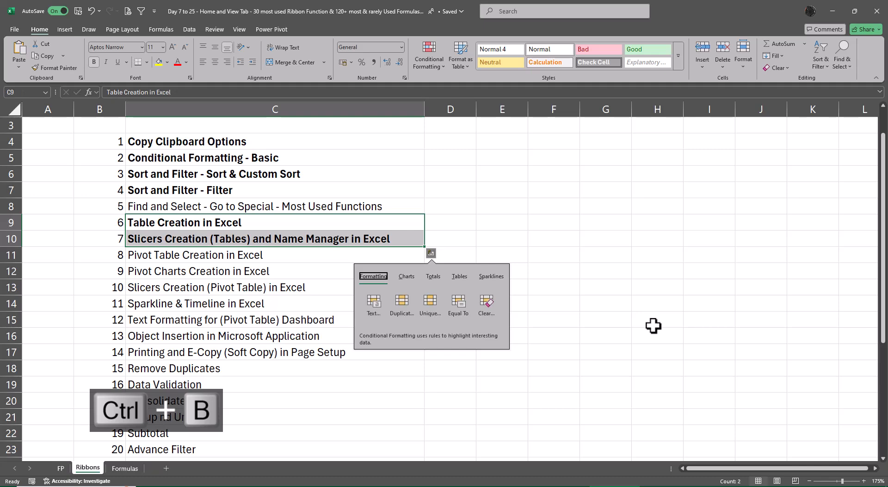
pyautogui.press('Escape')
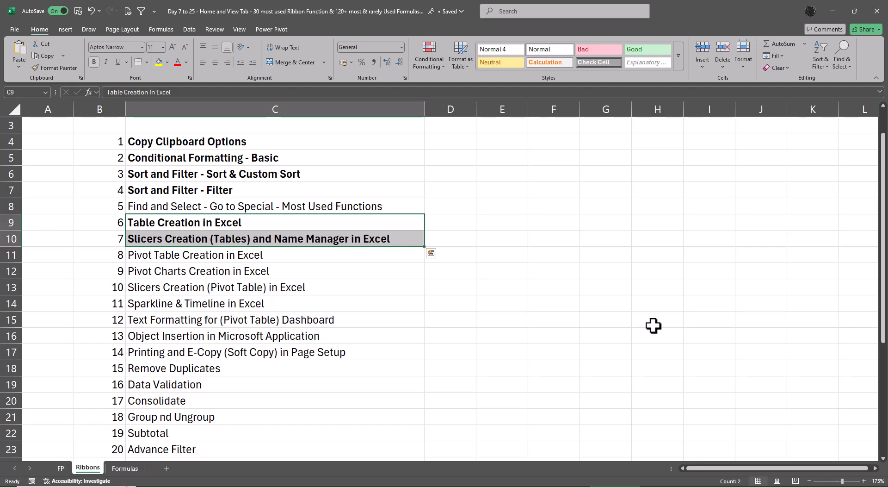
# Bold the Pivot Table, Pivot Charts and Slicers (Pivot Table) topics in C11:C13.
pyautogui.press('Down')
pyautogui.press('Down')
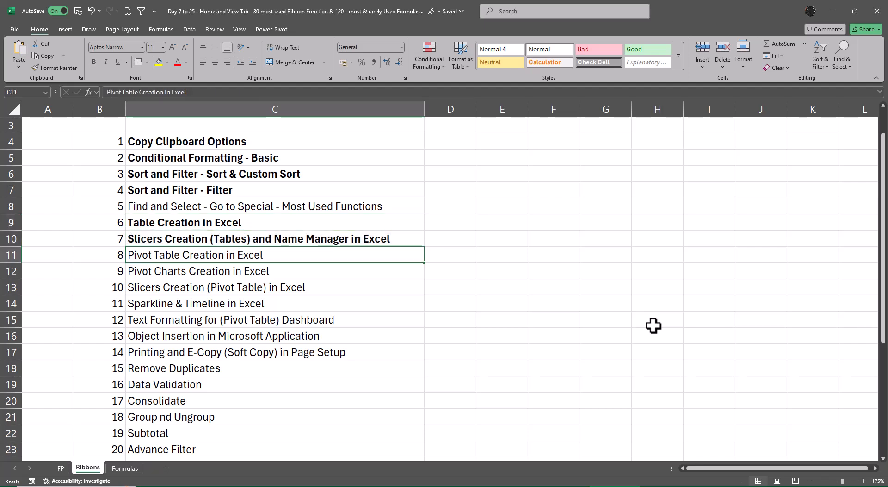
pyautogui.hotkey('ctrl', 'b')
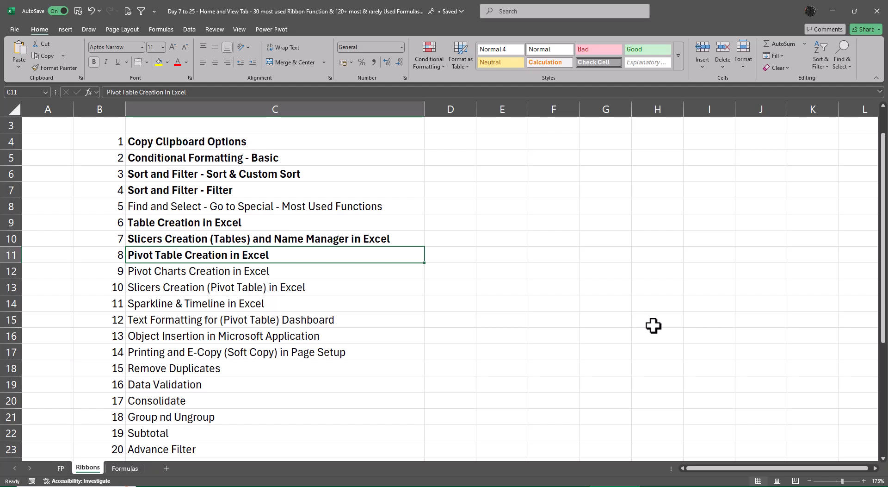
pyautogui.hotkey('shift', 'Down')
pyautogui.hotkey('shift', 'Down')
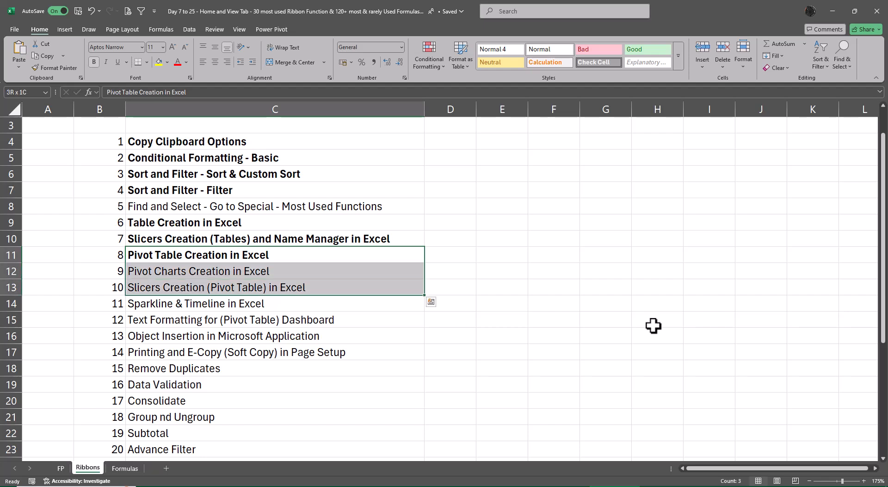
pyautogui.hotkey('ctrl', 'b')
pyautogui.hotkey('ctrl', 'b')
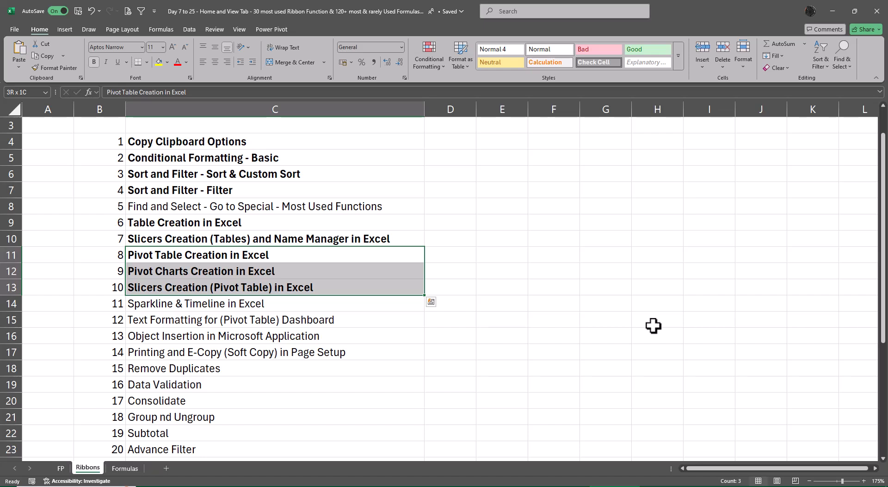
# Bold the skipped "Find and Select - Go to Special - Most Used Functions" topic in C8.
pyautogui.press('Up')
pyautogui.press('Up')
pyautogui.press('Up')
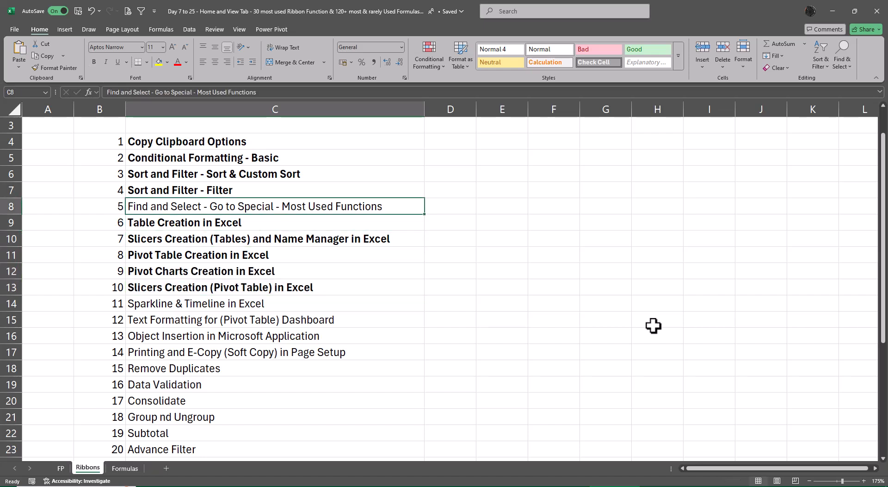
pyautogui.hotkey('ctrl', 'b')
# Review topics 3 to 10 by highlighting C6:C13, ending on the Sort & Custom Sort topic in C6.
pyautogui.press('Up')
pyautogui.press('Up')
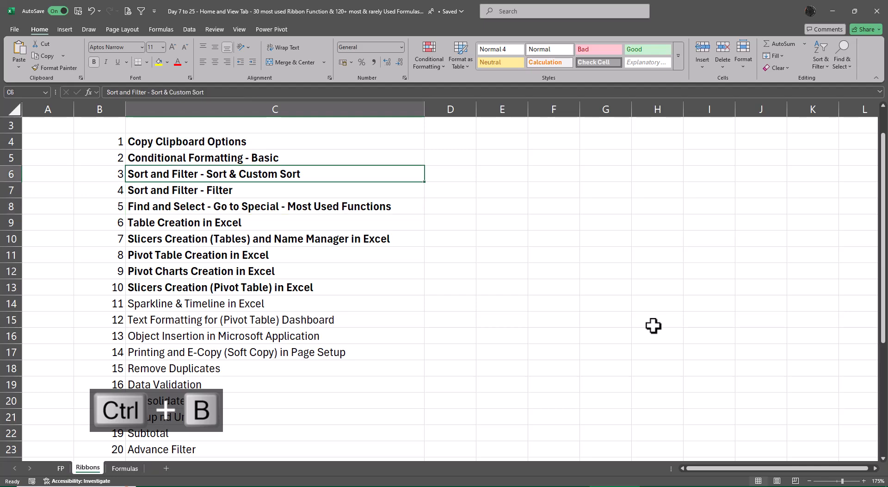
pyautogui.hotkey('shift', 'Down')
pyautogui.hotkey('shift', 'Down')
pyautogui.hotkey('shift', 'Down')
pyautogui.hotkey('shift', 'Down')
pyautogui.hotkey('shift', 'Down')
pyautogui.hotkey('shift', 'Down')
pyautogui.hotkey('shift', 'Down')
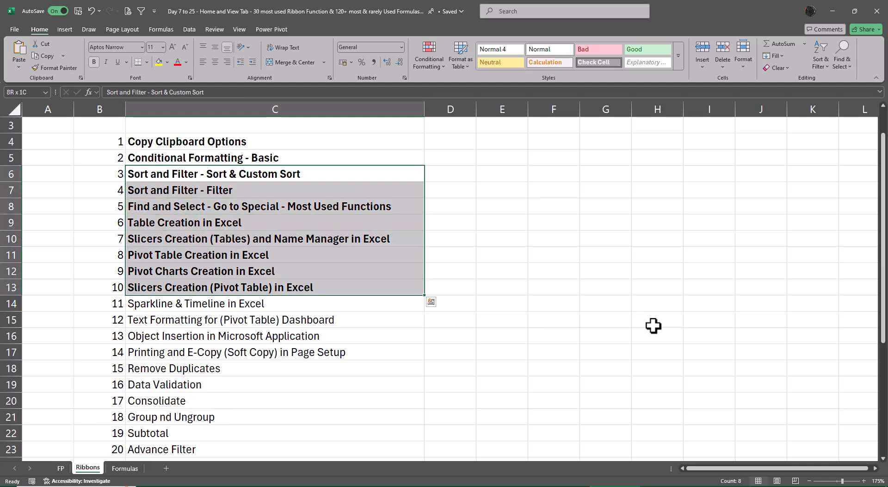
pyautogui.press('Right')
pyautogui.press('Left')
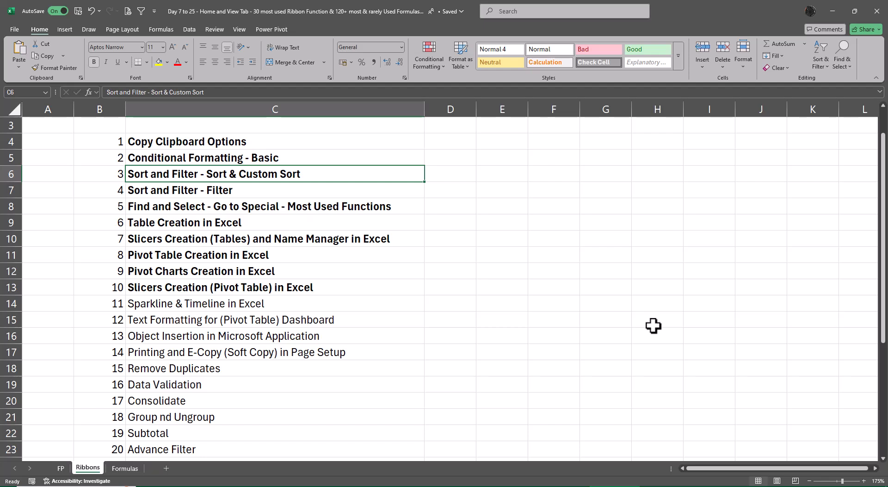
# Switch to File Explorer and open EmployeeRawData.xlsx from the Excel Files folder.
pyautogui.click(830, 13)
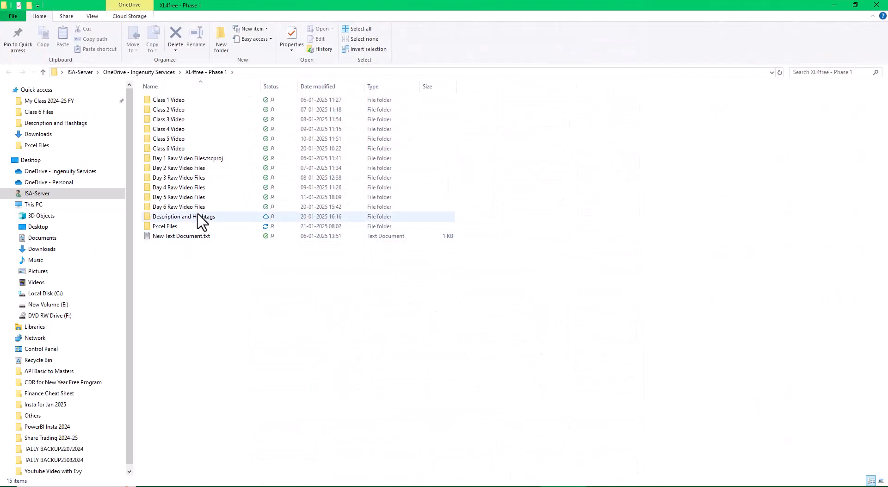
pyautogui.click(181, 227)
pyautogui.click(181, 226)
pyautogui.click(237, 296)
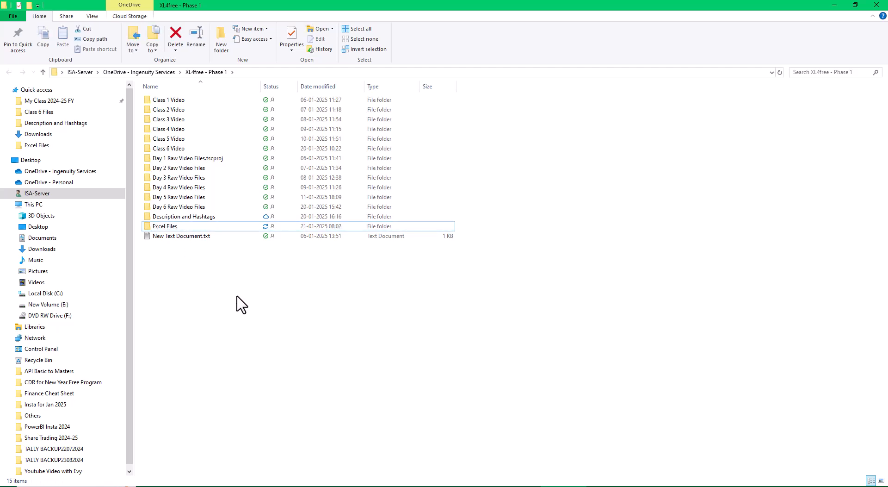
pyautogui.doubleClick(167, 226)
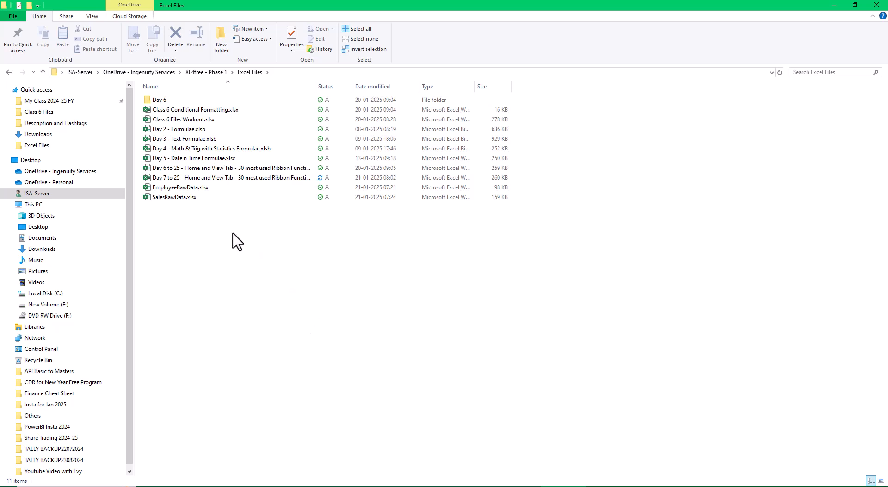
pyautogui.doubleClick(185, 189)
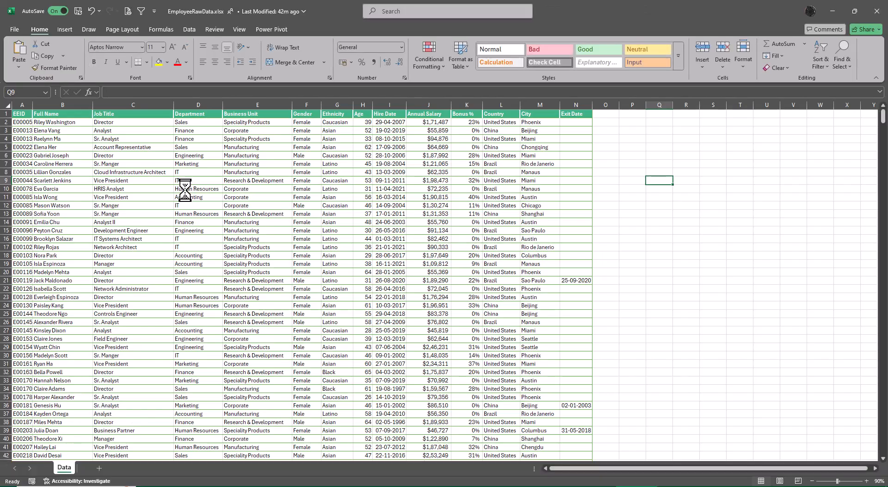
# AutoFit the column widths of the whole employee data range from A1, return to A1 and save the workbook.
pyautogui.hotkey('ctrl', 'Left')
pyautogui.hotkey('ctrl', 'Left')
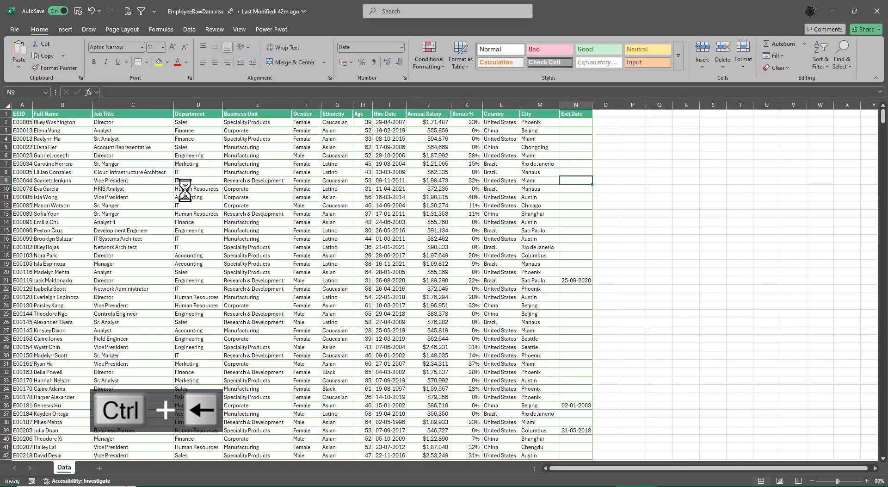
pyautogui.hotkey('ctrl', 'Up')
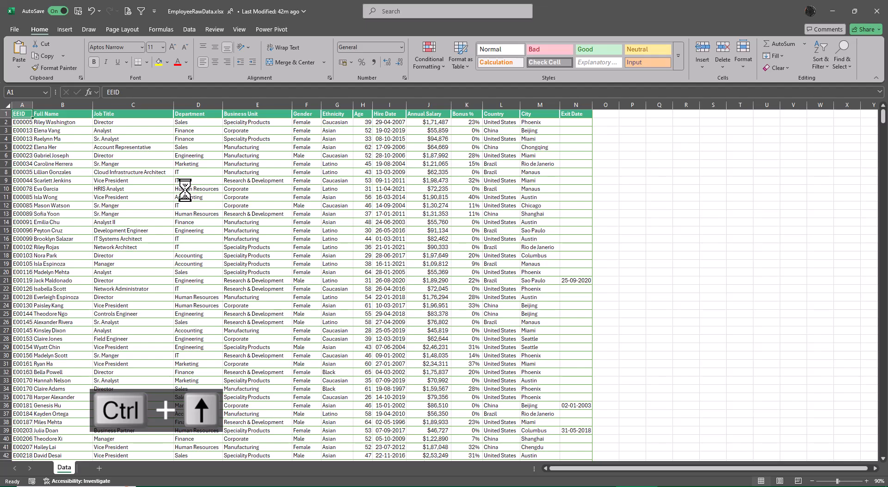
pyautogui.hotkey('ctrl', 'shift', 'Down')
pyautogui.hotkey('ctrl', 'shift', 'Right')
pyautogui.hotkey('alt', 'a')
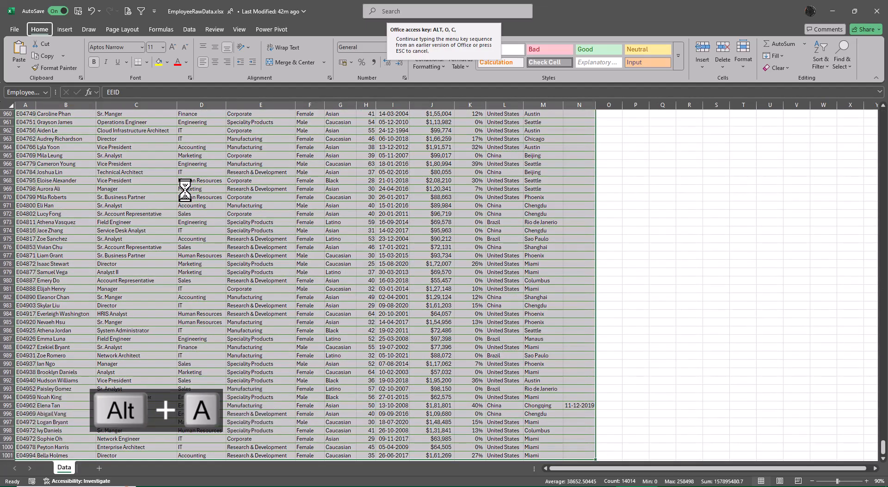
pyautogui.press('a')
pyautogui.hotkey('ctrl', 'Home')
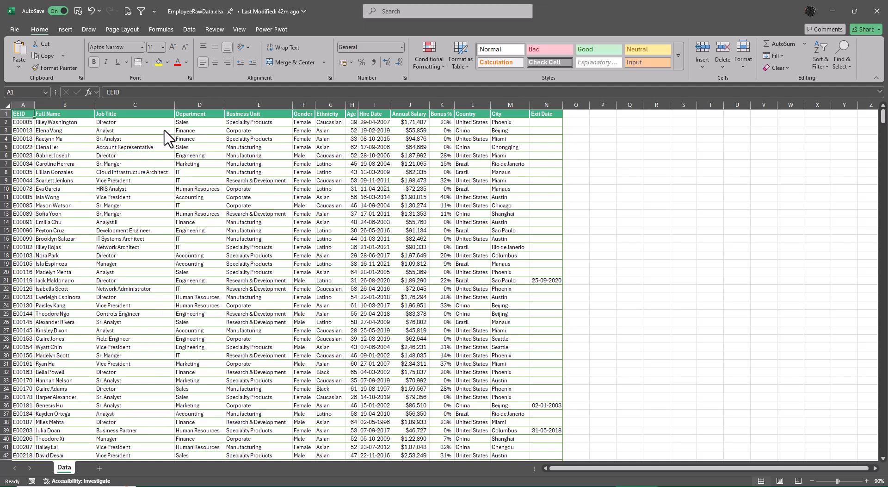
pyautogui.hotkey('ctrl', '2')
pyautogui.hotkey('ctrl', 's')
# Look through the employee records and examine the available Sort & Filter and Data commands.
pyautogui.scroll(-5, 643, 266)
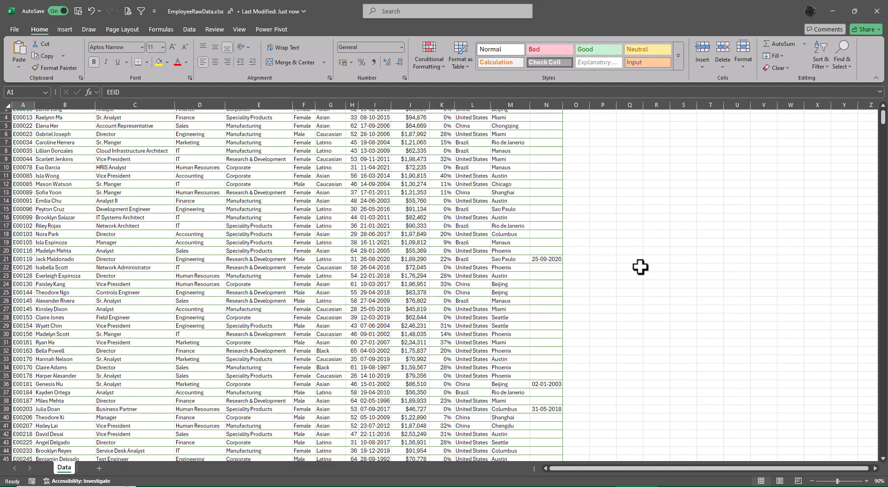
pyautogui.scroll(-20, 641, 266)
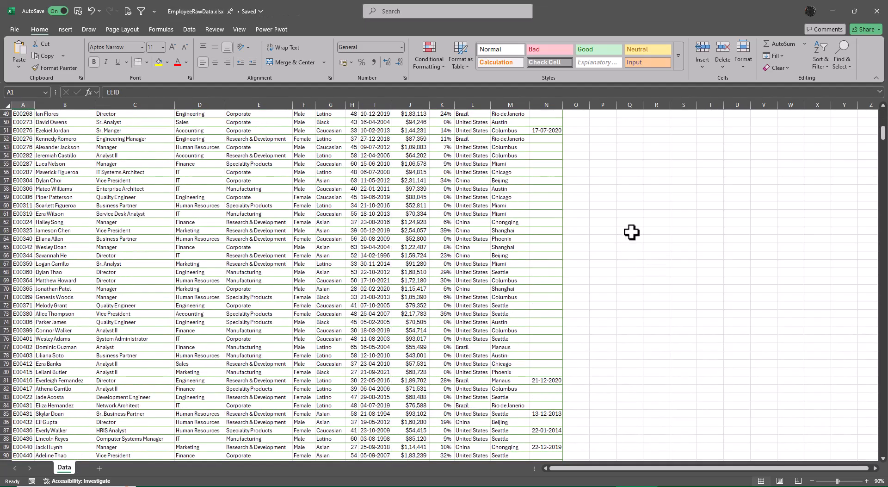
pyautogui.scroll(-20, 637, 242)
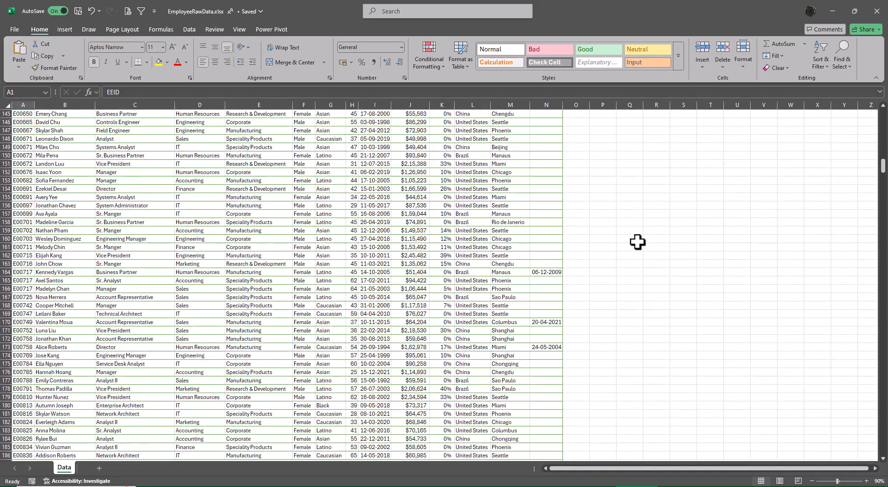
pyautogui.scroll(20, 632, 254)
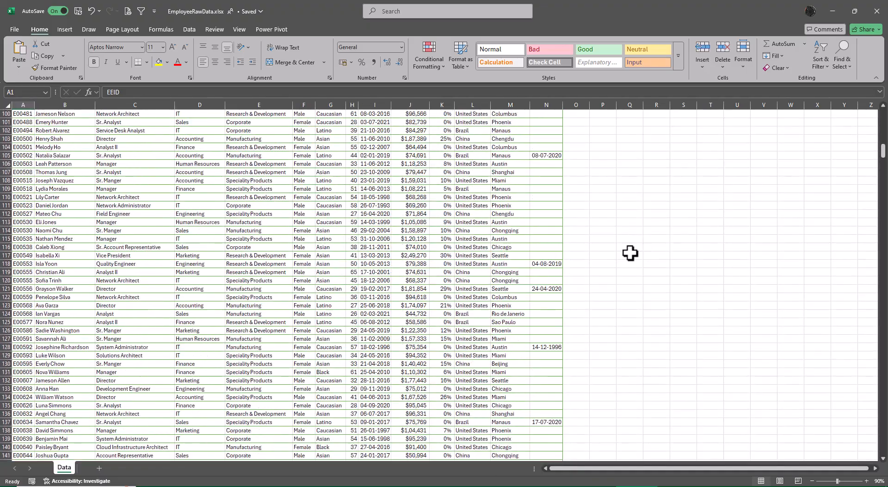
pyautogui.scroll(13, 627, 252)
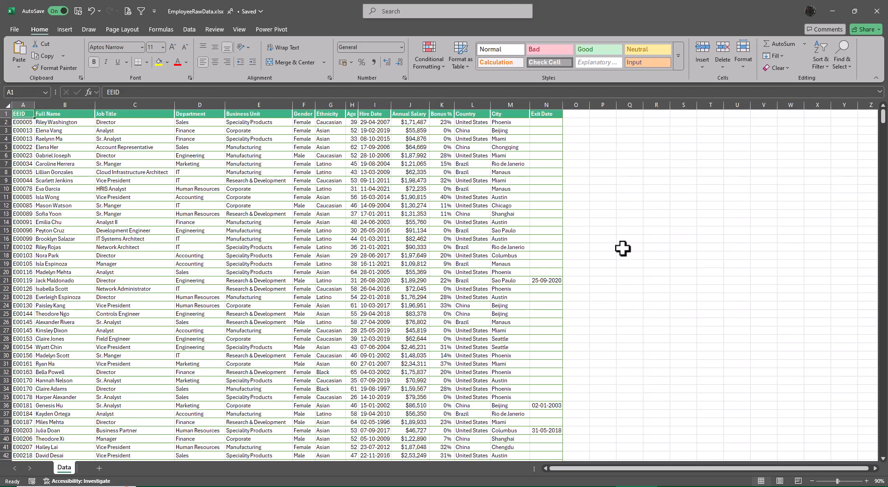
pyautogui.click(820, 63)
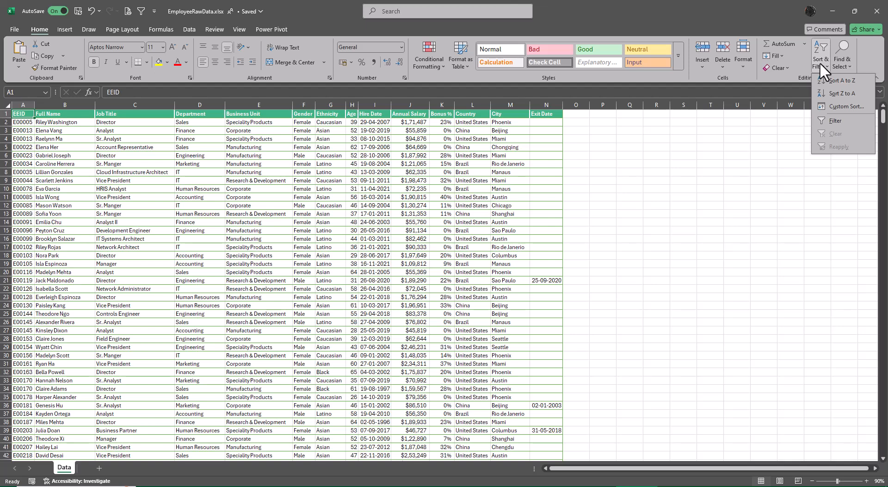
pyautogui.click(715, 233)
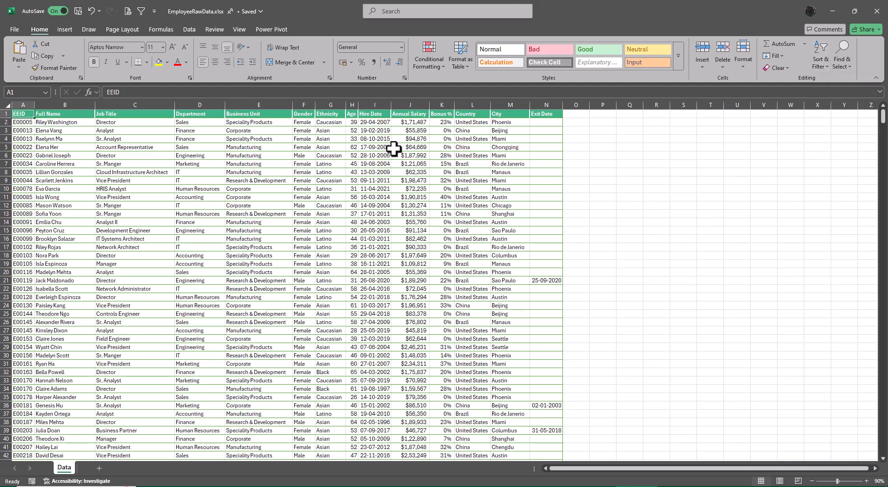
pyautogui.click(188, 29)
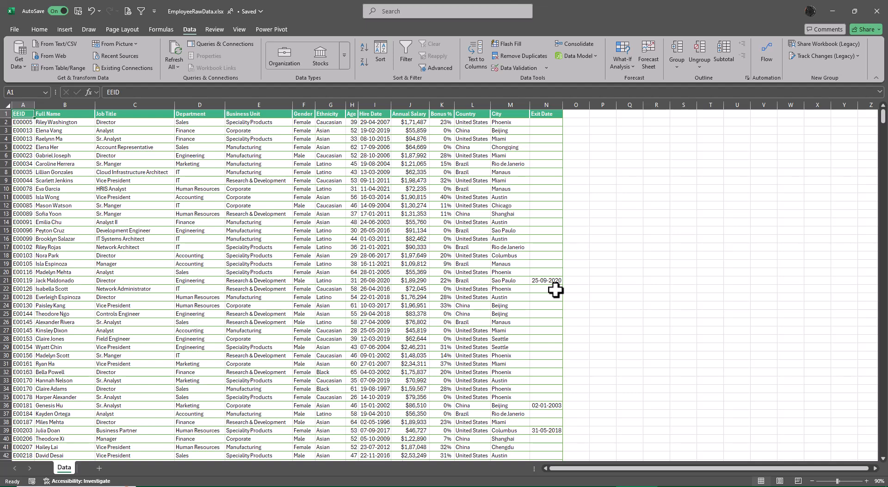
pyautogui.press('alt')
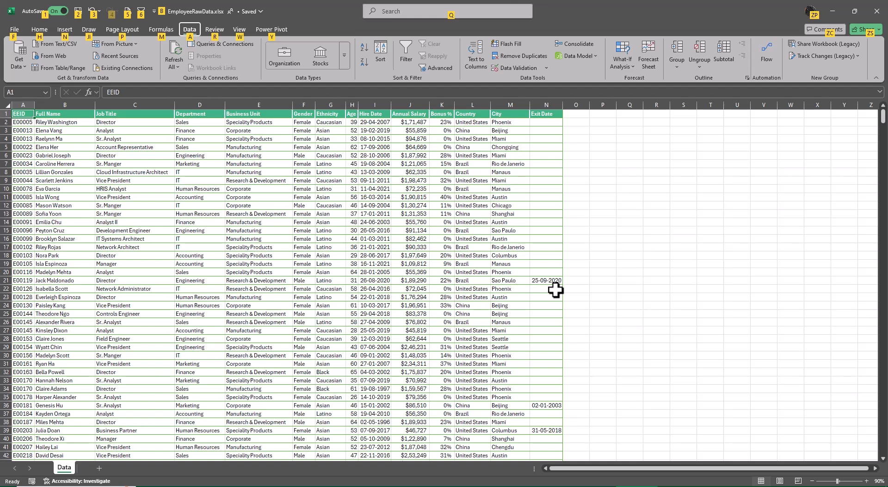
pyautogui.press('a')
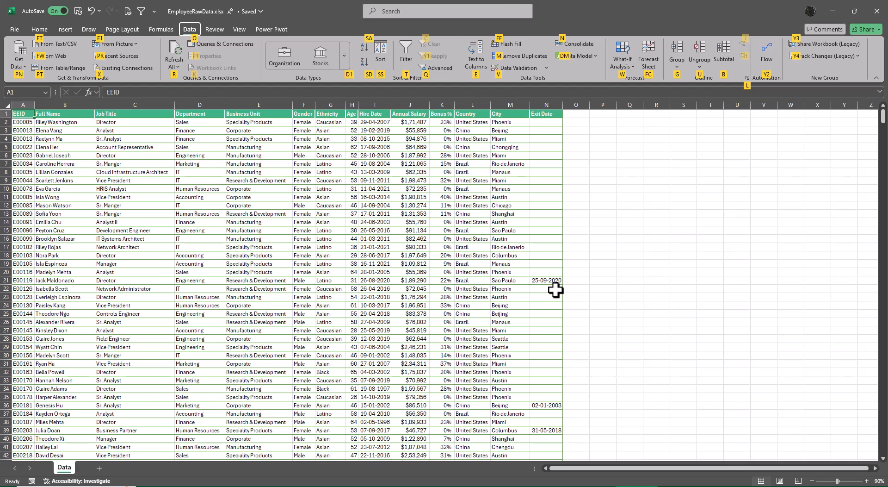
pyautogui.press('p')
pyautogui.press('t')
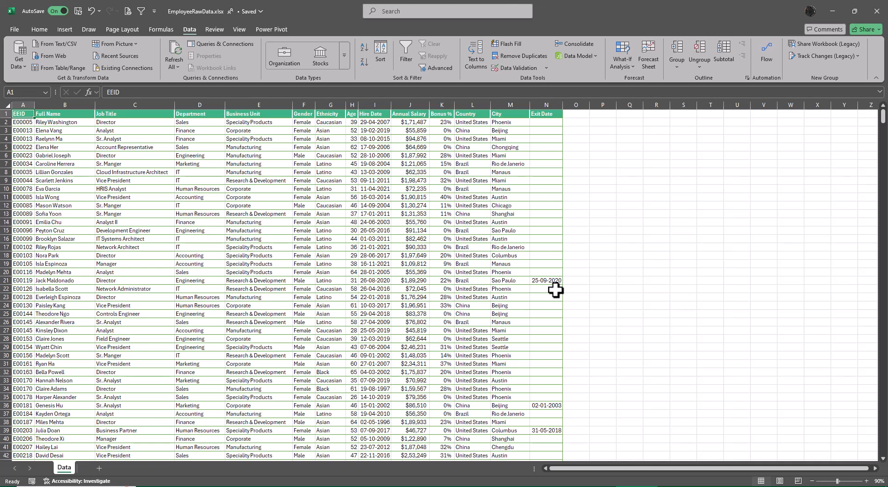
# Sort the employee data by EEID on cell values from Z to A, treating the first row as headers.
pyautogui.press('alt')
pyautogui.press('a')
pyautogui.press('s')
pyautogui.press('s')
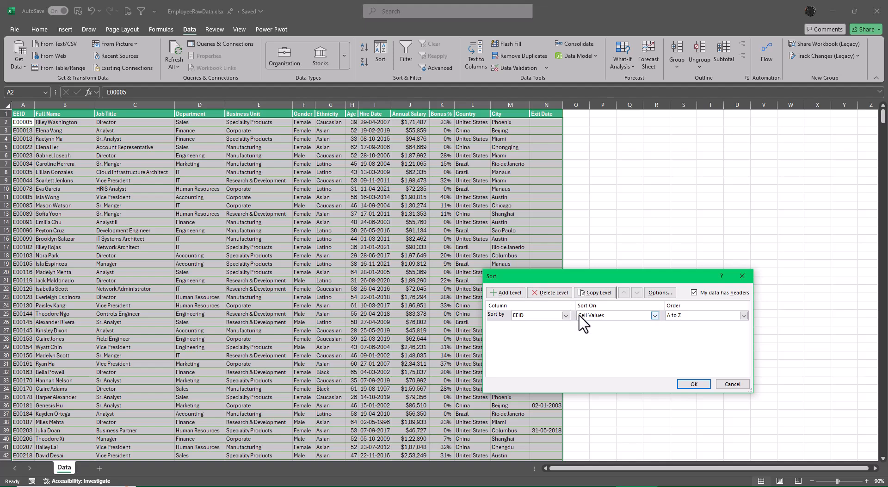
pyautogui.click(744, 315)
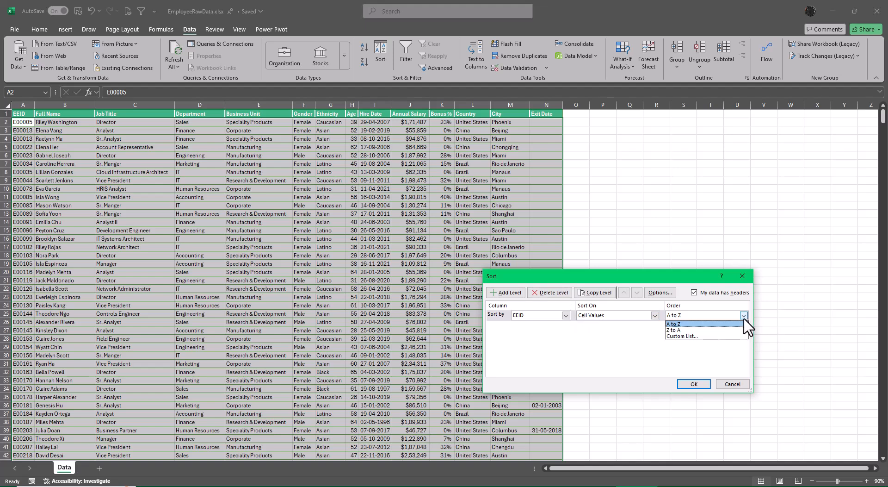
pyautogui.click(715, 330)
pyautogui.click(694, 384)
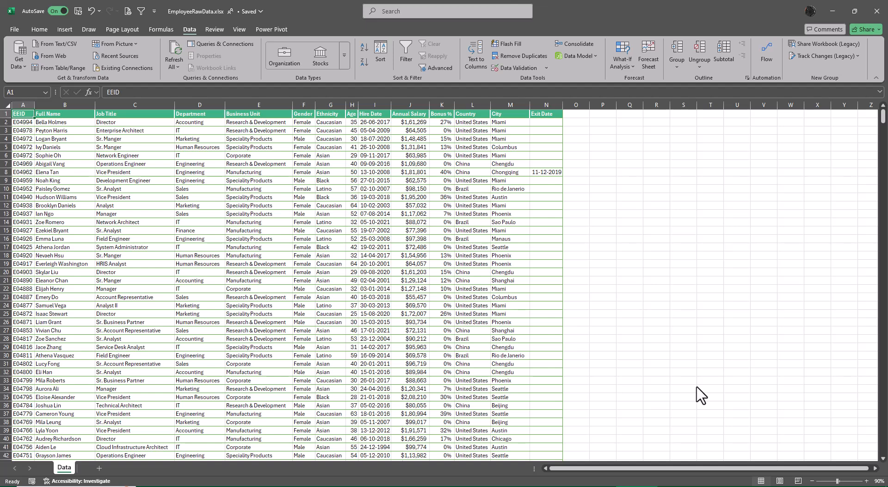
# Add a second level to the custom sort so the data is sorted by EEID Z to A and by Job Title A to Z.
pyautogui.press('alt')
pyautogui.press('a')
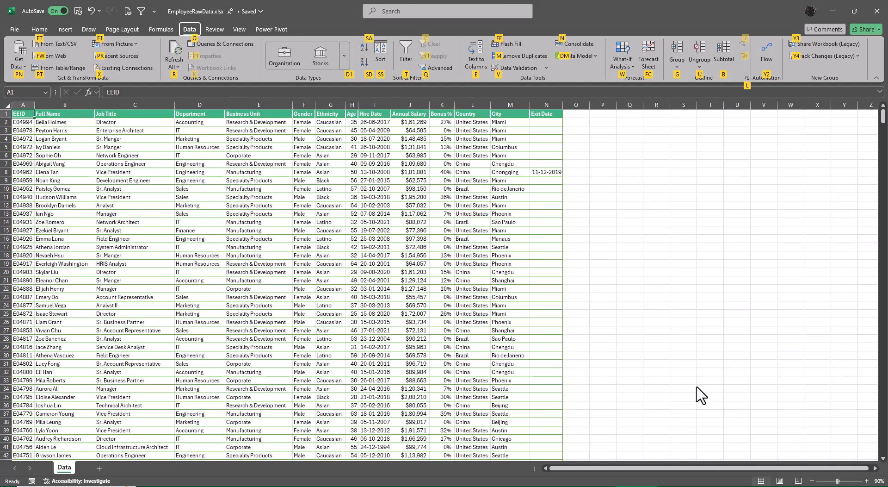
pyautogui.press('s')
pyautogui.press('s')
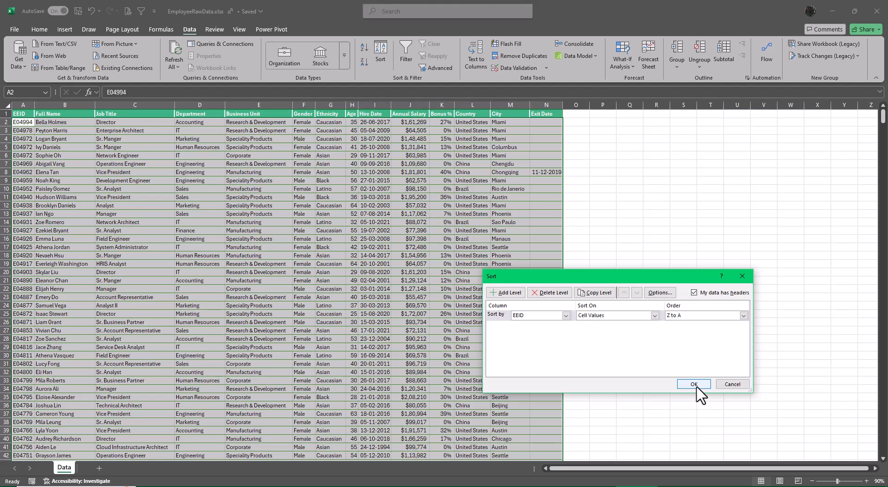
pyautogui.click(512, 293)
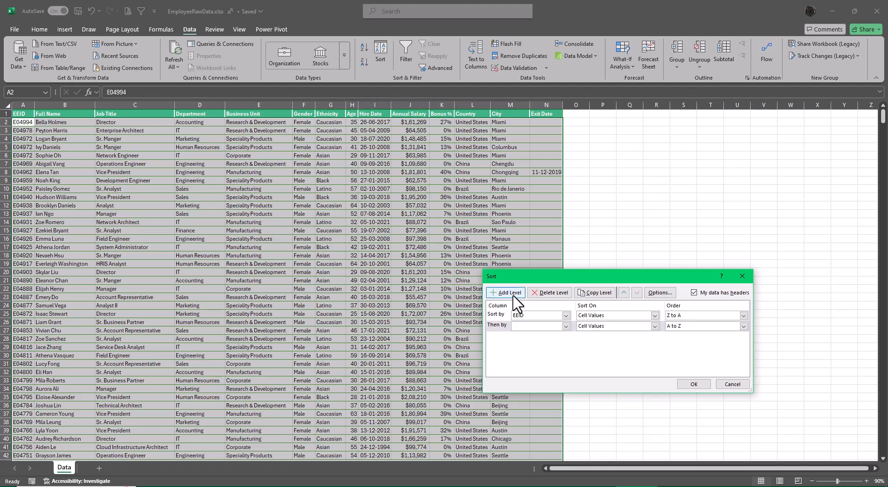
pyautogui.click(565, 326)
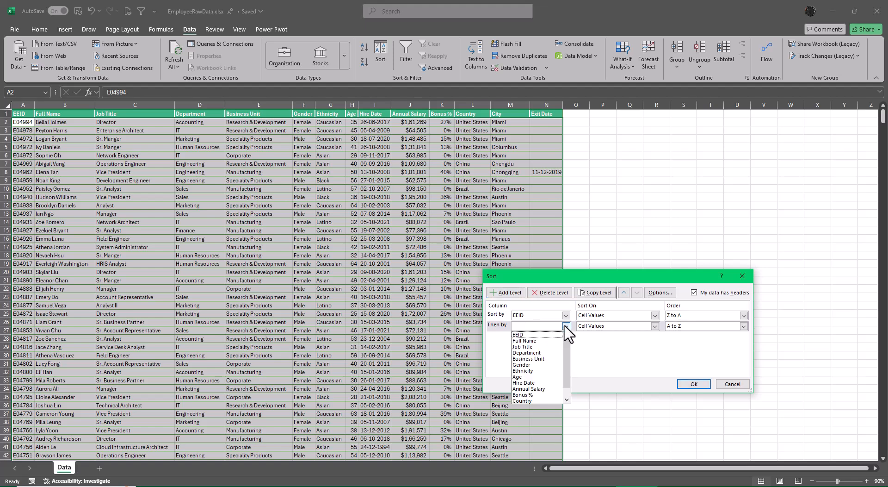
pyautogui.click(553, 347)
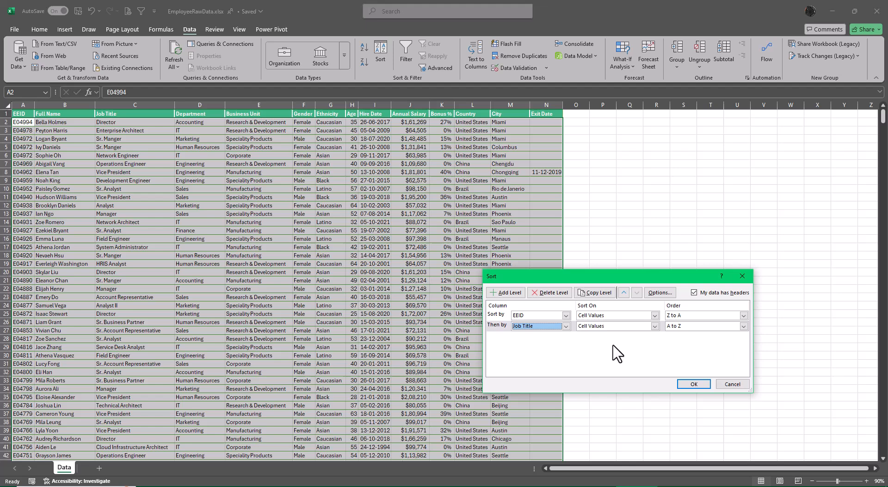
pyautogui.click(694, 384)
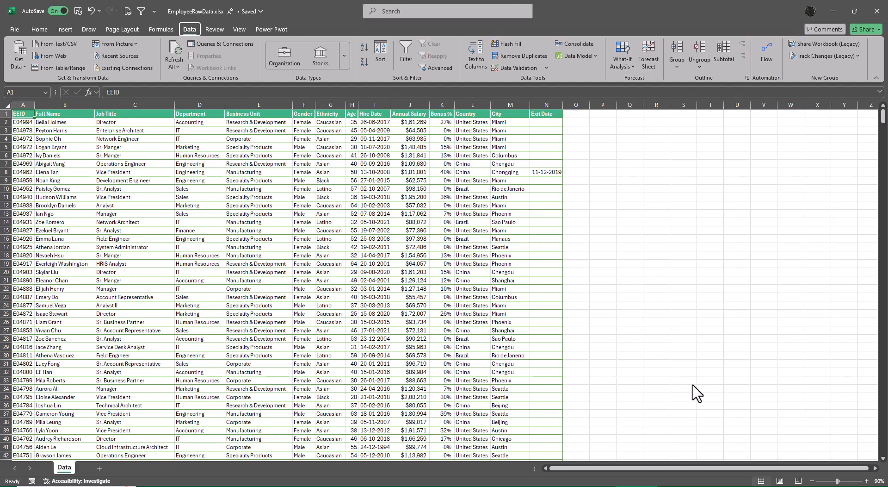
# Review the two-level custom sort settings and examine the records sharing an EEID in A4:A6.
pyautogui.hotkey('alt', 'a')
pyautogui.press('s')
pyautogui.press('s')
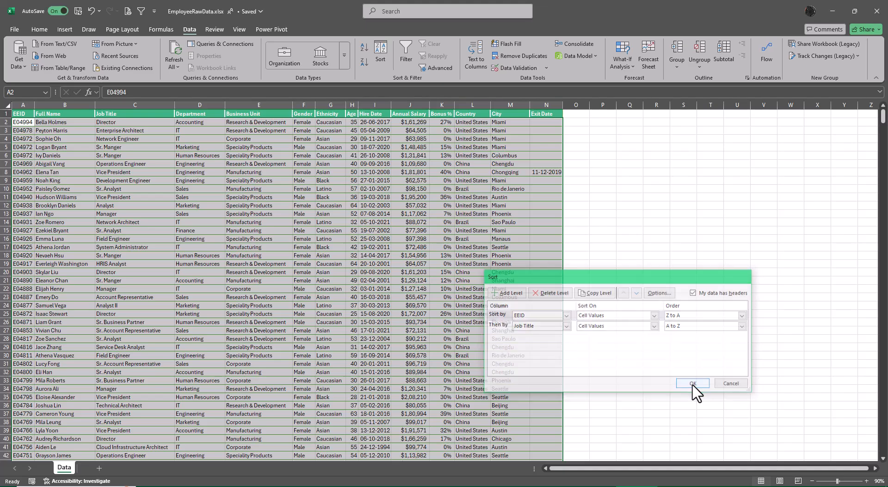
pyautogui.click(694, 384)
pyautogui.press('Down')
pyautogui.press('Down')
pyautogui.hotkey('shift', 'Down')
pyautogui.hotkey('shift', 'Down')
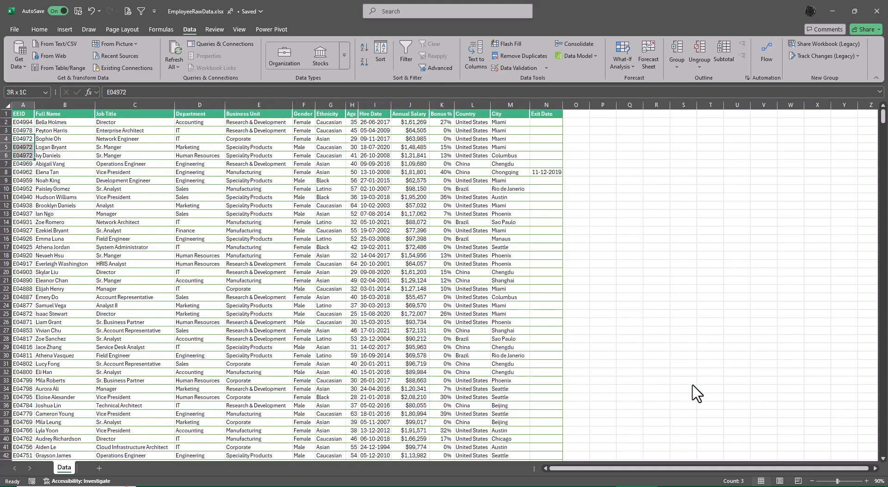
pyautogui.keyDown('ctrl'); pyautogui.scroll(4, 221, 282); pyautogui.keyUp('ctrl')
pyautogui.keyDown('ctrl'); pyautogui.scroll(1, 221, 282); pyautogui.keyUp('ctrl')
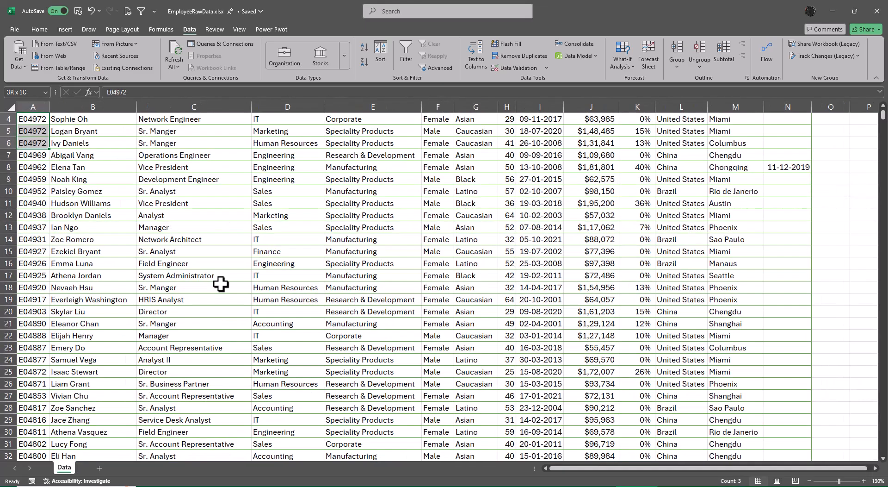
pyautogui.scroll(1, 85, 283)
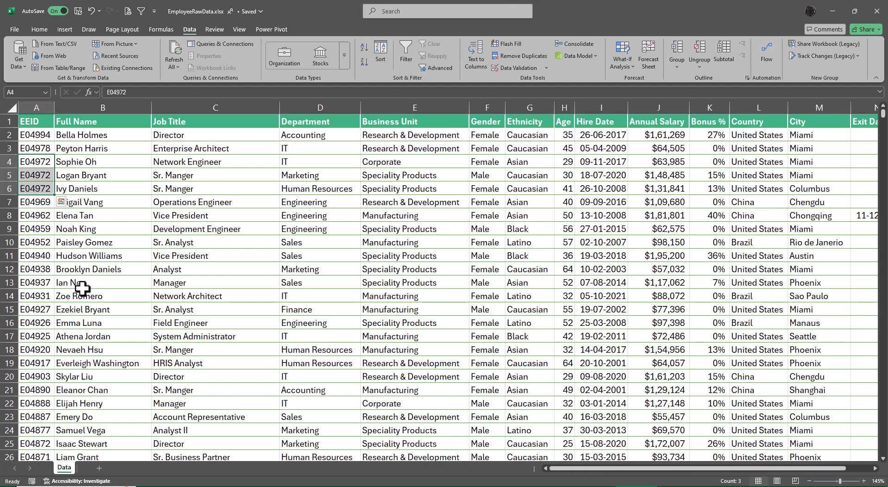
# Sort the employee data by EEID in ascending order from A2.
pyautogui.press('Up')
pyautogui.press('Up')
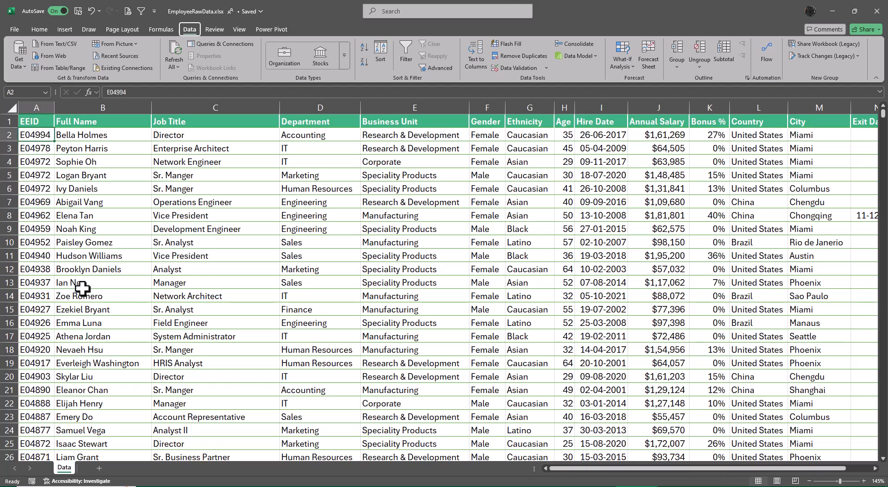
pyautogui.hotkey('ctrl', 'a')
pyautogui.hotkey('alt', 'a')
pyautogui.press('s')
pyautogui.press('a')
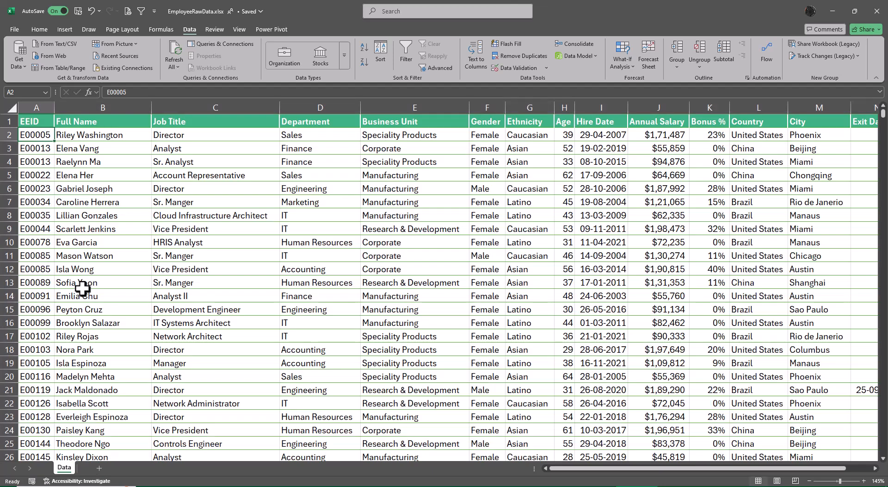
# Examine the records that share an EEID in A3:A4 and A11:A12.
pyautogui.press('Down')
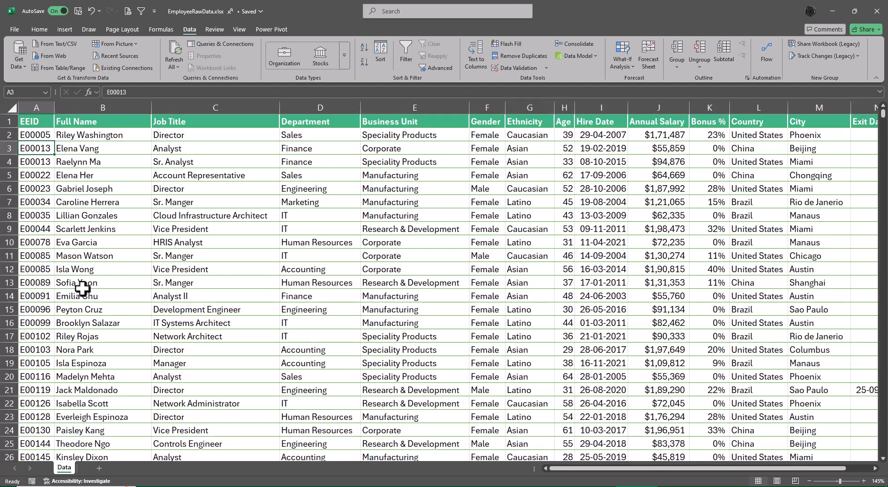
pyautogui.hotkey('shift', 'Down')
pyautogui.hotkey('ctrl', 'v')
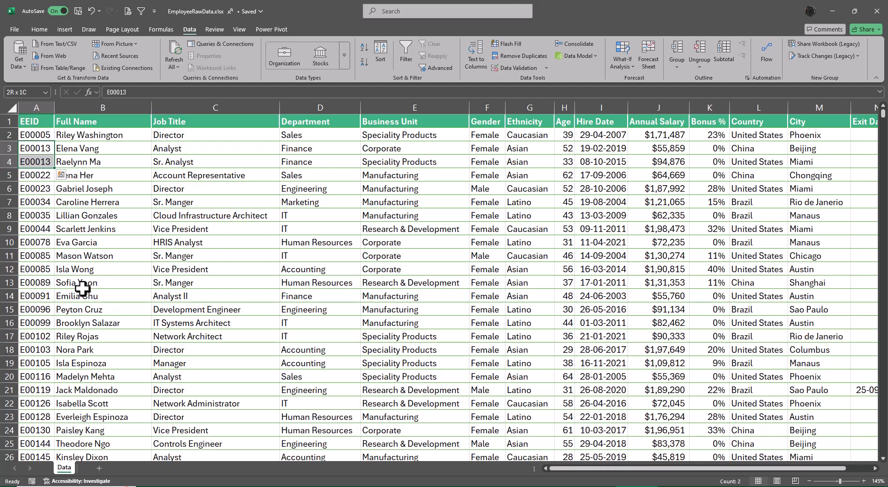
pyautogui.press('Down')
pyautogui.press('Down')
pyautogui.press('Down')
pyautogui.press('Down')
pyautogui.press('Down')
pyautogui.press('Down')
pyautogui.press('Down')
pyautogui.press('Down')
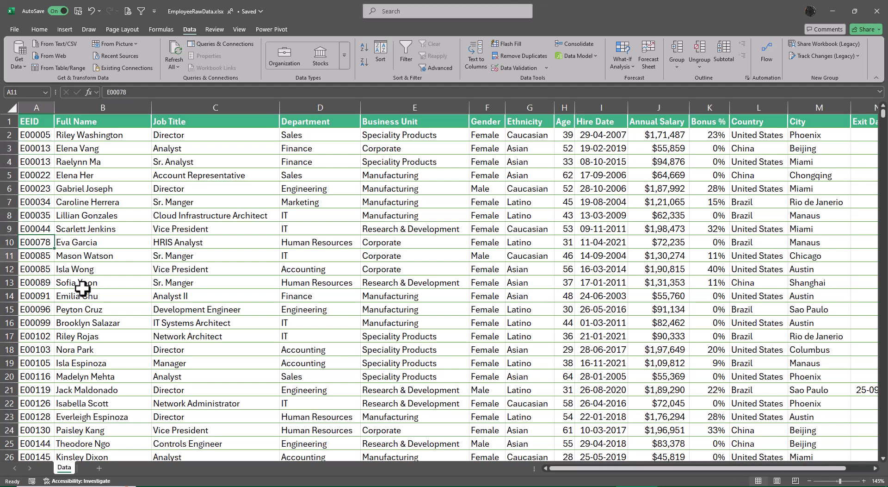
pyautogui.hotkey('shift', 'Down')
pyautogui.write('E00085')
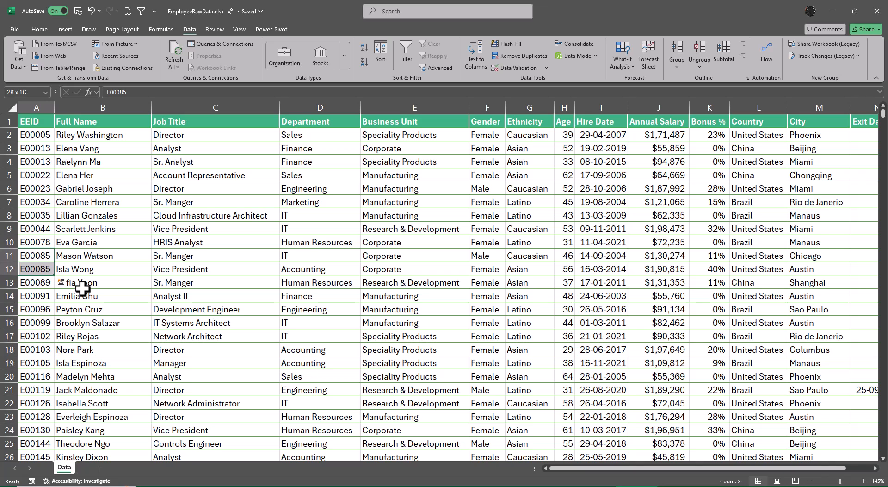
pyautogui.scroll(-1, 254, 305)
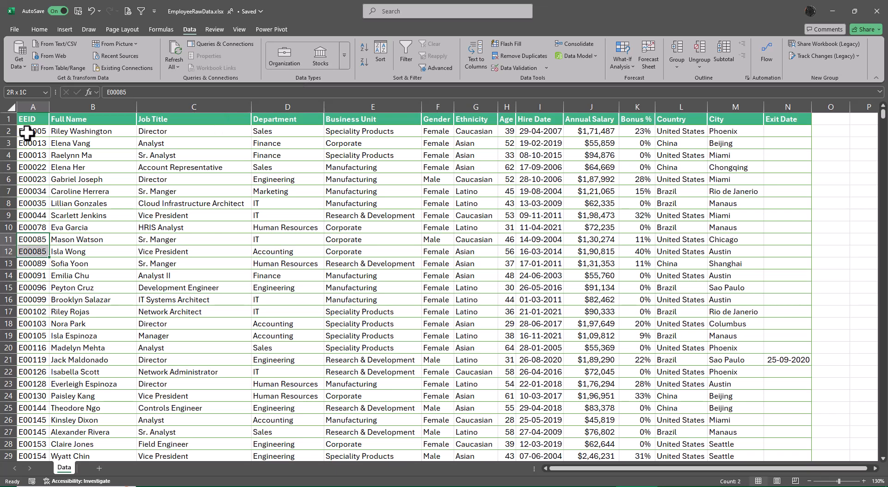
# Sort the data by EEID descending, check the custom sort settings, and repeat the quick sort ascending and descending from A1.
pyautogui.click(40, 121)
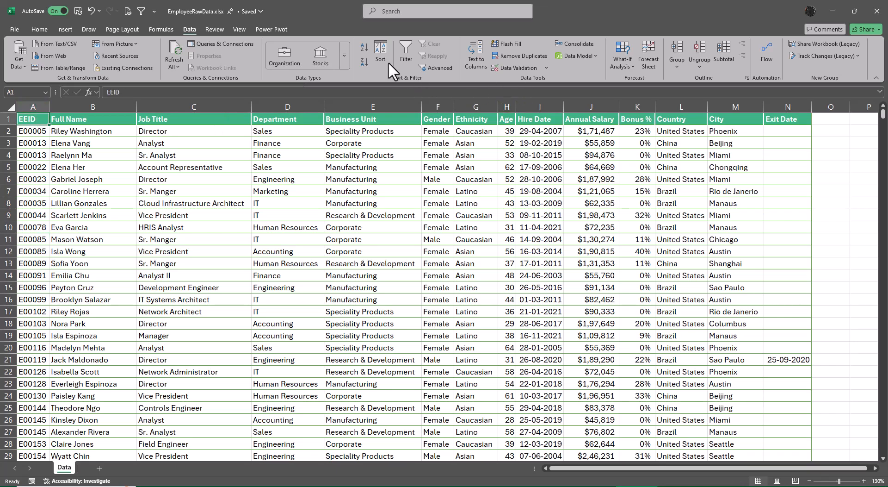
pyautogui.click(364, 61)
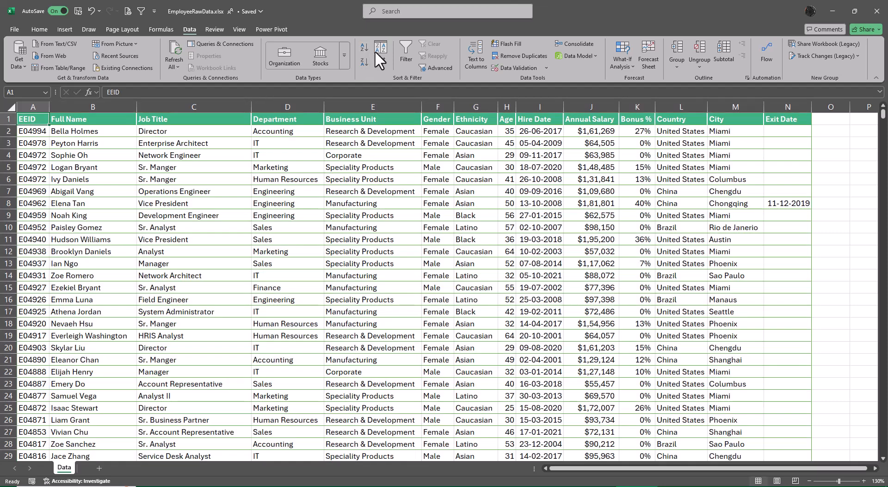
pyautogui.click(379, 49)
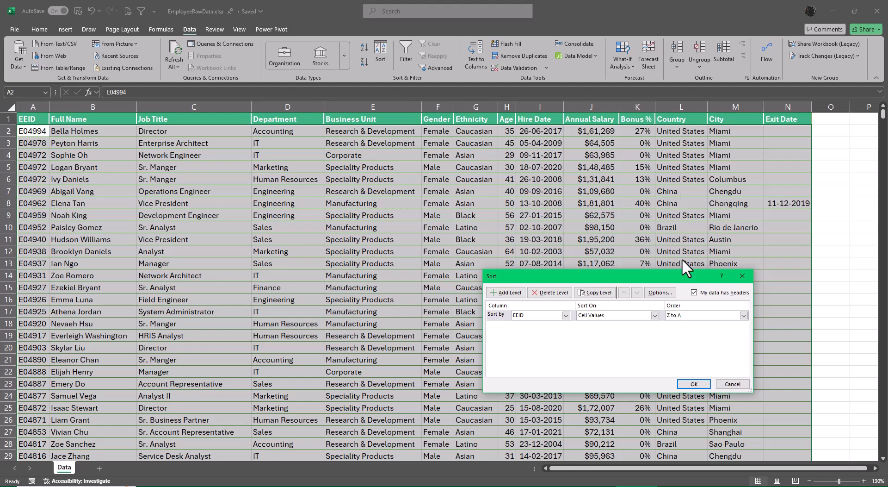
pyautogui.click(732, 384)
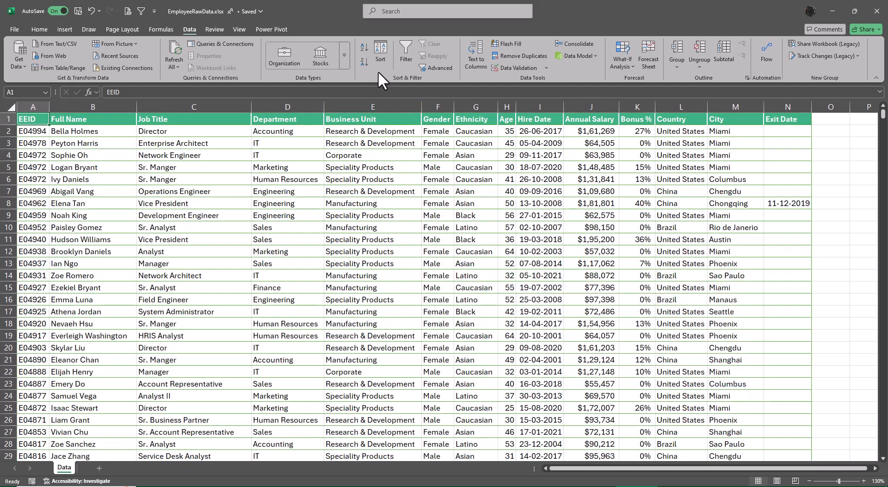
pyautogui.click(360, 43)
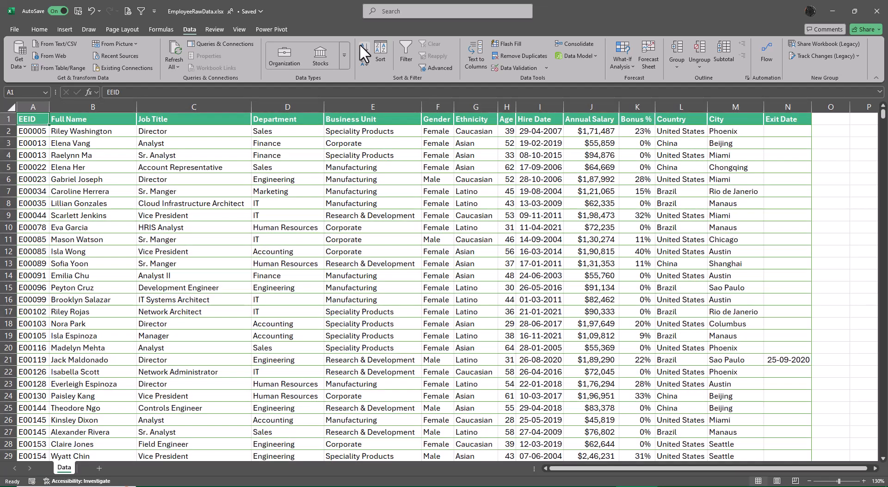
pyautogui.click(364, 62)
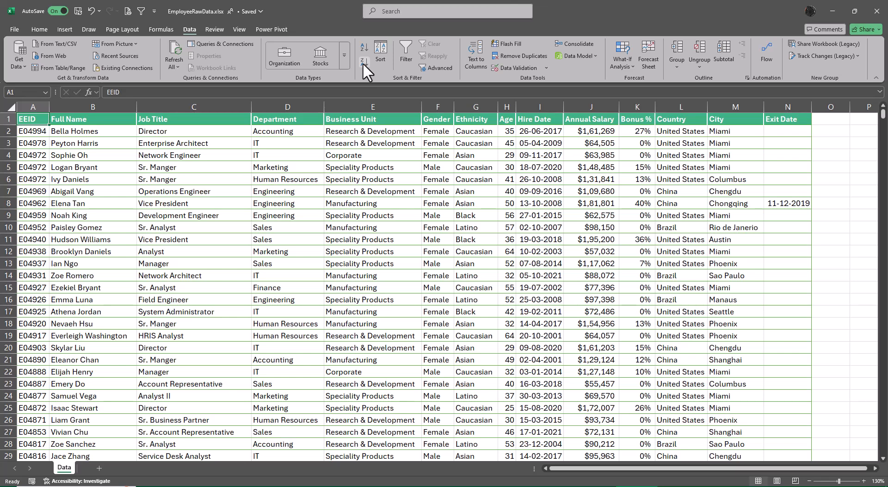
# Switch to the Day 7 to 25 workbook and change "Sort" before "& Custom Sort" in C6 to "SortA".
pyautogui.hotkey('alt', 'Tab')
pyautogui.hotkey('alt', 'Tab')
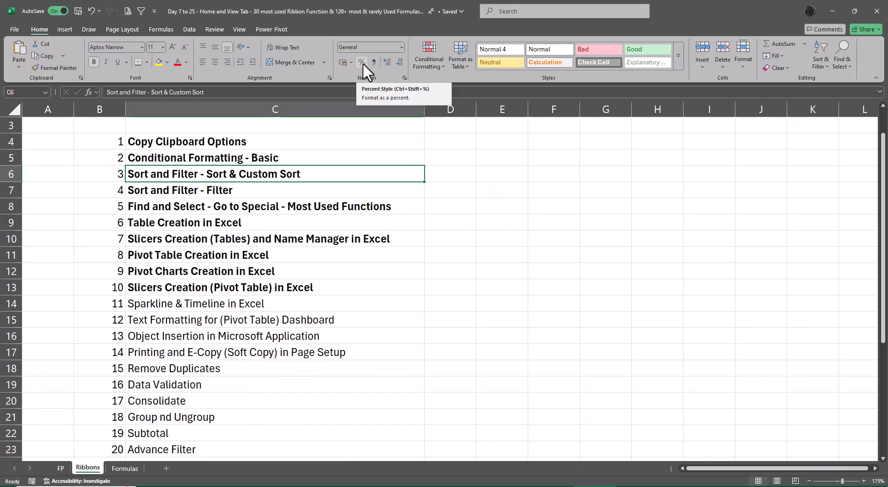
pyautogui.press('F2')
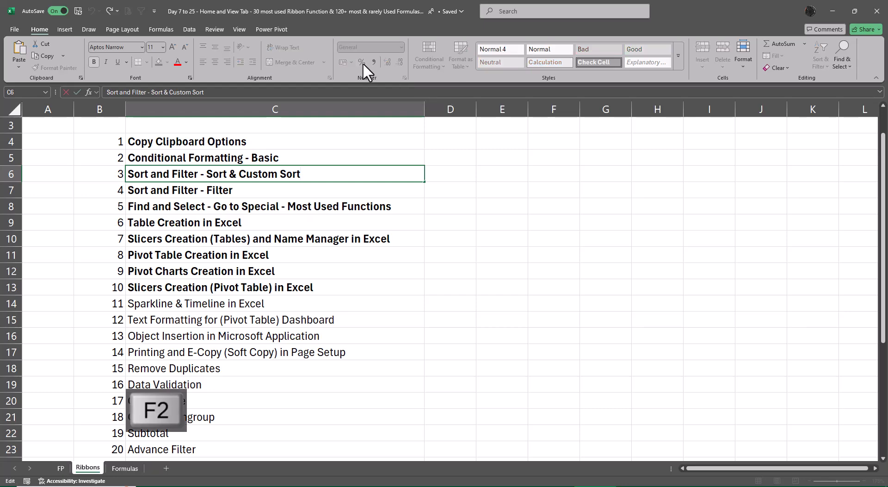
pyautogui.press('Left')
pyautogui.press('Left')
pyautogui.press('Left')
pyautogui.press('Left')
pyautogui.press('Left')
pyautogui.press('Left')
pyautogui.press('Left')
pyautogui.press('Left')
pyautogui.press('Left')
pyautogui.press('Left')
pyautogui.press('Left')
pyautogui.press('Left')
pyautogui.press('Left')
pyautogui.press('Left')
pyautogui.write('A')
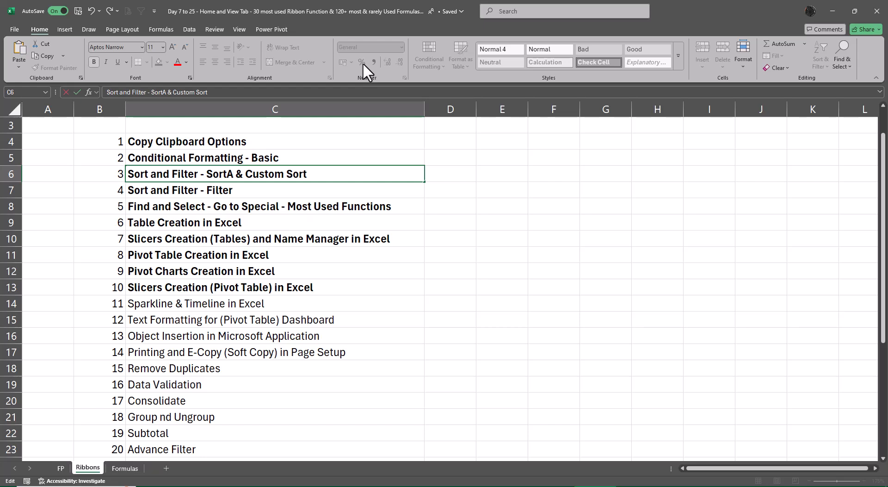
# Copy "SortA" in C6 and add it as ",SortD", completing the topic as "Sort and Filter - SortA,SortD & Custom Sort".
pyautogui.hotkey('shift', 'Left')
pyautogui.hotkey('shift', 'Left')
pyautogui.hotkey('shift', 'Left')
pyautogui.hotkey('shift', 'Left')
pyautogui.hotkey('shift', 'Left')
pyautogui.hotkey('ctrl', 'c')
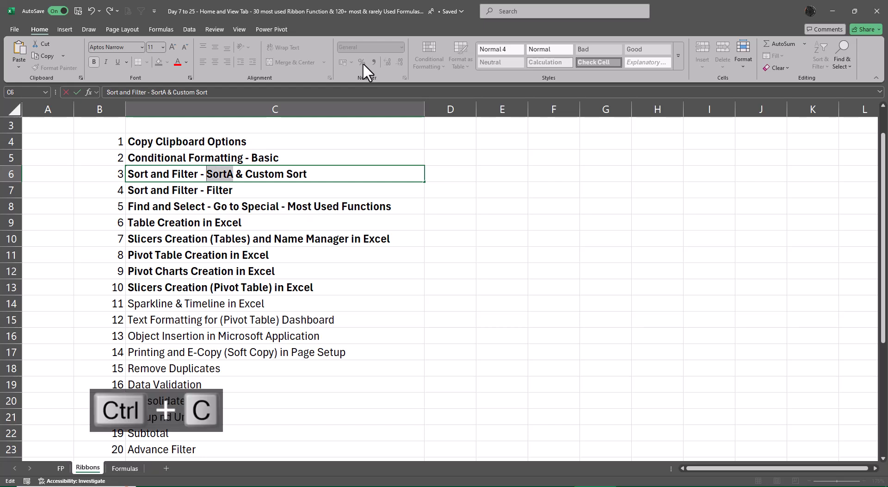
pyautogui.press('Right')
pyautogui.write(',')
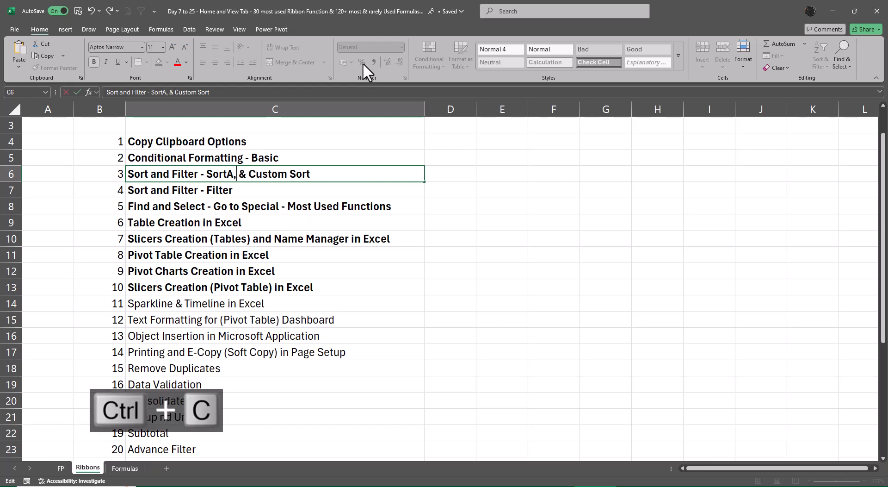
pyautogui.hotkey('ctrl', 'v')
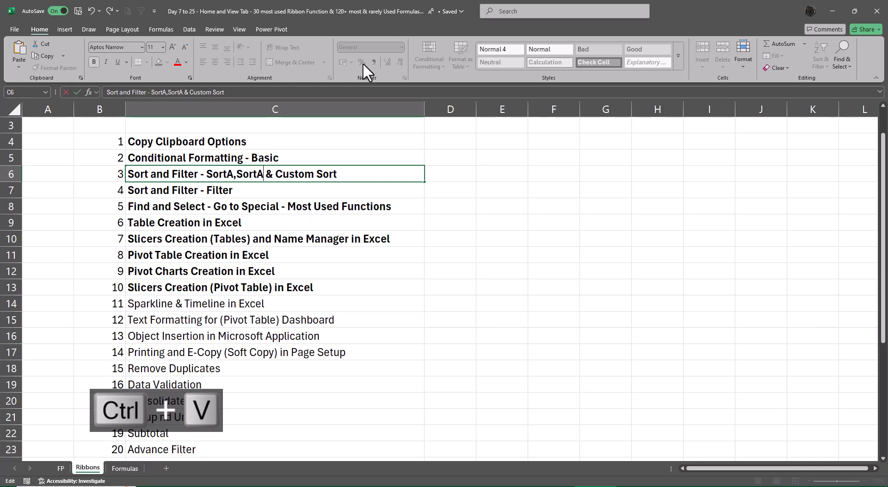
pyautogui.press('BackSpace')
pyautogui.write('D')
pyautogui.press('Return')
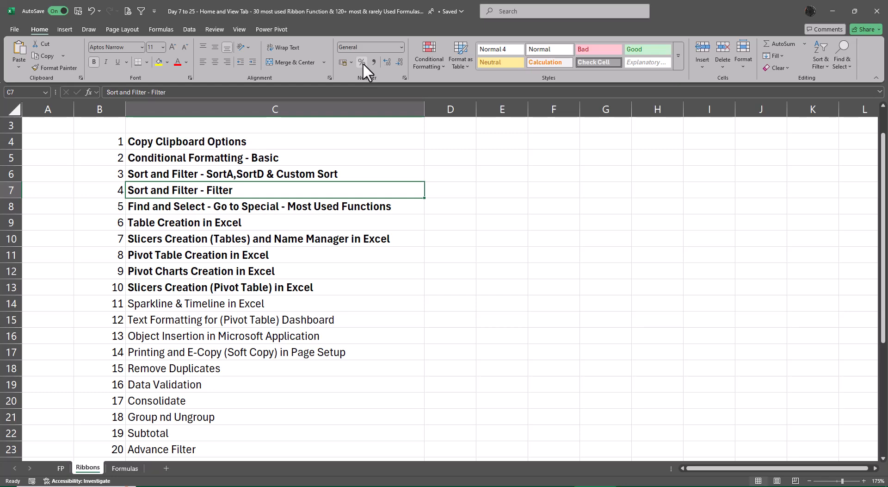
# Switch back to EmployeeRawData.xlsx and enter the heading "Filter" in Q1, beside the employee data.
pyautogui.hotkey('alt', 'Tab')
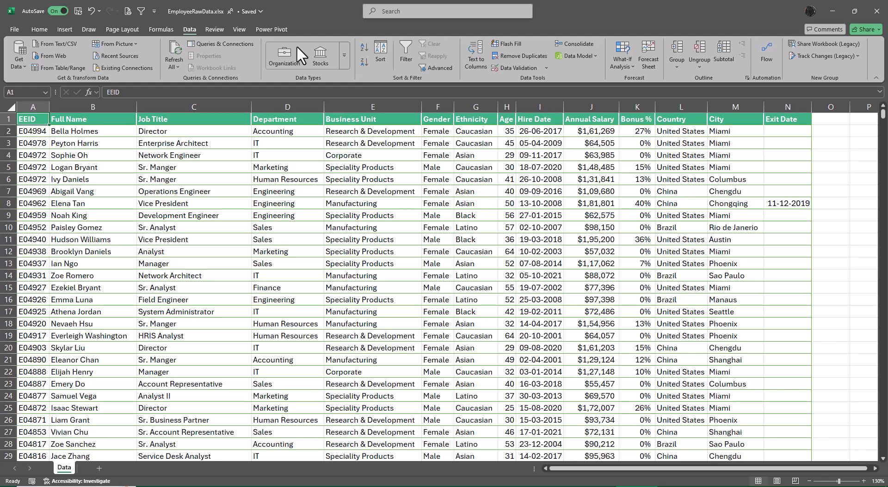
pyautogui.keyDown('ctrl'); pyautogui.scroll(-1, 240, 164); pyautogui.keyUp('ctrl')
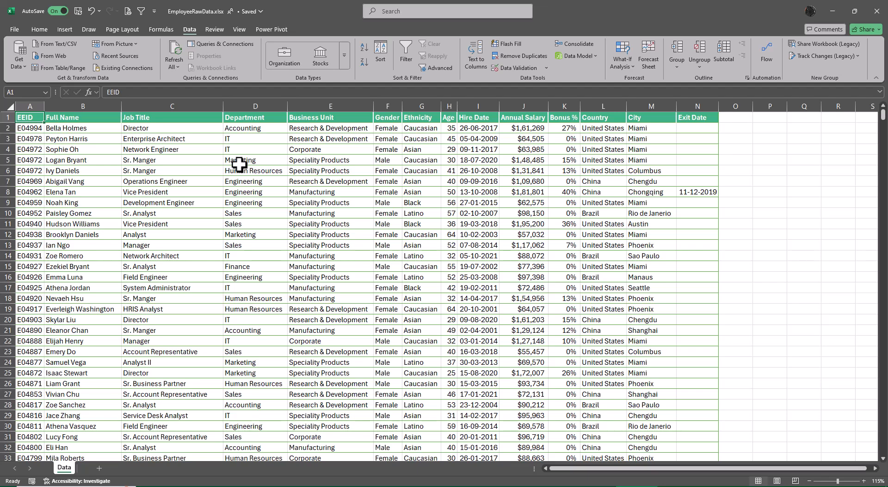
pyautogui.keyDown('ctrl'); pyautogui.scroll(-1, 239, 164); pyautogui.keyUp('ctrl')
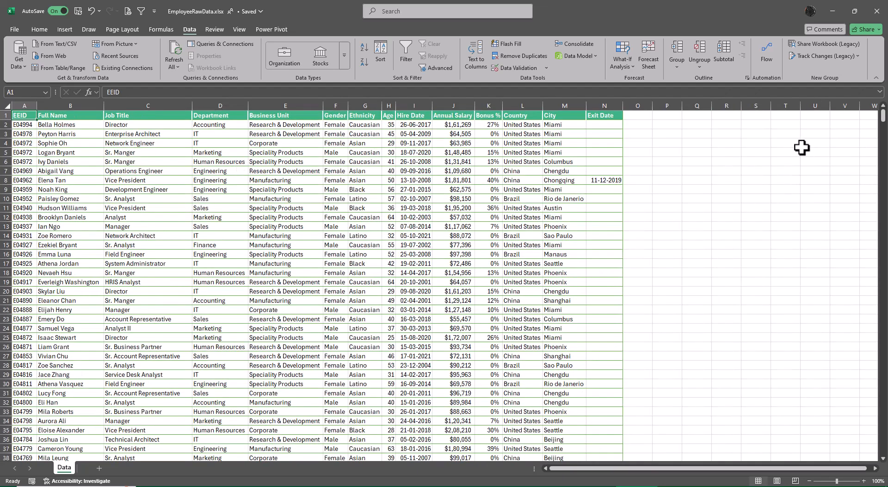
pyautogui.click(692, 116)
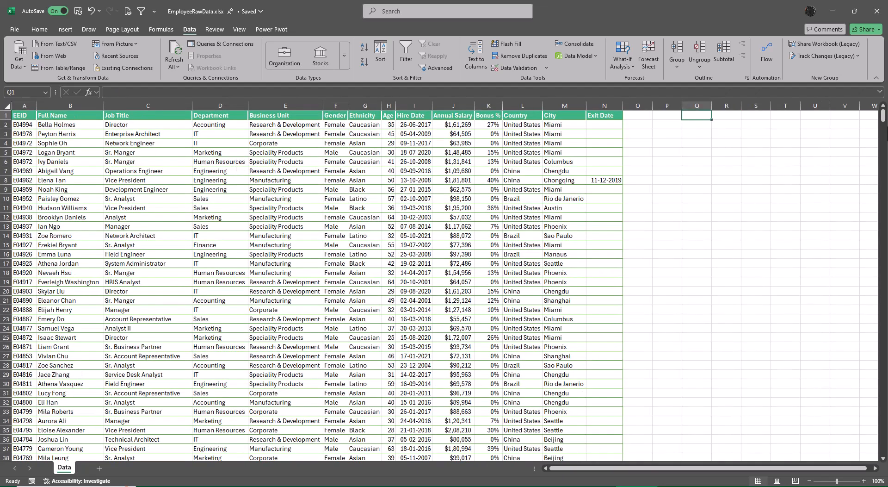
pyautogui.write('Filter')
pyautogui.press('Return')
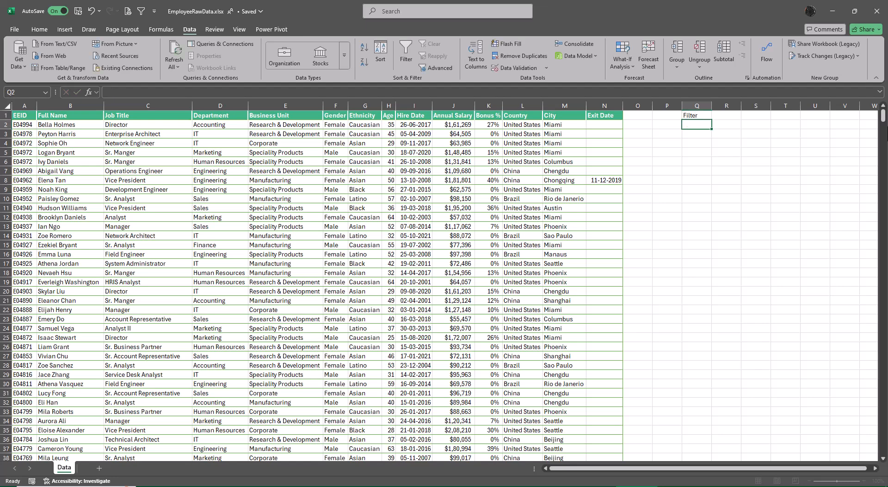
# Enter 2003 in Q2 and "2007 & Anove" in Q3 as version labels below the Filter heading.
pyautogui.keyDown('ctrl'); pyautogui.scroll(1, 795, 303); pyautogui.keyUp('ctrl')
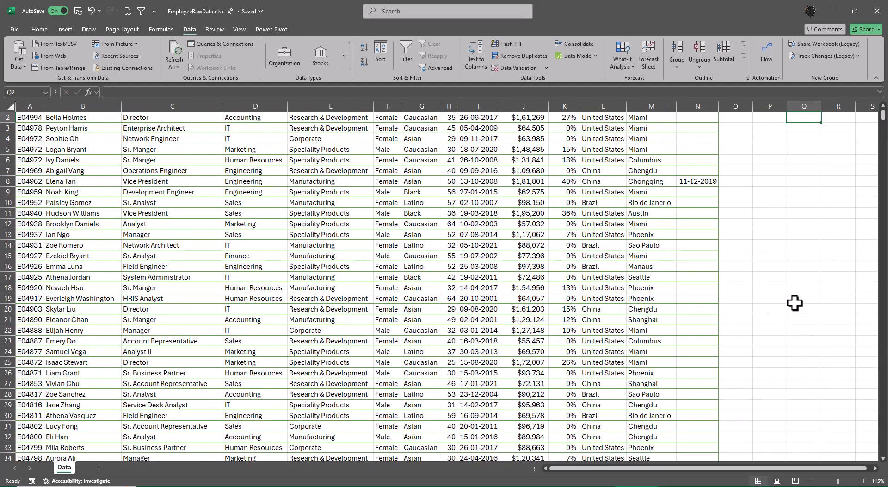
pyautogui.scroll(1, 796, 303)
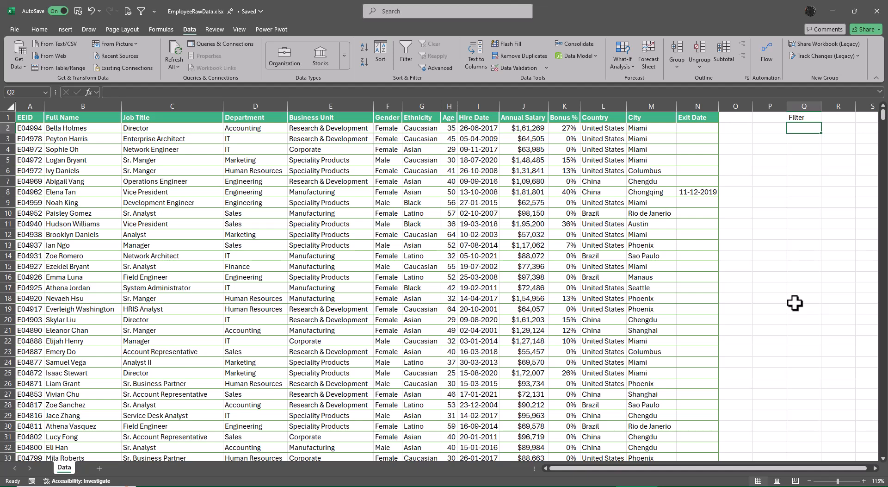
pyautogui.write('2003')
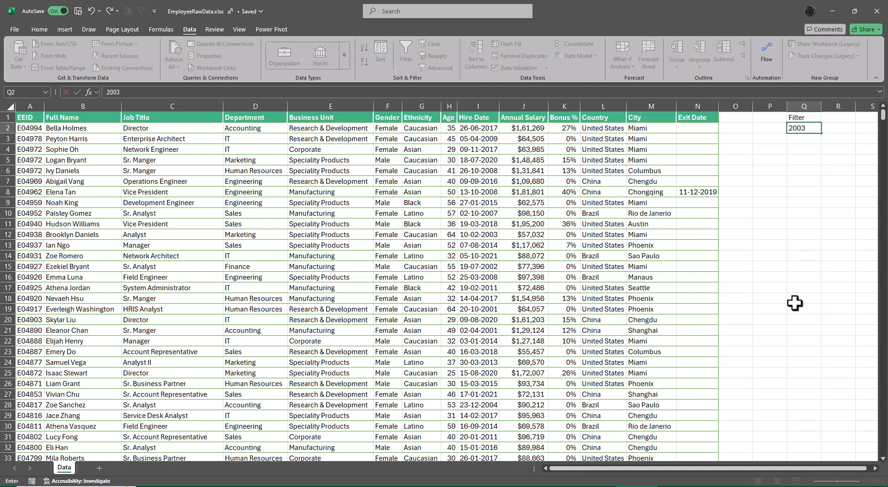
pyautogui.press('Return')
pyautogui.write('200')
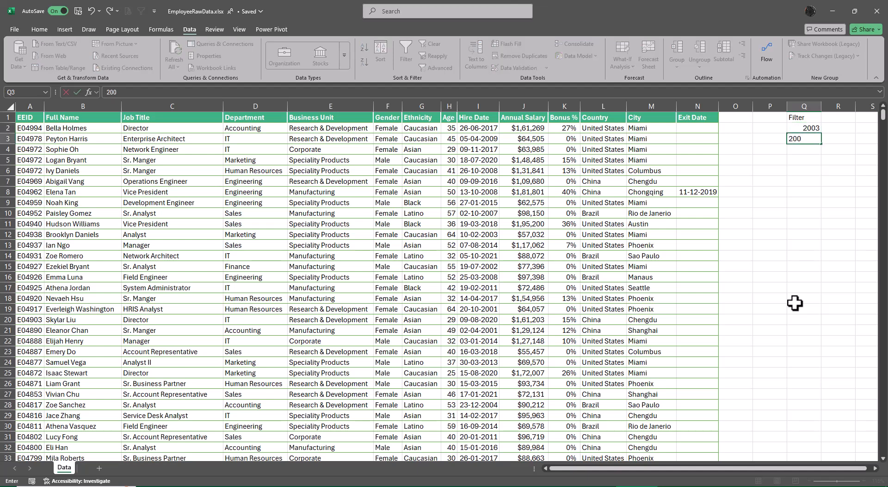
pyautogui.write('7')
pyautogui.write(' ^ Ab')
pyautogui.press('BackSpace')
pyautogui.press('BackSpace')
pyautogui.press('BackSpace')
pyautogui.press('BackSpace')
pyautogui.write('& Anove')
pyautogui.press('Return')
# Fit column Q's width to the version labels in Q2:Q3 and correct Q3 to "2007 & Above".
pyautogui.press('Up')
pyautogui.press('Up')
pyautogui.hotkey('shift', 'Down')
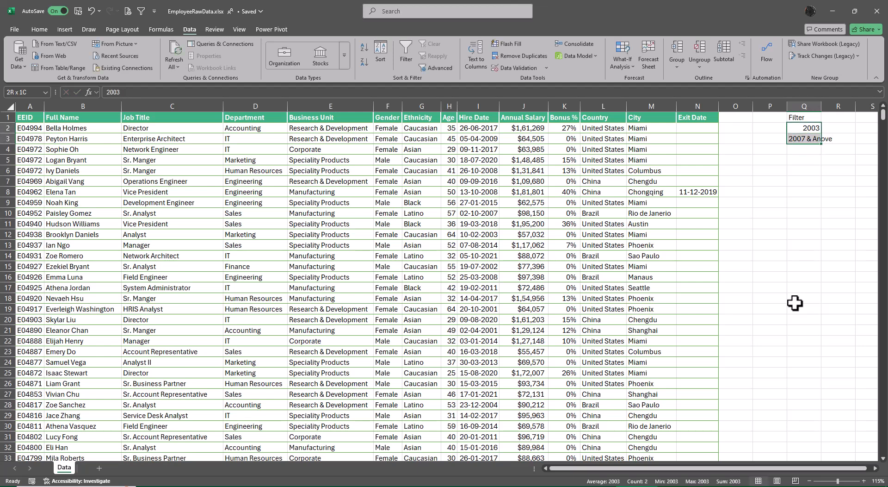
pyautogui.hotkey('alt', 'a')
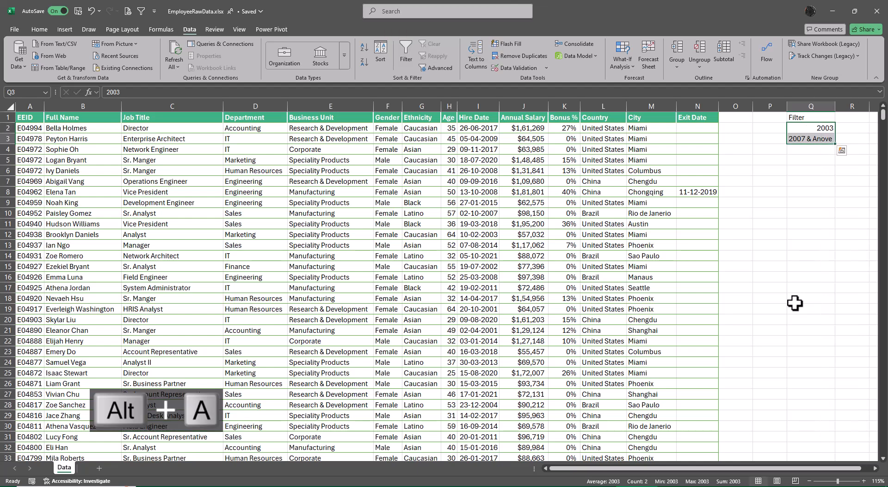
pyautogui.press('F2')
pyautogui.press('BackSpace')
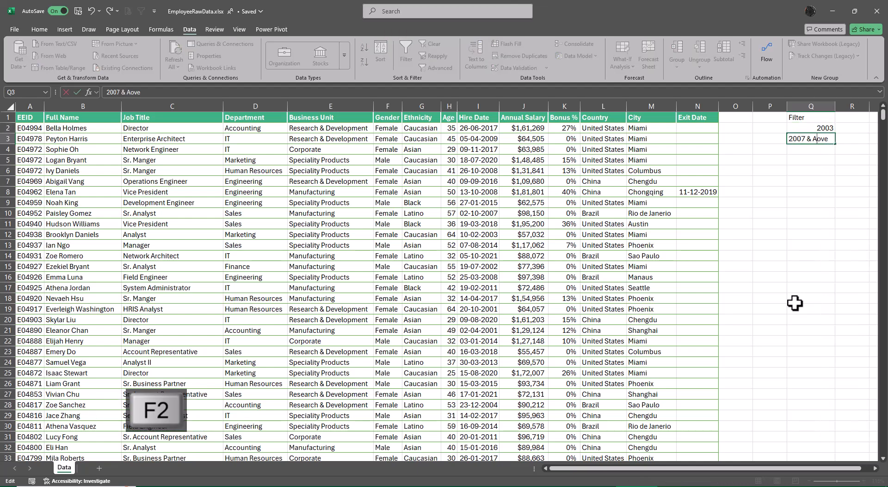
pyautogui.write('b')
pyautogui.press('Return')
# Enter the shortcut note "ALT D F F" in R2, beside the 2003 label.
pyautogui.press('Up')
pyautogui.press('Up')
pyautogui.press('Right')
pyautogui.press('Right')
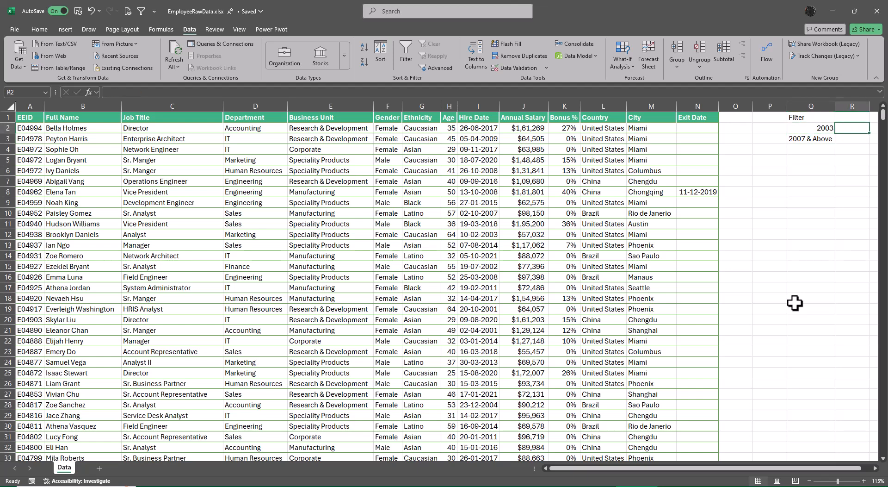
pyautogui.press('Right')
pyautogui.press('Left')
pyautogui.press('Left')
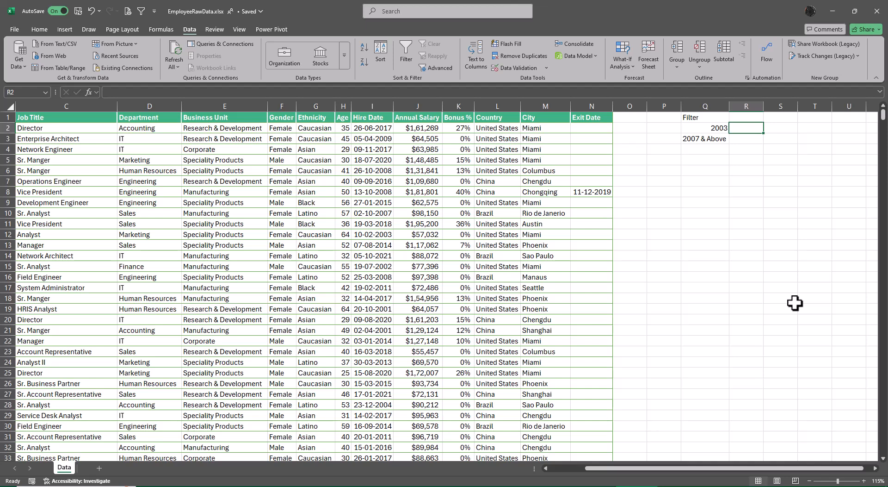
pyautogui.write('ALT')
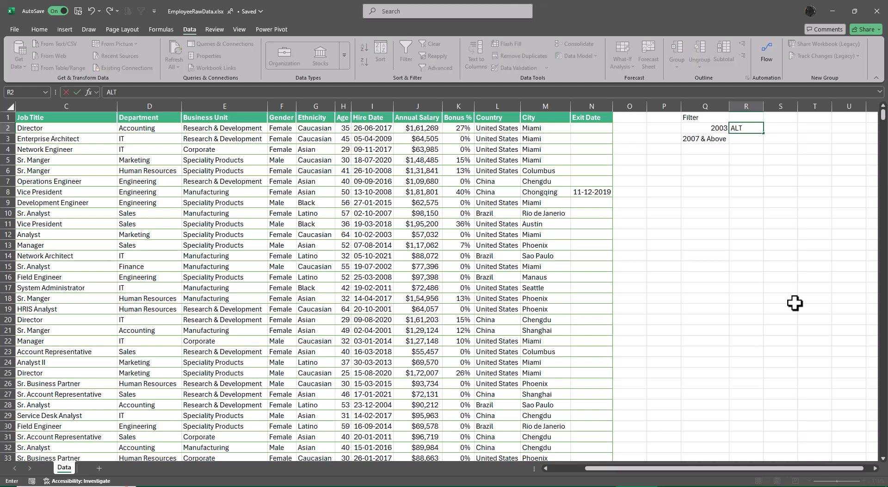
pyautogui.write(' D F F')
pyautogui.press('Return')
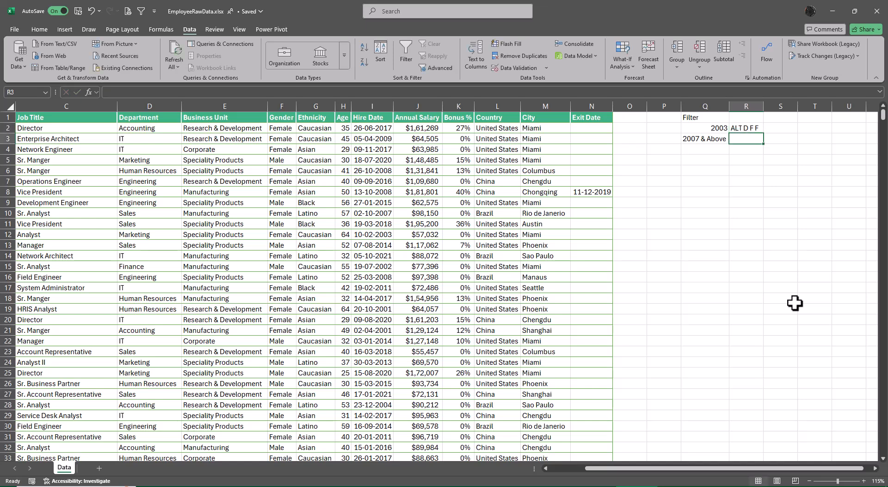
# Enter the shortcut notes "Ctrl Shift L" in R3 and "Alt A T" in R4.
pyautogui.write('Ctrl Shift')
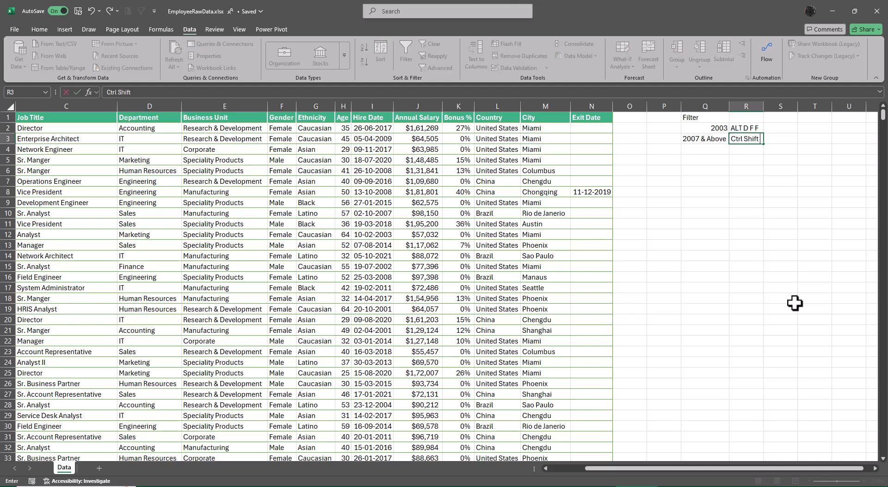
pyautogui.write(' L')
pyautogui.press('Return')
pyautogui.write('A')
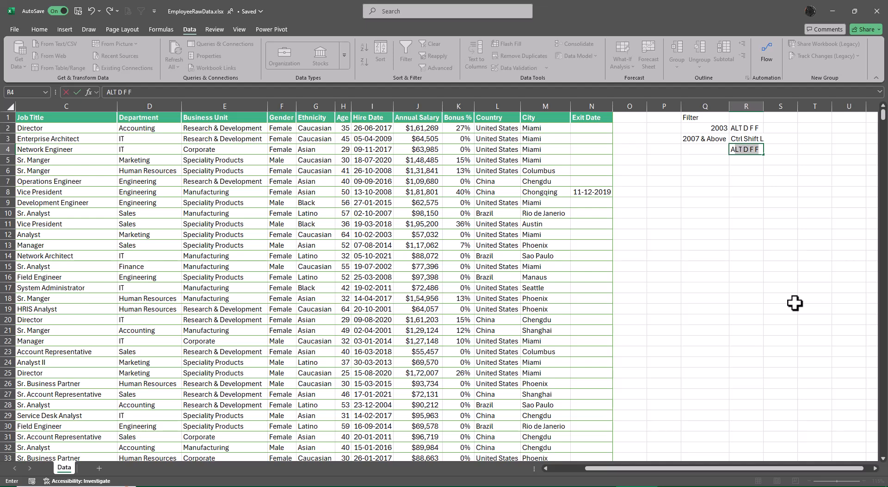
pyautogui.write('lt A T')
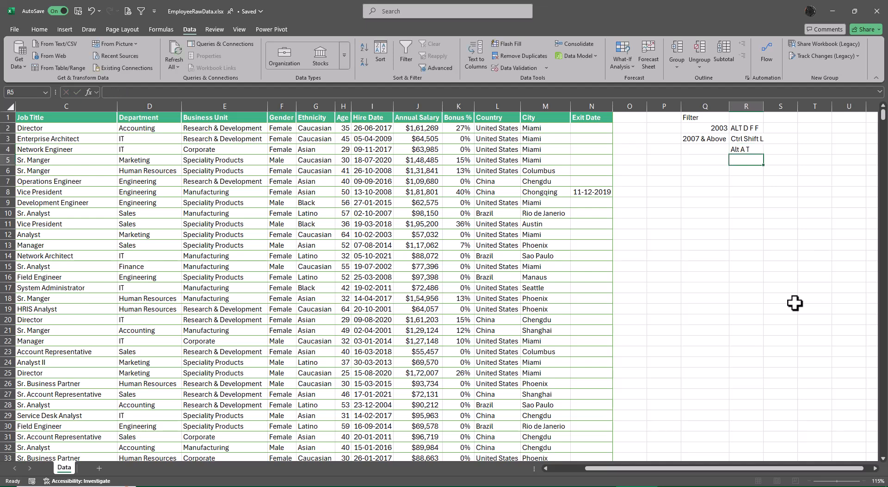
pyautogui.hotkey('ctrl', 'Return')
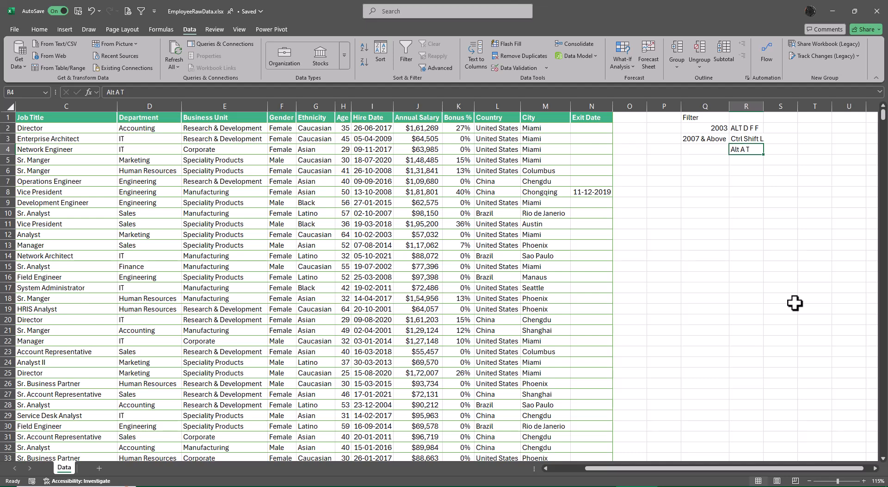
# Turn the filter on and back off for the notes range starting at Q1, working from R4.
pyautogui.press('alt')
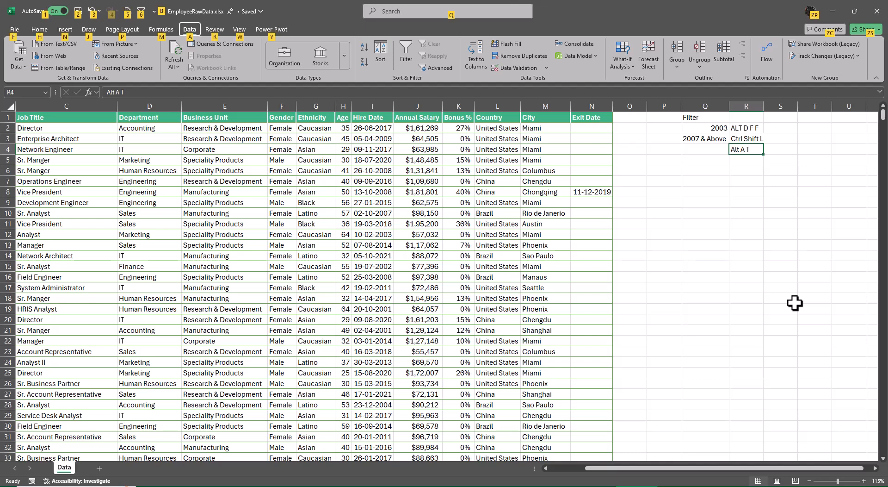
pyautogui.press('a')
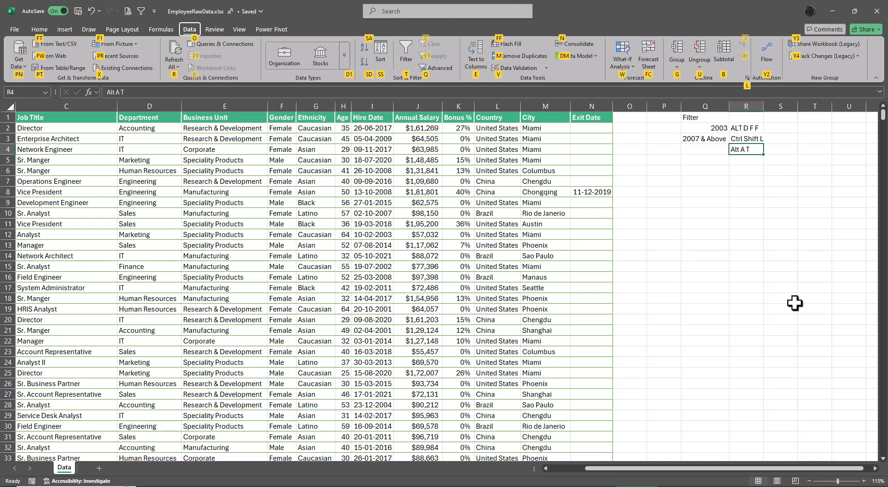
pyautogui.press('t')
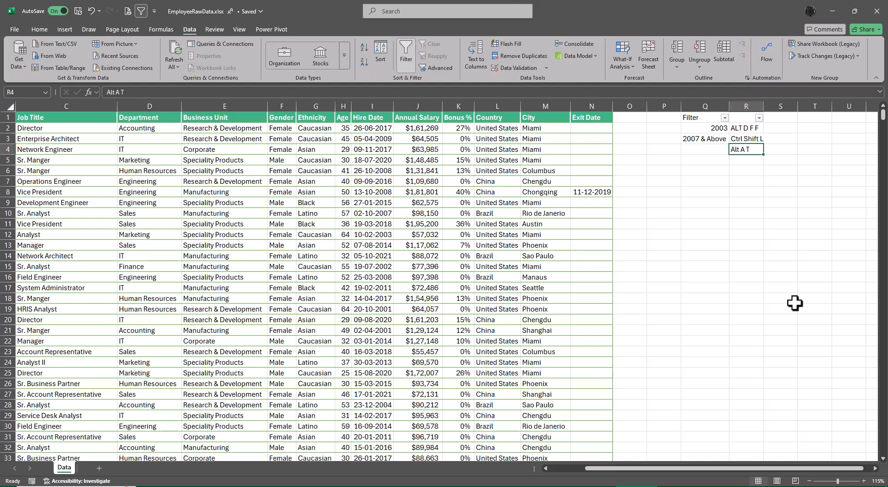
pyautogui.press('alt')
pyautogui.press('a')
pyautogui.press('t')
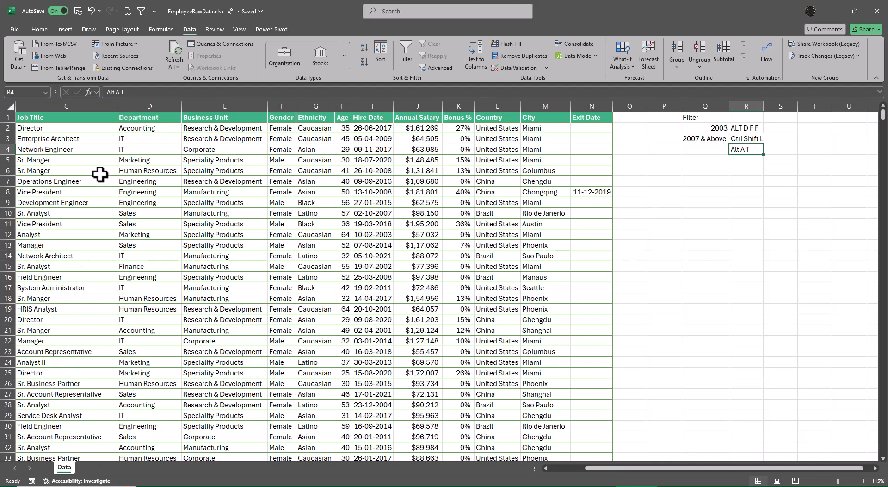
# From A2, toggle the employee data's filter on and off twice, and turn it on once more.
pyautogui.click(89, 127)
pyautogui.hotkey('ctrl', 'Left')
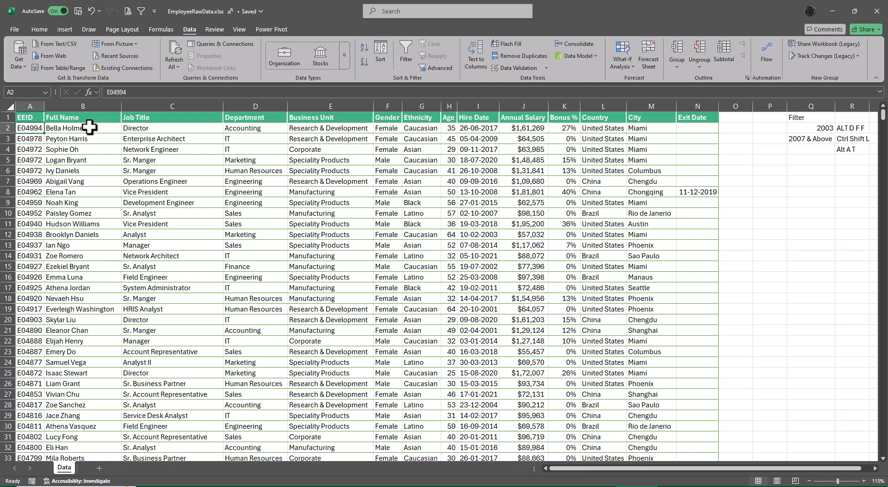
pyautogui.hotkey('alt', 'a')
pyautogui.press('t')
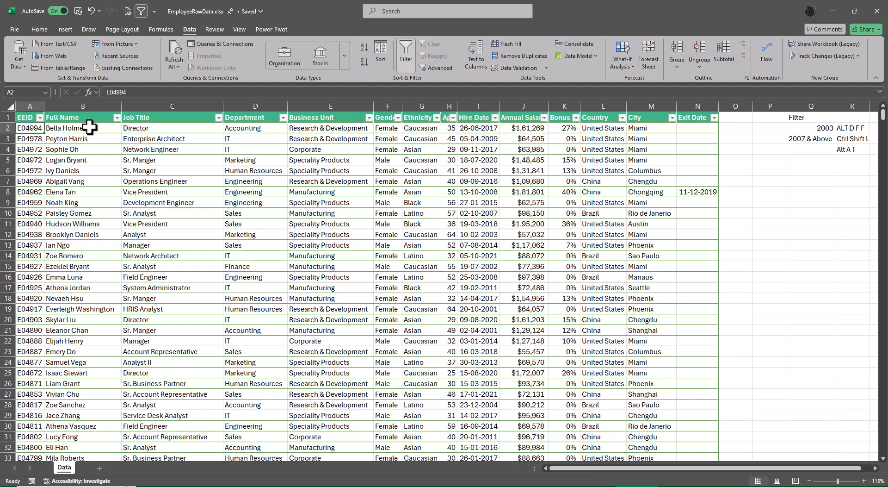
pyautogui.hotkey('alt', 'd')
pyautogui.press('f')
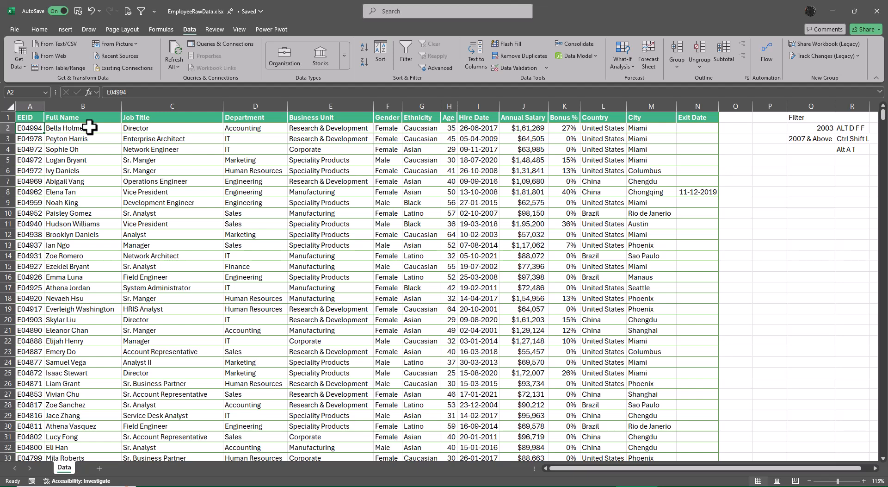
pyautogui.hotkey('ctrl', 'shift', 'l')
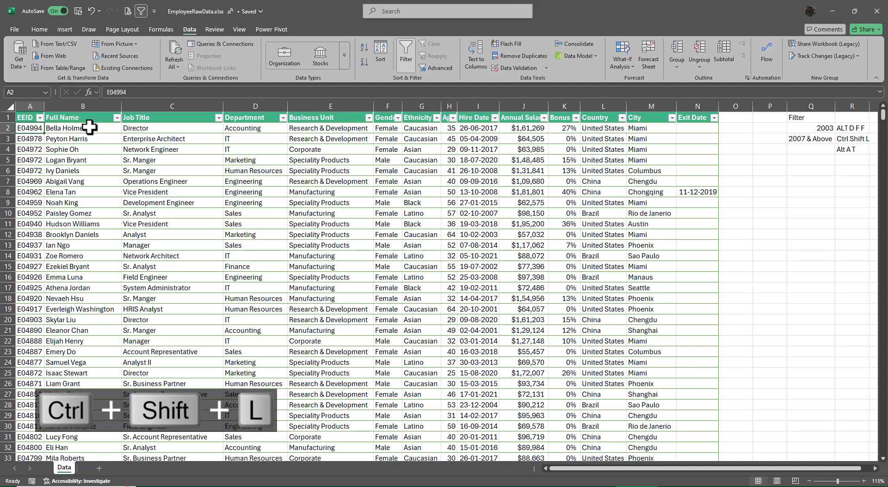
pyautogui.hotkey('ctrl', 'shift', 'l')
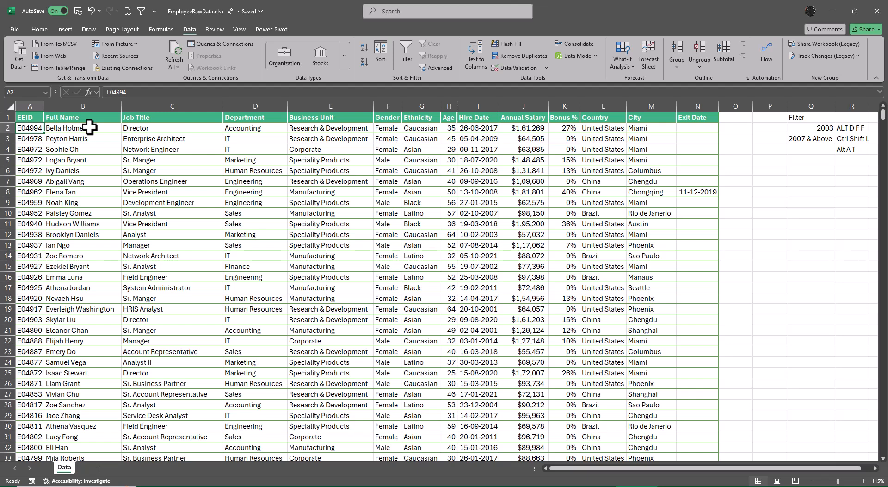
pyautogui.hotkey('ctrl', 'shift', 'l')
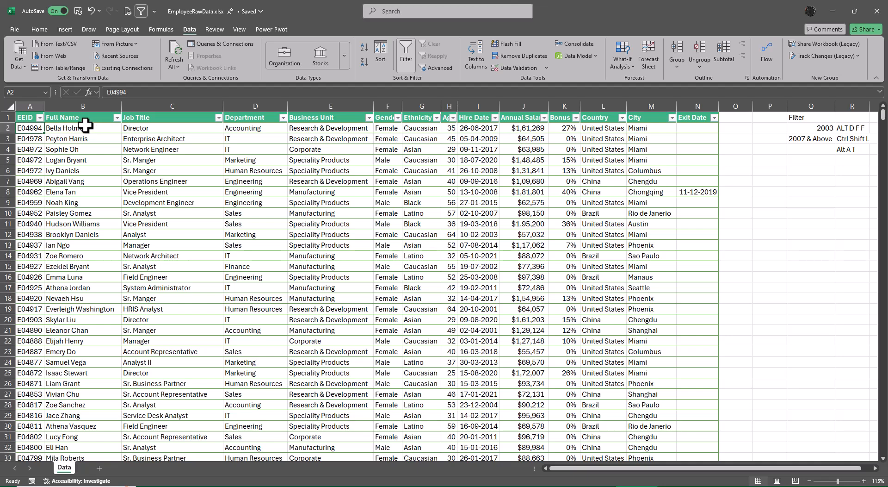
# Filter the Country column to show only Brazil.
pyautogui.click(623, 118)
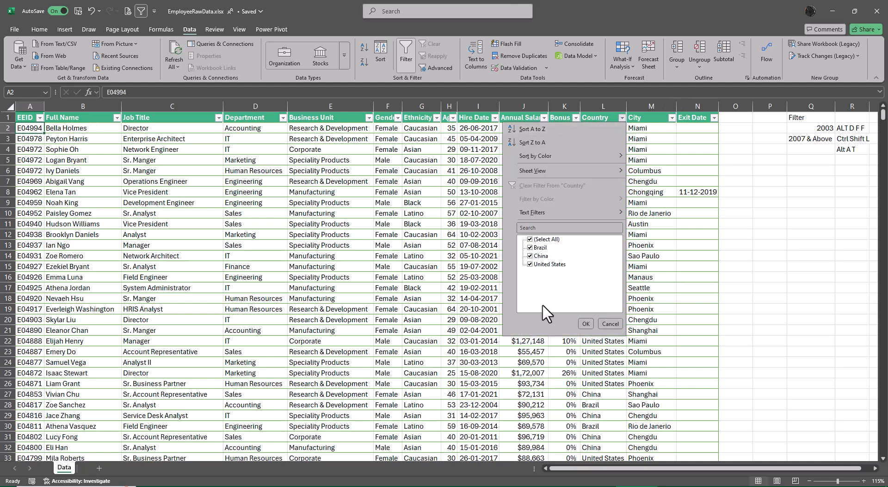
pyautogui.click(529, 239)
pyautogui.click(531, 247)
pyautogui.click(586, 324)
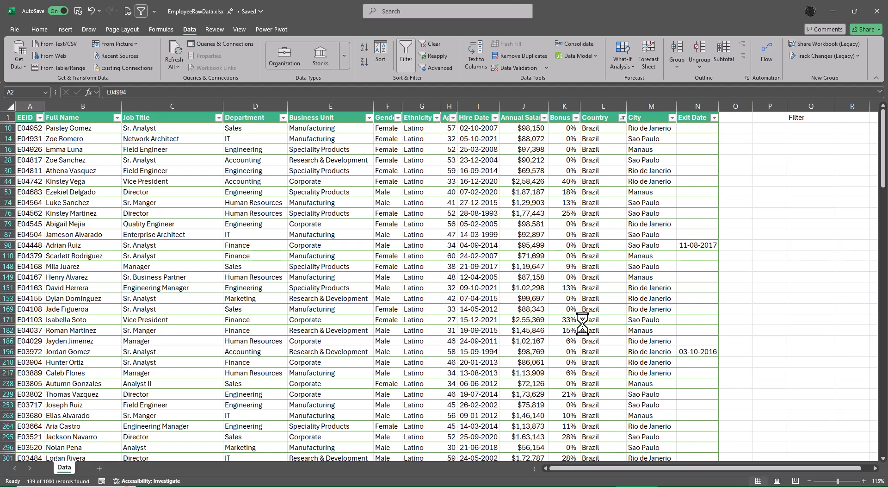
# Filter the Department column to show only Accounting within the Brazil records.
pyautogui.click(283, 118)
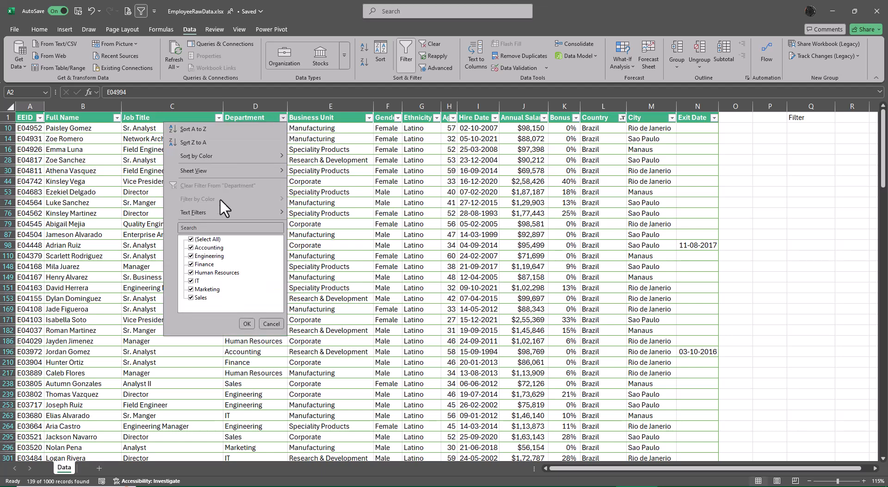
pyautogui.click(191, 239)
pyautogui.click(191, 248)
pyautogui.click(247, 323)
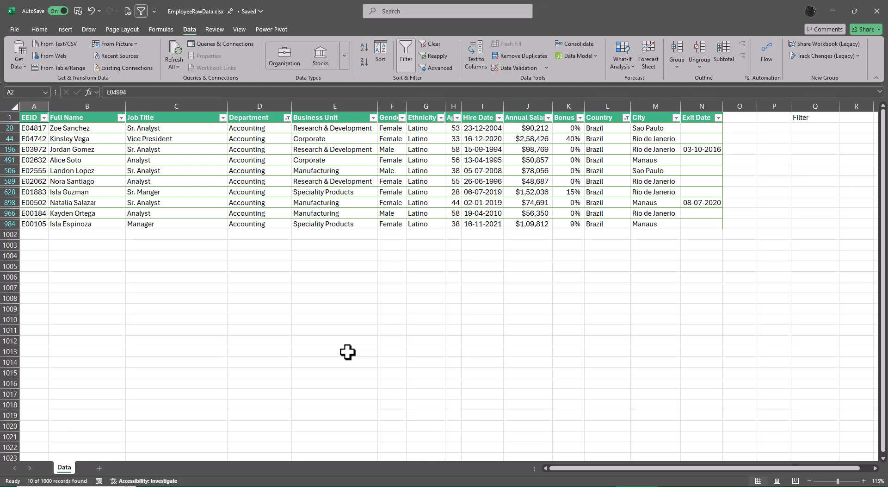
# Clear the filters from the Department and Country columns.
pyautogui.click(286, 118)
pyautogui.click(234, 186)
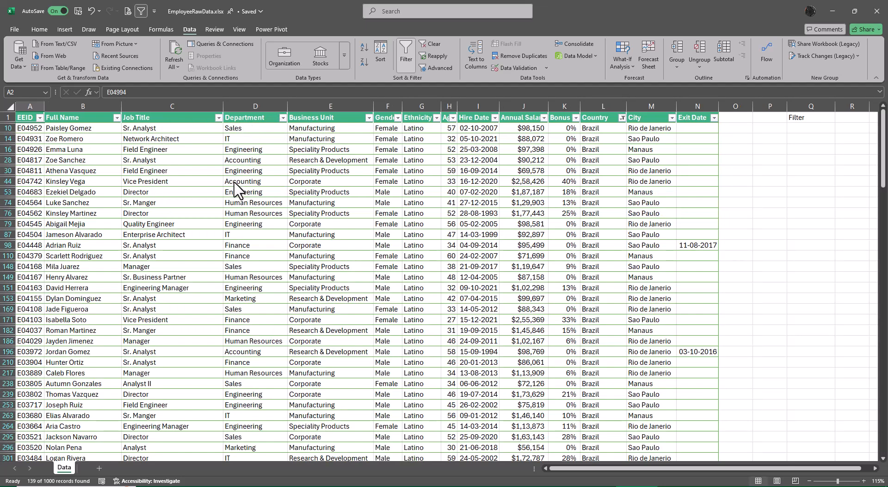
pyautogui.click(622, 118)
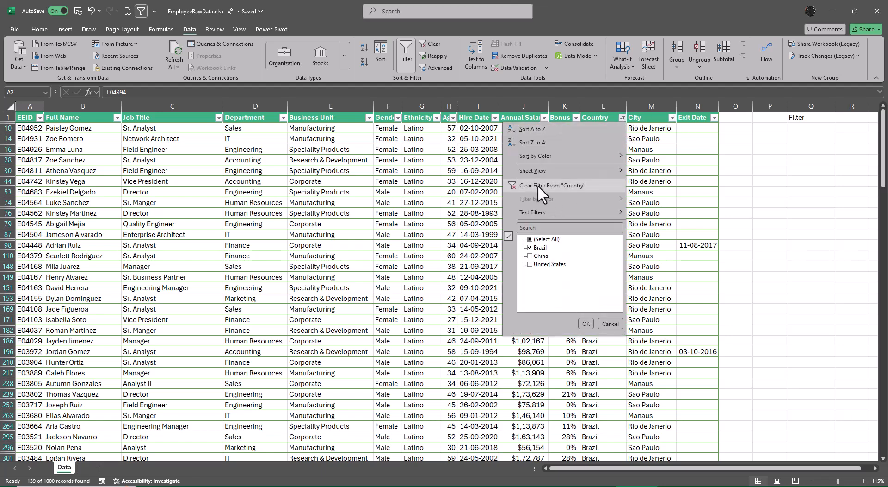
pyautogui.click(538, 184)
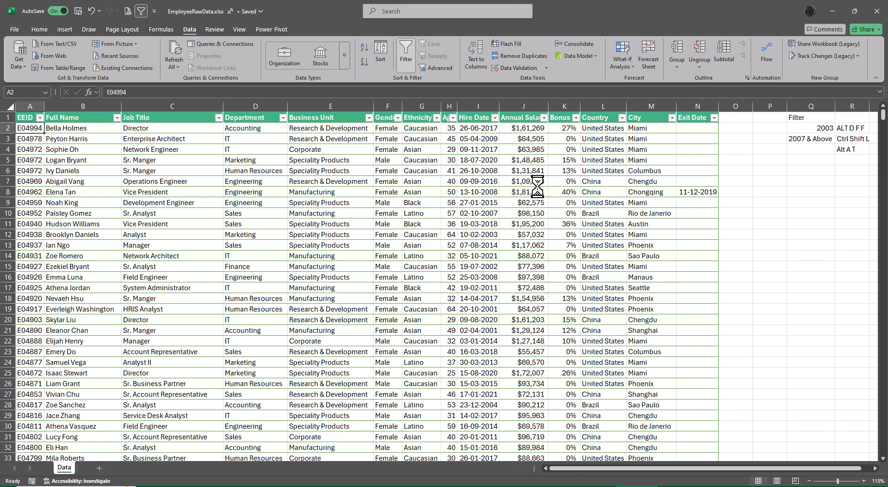
# Switch the employee data's filter off and back on, and view the Country column's filter list from its header cell.
pyautogui.hotkey('ctrl', 'shift', 'l')
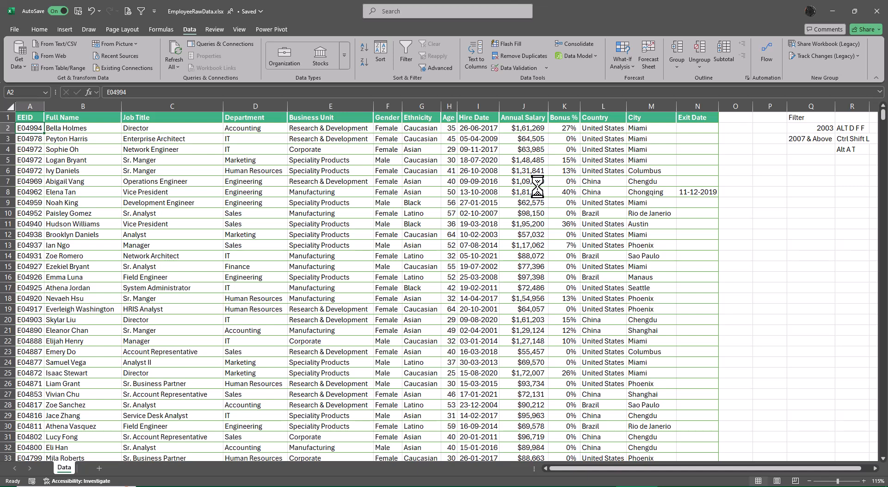
pyautogui.hotkey('ctrl', 'shift', 'l')
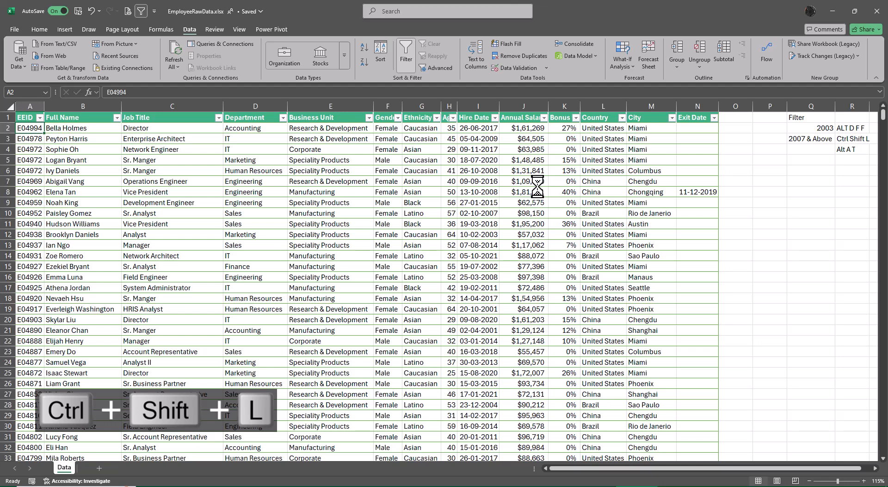
pyautogui.press('Up')
pyautogui.press('Right')
pyautogui.press('Right')
pyautogui.press('Right')
pyautogui.press('Right')
pyautogui.press('Right')
pyautogui.press('Right')
pyautogui.press('Right')
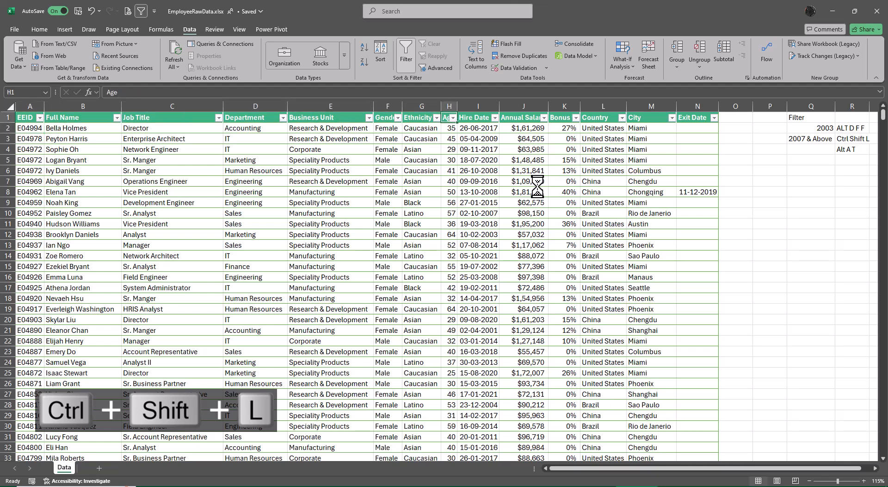
pyautogui.press('Right')
pyautogui.press('Right')
pyautogui.press('Right')
pyautogui.press('Right')
pyautogui.hotkey('alt', 'Down')
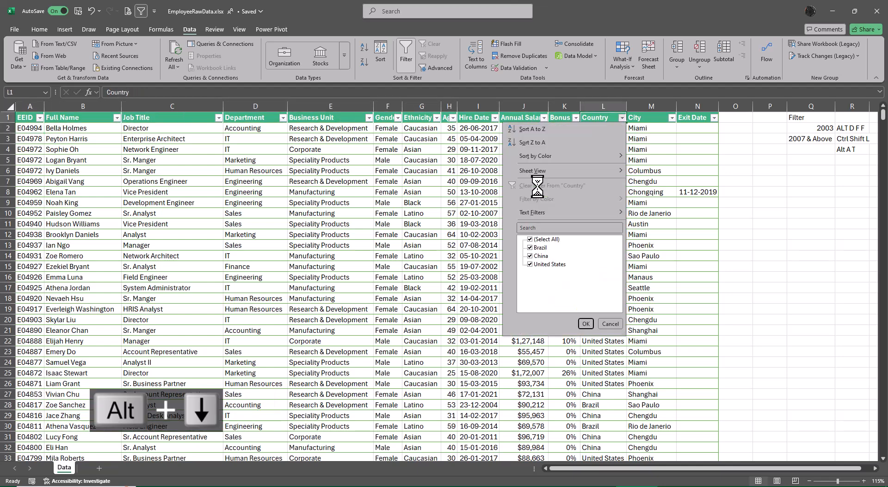
pyautogui.press('Escape')
# View the Department column's filter list from its header cell and close it without filtering.
pyautogui.press('Left')
pyautogui.press('Left')
pyautogui.press('Left')
pyautogui.press('Left')
pyautogui.press('Left')
pyautogui.press('Left')
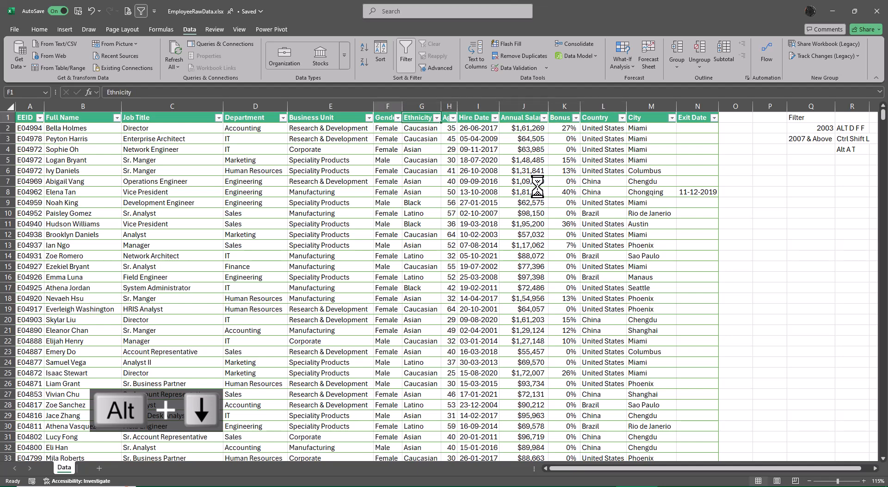
pyautogui.press('Left')
pyautogui.press('Left')
pyautogui.hotkey('alt', 'Down')
pyautogui.press('Escape')
# Look through the whole Job Title filter list and close it without filtering.
pyautogui.press('Left')
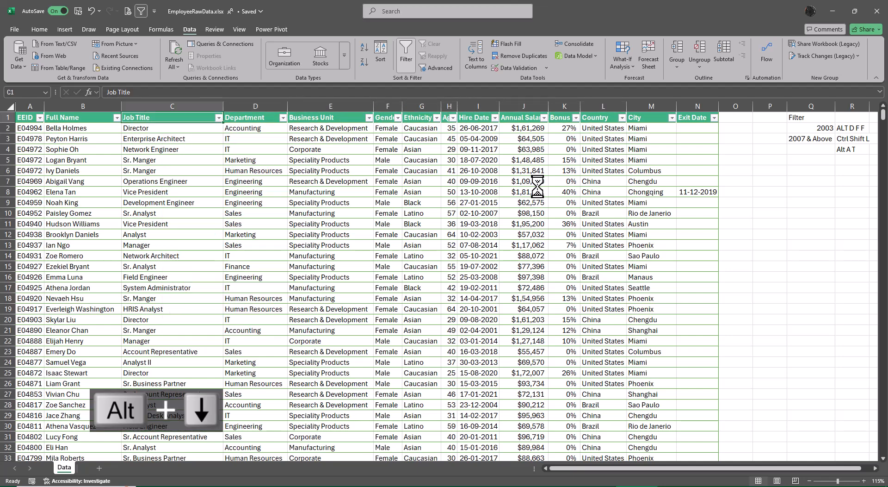
pyautogui.hotkey('alt', 'Down')
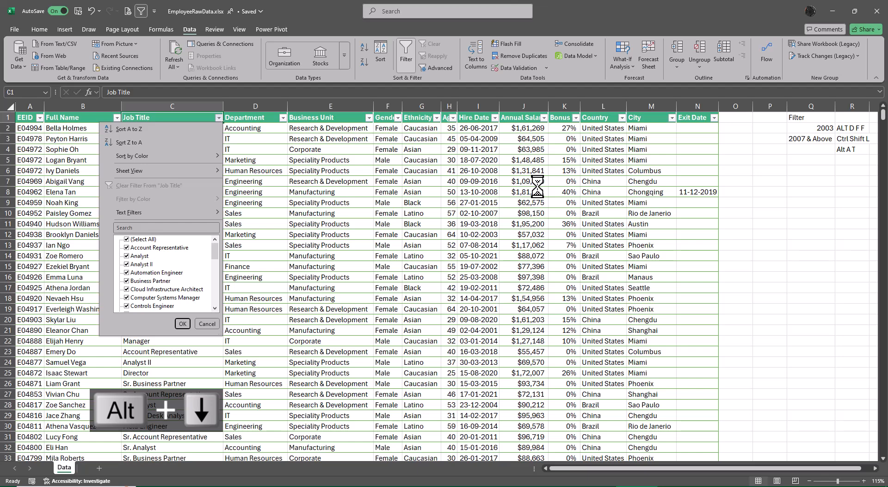
pyautogui.scroll(-5, 196, 253)
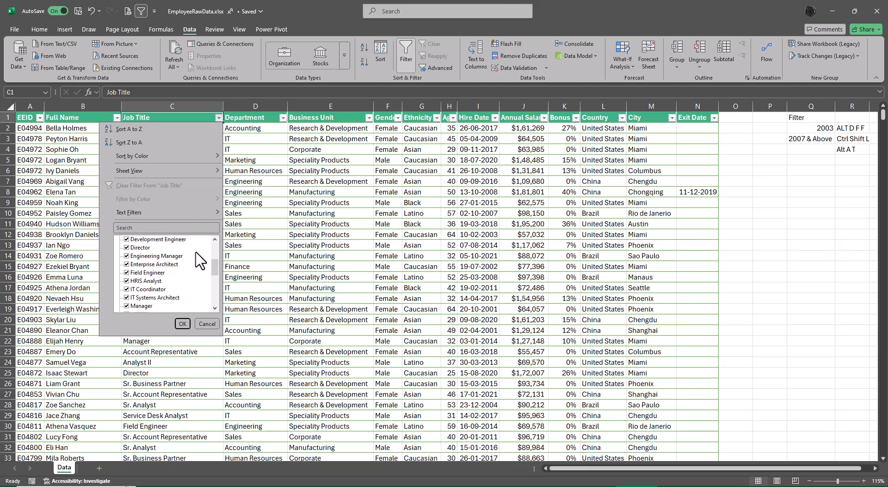
pyautogui.scroll(-6, 196, 260)
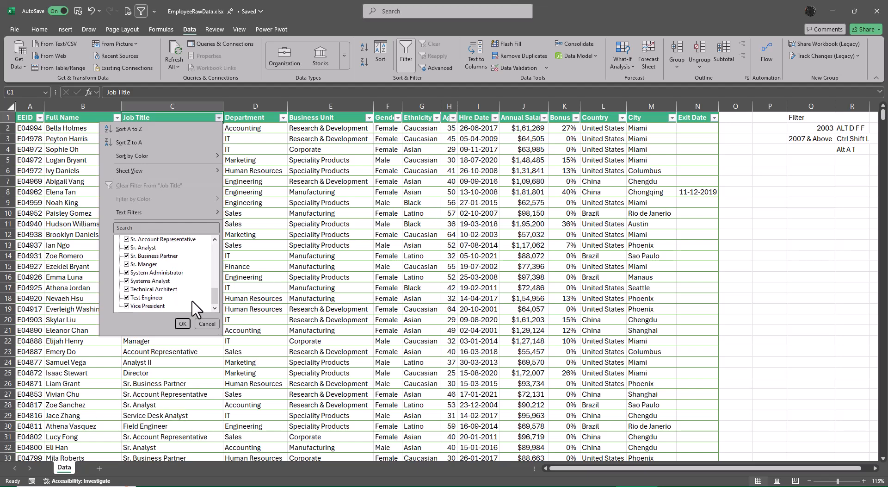
pyautogui.click(207, 324)
# View the Business Unit column's filter list from its header cell and close it without filtering.
pyautogui.press('Right')
pyautogui.press('Right')
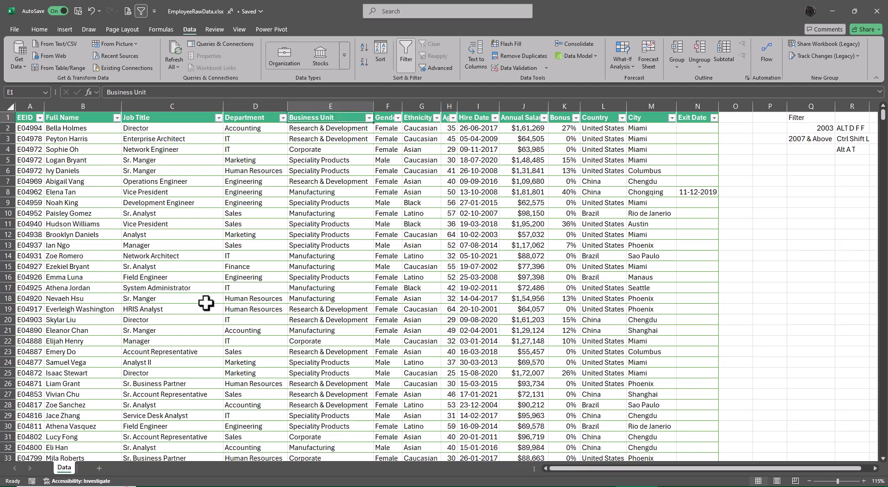
pyautogui.press('Right')
pyautogui.press('Left')
pyautogui.hotkey('alt', 'Down')
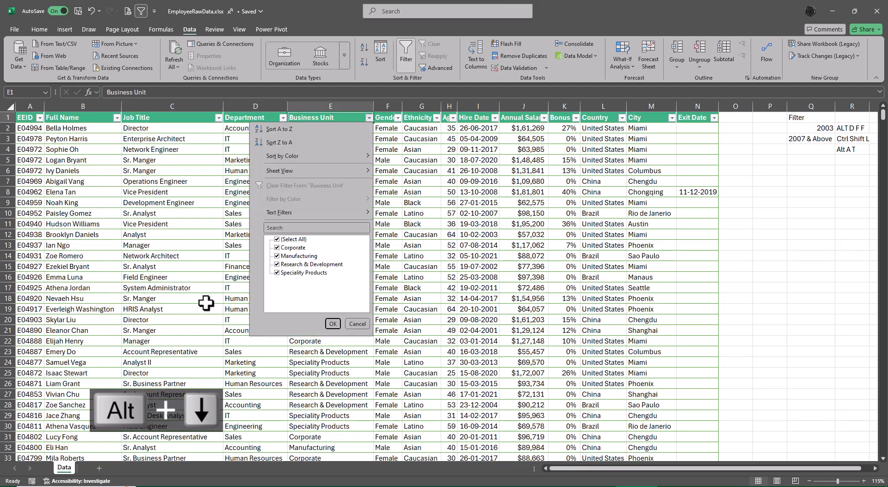
pyautogui.press('Escape')
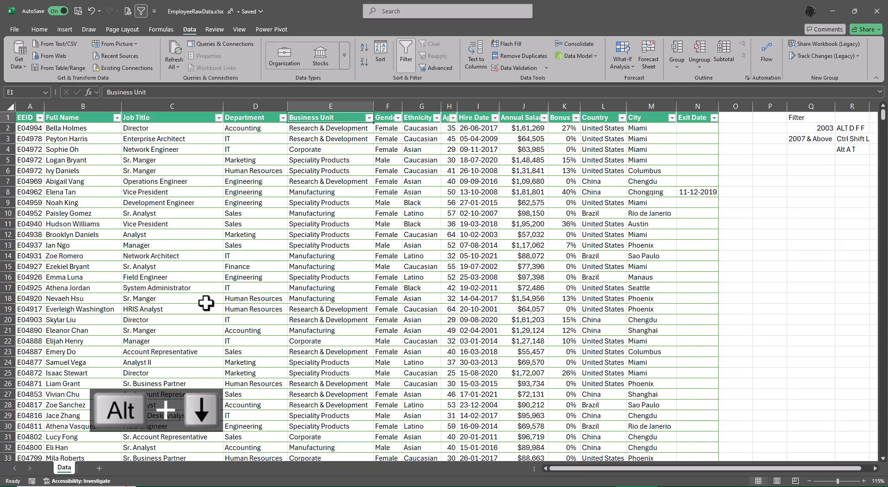
# Return to cell A1 and turn off the filter on the employee data.
pyautogui.press('Left')
pyautogui.press('Left')
pyautogui.press('Left')
pyautogui.press('Left')
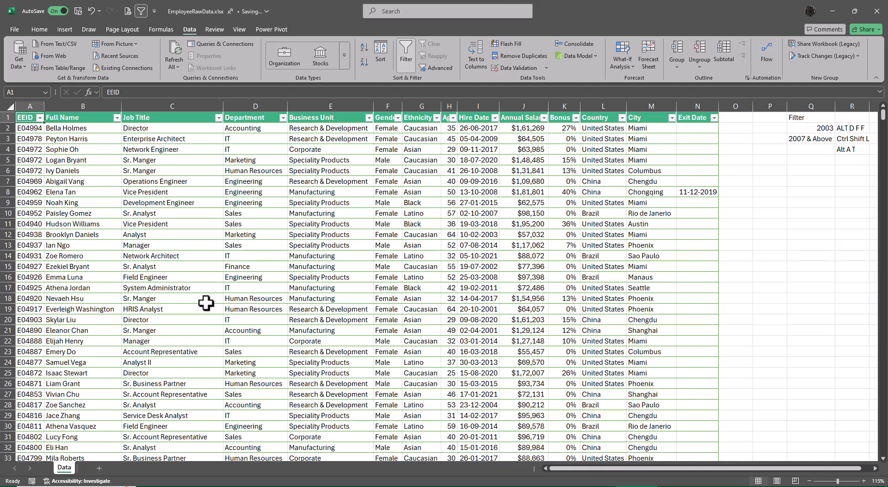
pyautogui.hotkey('ctrl', 'shift', 'l')
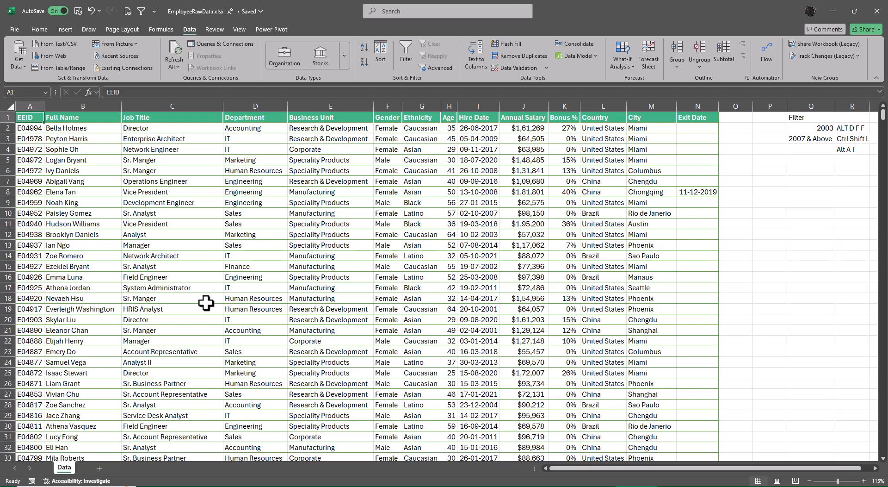
# Switch to the Day 7 to 25 workbook and remove bold from the topics in C9:C33 of the Ribbons sheet.
pyautogui.hotkey('alt', 'Tab')
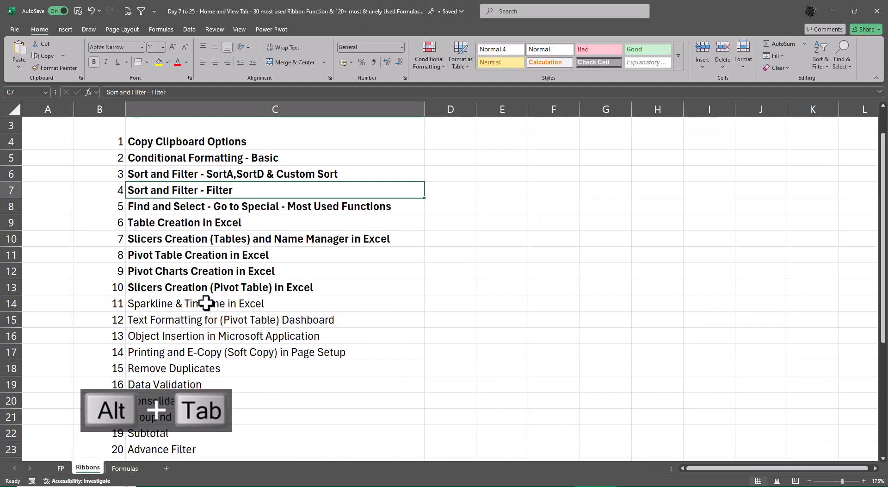
pyautogui.press('Down')
pyautogui.press('Down')
pyautogui.hotkey('ctrl', 'shift', 'Down')
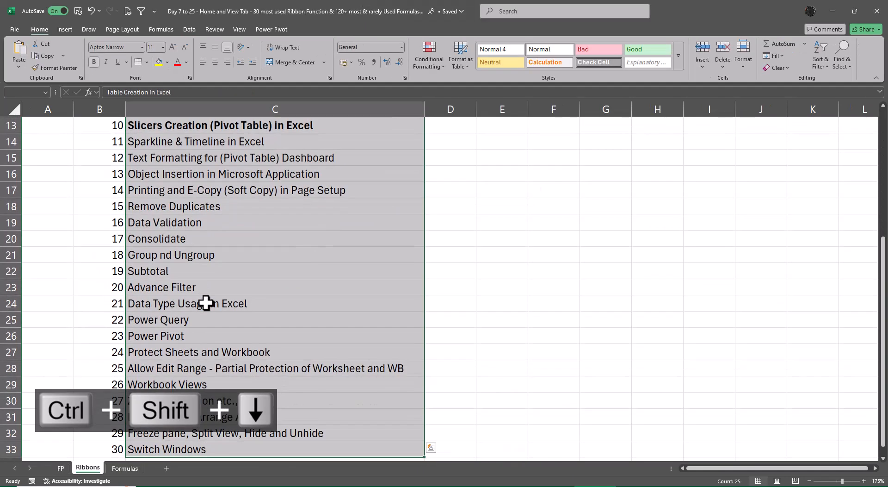
pyautogui.hotkey('ctrl', 'b')
pyautogui.scroll(4, 206, 303)
# Bold the topics Table Creation in Excel in C9 and Slicers Creation (Tables) and Name Manager in Excel in C10.
pyautogui.press('Down')
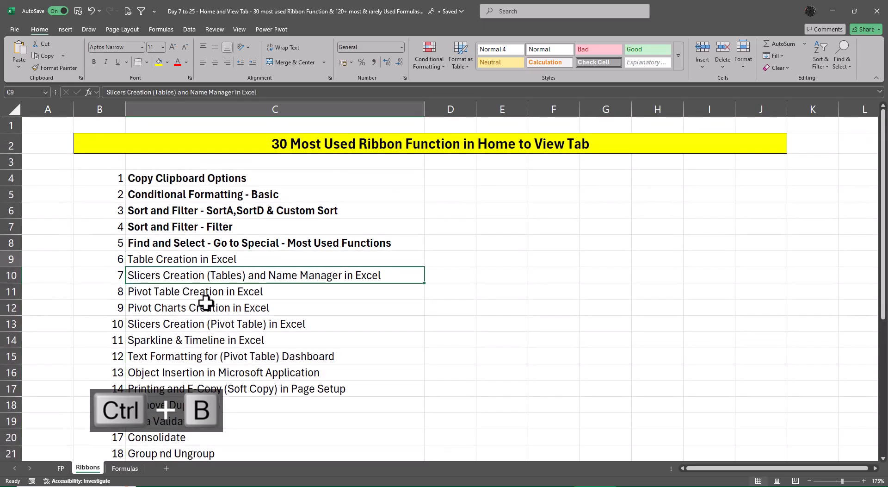
pyautogui.press('Up')
pyautogui.hotkey('ctrl', 'b')
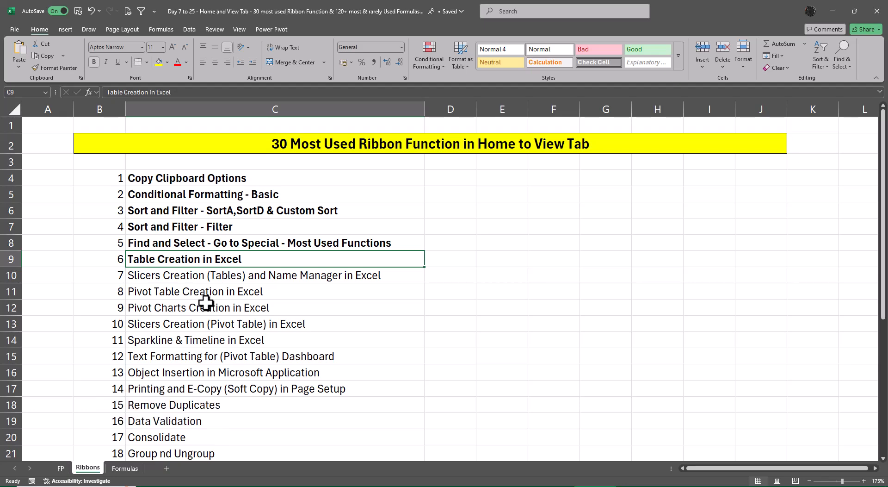
pyautogui.press('Down')
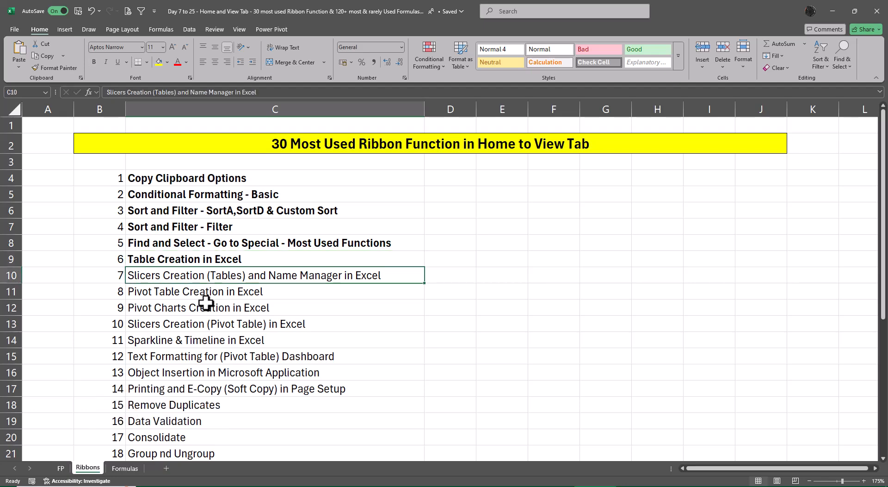
pyautogui.hotkey('ctrl', 'b')
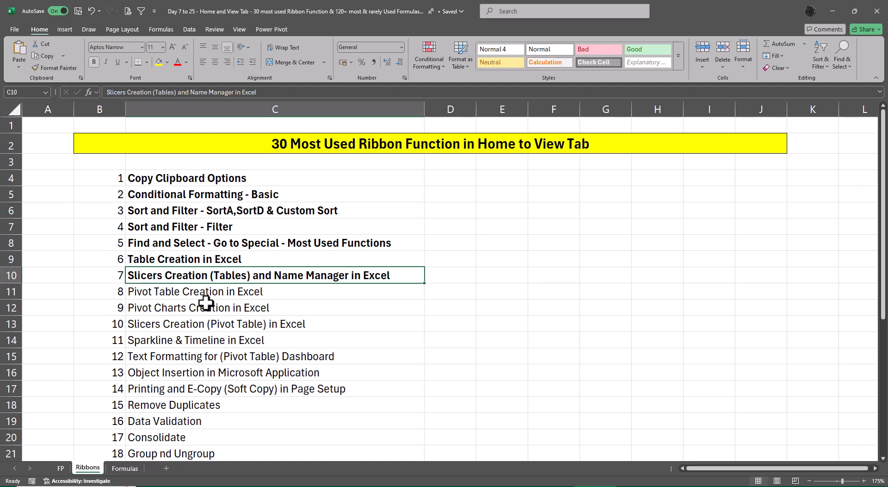
# Switch back to EmployeeRawData.xlsx and start the sort notes with Sort in Q6 and 2007 in Q7.
pyautogui.hotkey('alt', 'Tab')
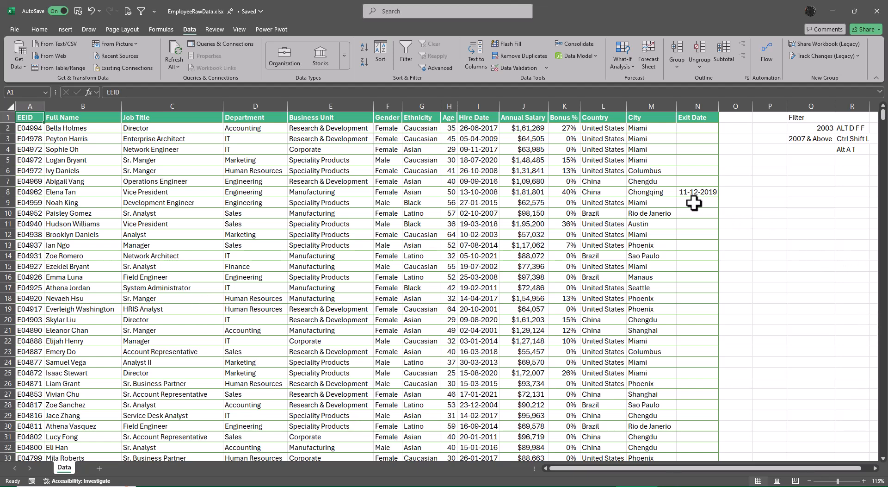
pyautogui.hotkey('ctrl', '2')
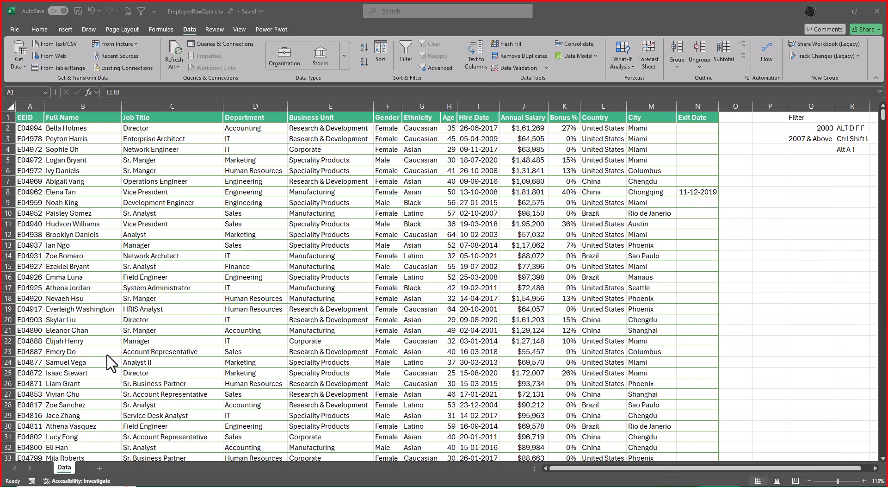
pyautogui.press('Escape')
pyautogui.click(823, 182)
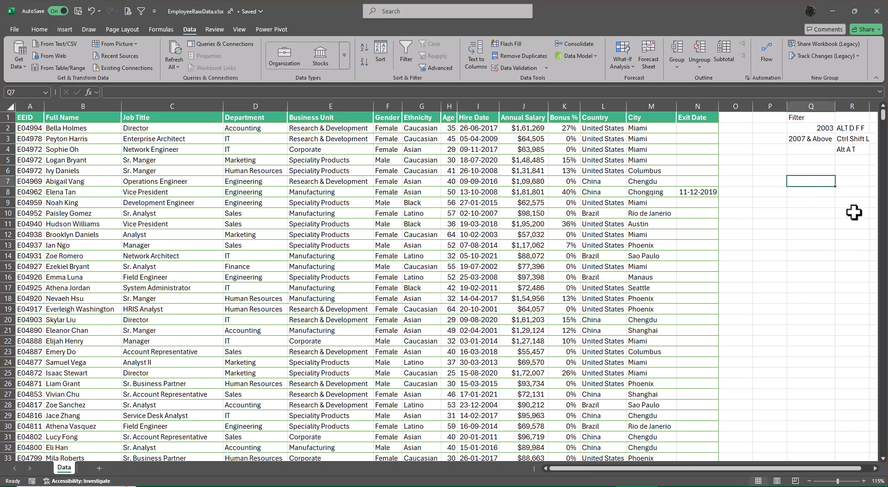
pyautogui.click(814, 169)
pyautogui.write('Sort')
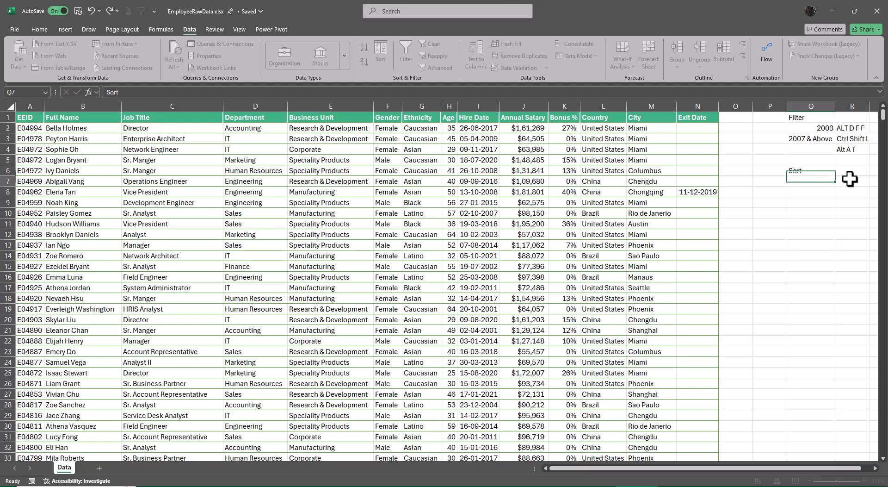
pyautogui.press('Return')
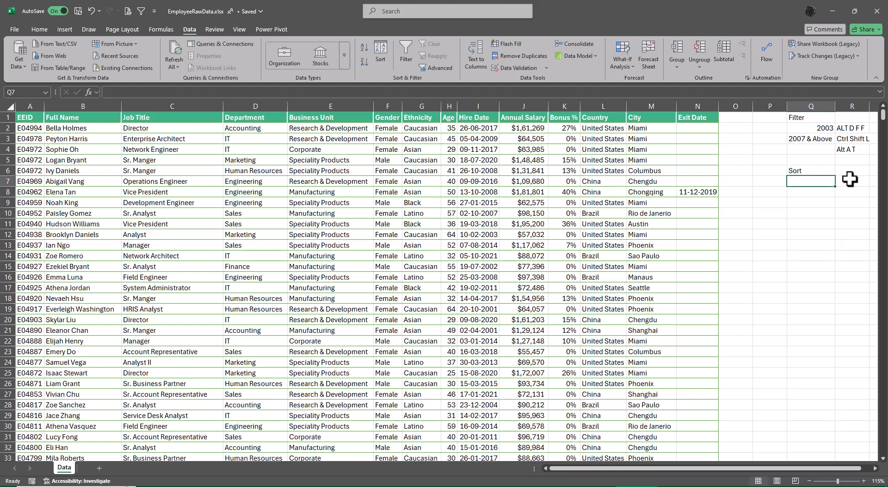
pyautogui.write('2007')
pyautogui.press('Tab')
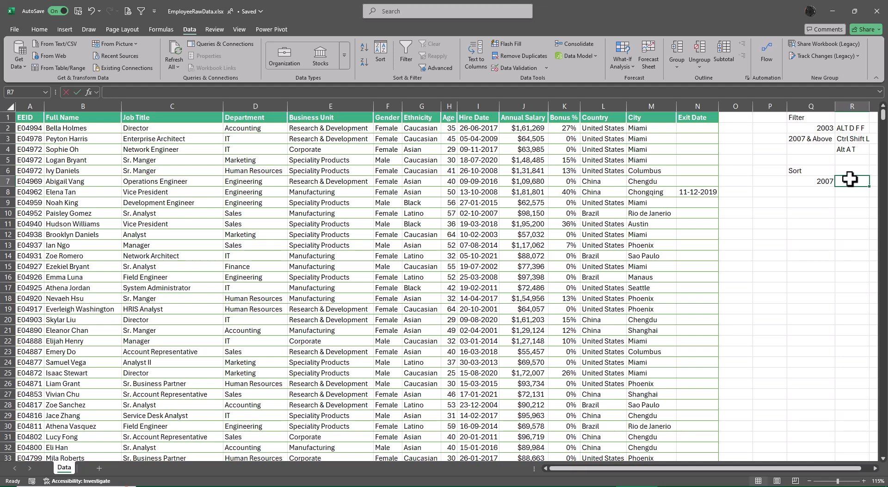
# Enter Sort A in R7 and its shortcut Alt A SA in S7.
pyautogui.write('Sort A')
pyautogui.press('Tab')
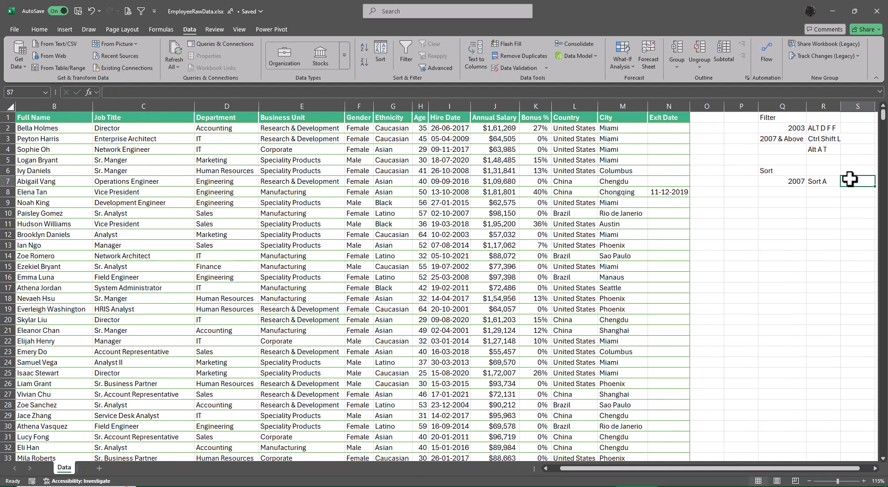
pyautogui.write('Alt')
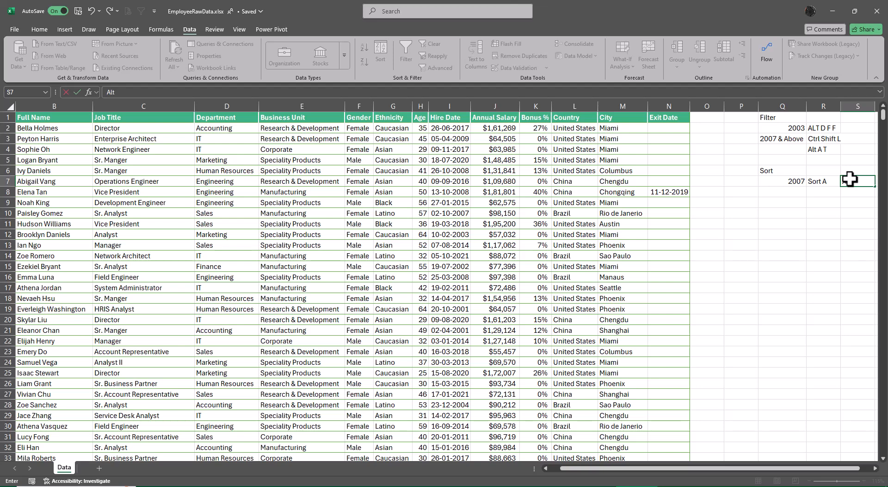
pyautogui.write(' D SA')
pyautogui.press('BackSpace')
pyautogui.press('BackSpace')
pyautogui.press('BackSpace')
pyautogui.press('BackSpace')
pyautogui.press('BackSpace')
pyautogui.write('A SA')
pyautogui.press('Return')
# Fill the Sort A label from R7 down to R8 and change the copy to Sort D.
pyautogui.press('Left')
pyautogui.press('Left')
pyautogui.press('Up')
pyautogui.press('Right')
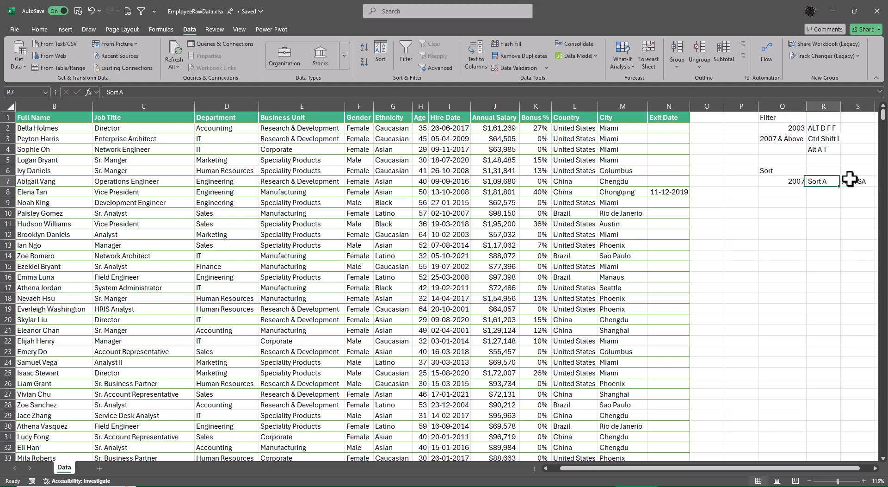
pyautogui.press('Down')
pyautogui.hotkey('shift', 'Up')
pyautogui.hotkey('ctrl', 'd')
pyautogui.hotkey('shift', 'Down')
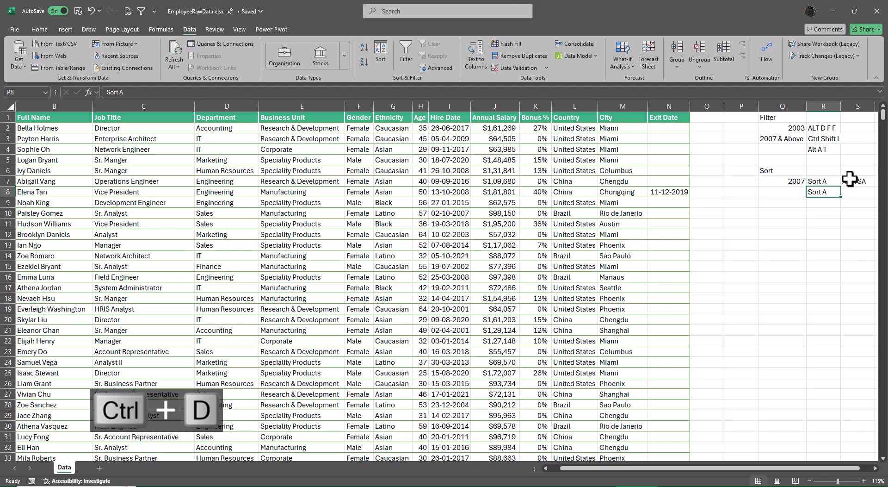
pyautogui.press('F2')
pyautogui.press('BackSpace')
pyautogui.write('D')
pyautogui.press('Return')
# Fill the shortcut from S7 down to S8 and change the copy to Alt A SD.
pyautogui.press('Up')
pyautogui.press('Right')
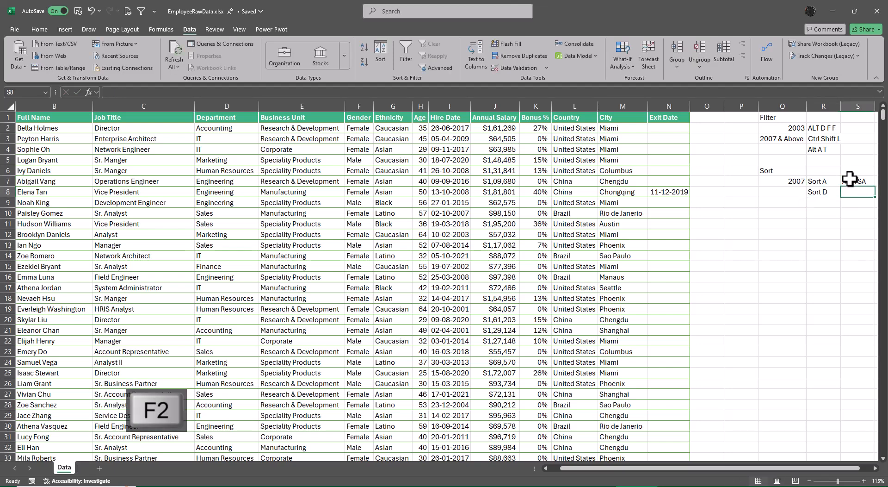
pyautogui.press('Up')
pyautogui.hotkey('shift', 'Down')
pyautogui.hotkey('ctrl', 'd')
pyautogui.press('Down')
pyautogui.press('F2')
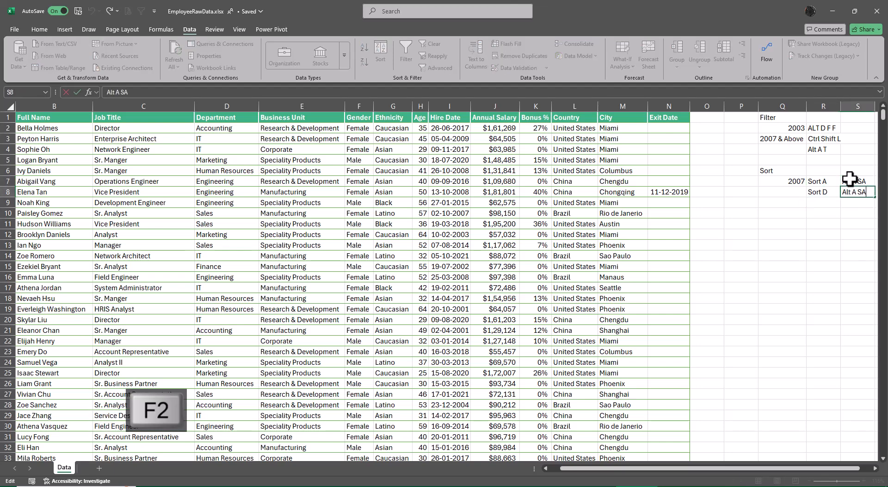
pyautogui.press('BackSpace')
pyautogui.write('S')
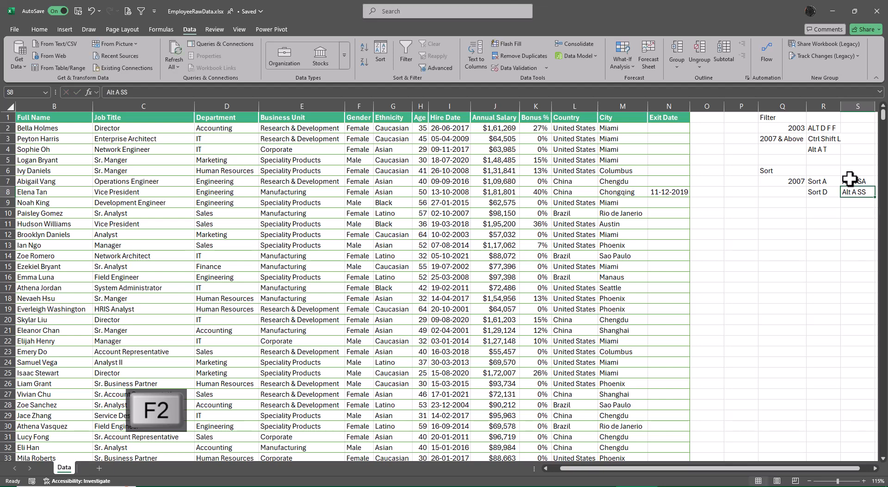
pyautogui.press('Delete')
pyautogui.write('D')
pyautogui.press('Return')
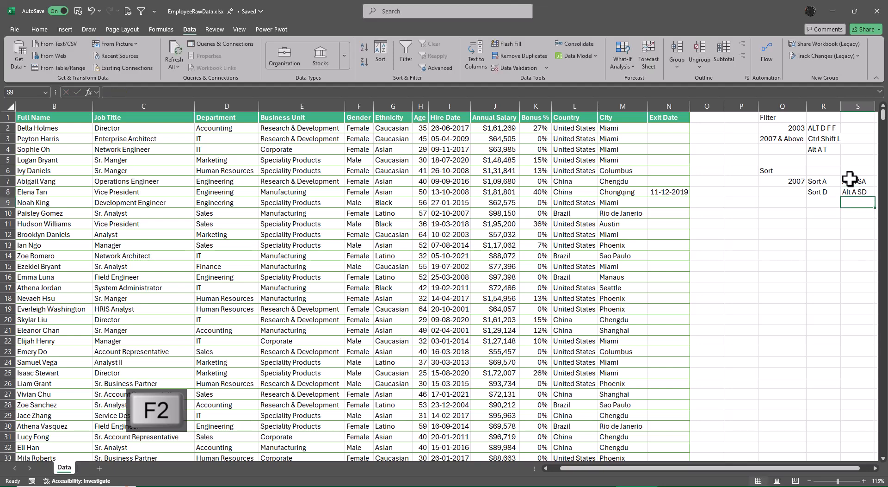
# Enter the label Custom in R9 below Sort D.
pyautogui.press('Left')
pyautogui.write('Custom')
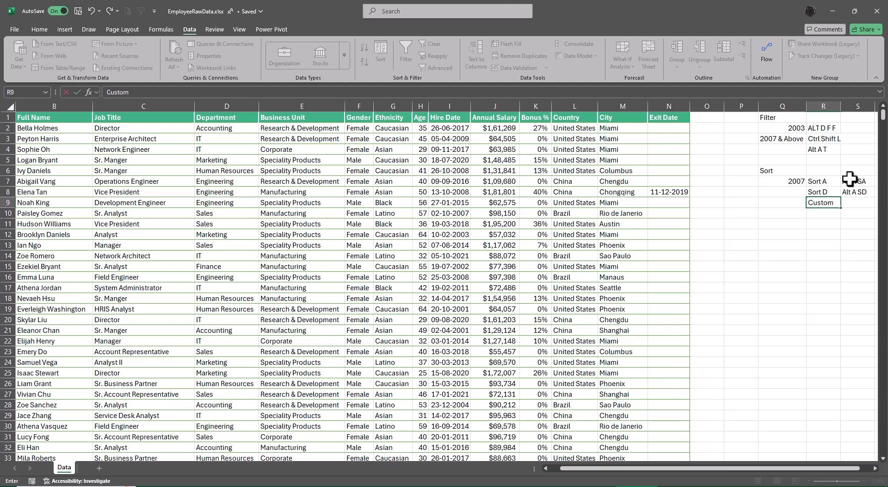
pyautogui.press('Tab')
# Fill the shortcut from S8 down to S9 and change the copy to Alt A SS.
pyautogui.press('Up')
pyautogui.hotkey('shift', 'Down')
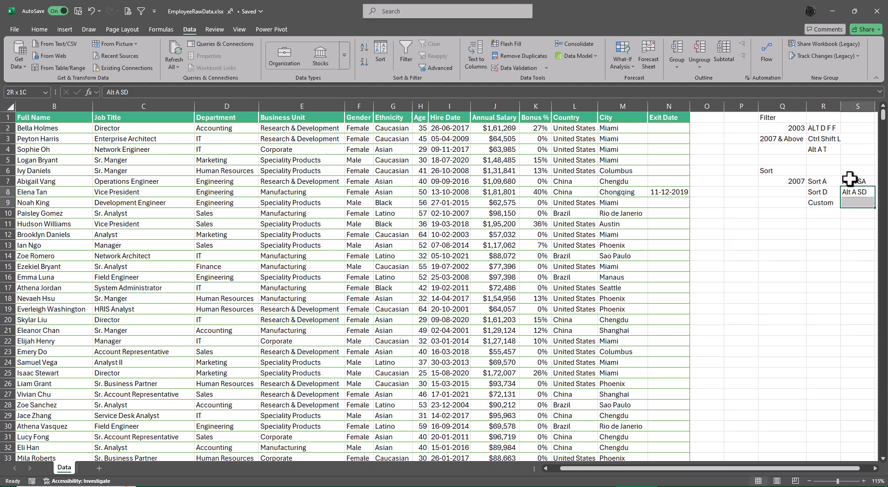
pyautogui.hotkey('ctrl', 'd')
pyautogui.press('Down')
pyautogui.press('F2')
pyautogui.press('BackSpace')
pyautogui.write('S')
pyautogui.press('Return')
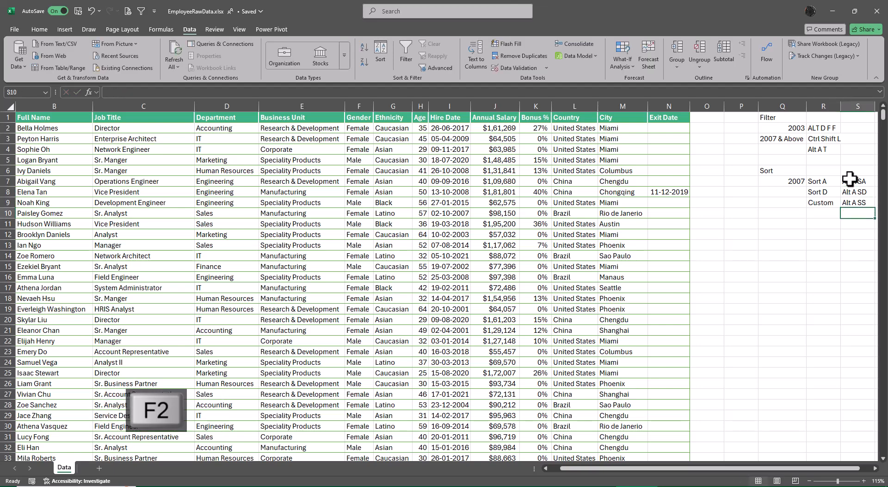
pyautogui.press('alt')
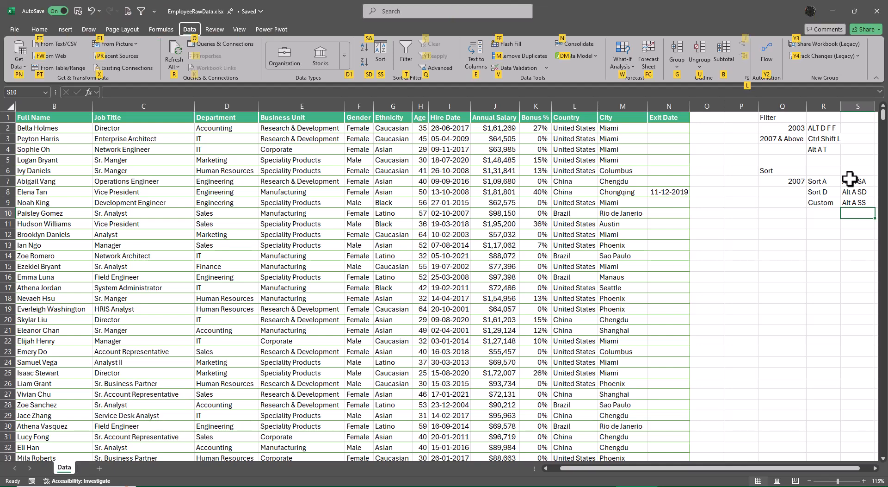
pyautogui.press('Escape')
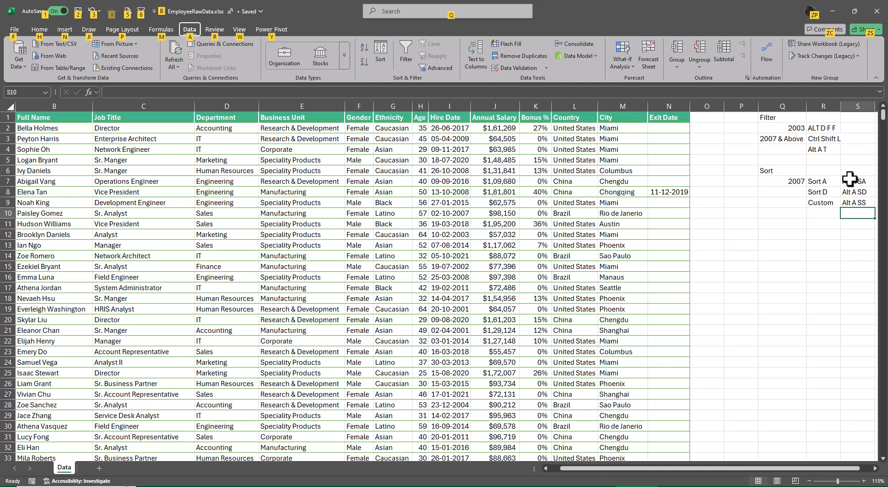
pyautogui.press('p')
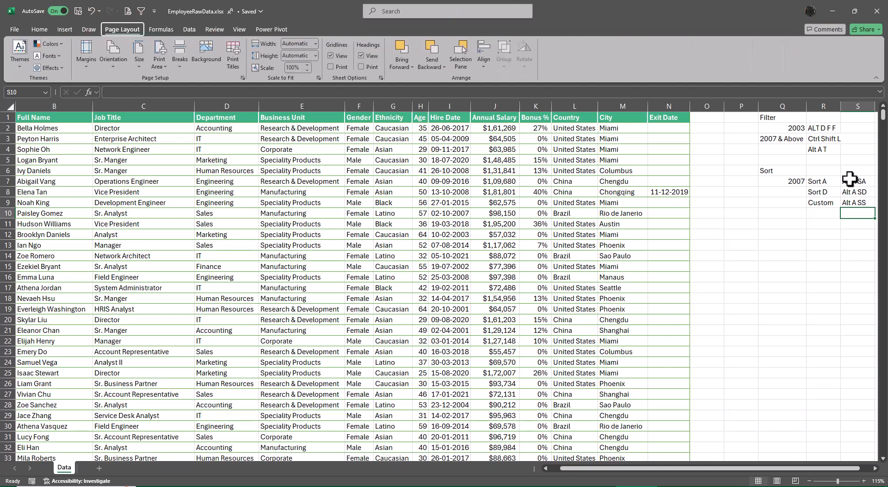
# Start the table notes with Table in Q11 and its shortcut Ctrl T in Q12.
pyautogui.press('Left')
pyautogui.press('Left')
pyautogui.press('Down')
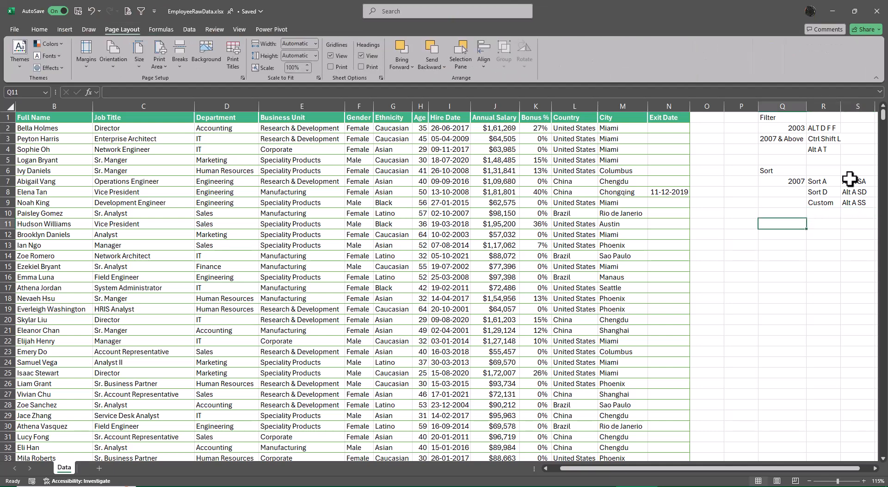
pyautogui.press('Down')
pyautogui.press('Up')
pyautogui.write('Table')
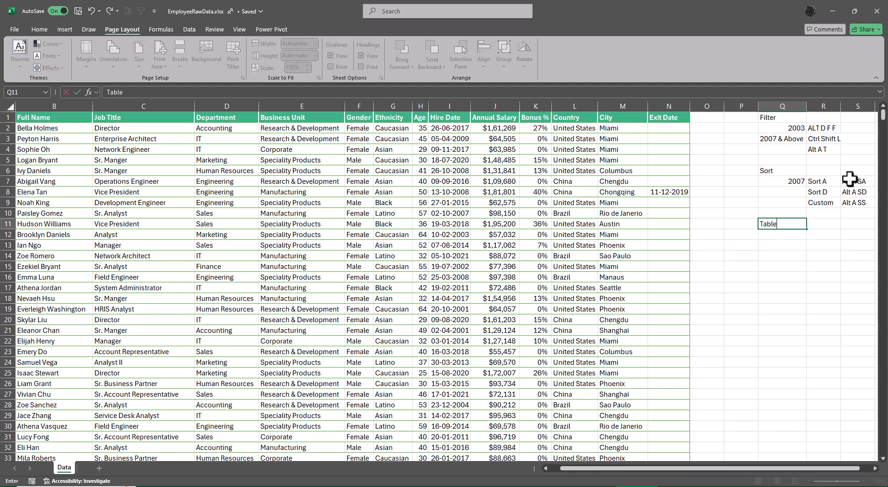
pyautogui.press('Return')
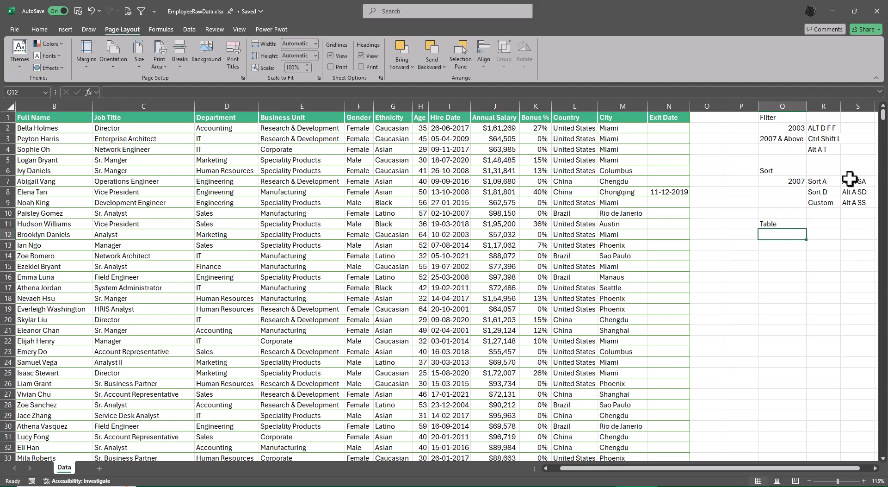
pyautogui.write('Ctrl T')
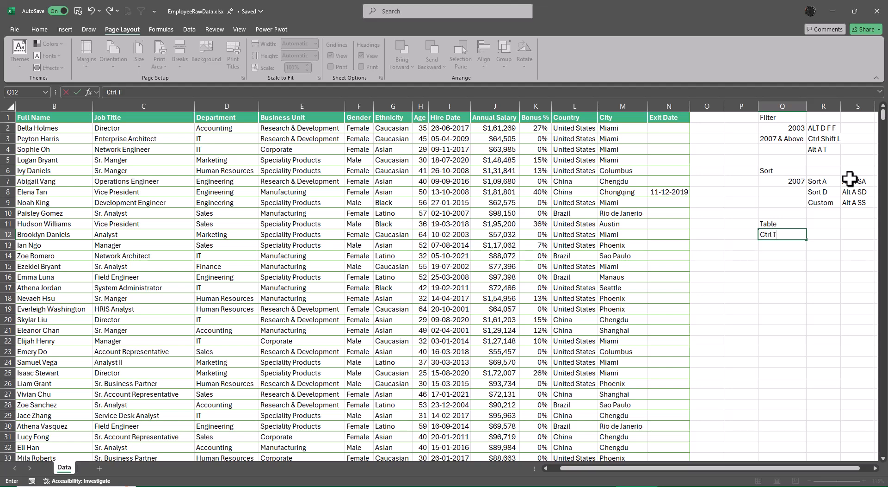
pyautogui.press('Return')
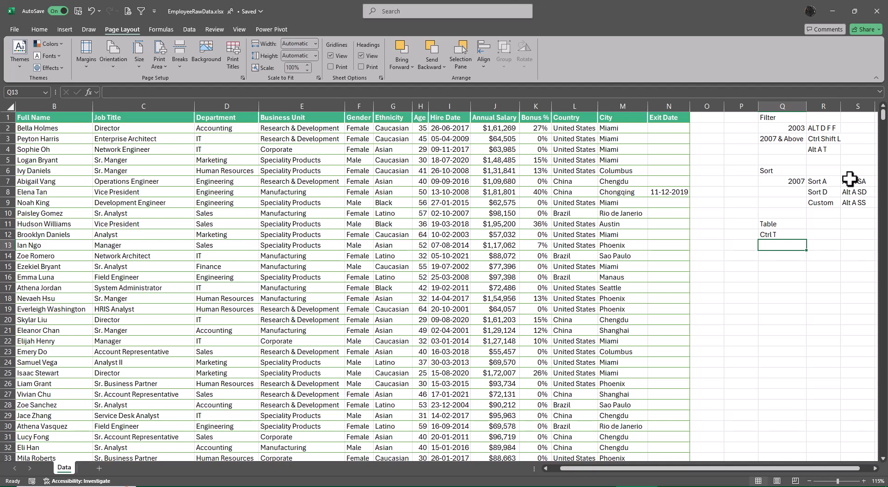
# Convert the employee data range A1:N1001 into a table with headers.
pyautogui.hotkey('ctrl', 'Left')
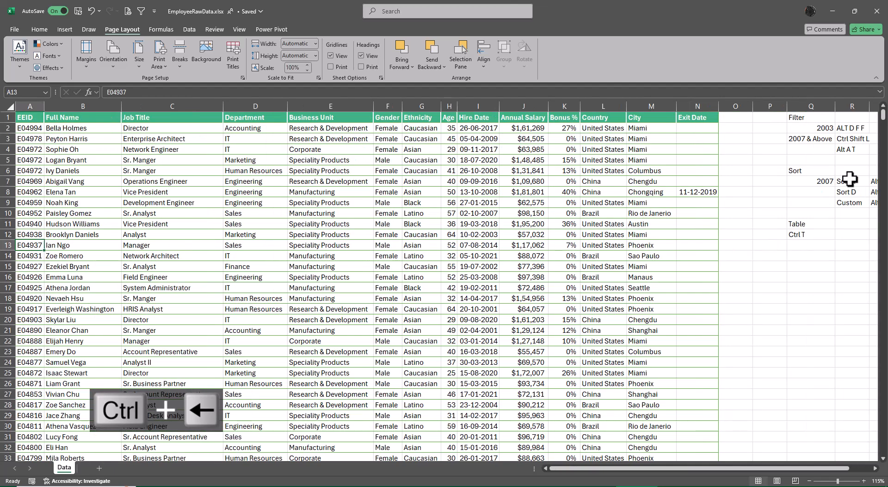
pyautogui.press('Right')
pyautogui.press('Right')
pyautogui.press('Right')
pyautogui.press('Right')
pyautogui.press('Right')
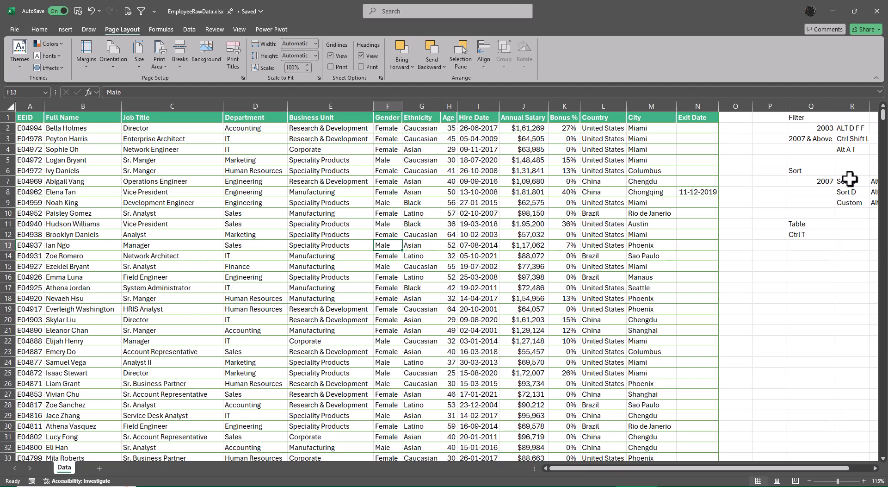
pyautogui.hotkey('ctrl', 't')
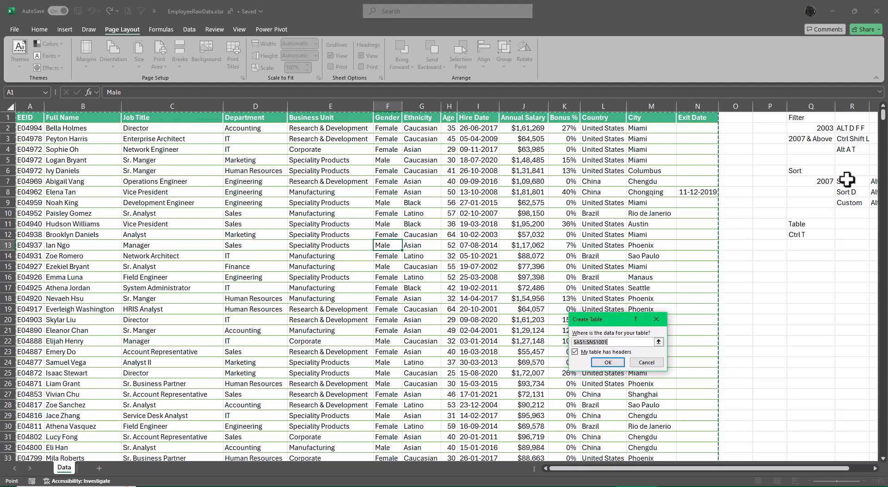
pyautogui.click(602, 361)
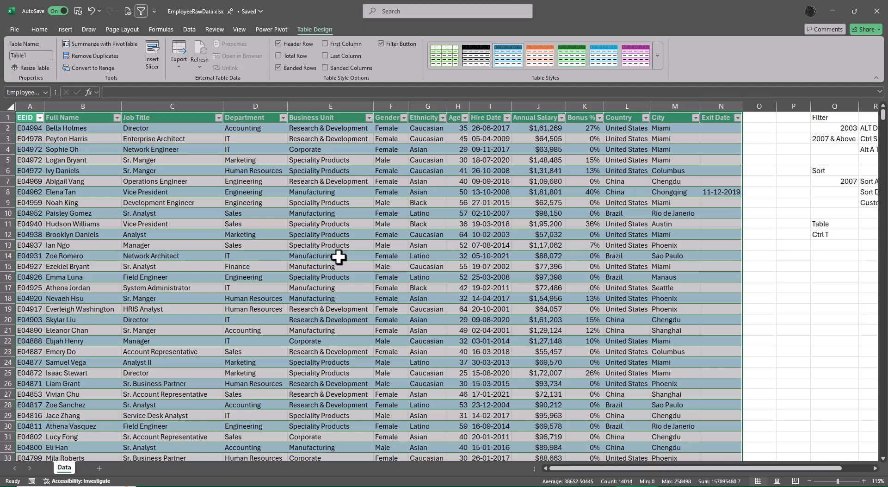
# Try to rename the employee table as Emp Table, with a space in the name.
pyautogui.click(39, 58)
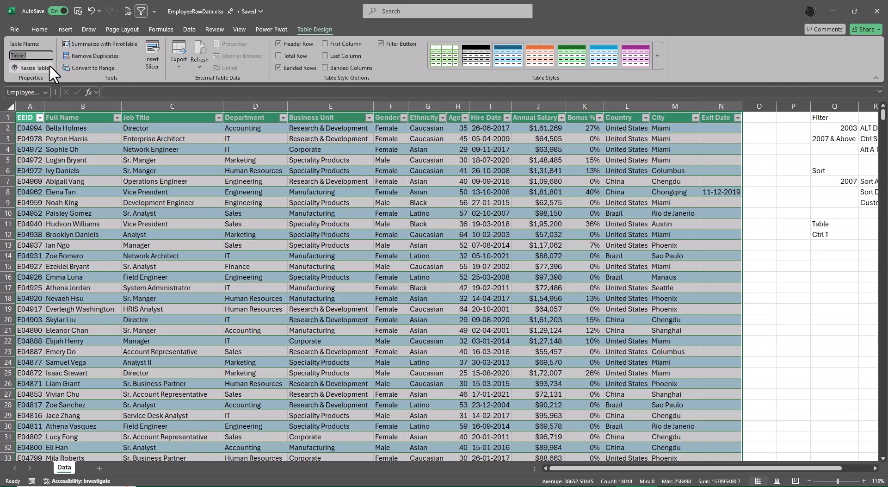
pyautogui.press('BackSpace')
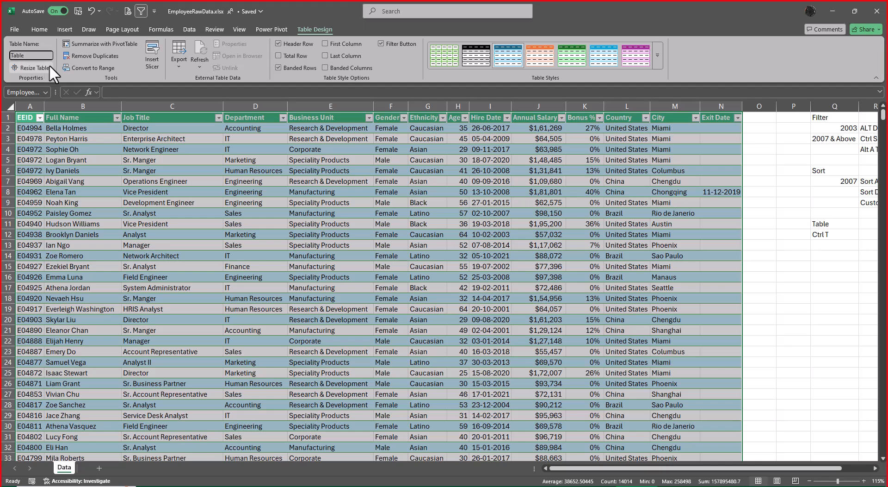
pyautogui.write('Emp')
pyautogui.press('Return')
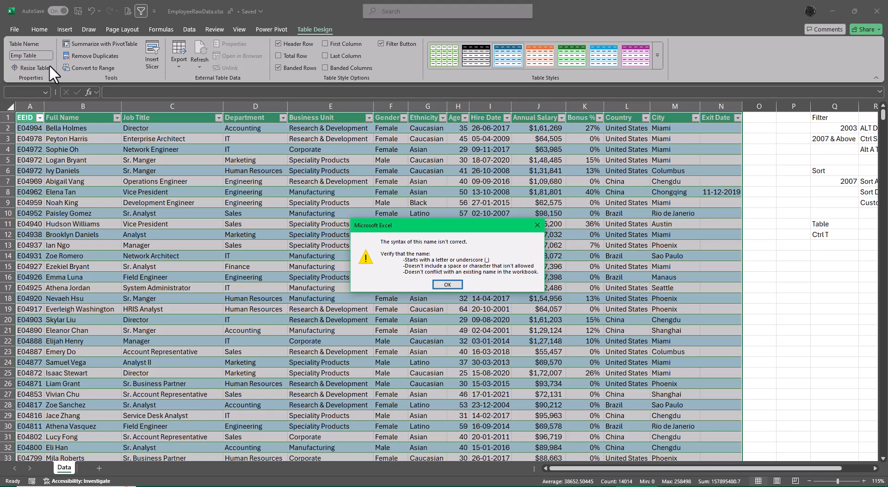
pyautogui.press('Return')
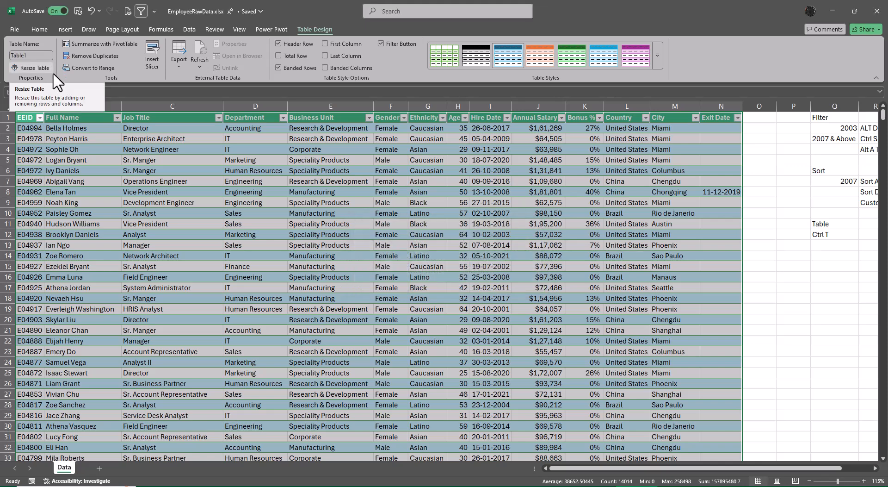
# Rename the employee table as Emp_Table.
pyautogui.click(33, 56)
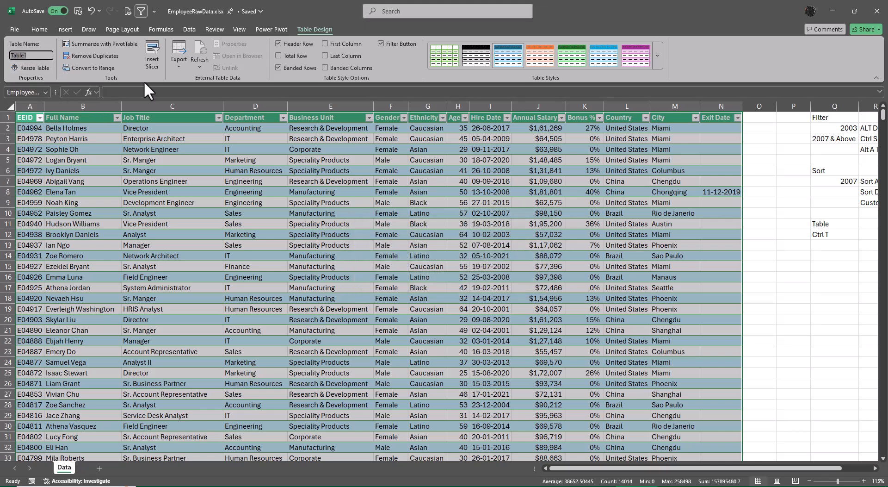
pyautogui.press('BackSpace')
pyautogui.write('Emp')
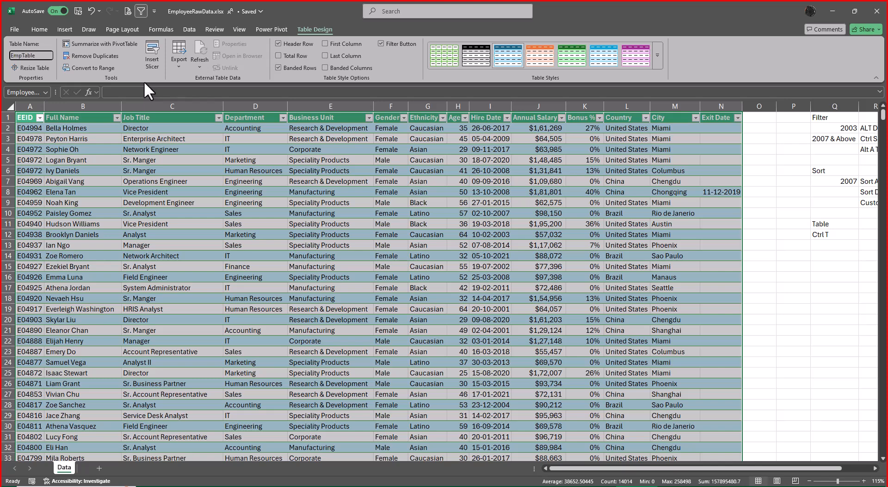
pyautogui.write('_')
pyautogui.press('Return')
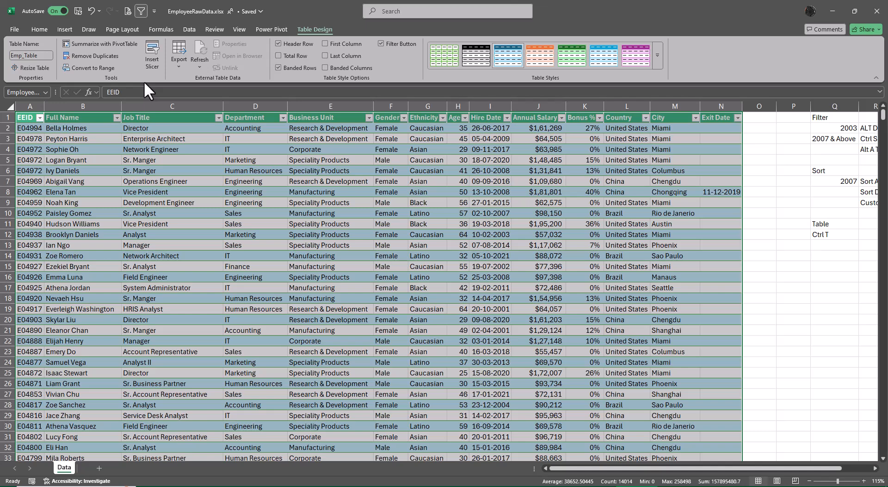
# Add the slicer notes with Slicer in Q14 and 2010 above in Q15.
pyautogui.click(825, 257)
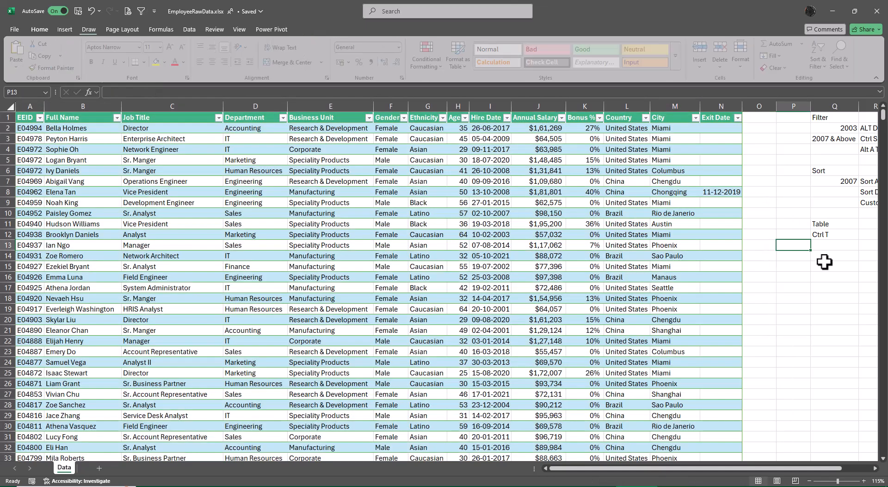
pyautogui.write('Slicer')
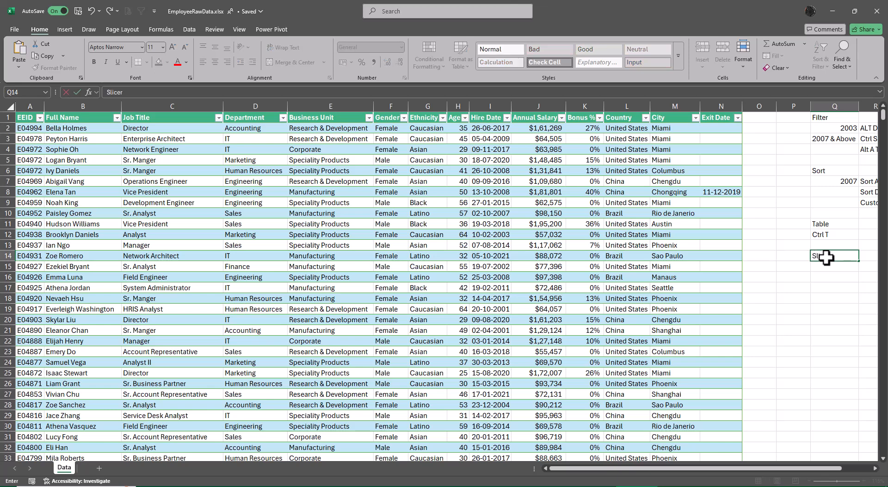
pyautogui.press('Return')
pyautogui.write('20')
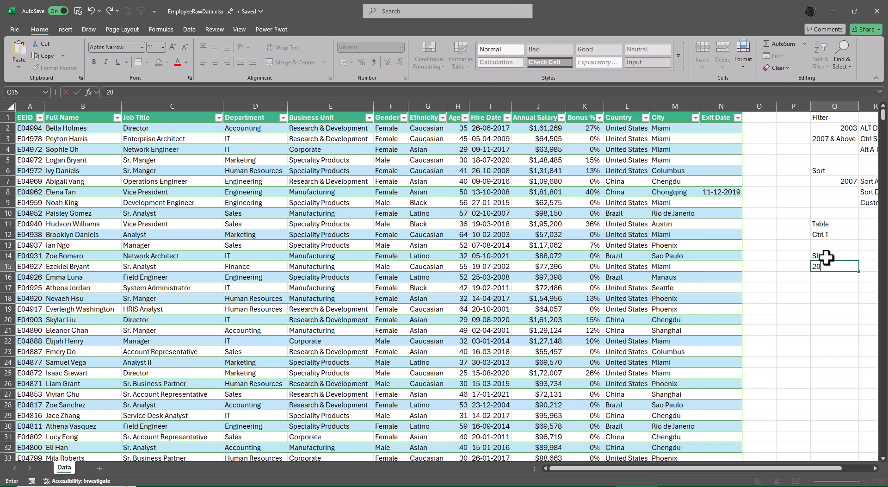
pyautogui.write('10 above')
pyautogui.hotkey('ctrl', 'Return')
# Enter Fancy Filter in R14 next to Slicer and autofit the width of column R.
pyautogui.press('Up')
pyautogui.press('Right')
pyautogui.write('FD')
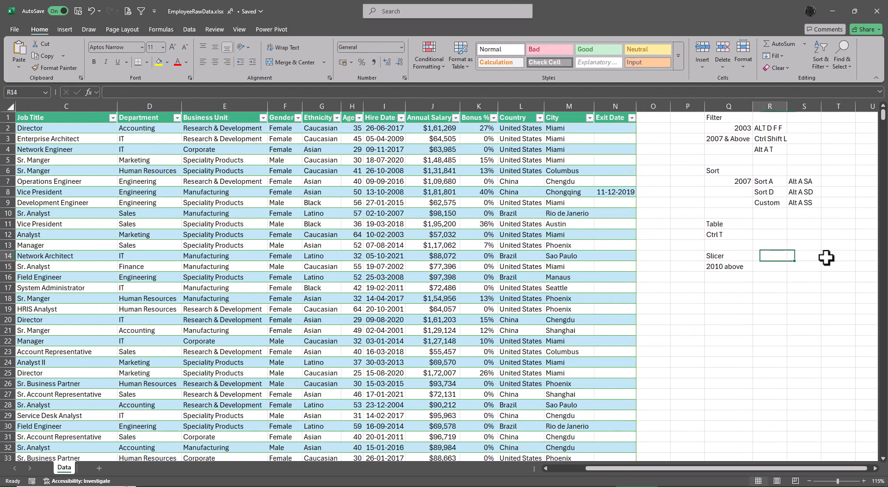
pyautogui.press('BackSpace')
pyautogui.write('a')
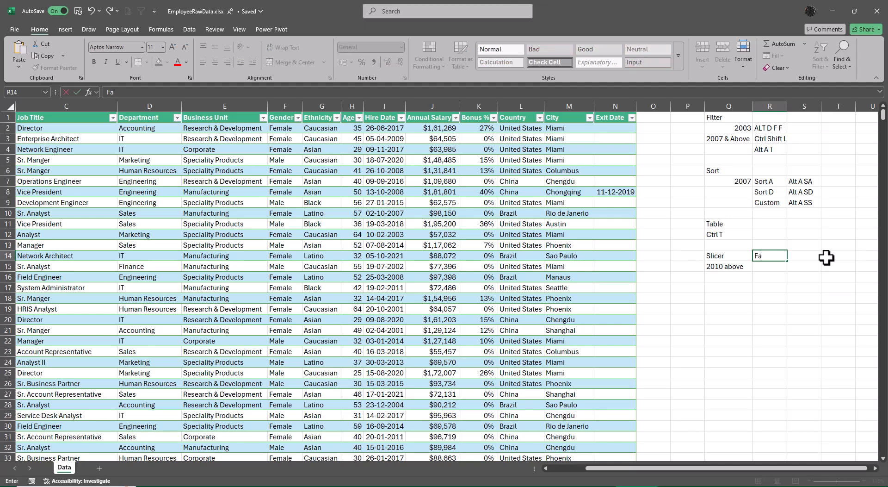
pyautogui.write('ncy Filter')
pyautogui.press('Return')
pyautogui.press('Up')
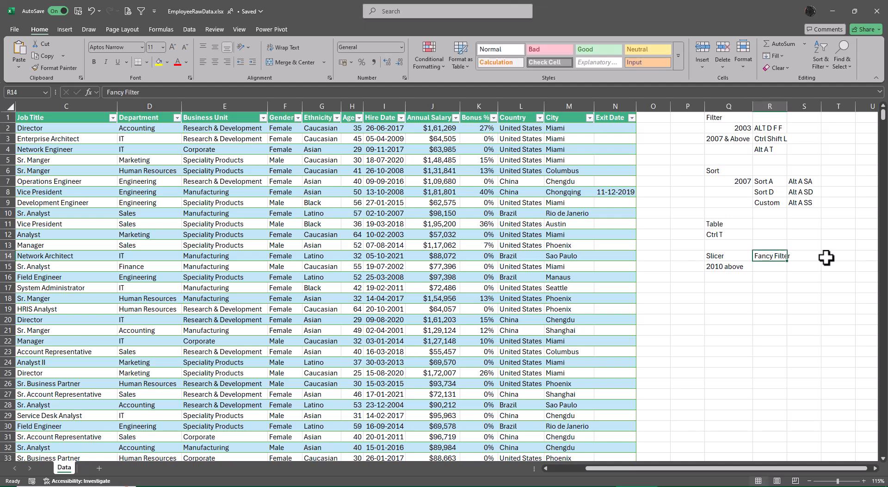
pyautogui.hotkey('alt', 'a')
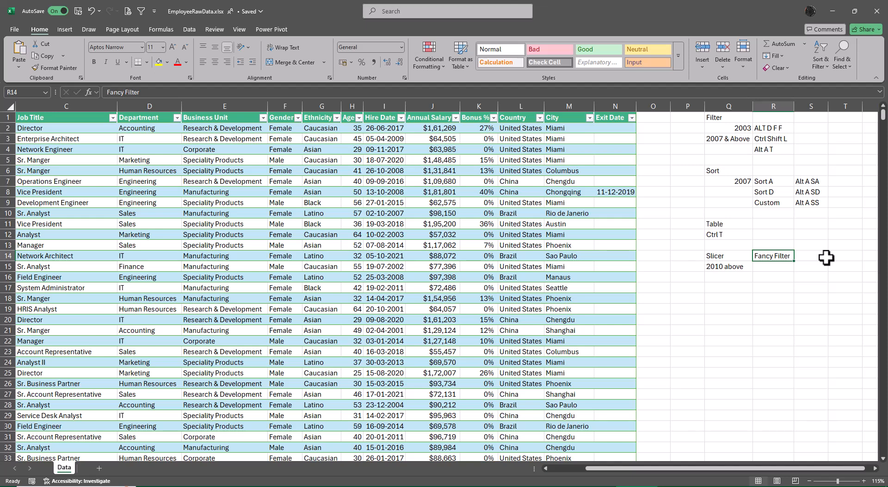
# Apply the green Table Style Medium 4 to the employee table.
pyautogui.press('Left')
pyautogui.press('Left')
pyautogui.press('Left')
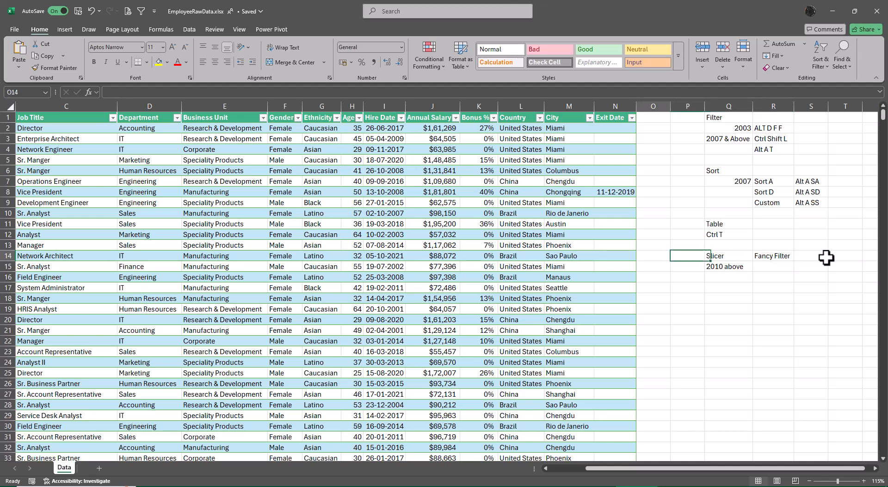
pyautogui.press('Home')
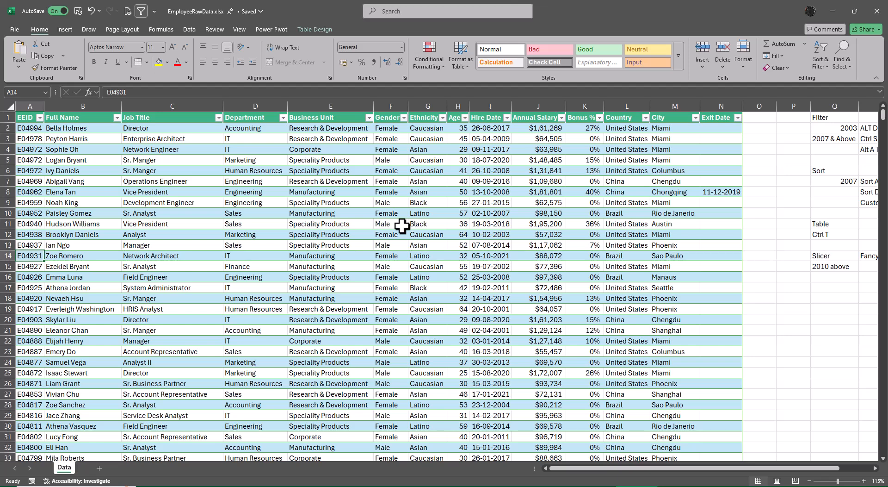
pyautogui.click(312, 29)
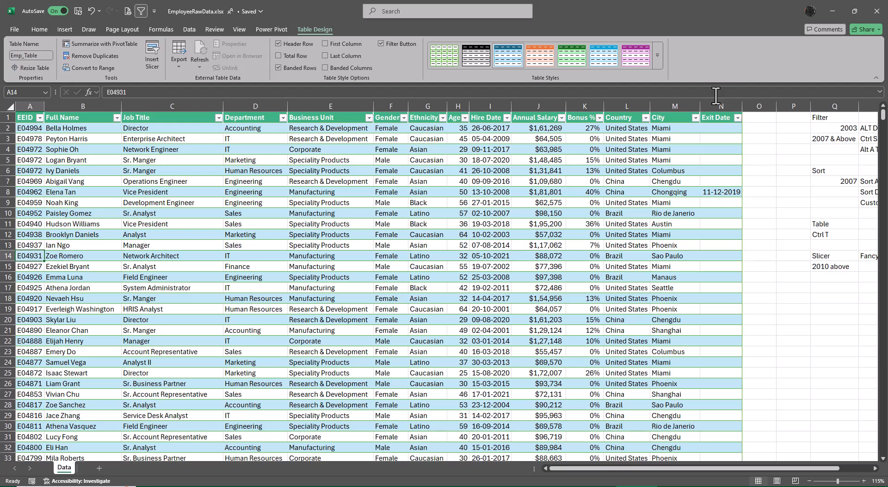
pyautogui.click(657, 56)
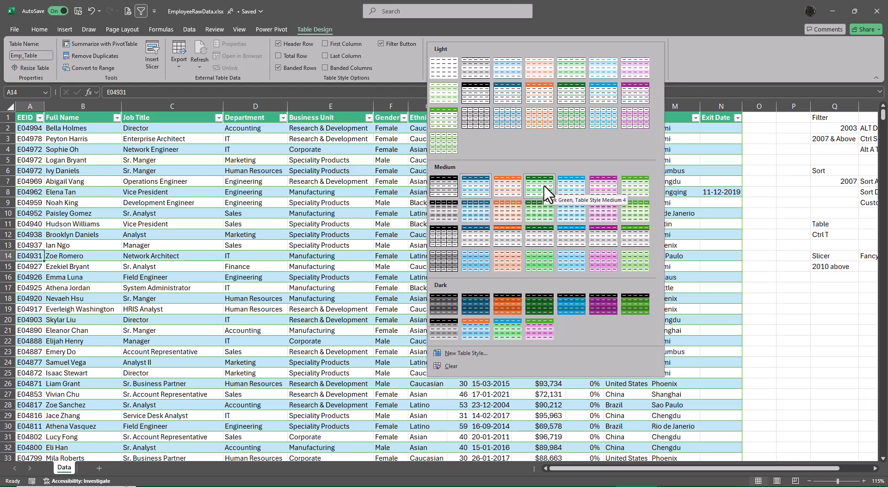
pyautogui.click(545, 186)
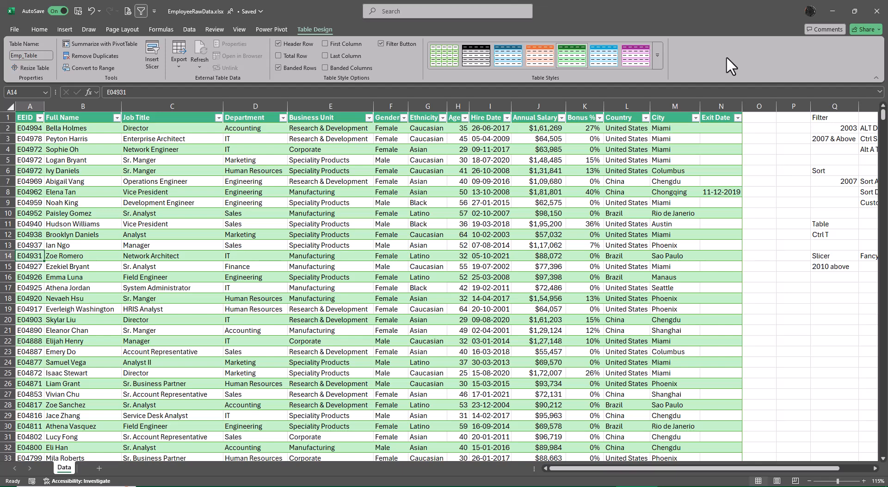
# Insert slicers for the Department and Country fields of the employee table.
pyautogui.click(156, 49)
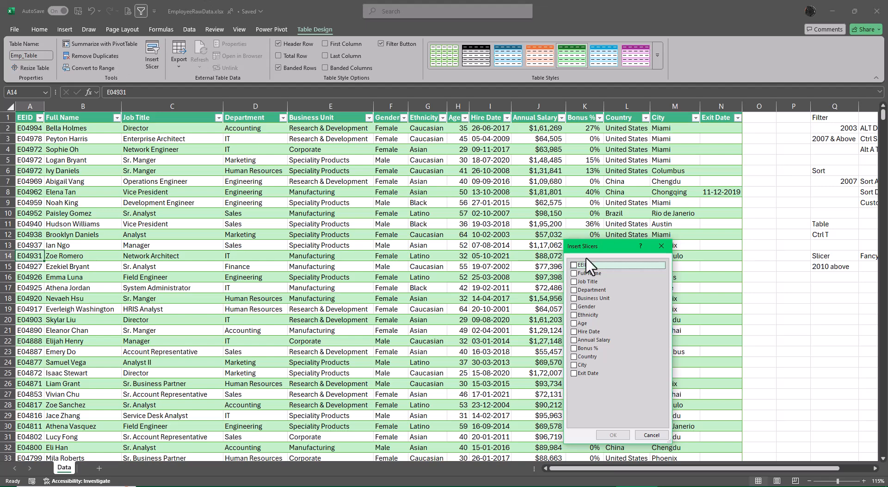
pyautogui.click(575, 290)
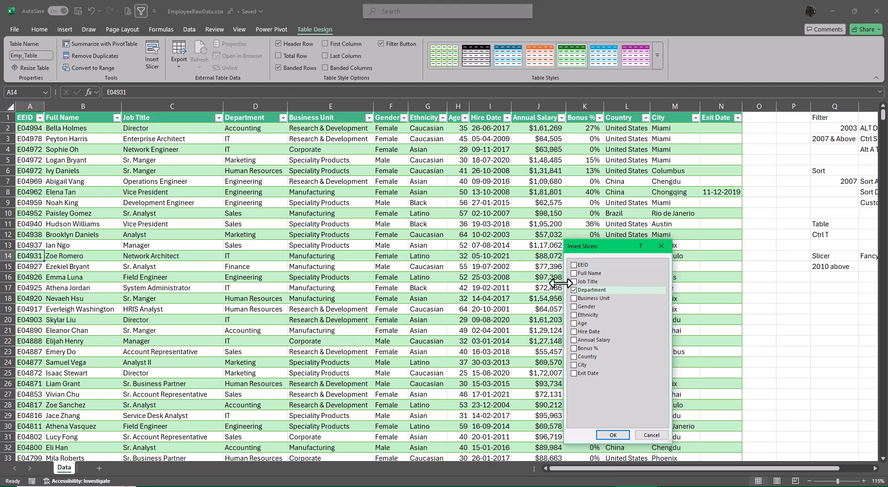
pyautogui.click(576, 357)
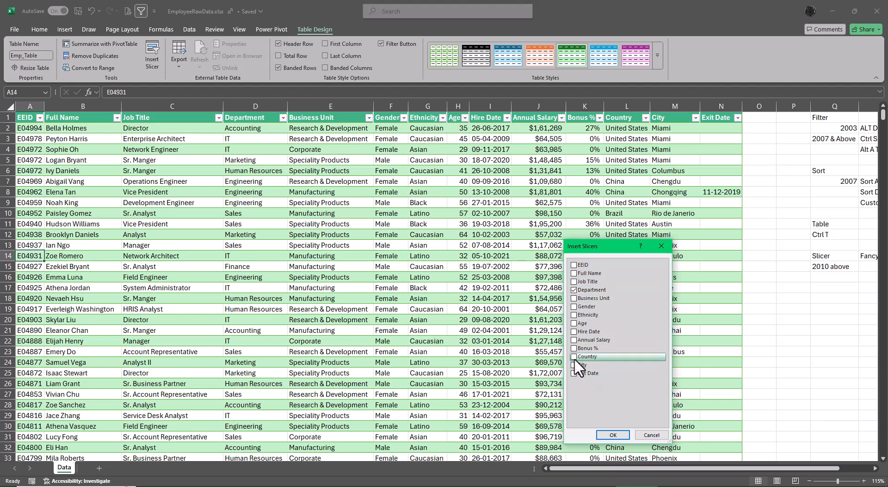
pyautogui.click(618, 438)
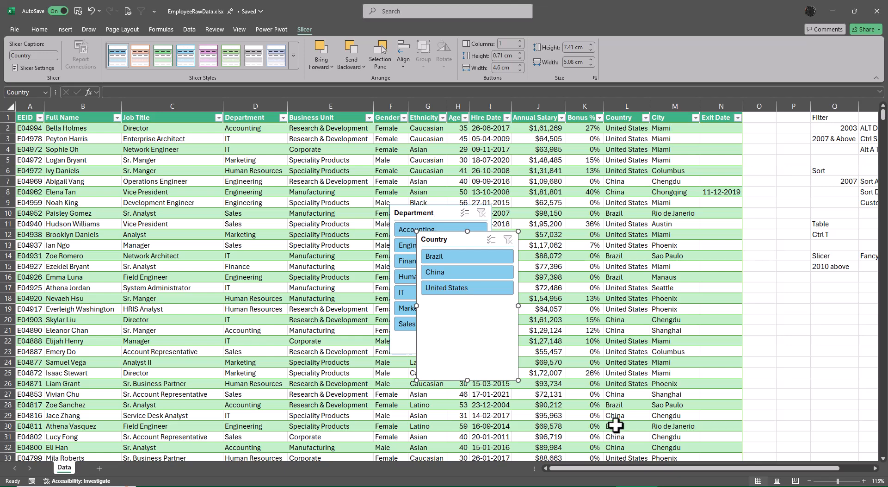
# Move the Country slicer below the slicer notes and shrink it to about 3.39 cm high and 3.52 cm wide.
pyautogui.moveTo(621, 468); pyautogui.dragTo(739, 469)
pyautogui.moveTo(363, 239); pyautogui.dragTo(701, 292)
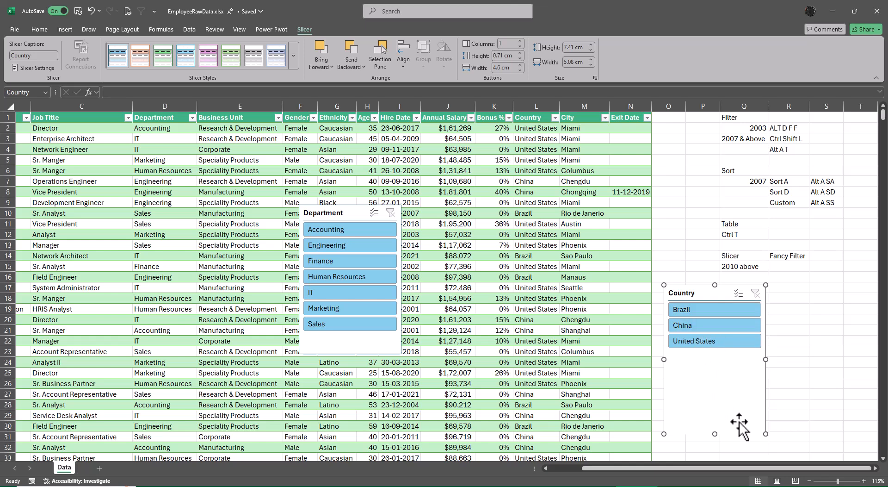
pyautogui.moveTo(715, 431); pyautogui.dragTo(713, 353)
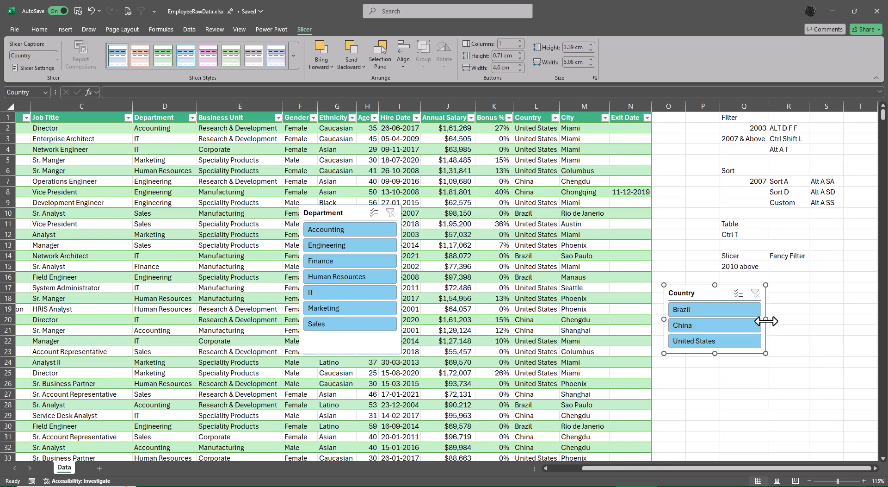
pyautogui.moveTo(766, 319); pyautogui.dragTo(734, 325)
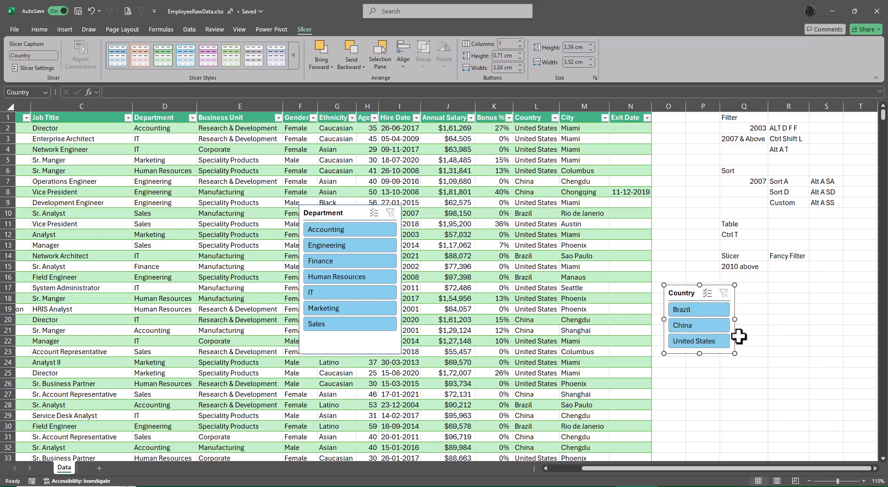
pyautogui.click(794, 381)
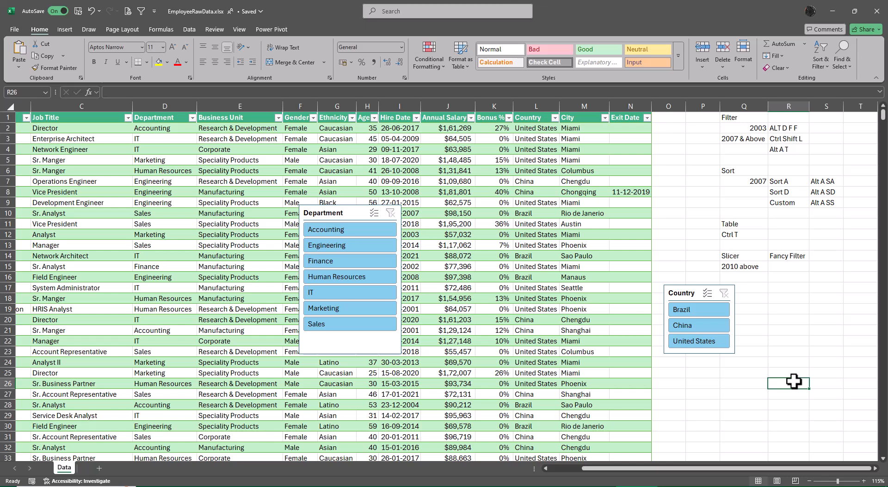
# Place the Department slicer beside the Country slicer and shrink it to about 6.76 cm high and 3.87 cm wide.
pyautogui.moveTo(339, 208); pyautogui.dragTo(779, 286)
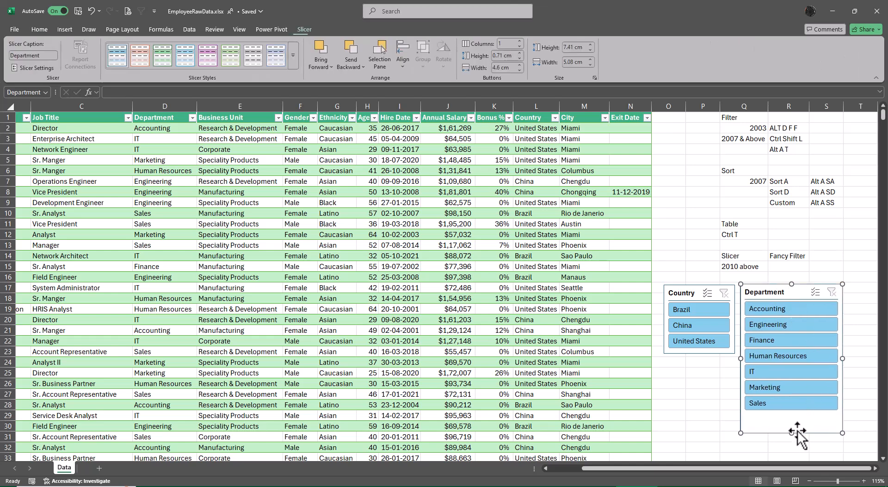
pyautogui.moveTo(792, 433); pyautogui.dragTo(790, 421)
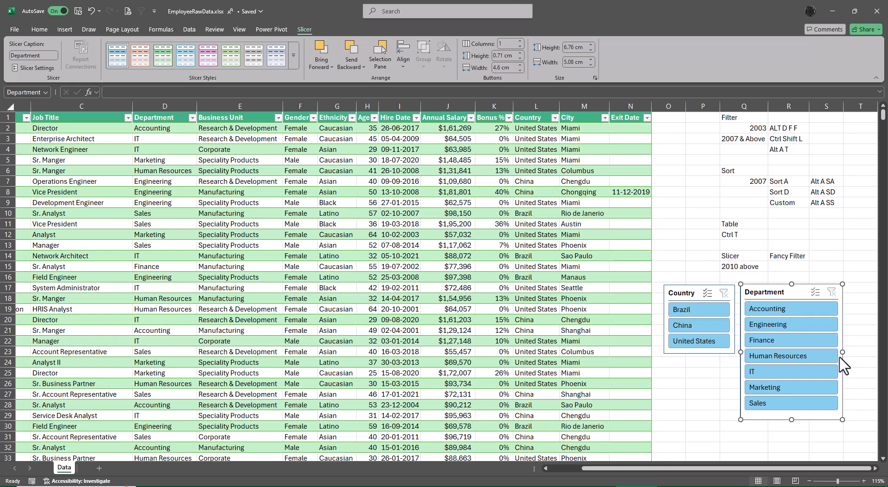
pyautogui.moveTo(843, 352); pyautogui.dragTo(818, 353)
pyautogui.click(864, 346)
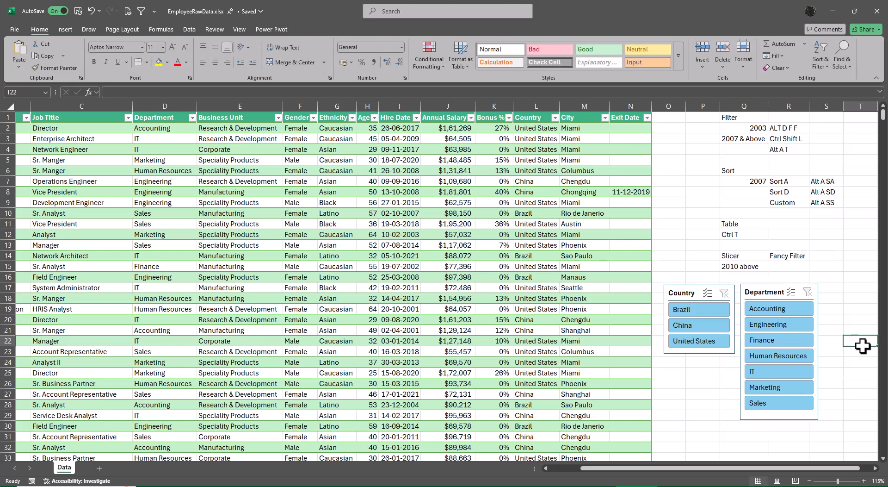
# Arrange the Department slicer's buttons in 2 columns and resize it to about 4.37 cm high and 6.08 cm wide.
pyautogui.click(769, 290)
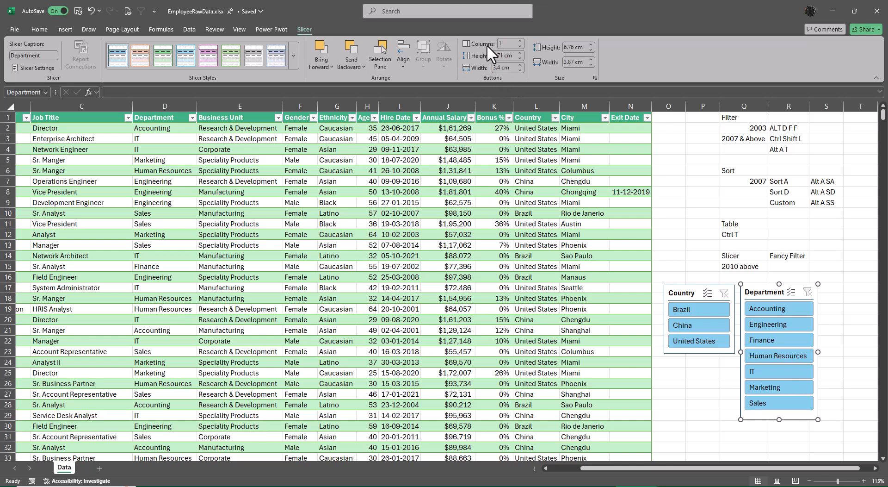
pyautogui.click(520, 41)
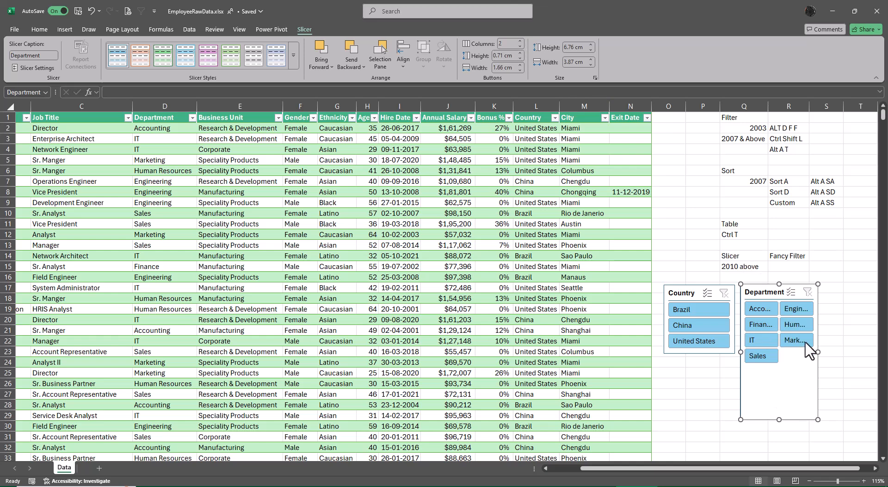
pyautogui.moveTo(818, 352); pyautogui.dragTo(863, 351)
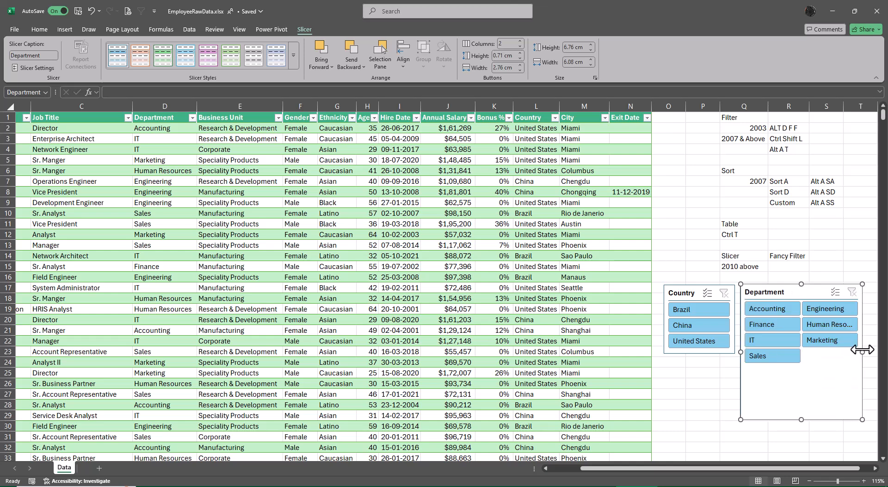
pyautogui.moveTo(801, 419); pyautogui.dragTo(801, 367)
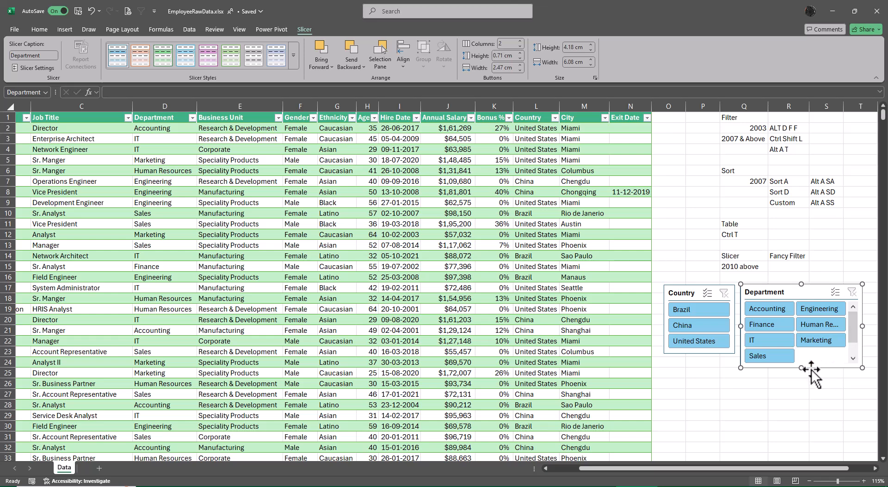
pyautogui.moveTo(801, 369); pyautogui.dragTo(802, 373)
pyautogui.click(826, 420)
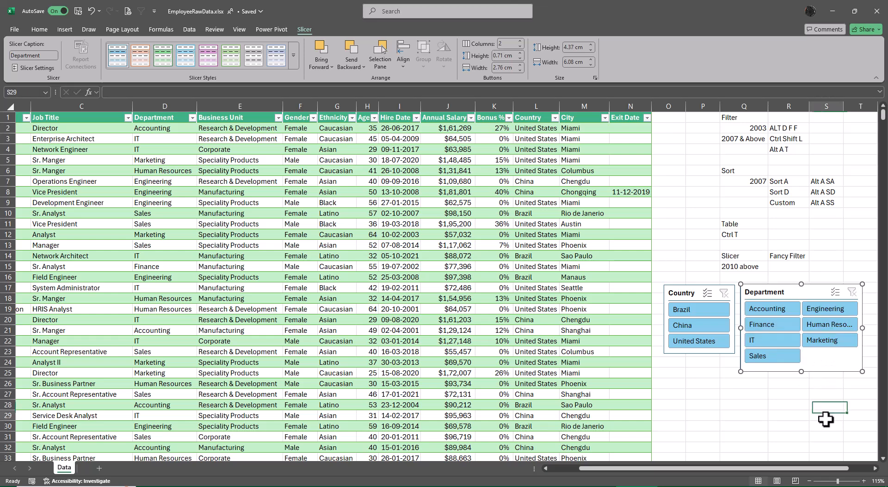
# Set the sheet zoom to 100% and enlarge the Country slicer's height to about 3.5 cm so all its buttons fit.
pyautogui.hscroll(1, 826, 419)
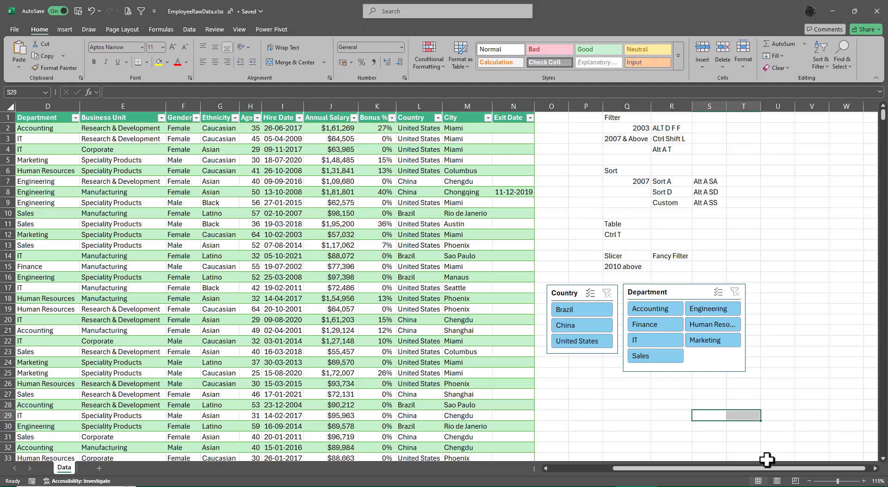
pyautogui.hscroll(-3, 632, 464)
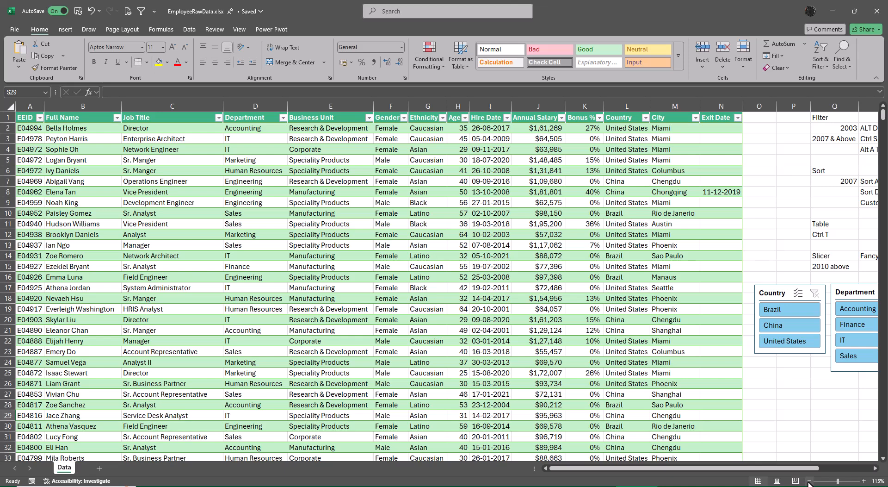
pyautogui.click(237, 28)
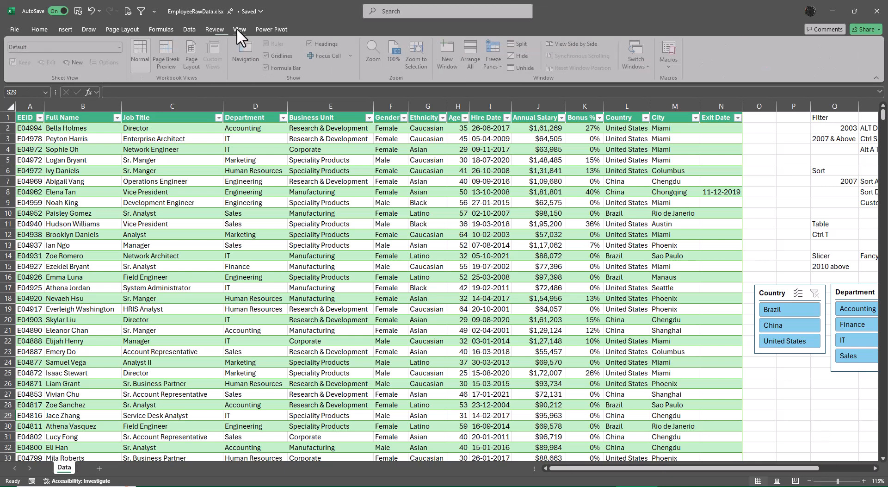
pyautogui.click(397, 48)
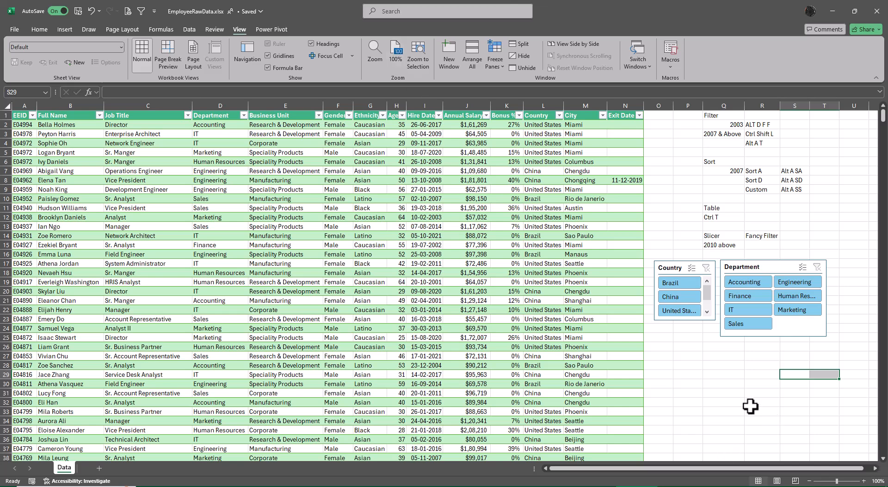
pyautogui.click(678, 267)
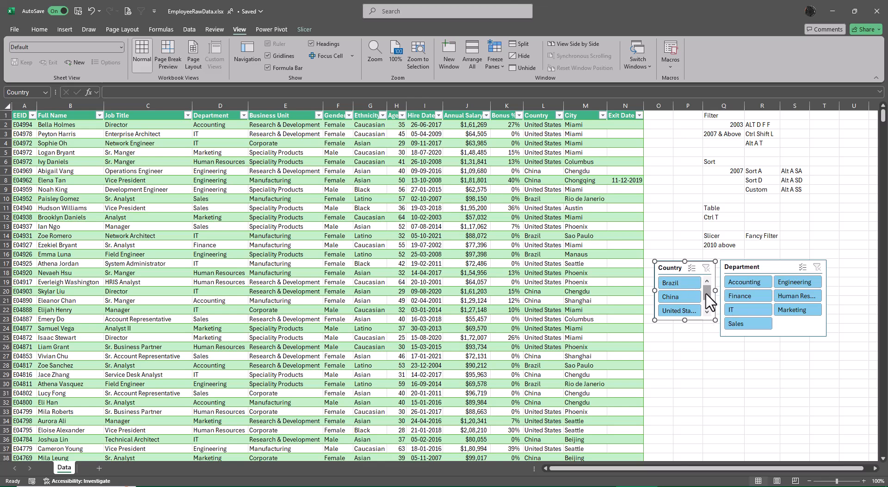
pyautogui.moveTo(684, 321)
pyautogui.mouseDown()
pyautogui.moveTo(697, 350)
pyautogui.moveTo(685, 324)
pyautogui.mouseUp()
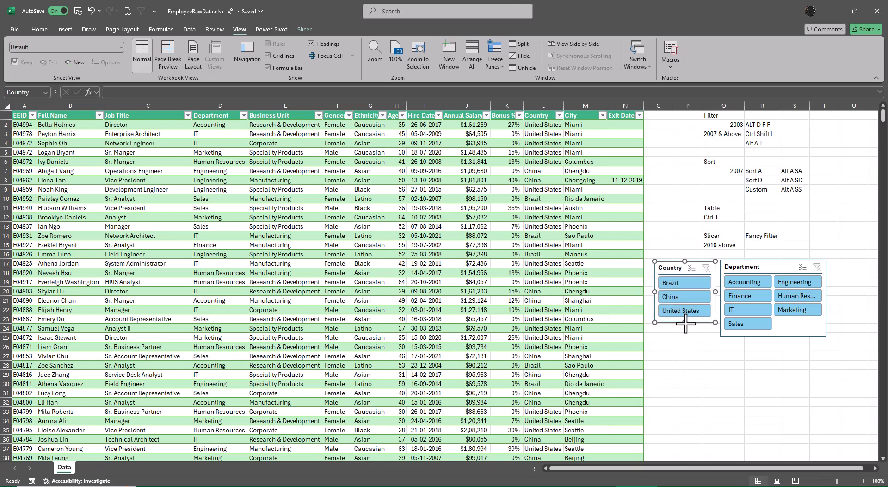
pyautogui.click(689, 348)
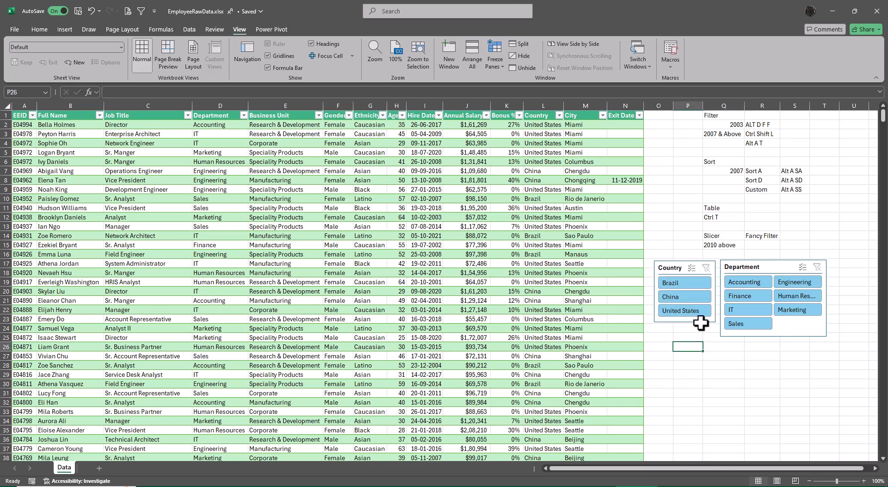
# Apply the dark green slicer style to the Country slicer.
pyautogui.click(754, 266)
pyautogui.click(674, 267)
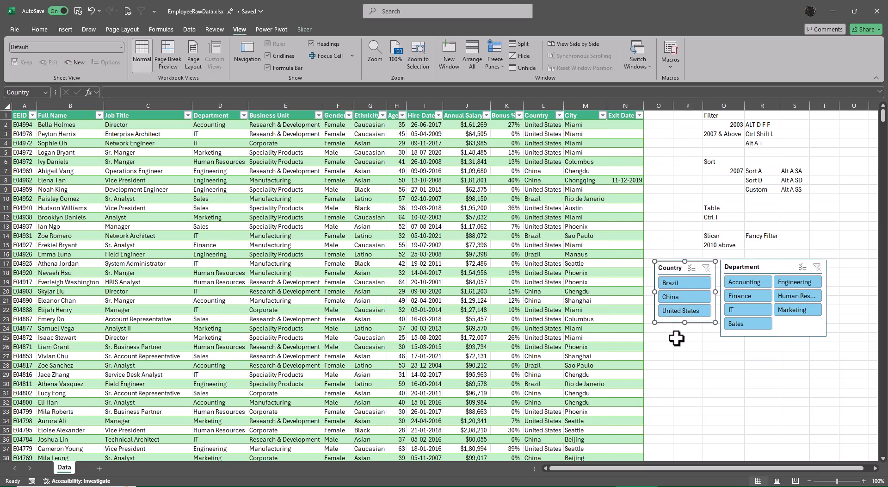
pyautogui.click(304, 29)
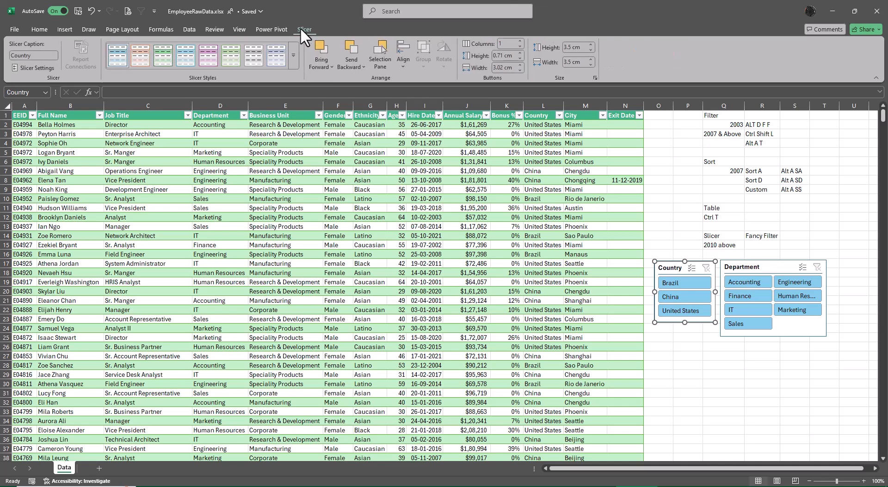
pyautogui.click(294, 56)
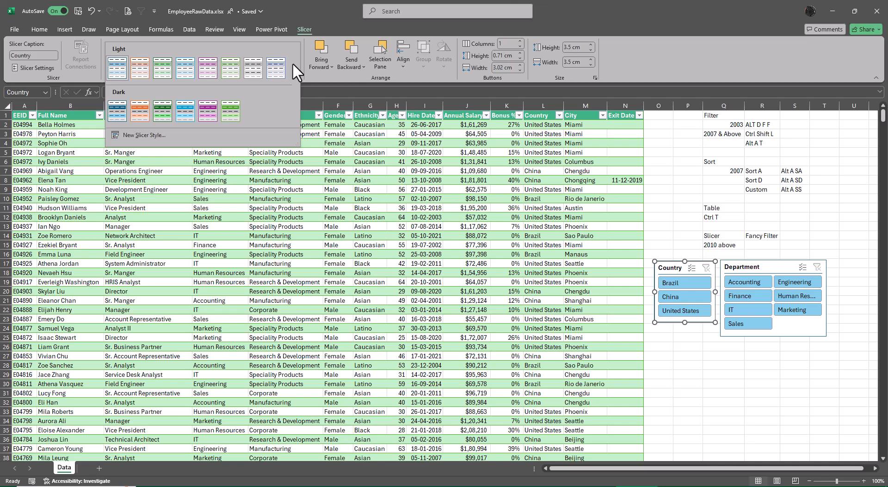
pyautogui.click(160, 112)
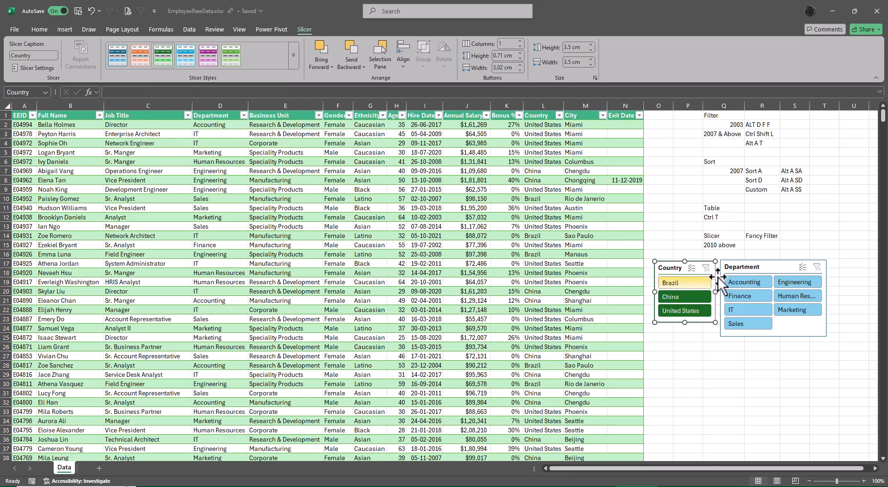
# Apply the dark orange slicer style to the Department slicer.
pyautogui.click(743, 267)
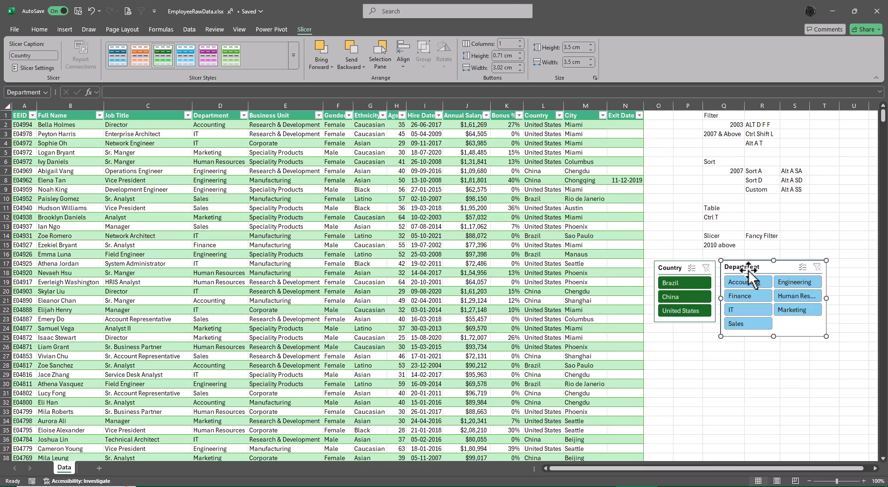
pyautogui.click(141, 54)
pyautogui.click(734, 375)
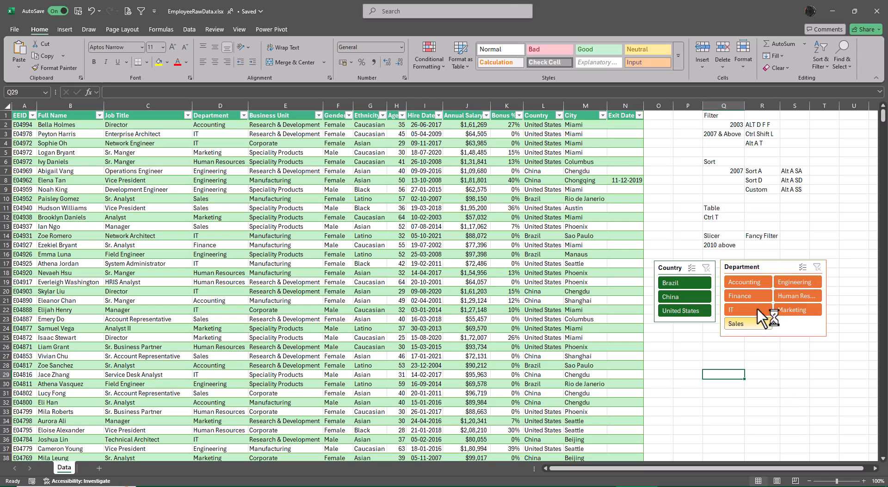
# Filter the table with the slicers to Accounting employees in Brazil, and clear both slicer filters.
pyautogui.click(746, 283)
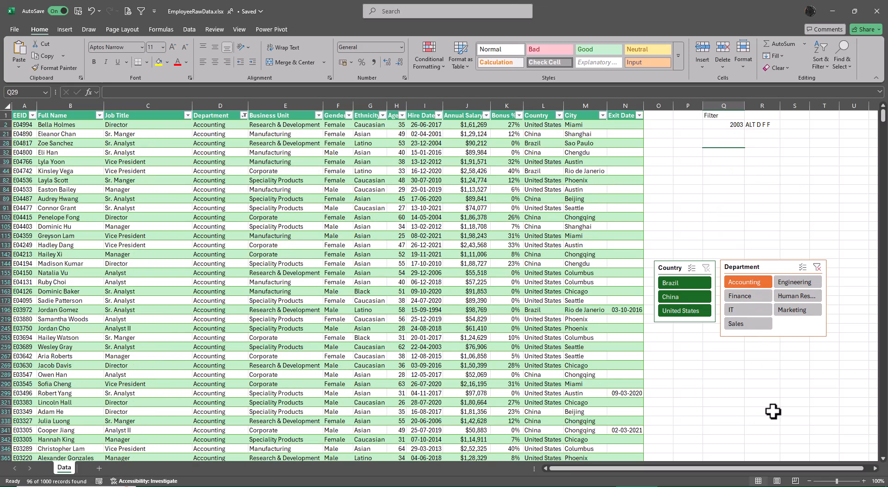
pyautogui.click(687, 286)
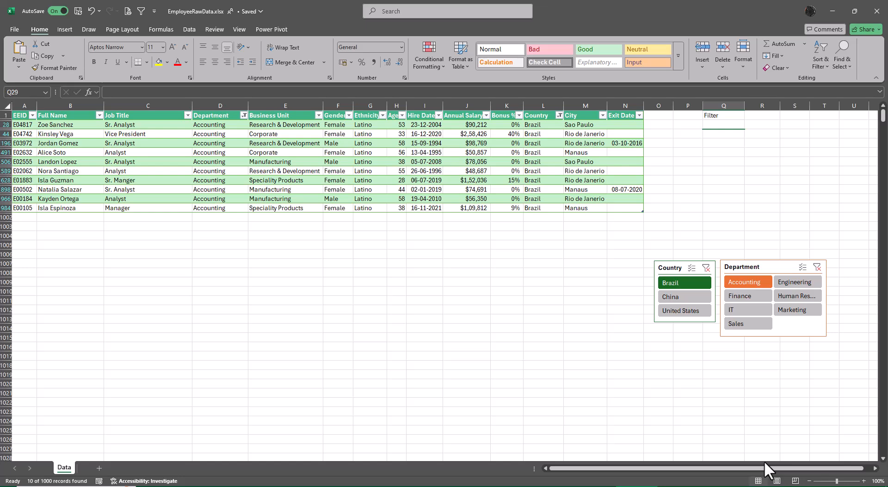
pyautogui.click(706, 268)
pyautogui.click(817, 267)
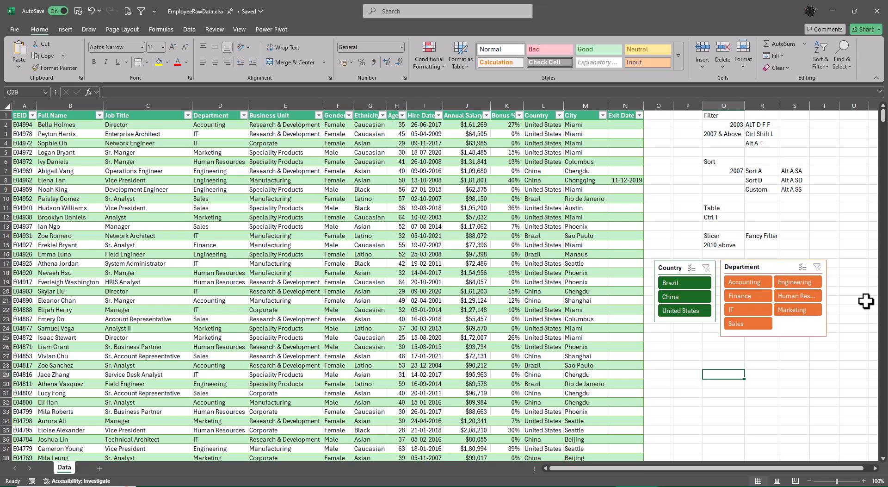
# Filter the table with the slicers to IT employees in Brazil, and switch the country filter to China.
pyautogui.click(740, 309)
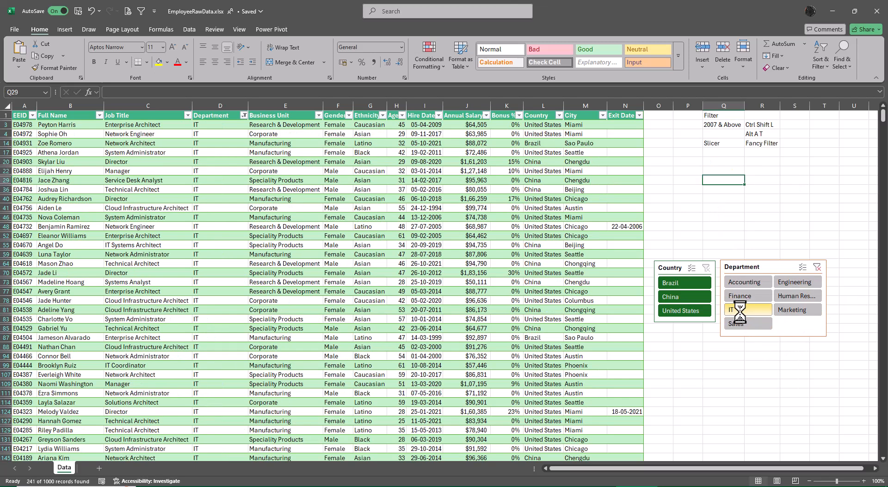
pyautogui.click(673, 284)
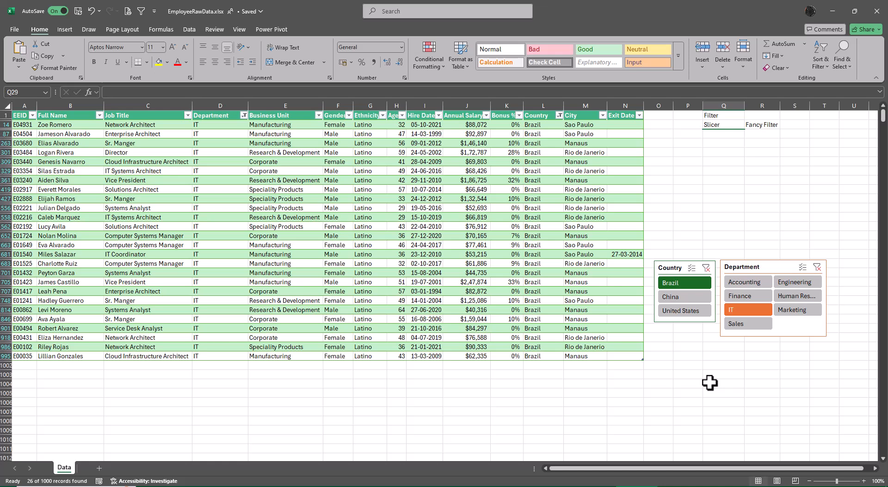
pyautogui.click(705, 269)
pyautogui.click(683, 297)
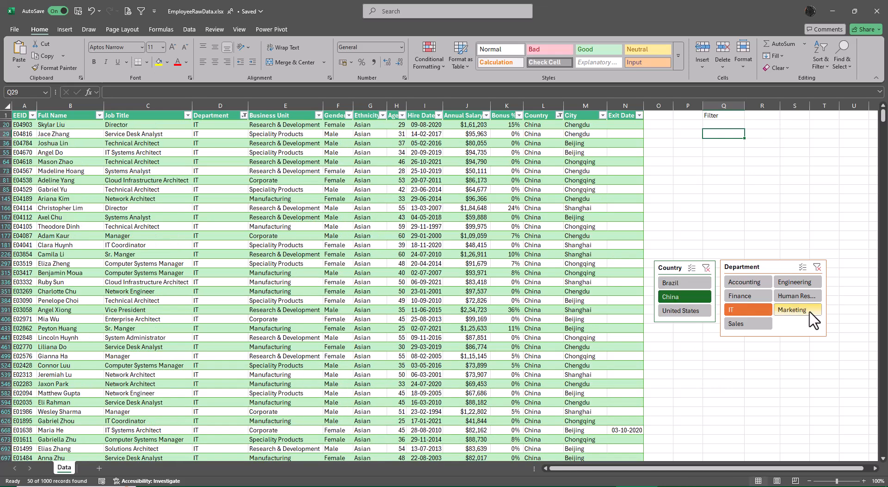
# Switch the Department slicer to Human Resources while China is selected, and clear both slicer filters.
pyautogui.click(796, 295)
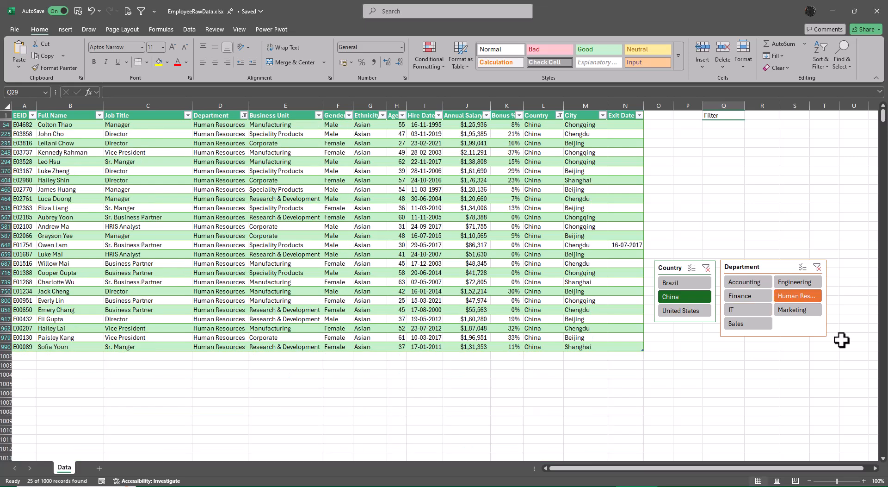
pyautogui.click(818, 268)
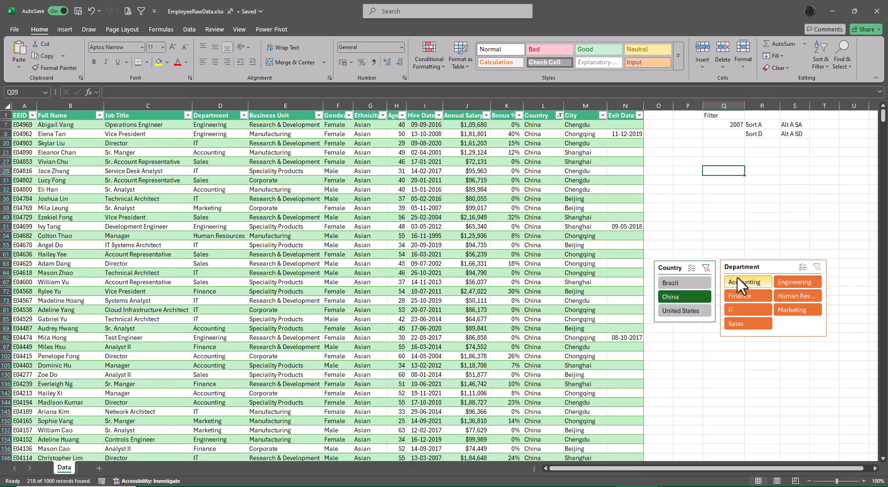
pyautogui.click(706, 268)
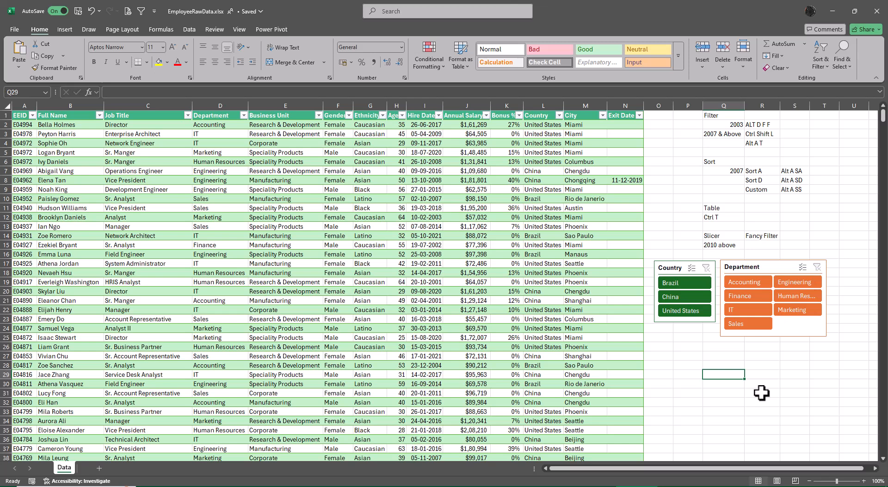
# Filter with the slicers to Accounting and Finance employees in Brazil and the United States, and clear both slicer filters.
pyautogui.click(676, 282)
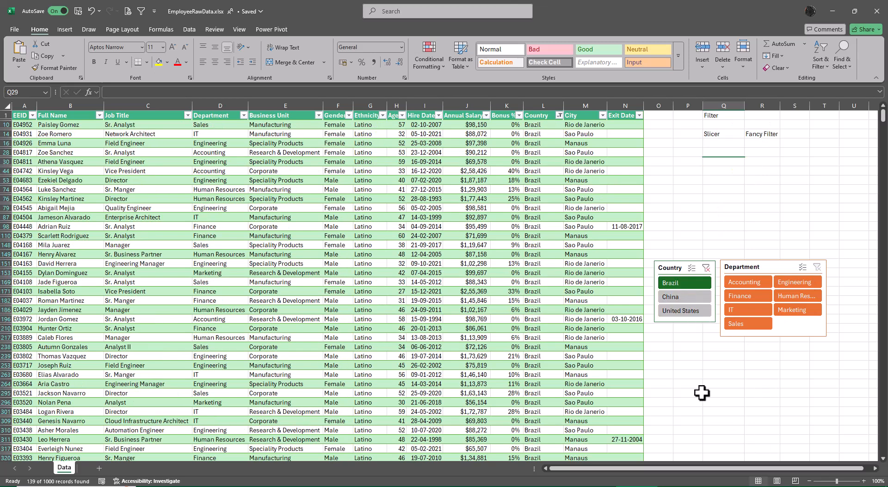
pyautogui.keyDown('ctrl'); pyautogui.click(680, 311); pyautogui.keyUp('ctrl')
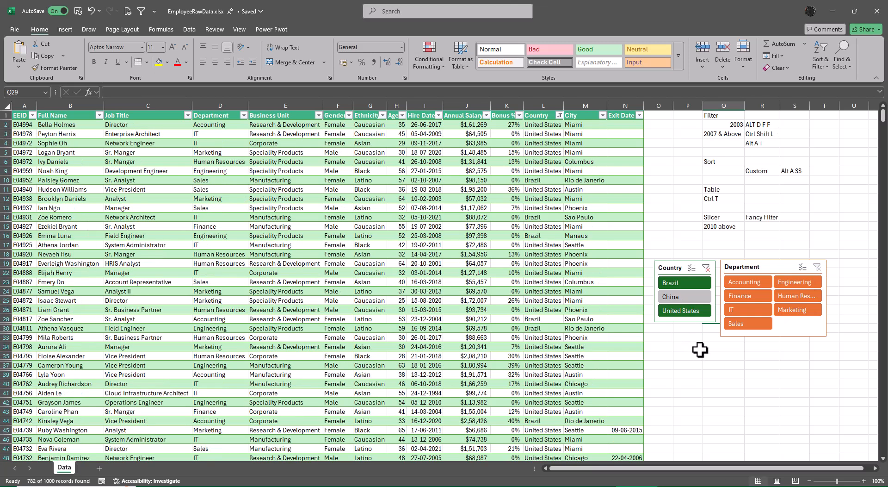
pyautogui.click(760, 281)
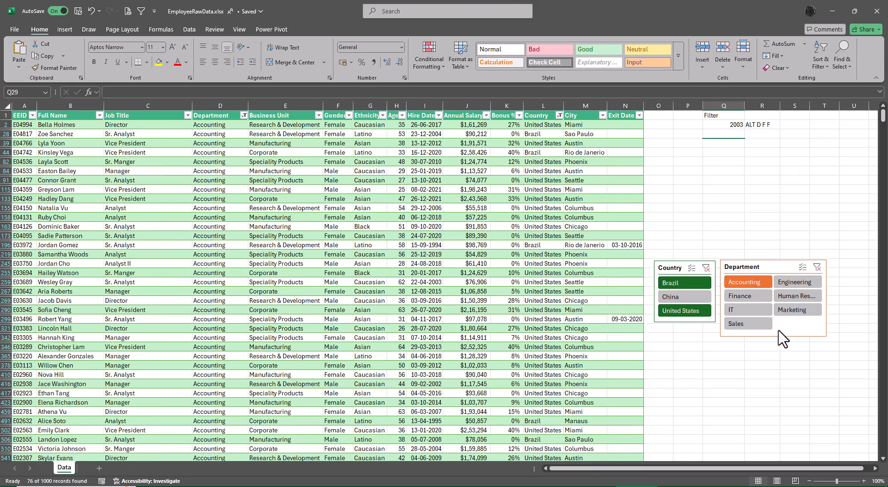
pyautogui.keyDown('ctrl'); pyautogui.click(754, 299); pyautogui.keyUp('ctrl')
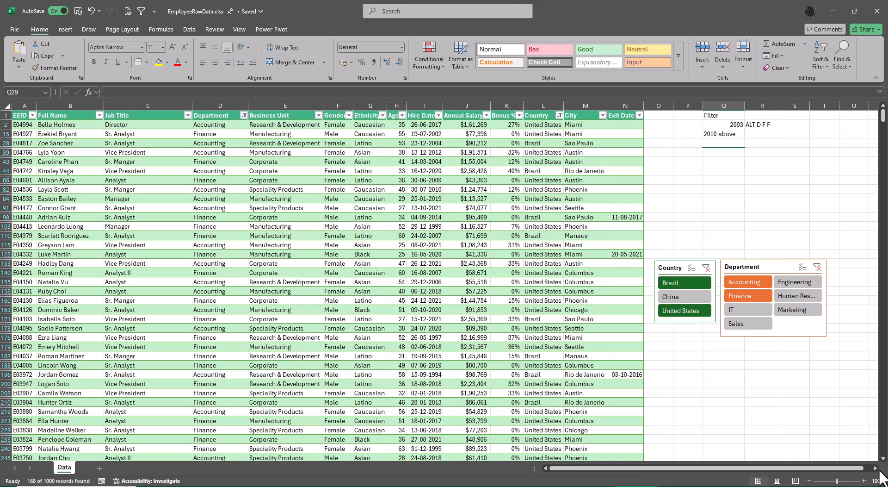
pyautogui.click(707, 269)
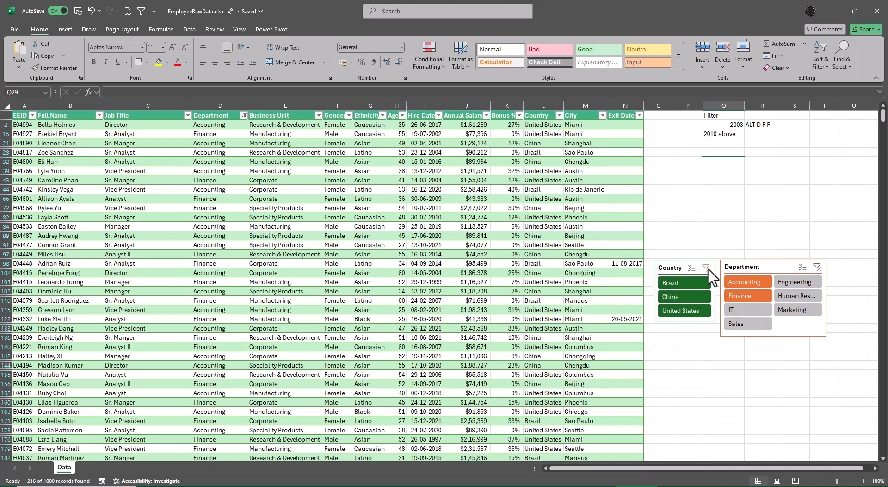
pyautogui.click(817, 268)
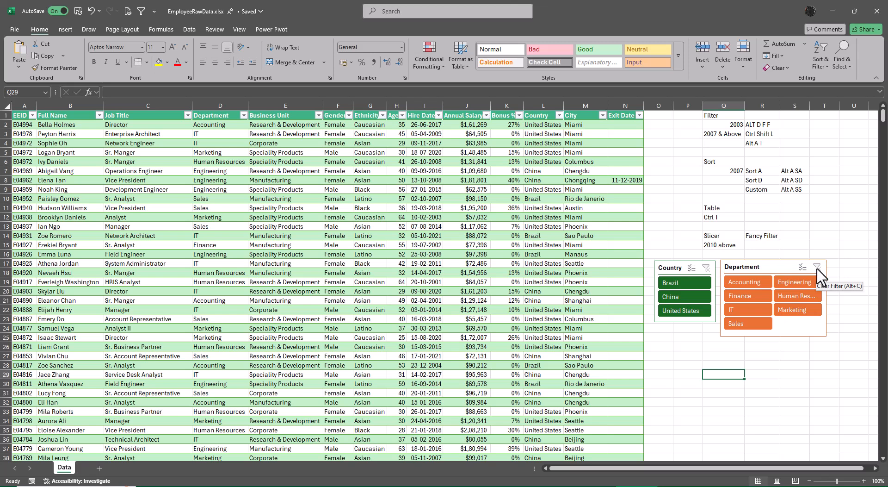
# Make the Slicer, Table, Sort and Filter headings in the shortcut notes bold.
pyautogui.click(722, 236)
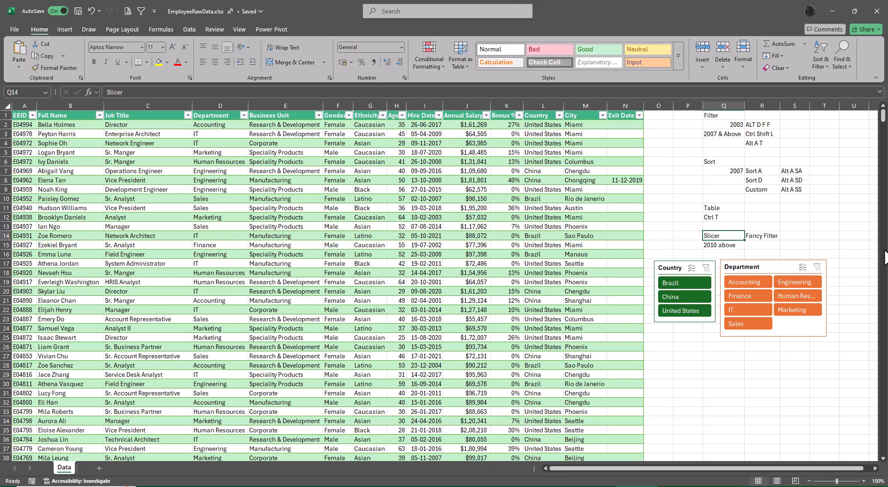
pyautogui.hotkey('ctrl', 'b')
pyautogui.click(738, 208)
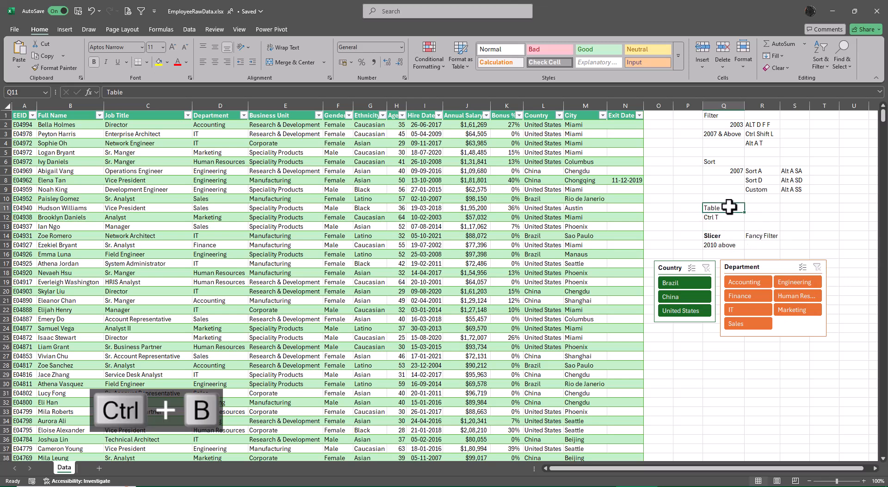
pyautogui.hotkey('ctrl', 'b')
pyautogui.click(709, 162)
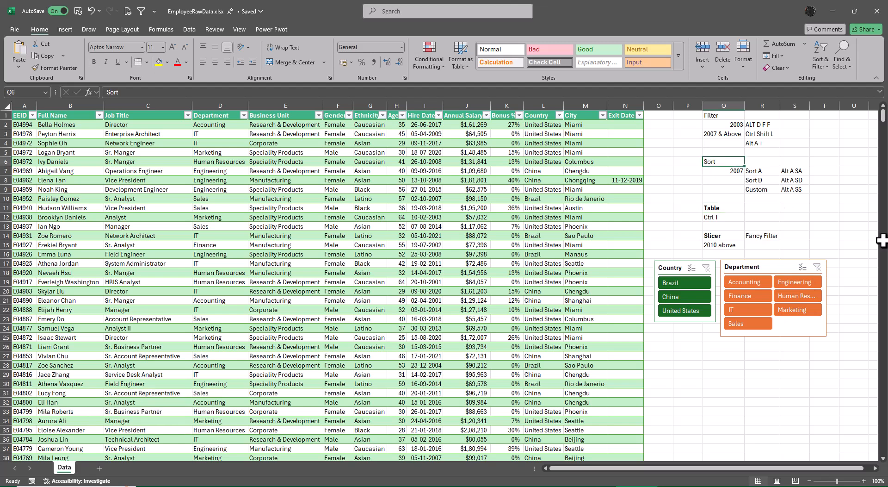
pyautogui.hotkey('ctrl', 'b')
pyautogui.click(727, 115)
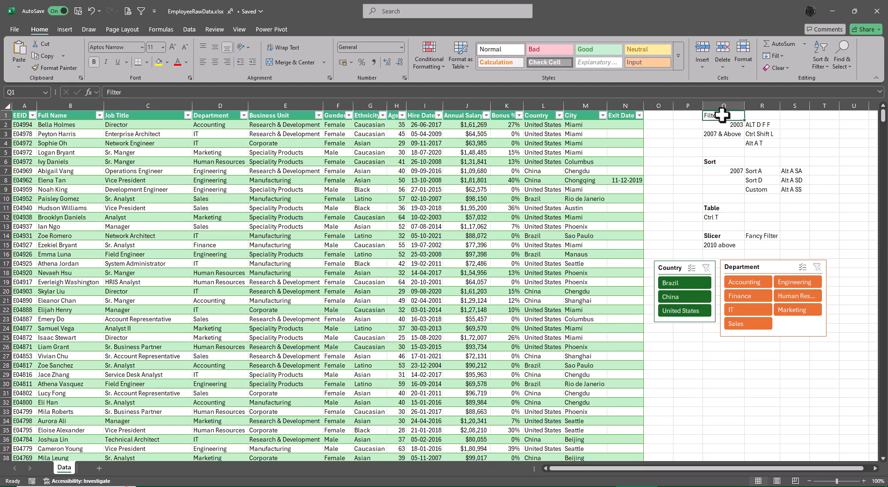
pyautogui.hotkey('ctrl', 'b')
# Underline the Filter heading and carry its formatting over to the Sort, Table and Slicer headings with Format Painter.
pyautogui.hotkey('ctrl', 'u')
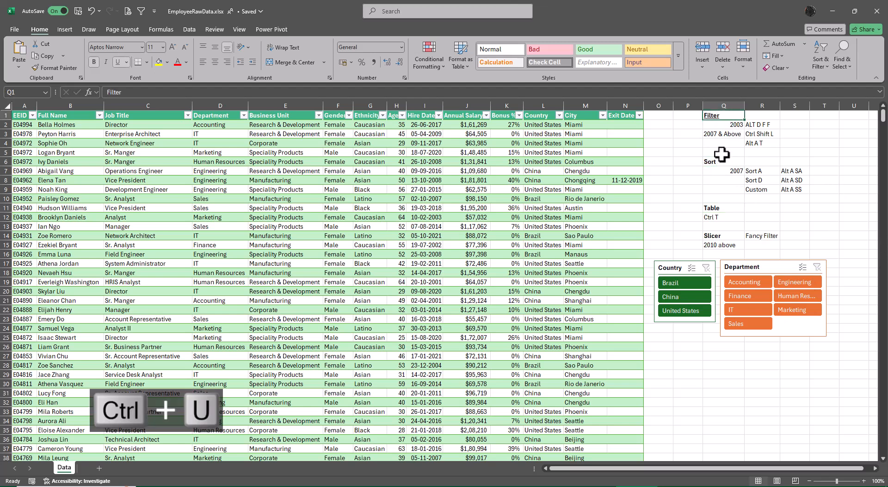
pyautogui.click(61, 67)
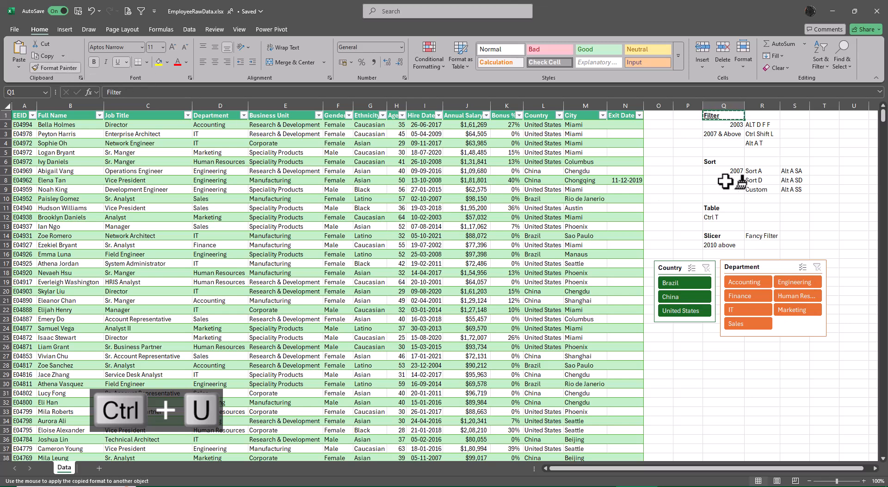
pyautogui.click(726, 162)
pyautogui.click(46, 58)
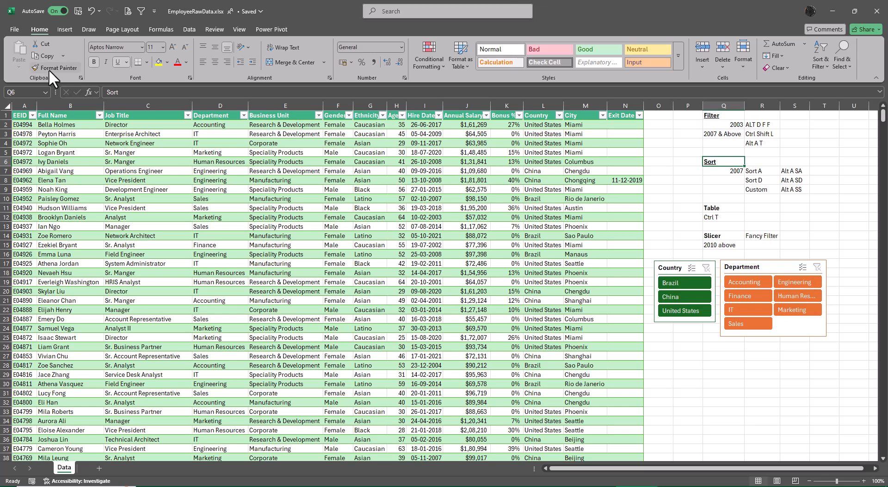
pyautogui.click(49, 68)
pyautogui.click(712, 208)
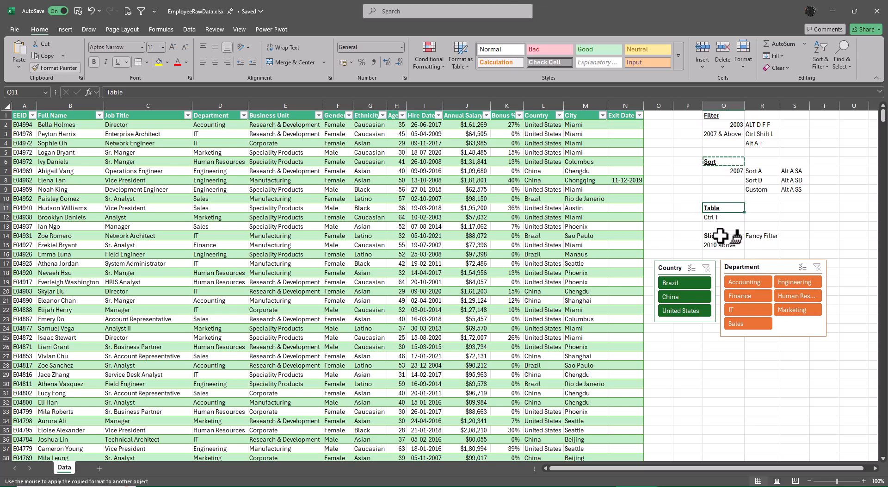
pyautogui.click(713, 236)
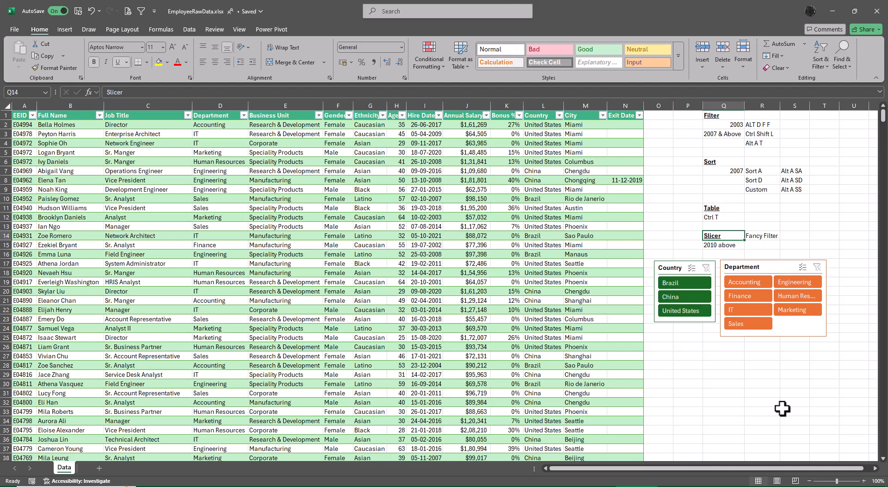
# Hide the filter buttons in the employee table's header row and show them again.
pyautogui.click(499, 253)
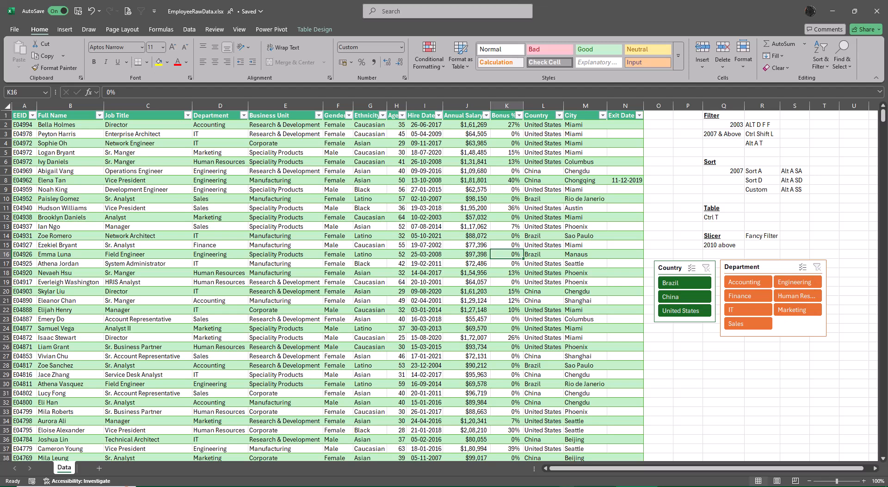
pyautogui.click(306, 28)
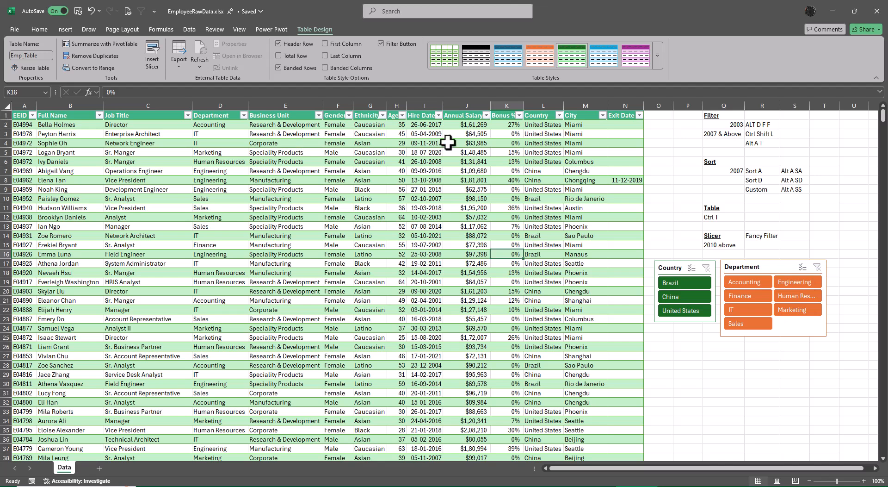
pyautogui.click(380, 44)
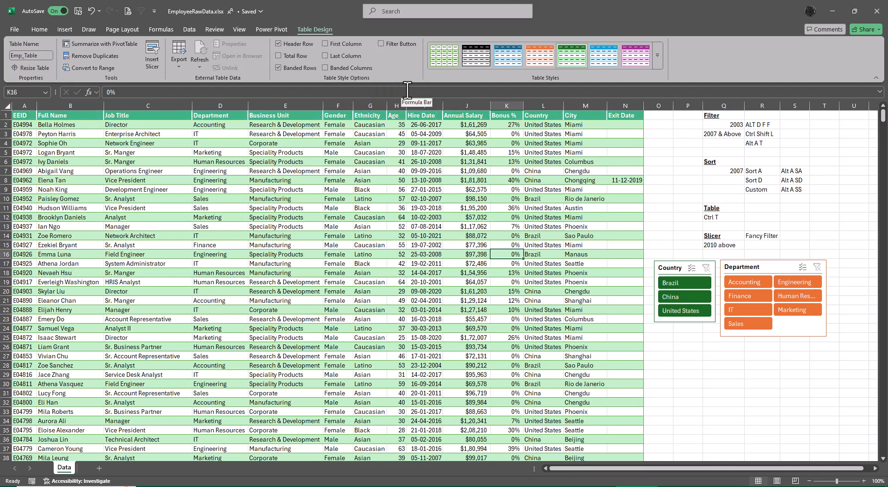
pyautogui.click(381, 44)
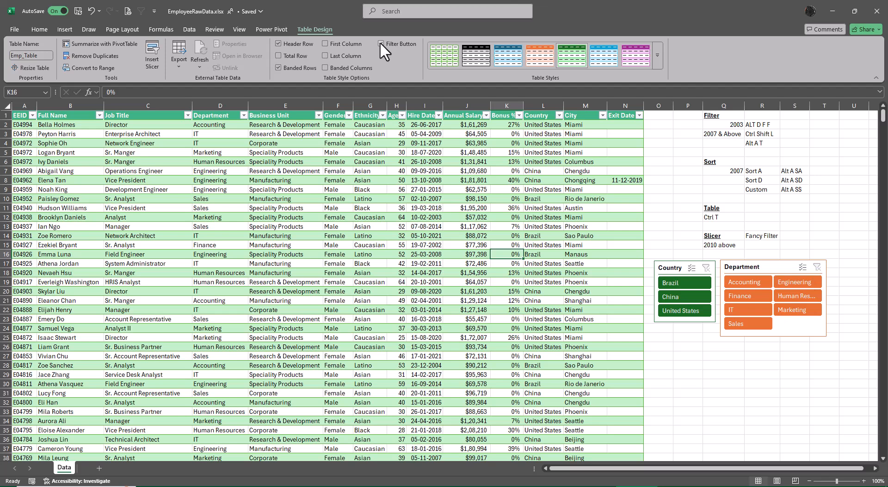
# Turn off the employee table's banded rows, look through the table style gallery, and compare the table with and without row banding.
pyautogui.click(278, 67)
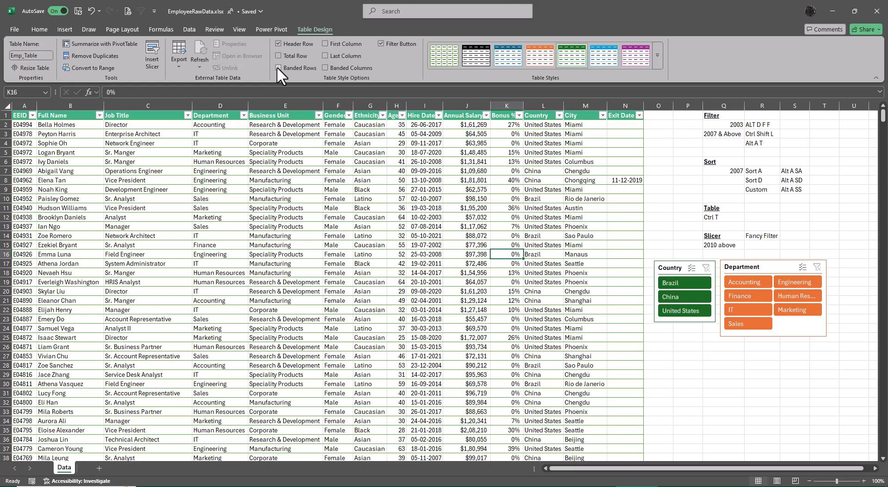
pyautogui.click(626, 134)
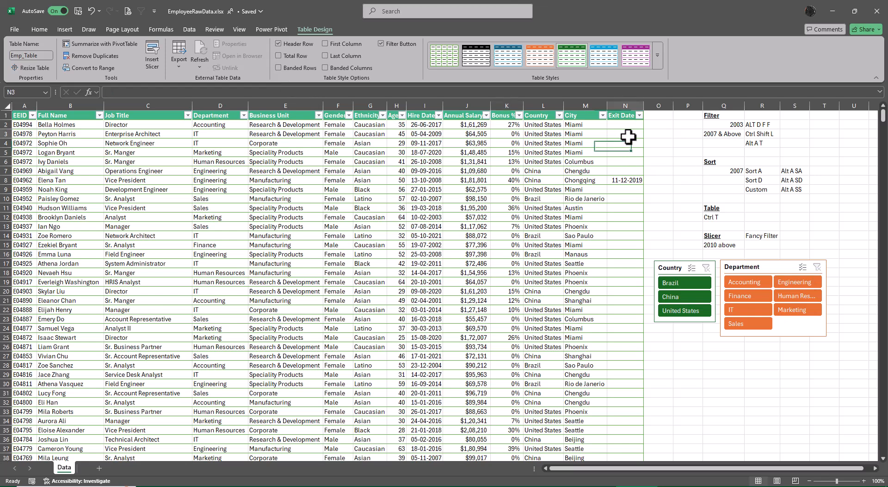
pyautogui.click(657, 55)
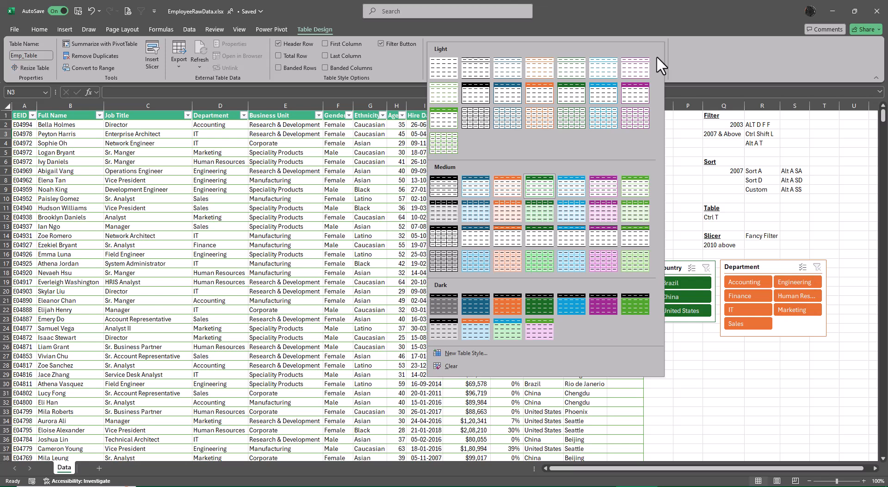
pyautogui.click(709, 60)
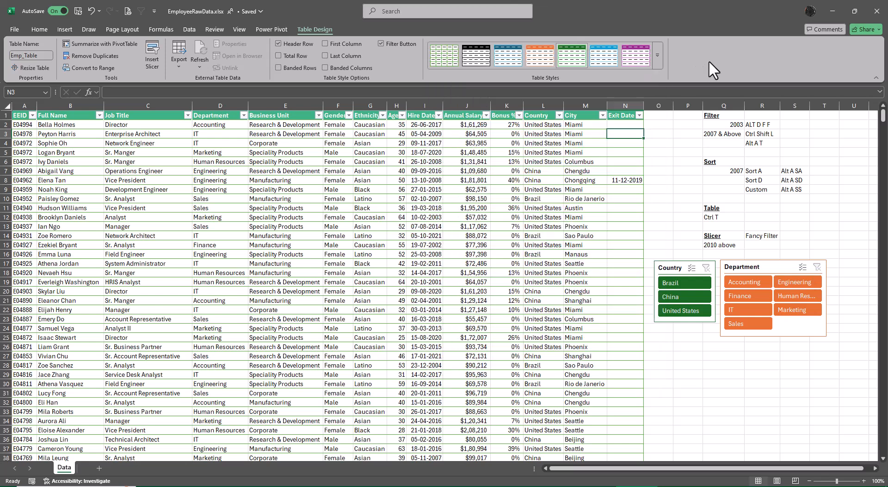
pyautogui.click(278, 68)
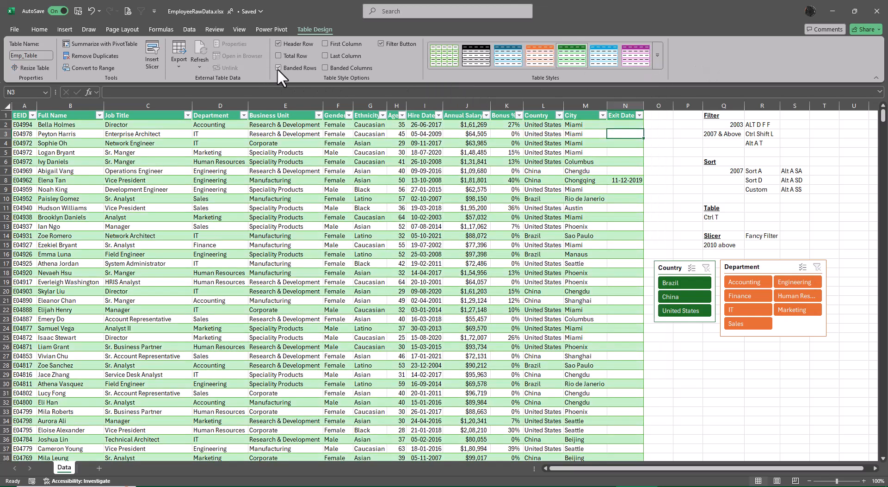
pyautogui.click(277, 68)
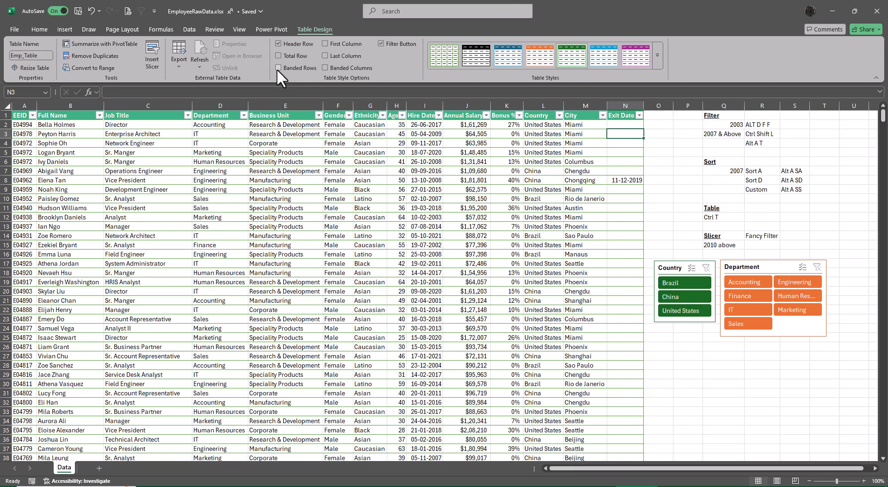
# Try banded columns on the employee table, turn them off again, and restore the banded rows.
pyautogui.click(325, 67)
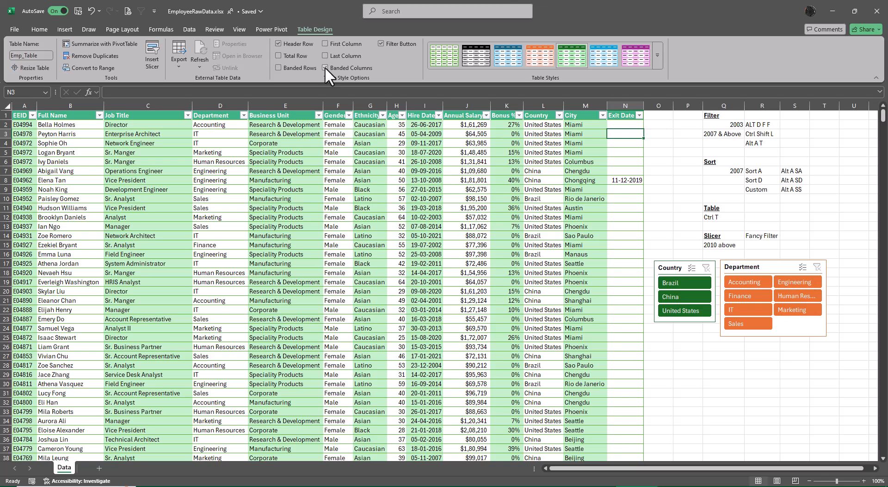
pyautogui.scroll(1, 325, 66)
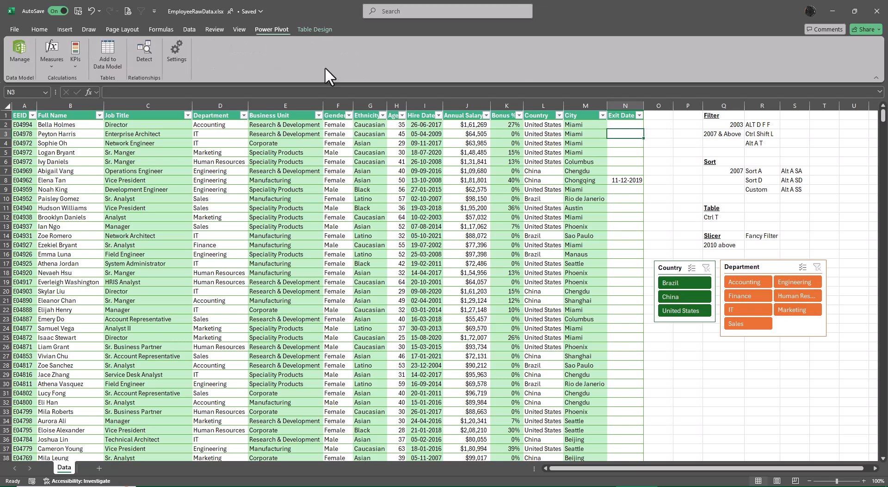
pyautogui.click(310, 30)
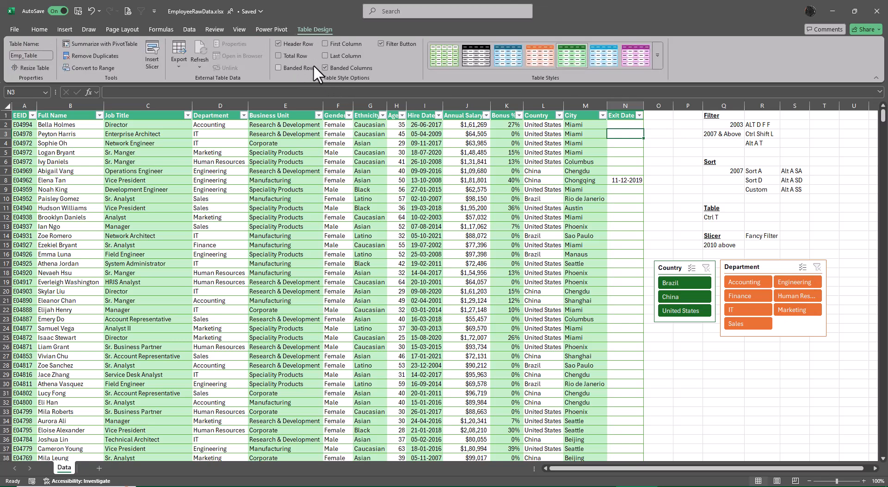
pyautogui.click(325, 67)
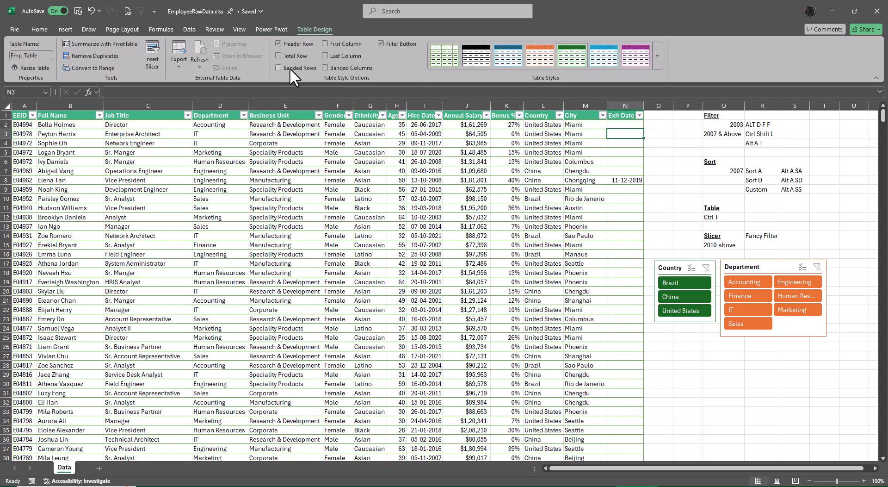
pyautogui.click(278, 67)
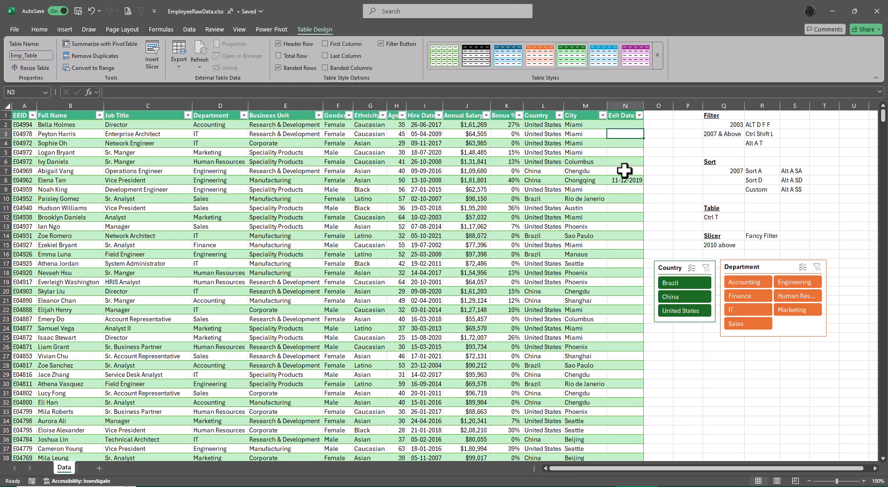
# Add a total row at the end of the employee table.
pyautogui.click(277, 54)
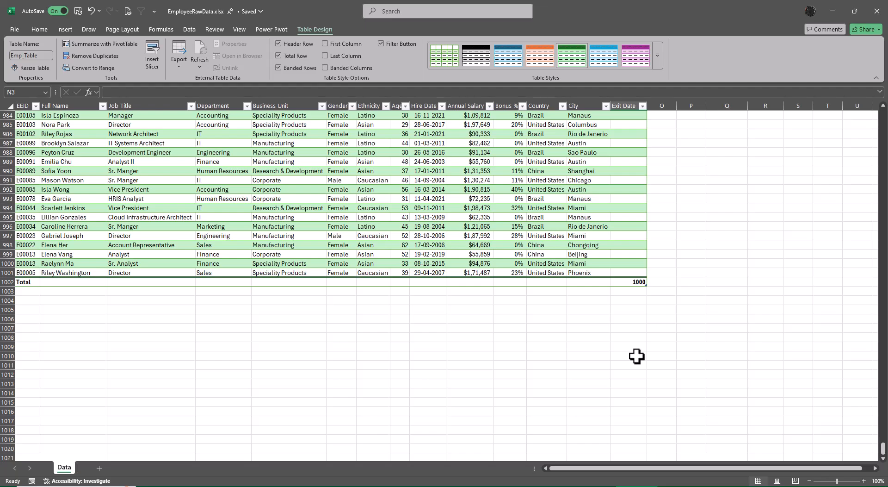
pyautogui.scroll(3, 691, 368)
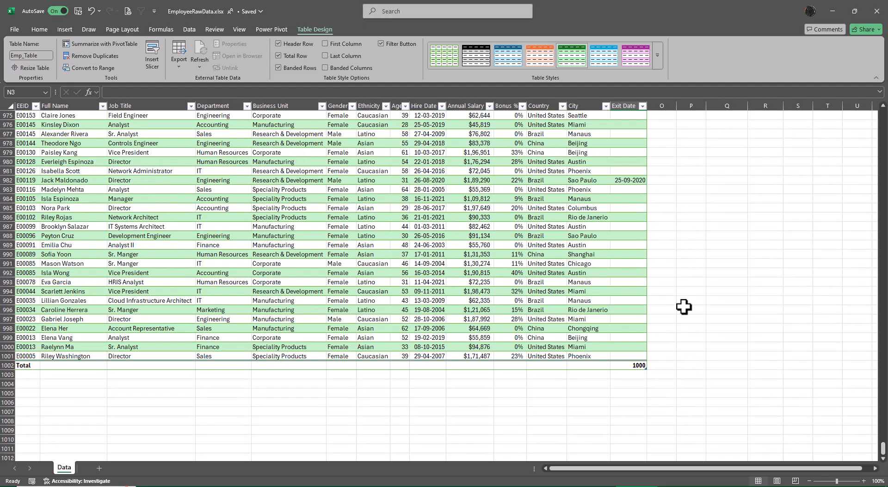
# Copy the Exit Date total formula from the table's total row into the Annual Salary total cell.
pyautogui.scroll(11, 685, 306)
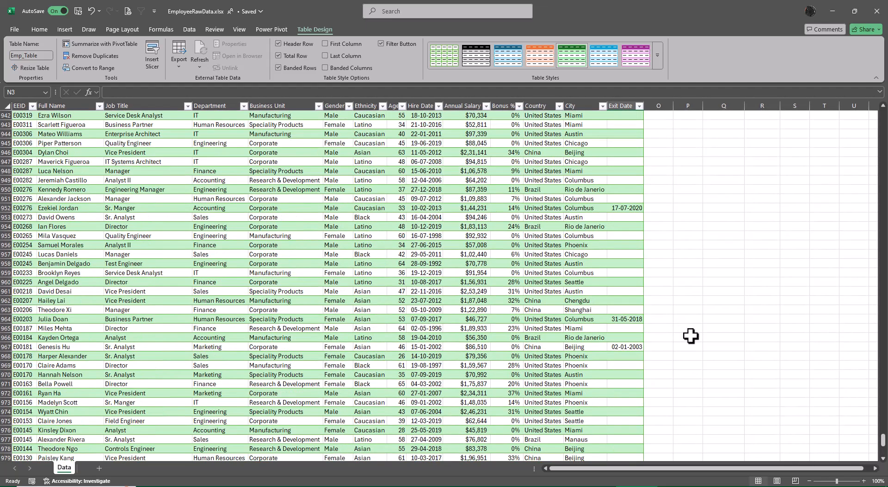
pyautogui.scroll(16, 691, 335)
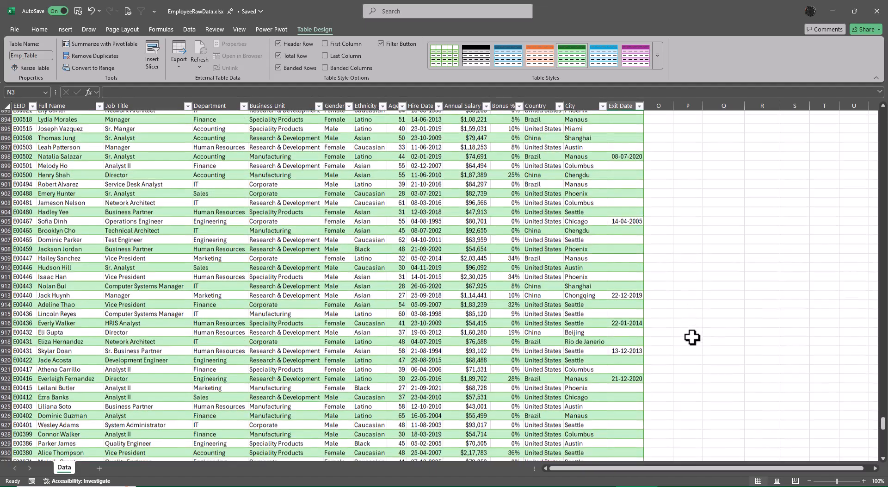
pyautogui.scroll(-20, 692, 336)
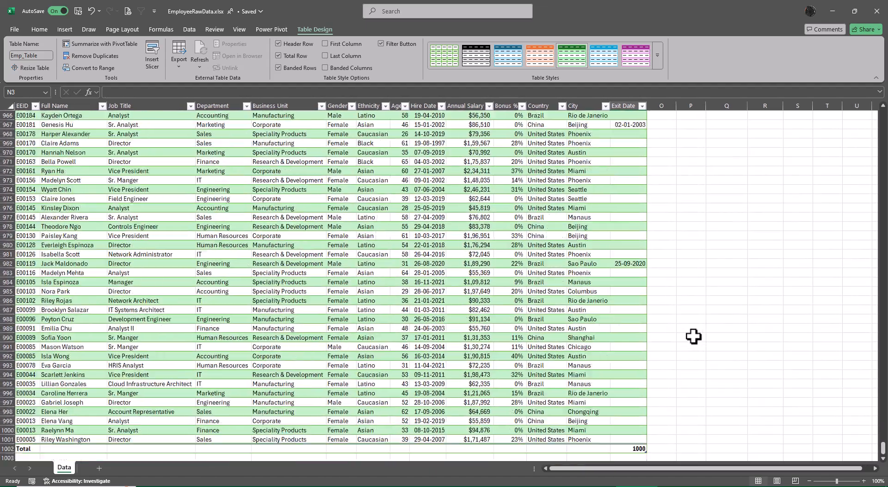
pyautogui.scroll(-6, 693, 336)
pyautogui.click(629, 283)
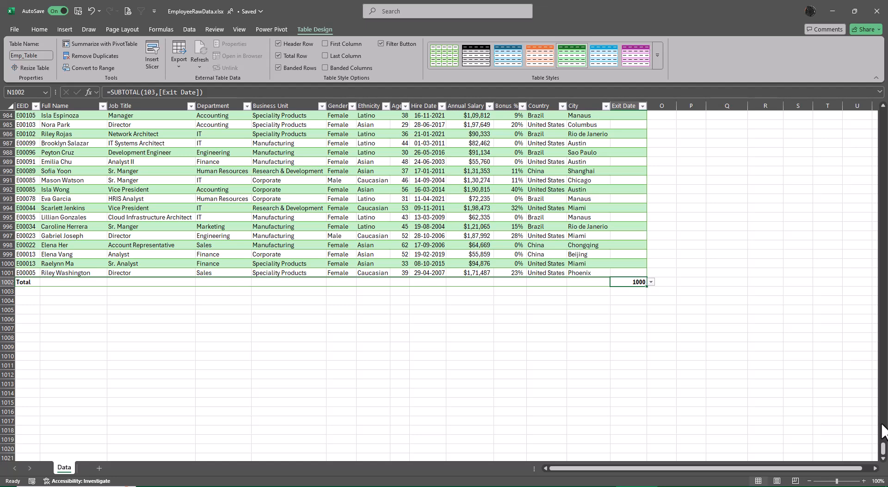
pyautogui.hotkey('ctrl', 'c')
pyautogui.press('Left')
pyautogui.press('Left')
pyautogui.press('Left')
pyautogui.press('Left')
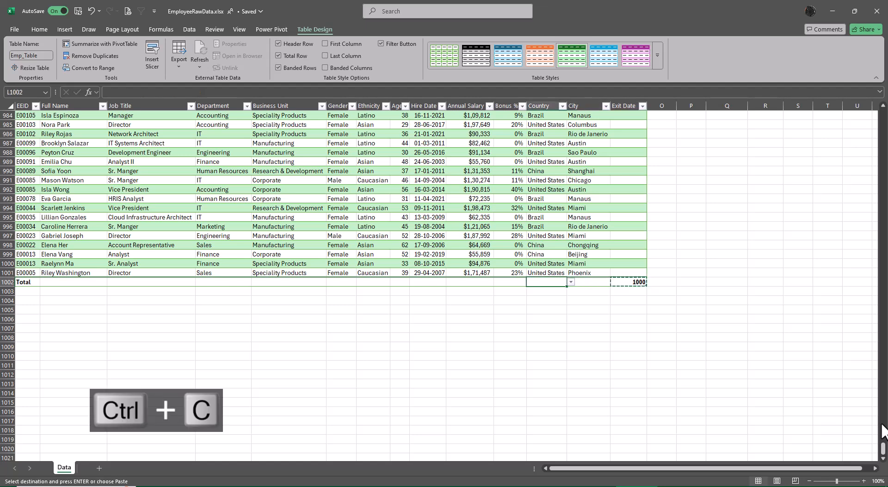
pyautogui.hotkey('ctrl', 'v')
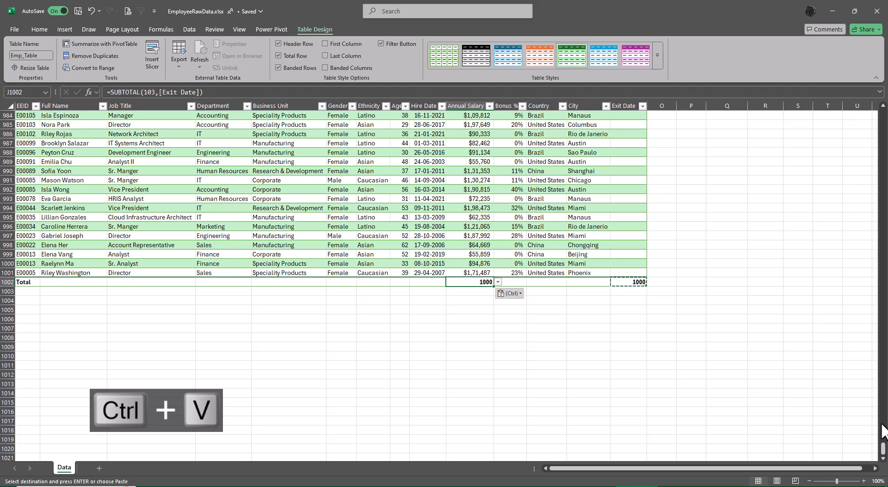
# Check the column reference in the pasted Annual Salary total formula, undo the paste, and return to the Exit Date total.
pyautogui.press('F2')
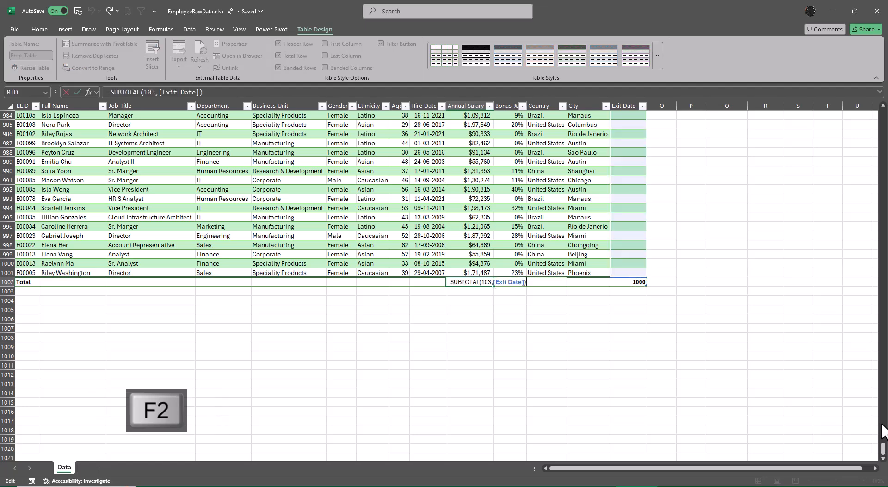
pyautogui.press('Escape')
pyautogui.press('Right')
pyautogui.press('Right')
pyautogui.press('Right')
pyautogui.press('Right')
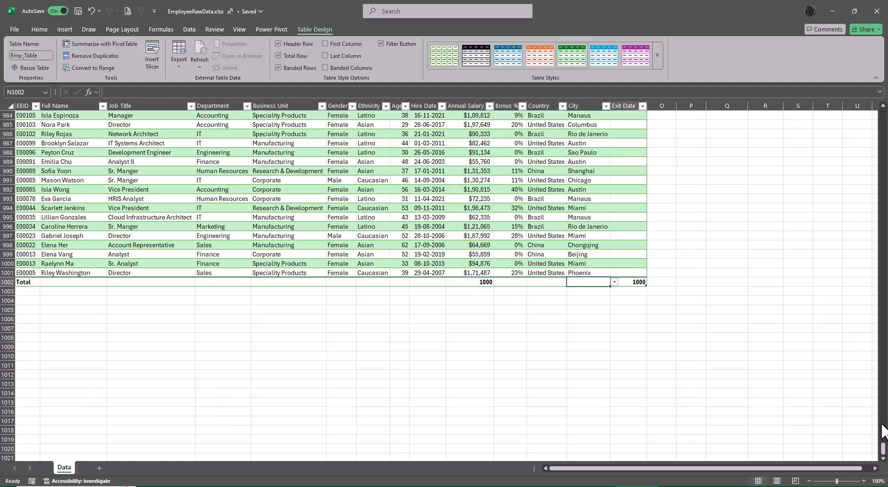
pyautogui.press('Left')
pyautogui.press('Left')
pyautogui.press('Left')
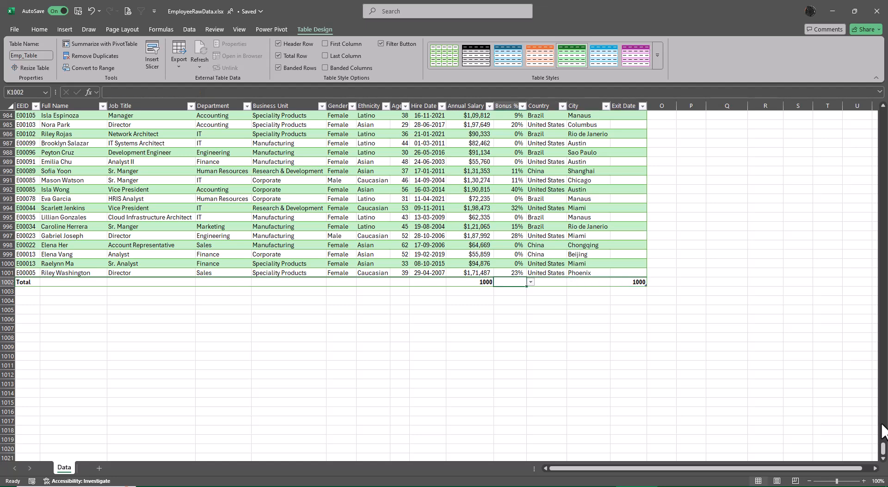
pyautogui.press('Left')
pyautogui.hotkey('ctrl', 'z')
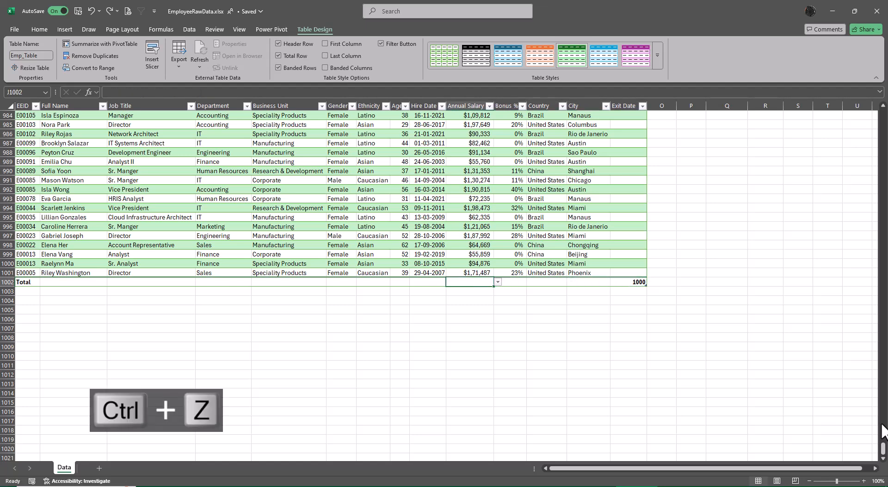
pyautogui.press('Right')
pyautogui.press('Right')
pyautogui.press('Right')
pyautogui.press('Right')
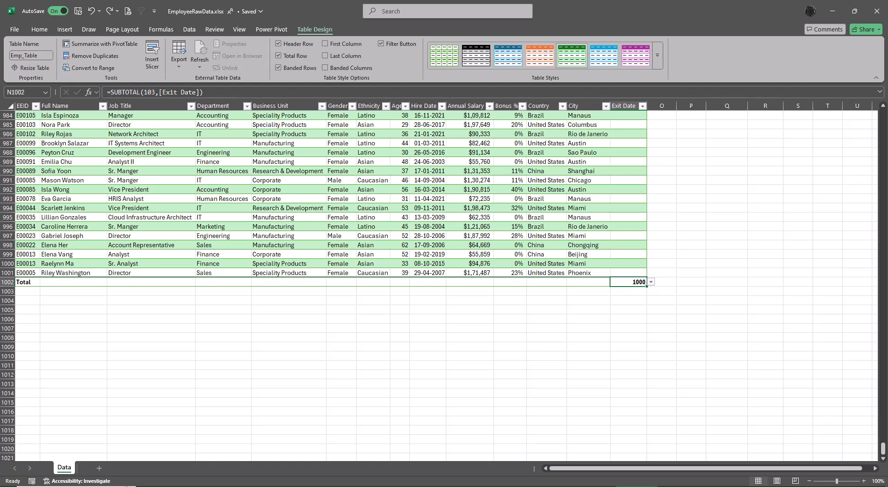
# Compare the column headings shown partway down the sheet with a cell selected inside the employee table and outside it.
pyautogui.scroll(7, 816, 342)
pyautogui.scroll(3, 816, 342)
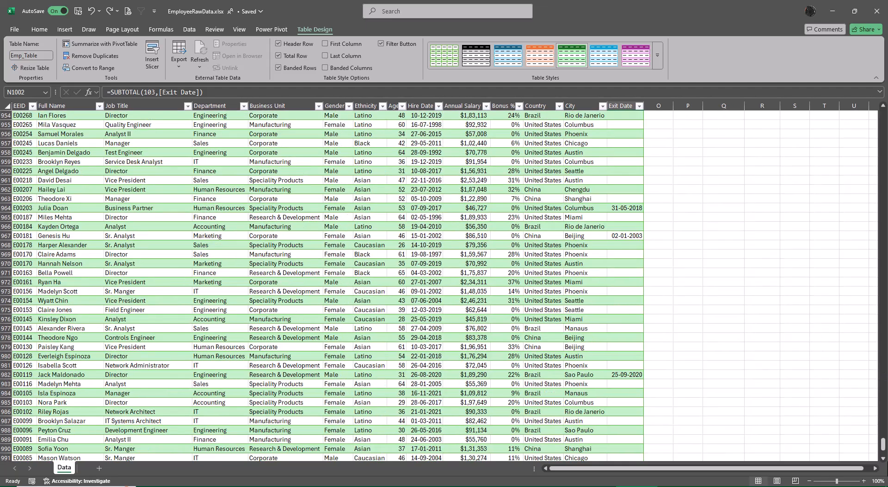
pyautogui.click(823, 367)
pyautogui.hotkey('ctrl', 'Up')
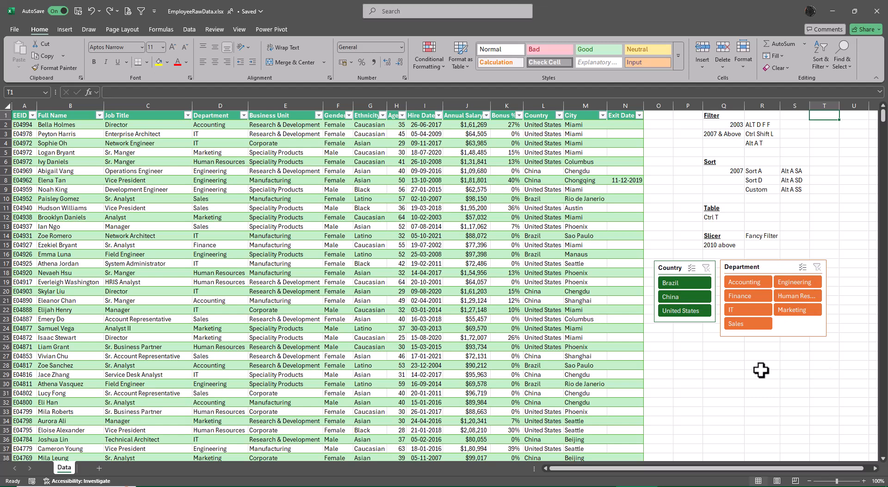
pyautogui.scroll(-5, 520, 347)
pyautogui.scroll(-10, 524, 350)
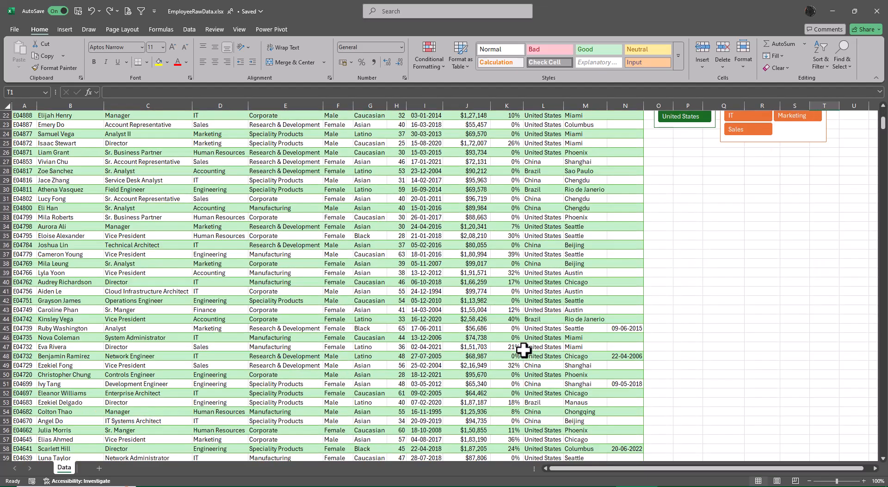
pyautogui.scroll(-12, 524, 351)
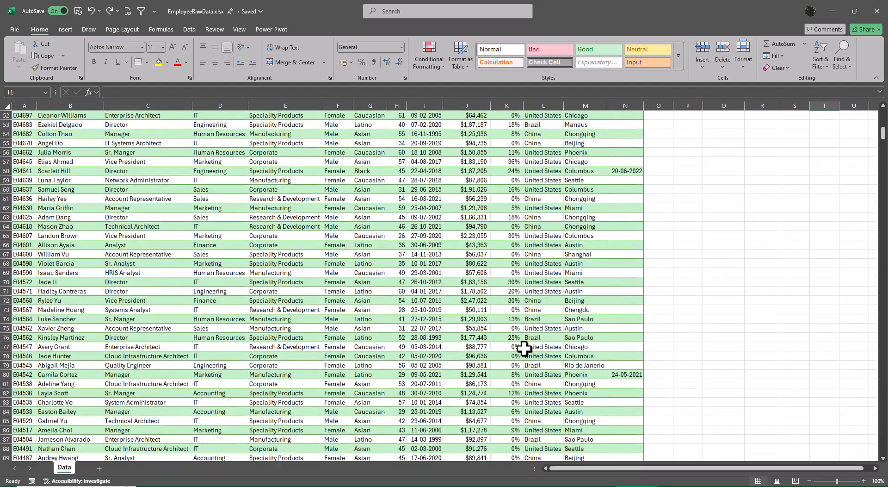
pyautogui.scroll(-3, 525, 348)
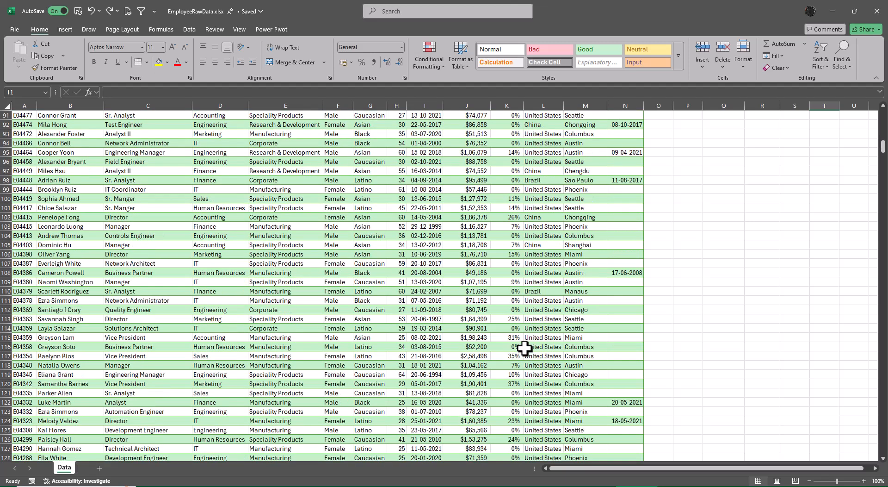
pyautogui.click(618, 303)
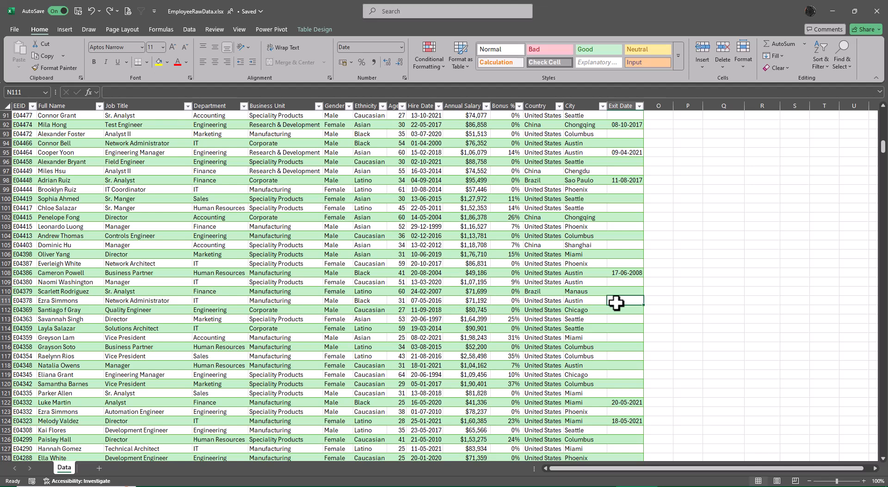
pyautogui.click(688, 301)
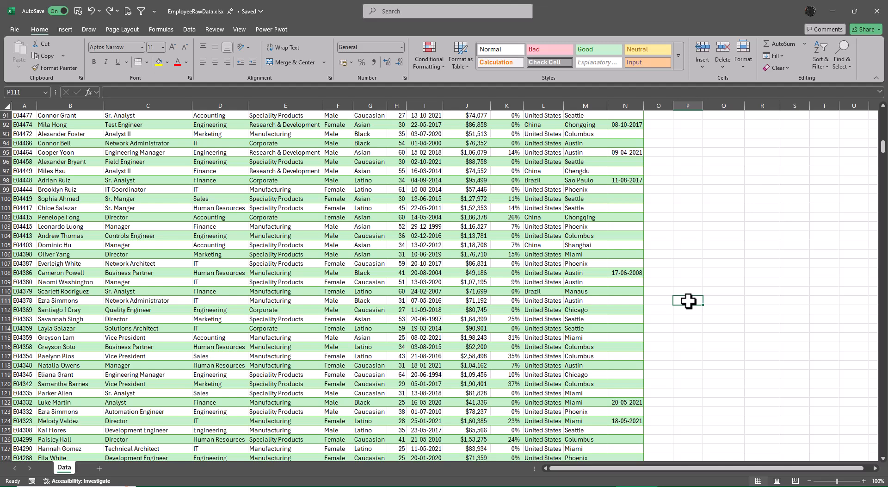
pyautogui.click(620, 292)
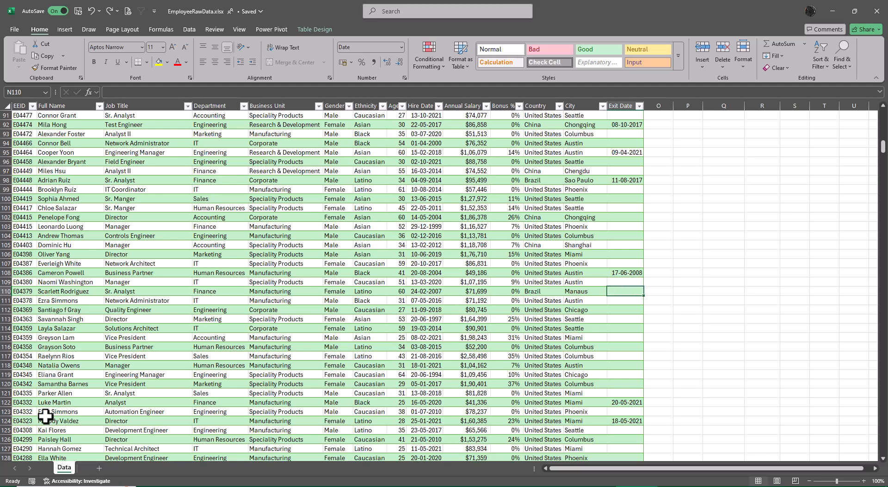
# Create a copy of the Data sheet and place it at the end of the workbook.
pyautogui.rightClick(66, 468)
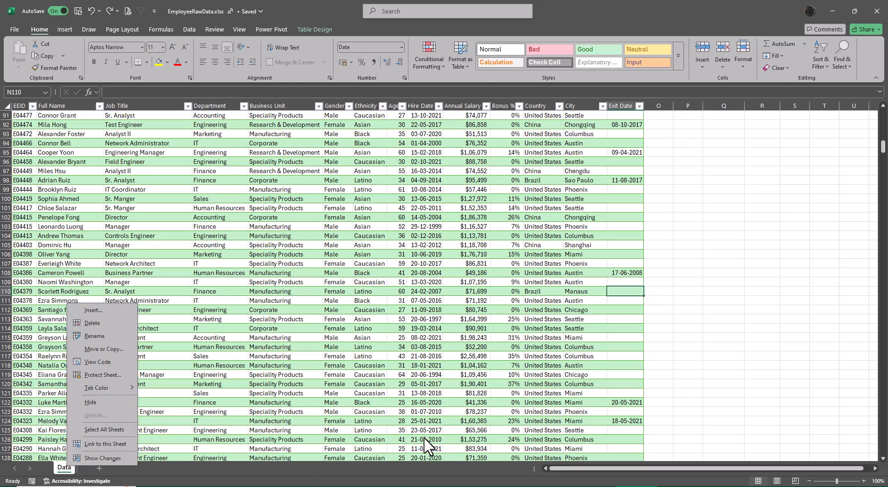
pyautogui.hotkey('ctrl', '2')
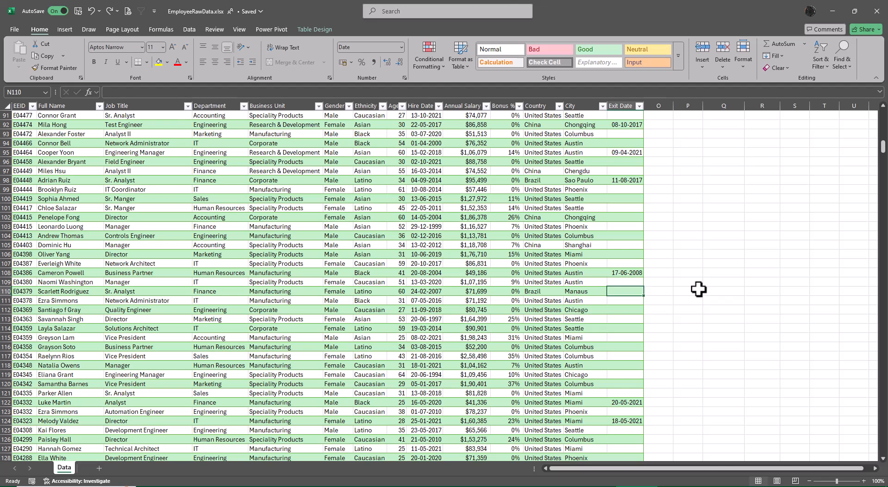
pyautogui.rightClick(62, 468)
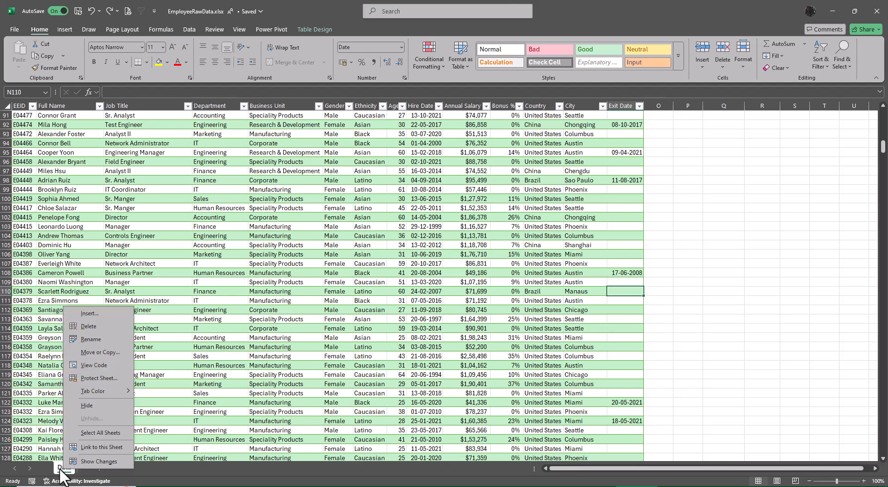
pyautogui.click(109, 354)
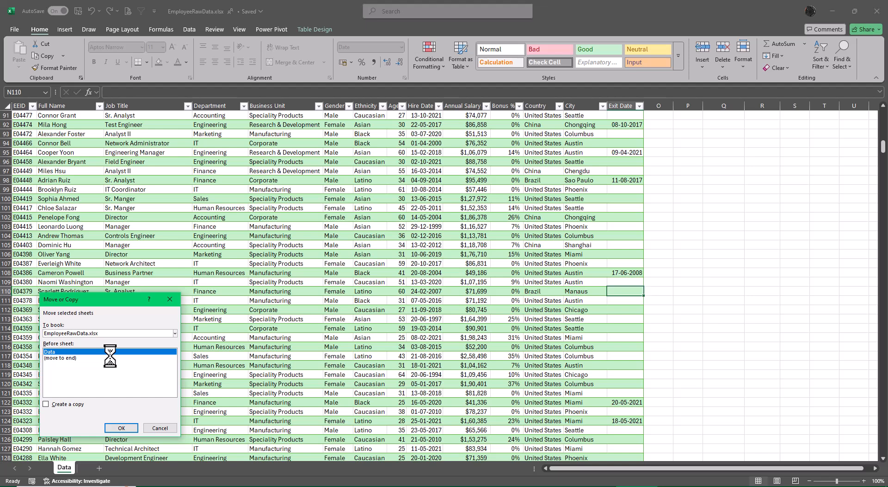
pyautogui.click(66, 358)
pyautogui.click(46, 404)
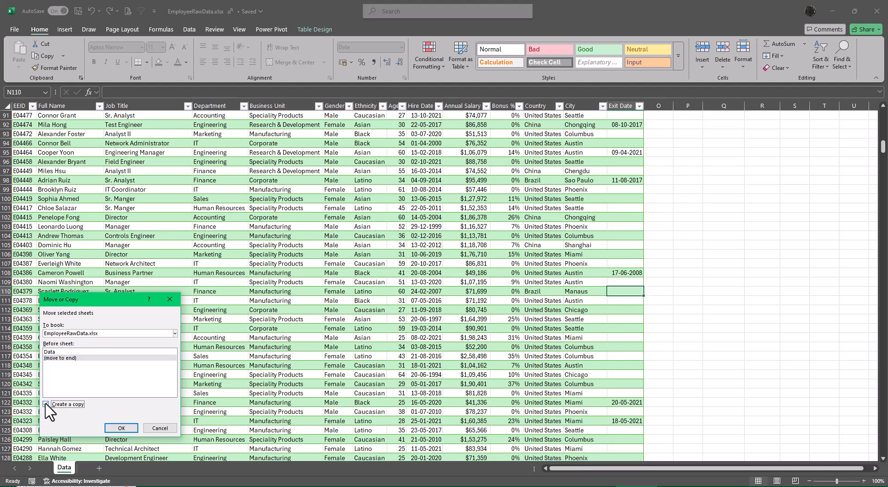
pyautogui.click(122, 428)
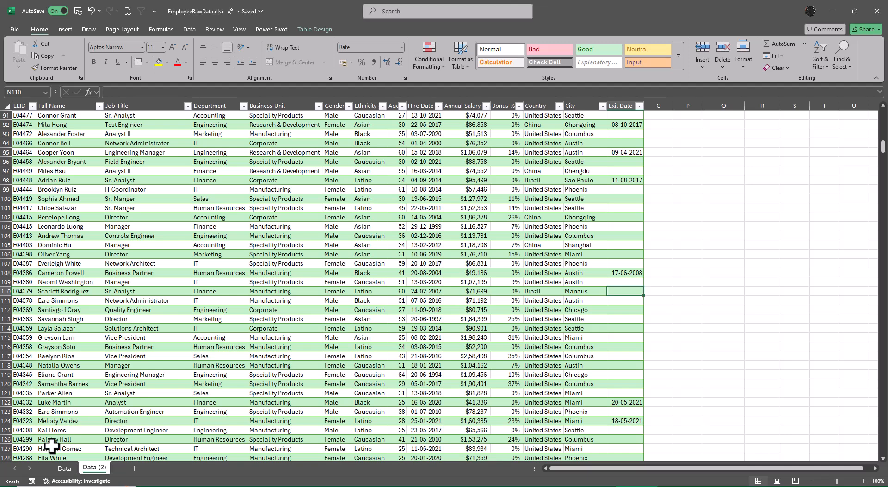
# Set the original Data sheet's tab color to the standard dark red.
pyautogui.click(69, 469)
pyautogui.rightClick(71, 471)
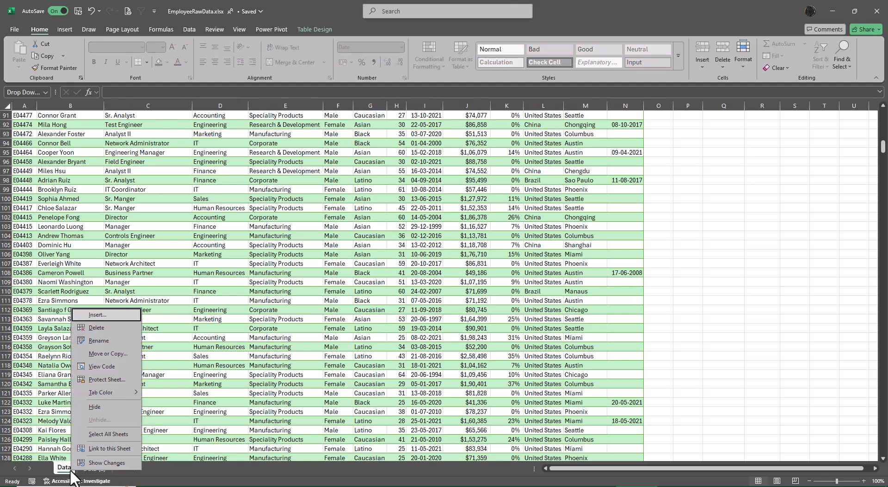
pyautogui.moveTo(119, 393)
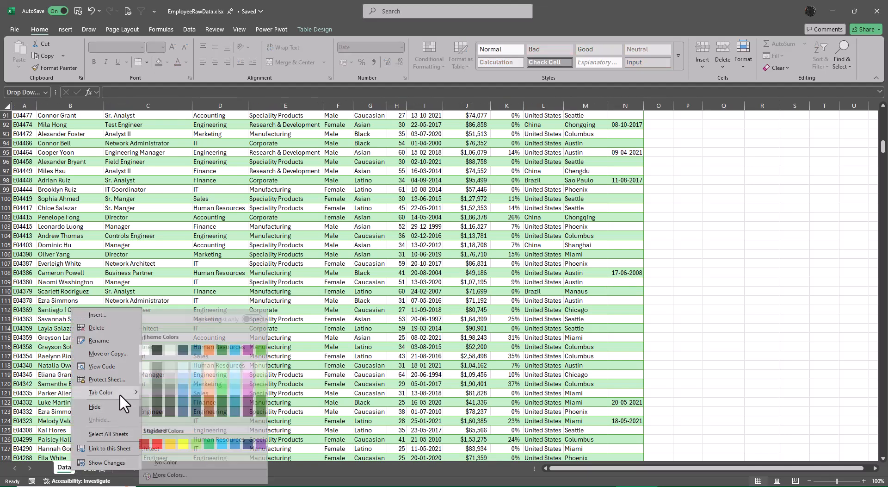
pyautogui.click(149, 444)
# Set the copied sheet's tab color to the standard dark blue.
pyautogui.click(96, 468)
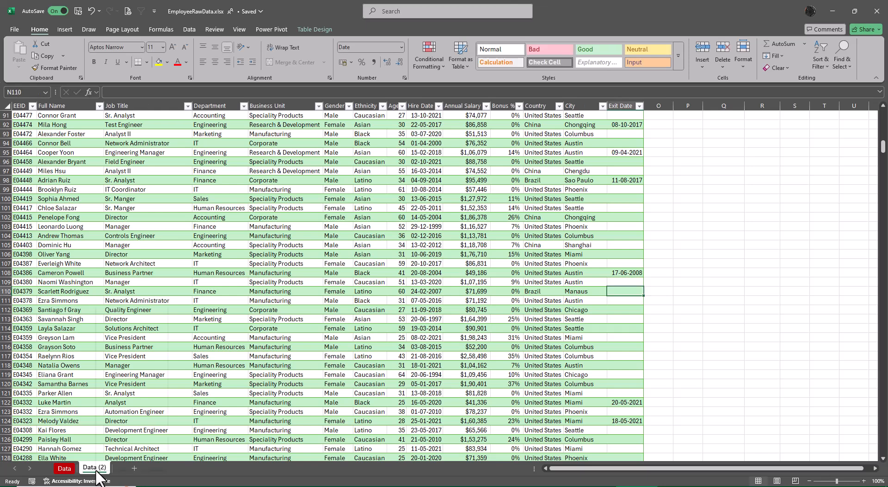
pyautogui.rightClick(96, 471)
pyautogui.moveTo(139, 392)
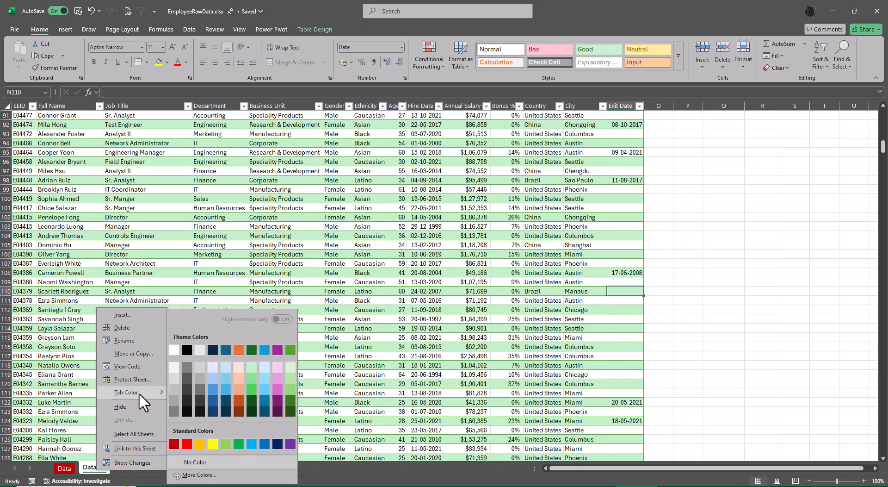
pyautogui.click(277, 443)
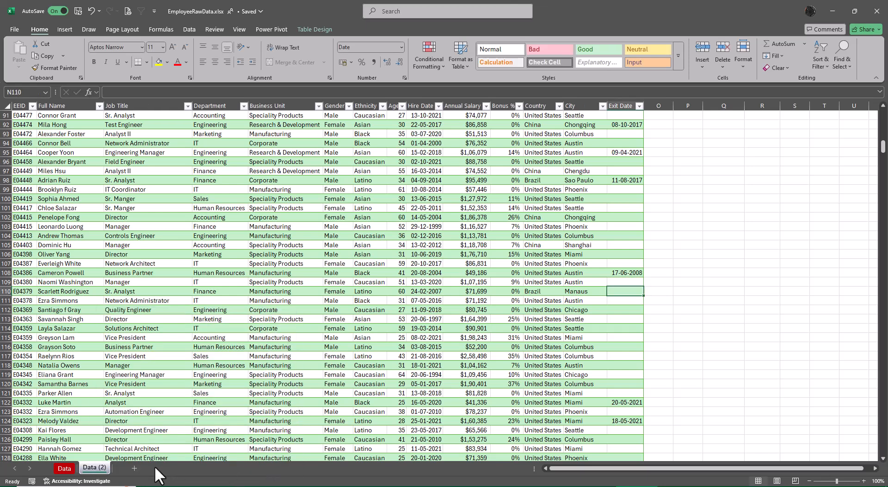
# Rename the copied sheet, Data (2), as Ranges.
pyautogui.doubleClick(96, 468)
pyautogui.press('BackSpace')
pyautogui.press('BackSpace')
pyautogui.press('BackSpace')
pyautogui.press('BackSpace')
pyautogui.press('BackSpace')
pyautogui.press('BackSpace')
pyautogui.press('BackSpace')
pyautogui.press('BackSpace')
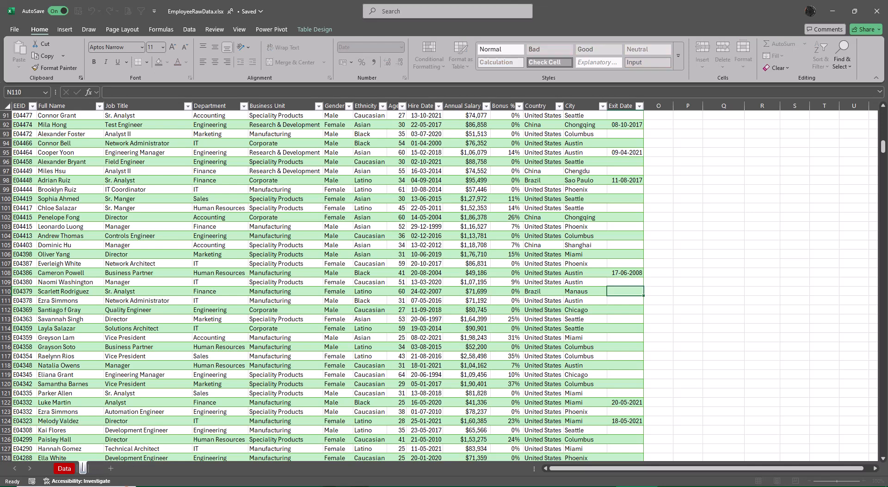
pyautogui.write('Ranges')
pyautogui.press('Return')
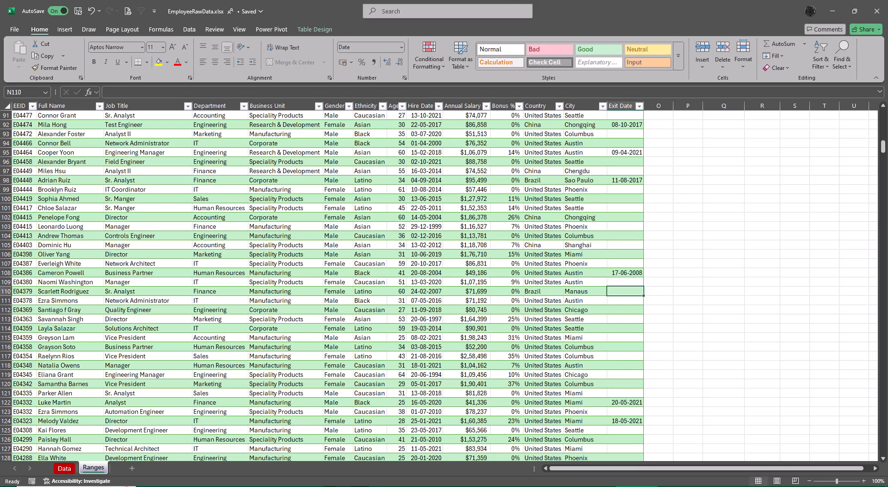
# Rename the Data sheet as Table.
pyautogui.click(72, 468)
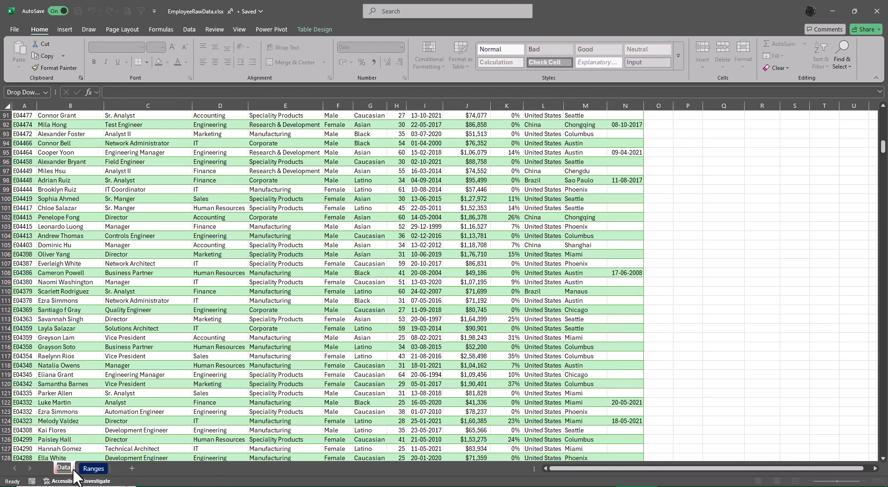
pyautogui.write('Tab;e')
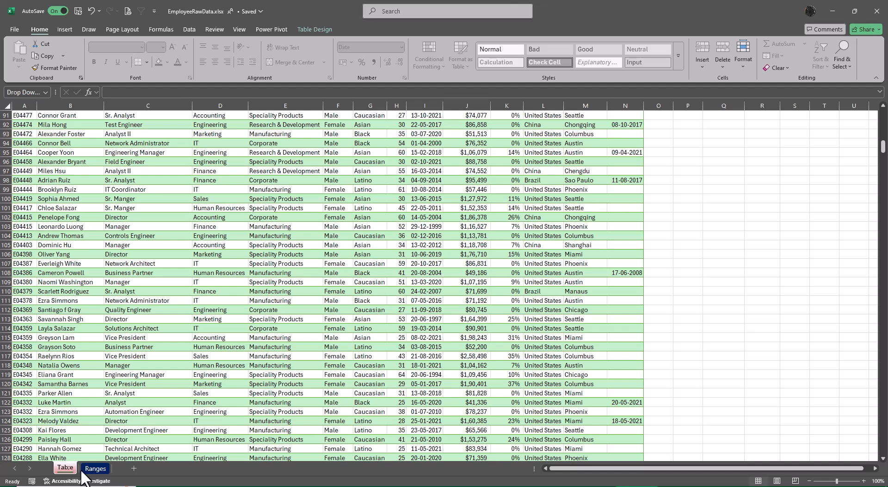
pyautogui.click(83, 469)
pyautogui.doubleClick(66, 468)
pyautogui.write('Table')
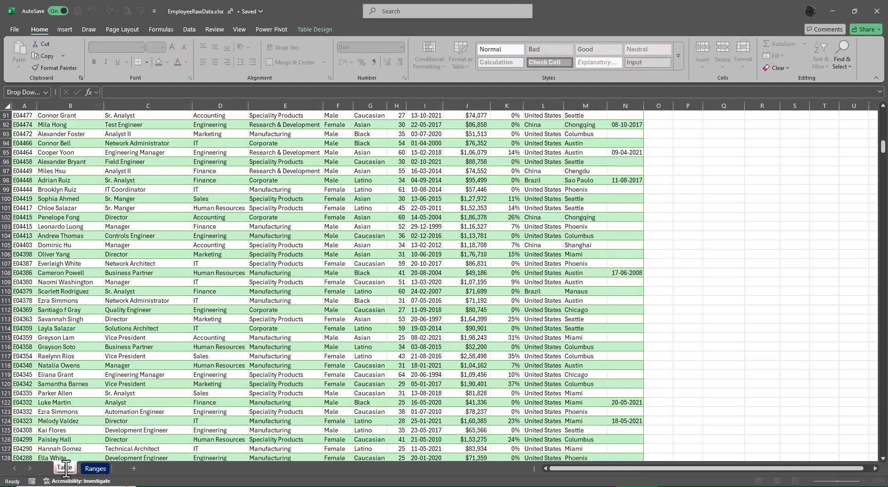
pyautogui.press('Return')
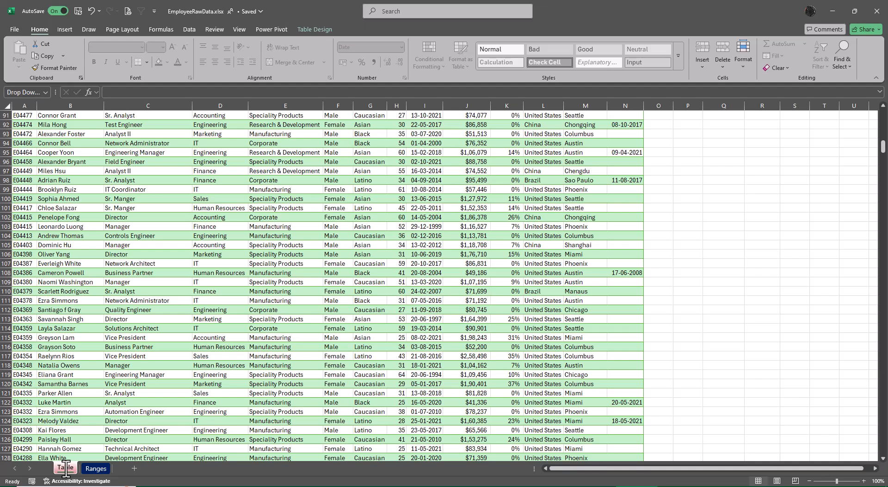
# Convert the employee table on the Ranges sheet to a normal range.
pyautogui.click(89, 468)
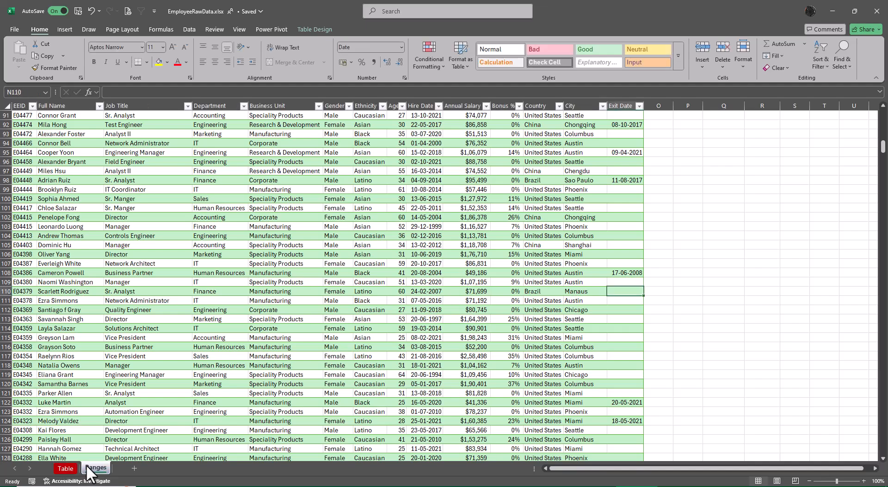
pyautogui.scroll(16, 243, 369)
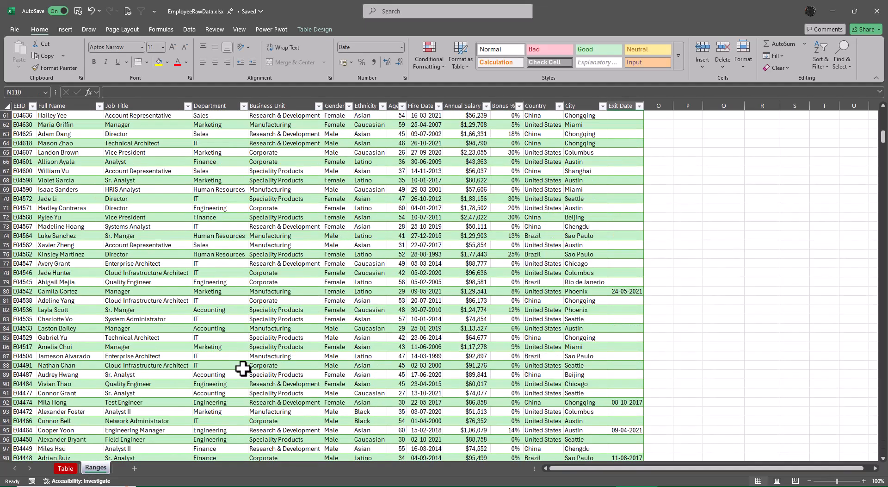
pyautogui.scroll(14, 243, 369)
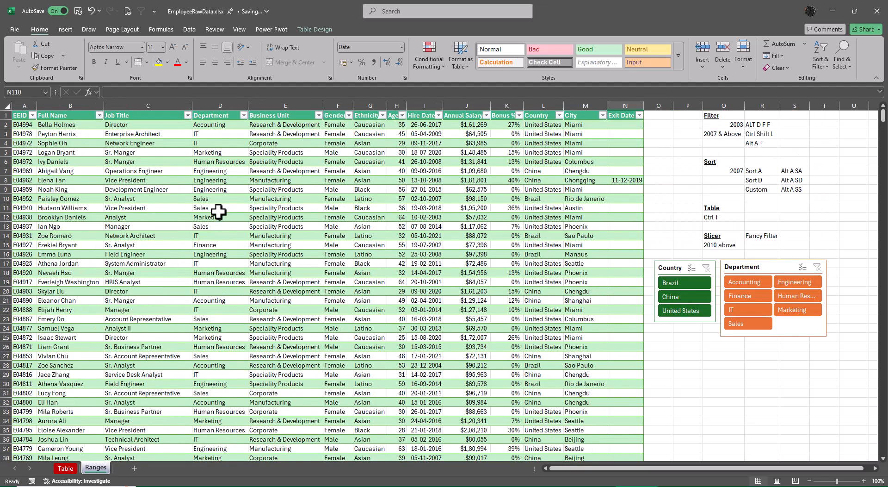
pyautogui.click(264, 125)
pyautogui.click(308, 29)
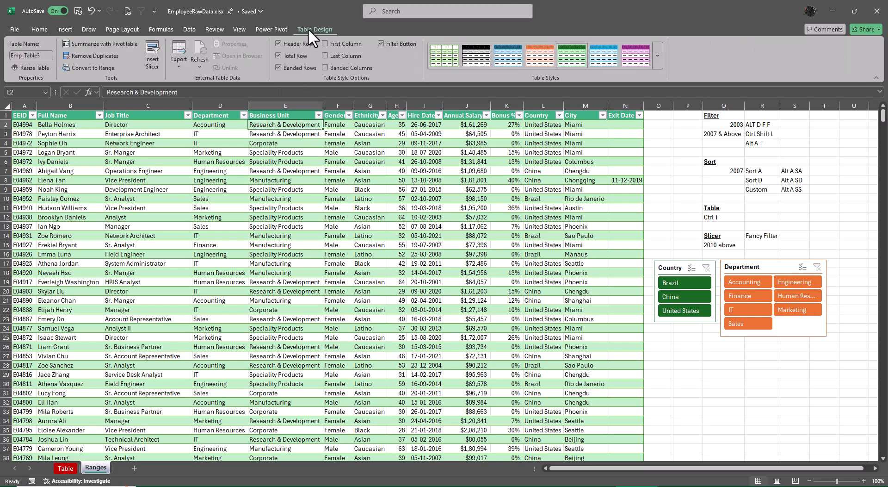
pyautogui.click(88, 68)
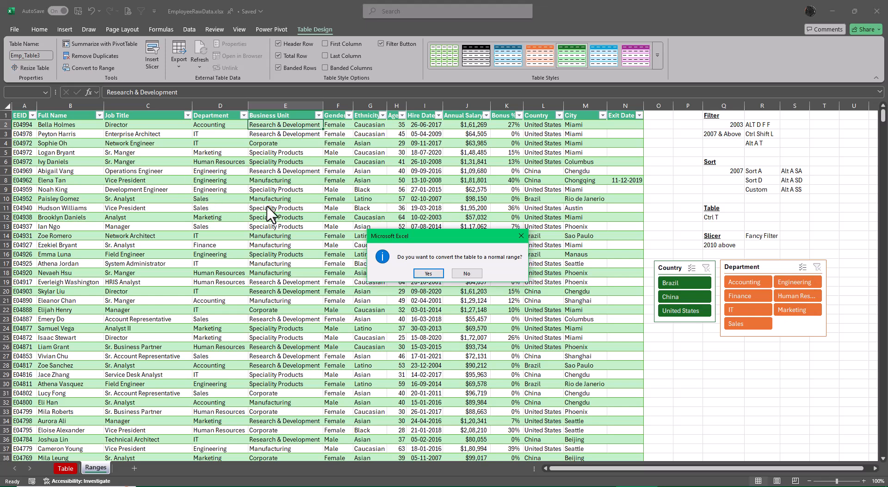
pyautogui.click(429, 273)
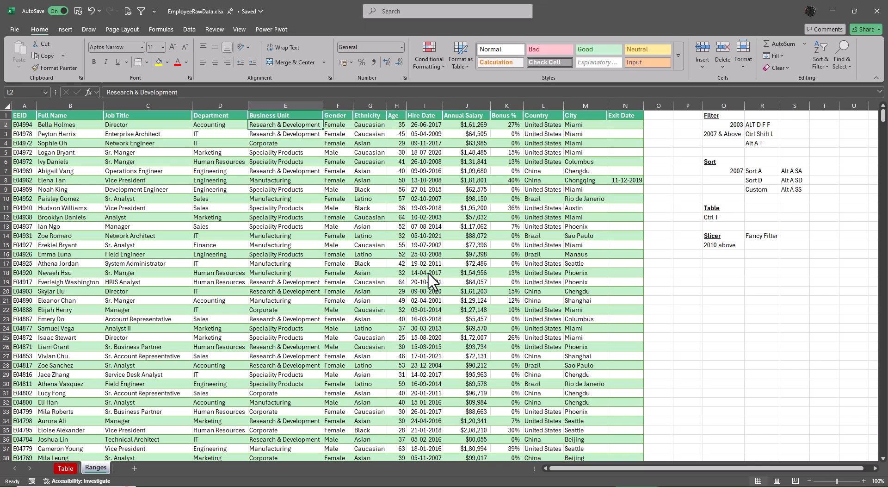
# Compare the header row and slicer area on the Table sheet with those on the Ranges sheet.
pyautogui.hotkey('ctrl', 'pageup')
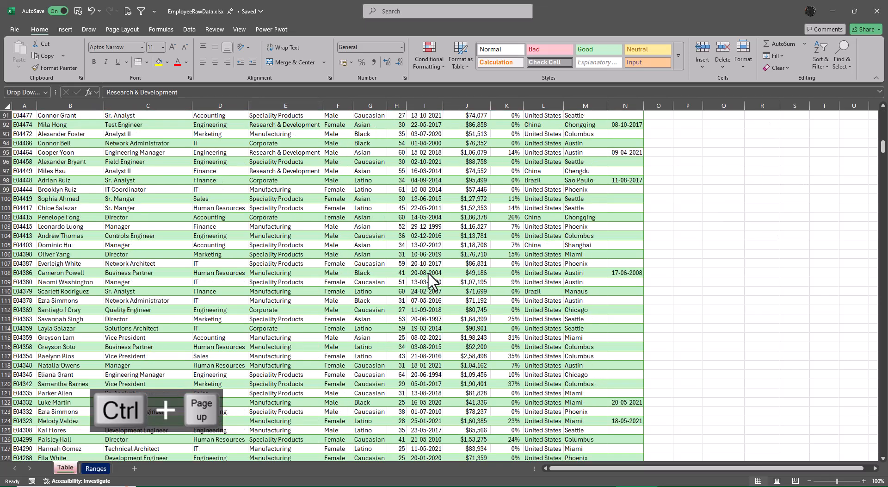
pyautogui.scroll(5, 408, 282)
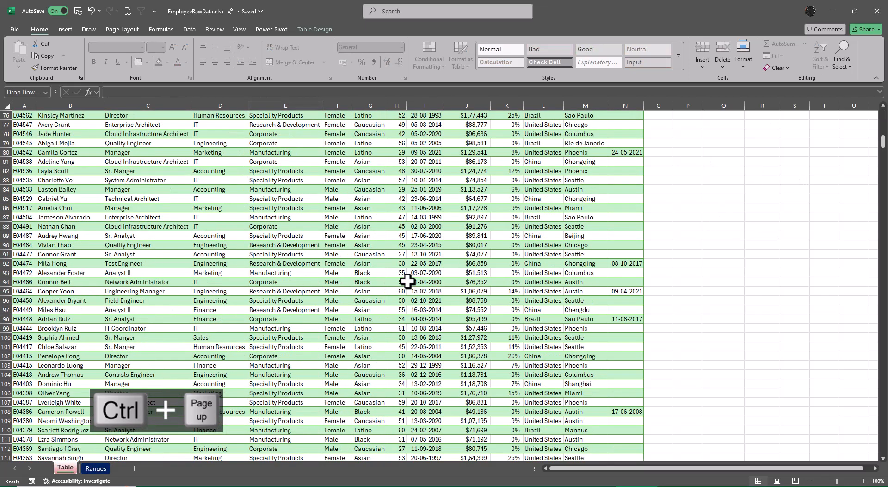
pyautogui.click(408, 281)
pyautogui.hotkey('ctrl', 'Up')
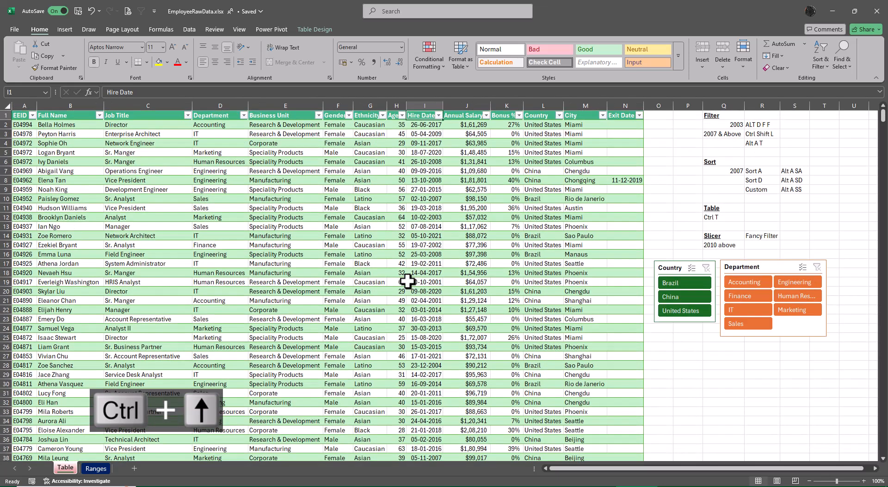
pyautogui.hotkey('ctrl', 'pagedown')
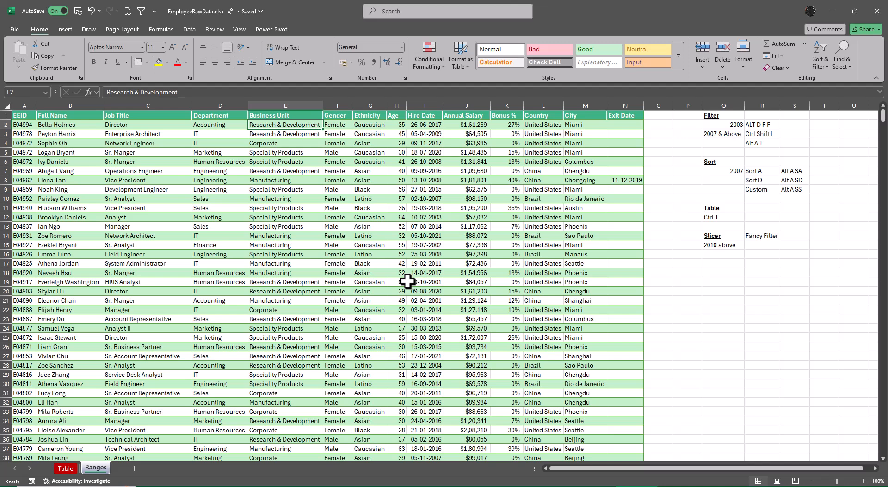
# Save the workbook under the new name EmployeeRawData Table Features.xlsx in the Excel Files folder.
pyautogui.press('F12')
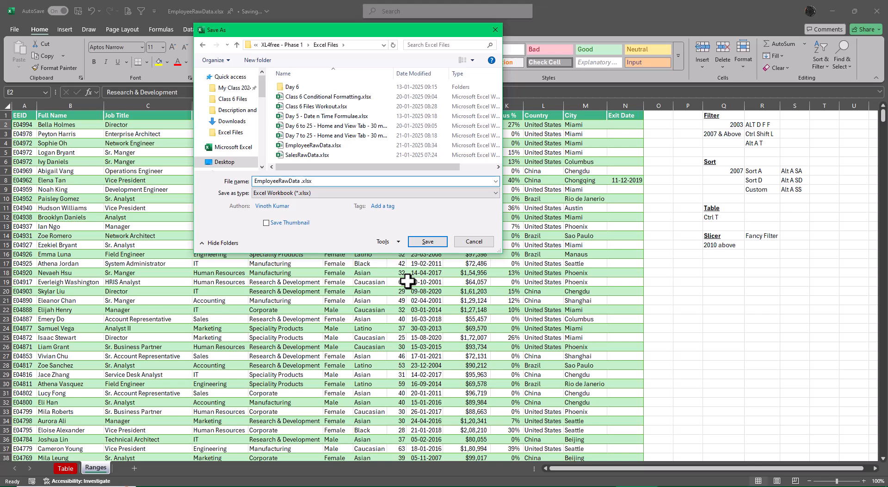
pyautogui.write('Table Features')
pyautogui.press('Return')
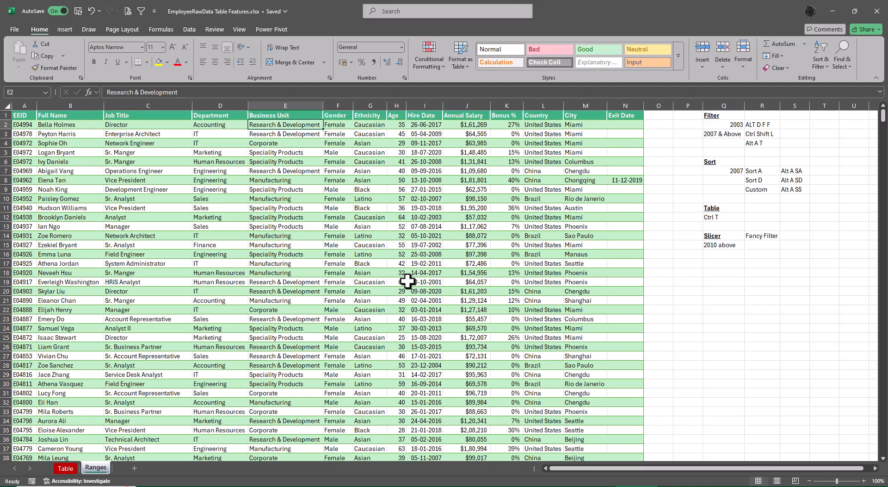
# Save the workbook again as Class 7 Working - EmployeeRawData Table Features.xlsx in the same folder.
pyautogui.press('F12')
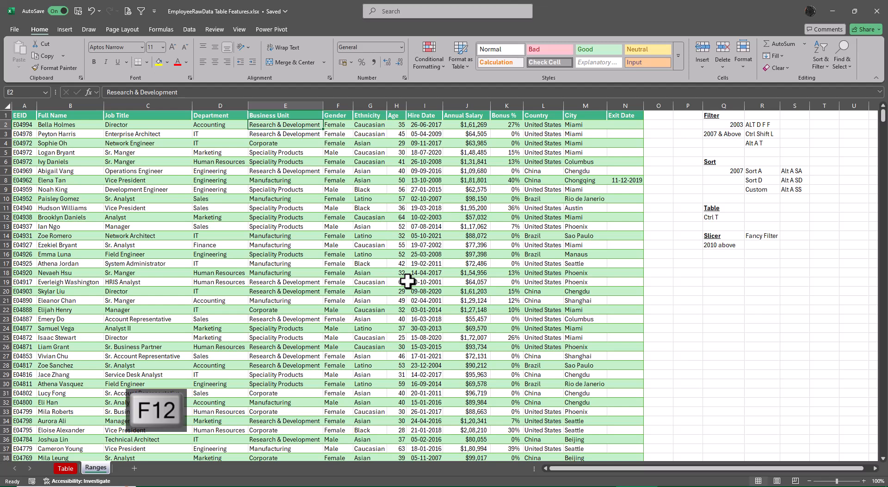
pyautogui.press('F2')
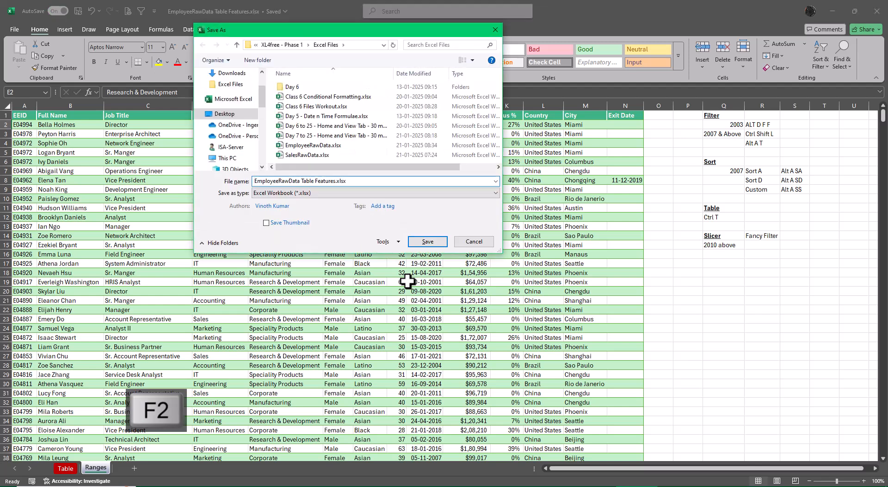
pyautogui.write('Class 7 ')
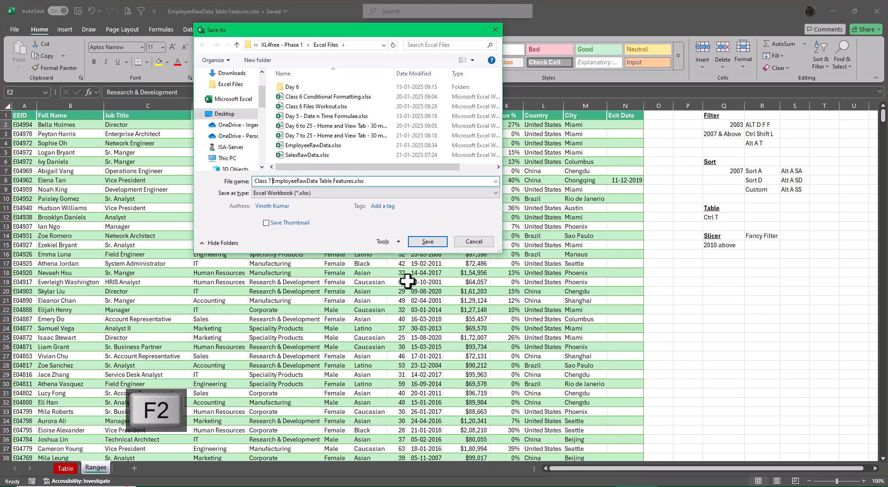
pyautogui.write('Workin')
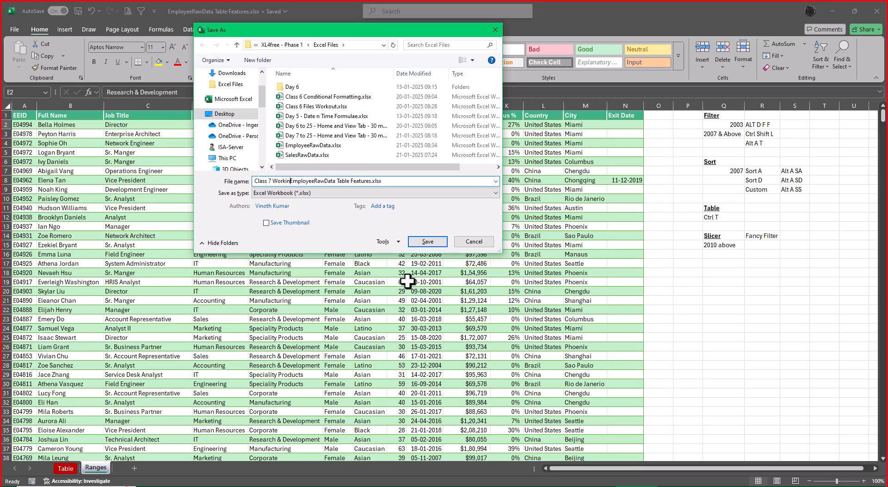
pyautogui.write('g -')
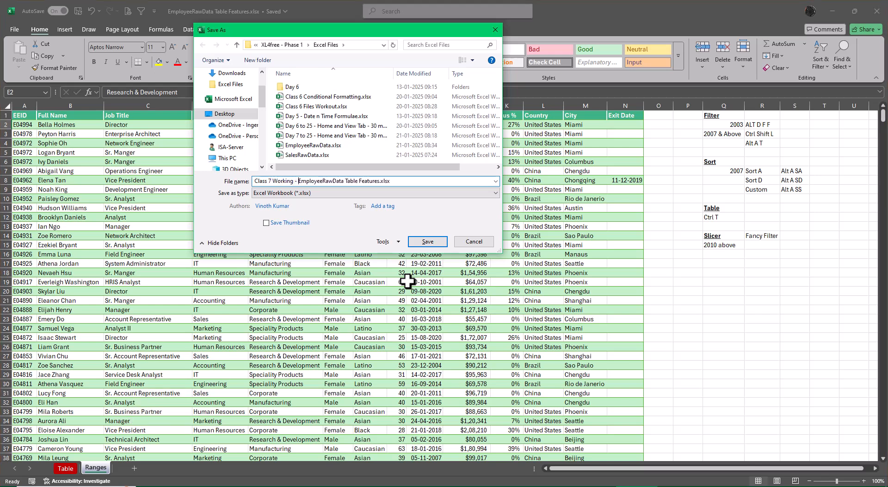
pyautogui.press('Return')
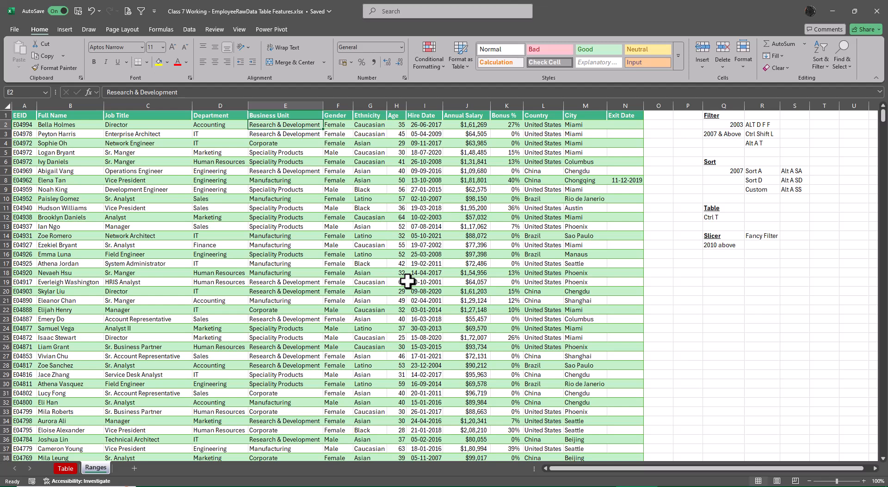
# Switch to the Day 7 to 25 workbook and check the topic list on its Ribbons sheet.
pyautogui.hotkey('alt', 'Tab')
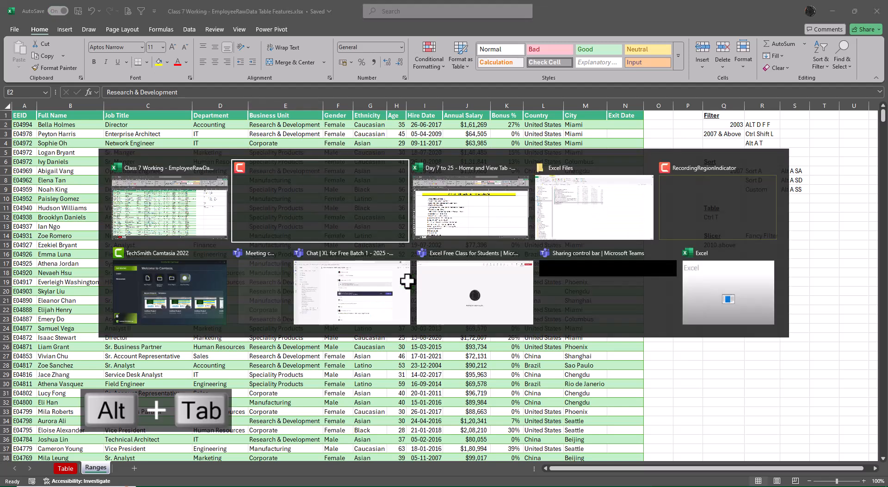
pyautogui.hotkey('alt', 'Tab')
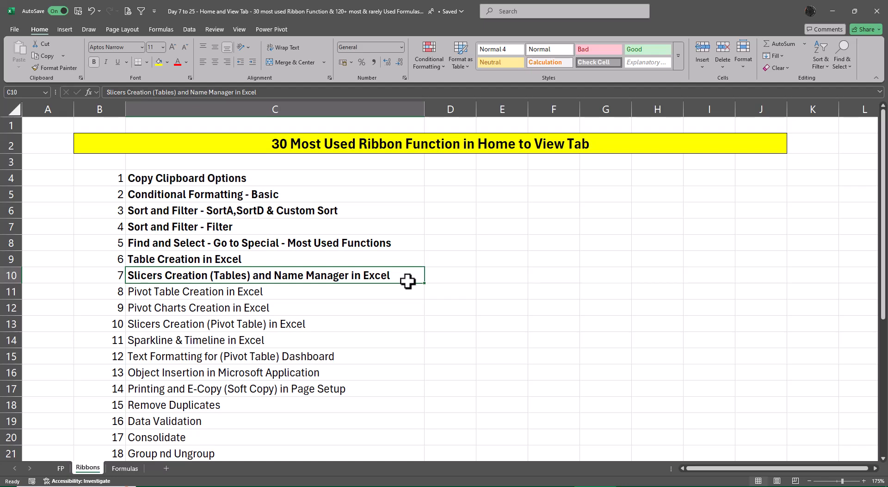
pyautogui.hotkey('alt', 'Tab')
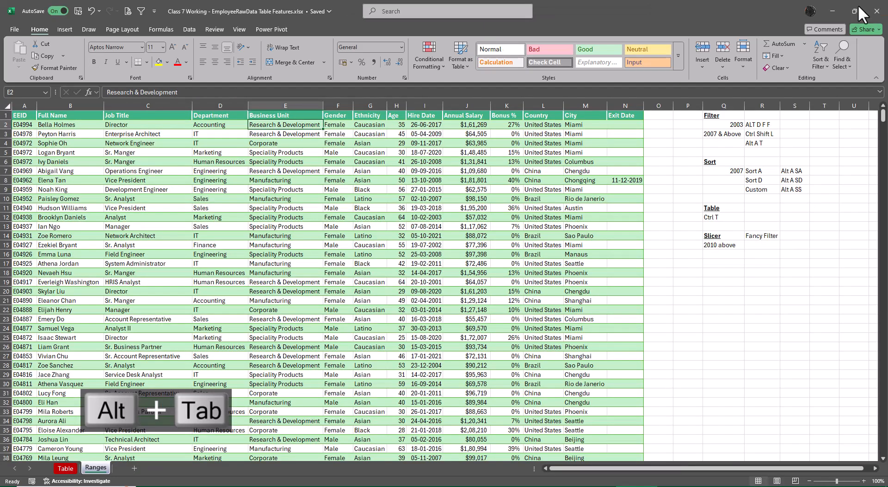
pyautogui.hotkey('alt', 'Tab')
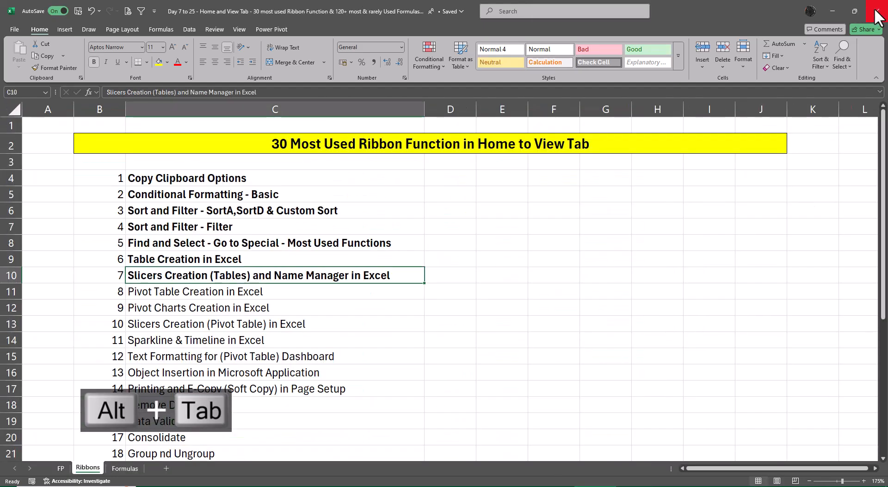
# Minimize the Day 7 to 25 workbook and delete EmployeeRawData Table Features.xlsx from the Excel Files folder in File Explorer.
pyautogui.click(833, 11)
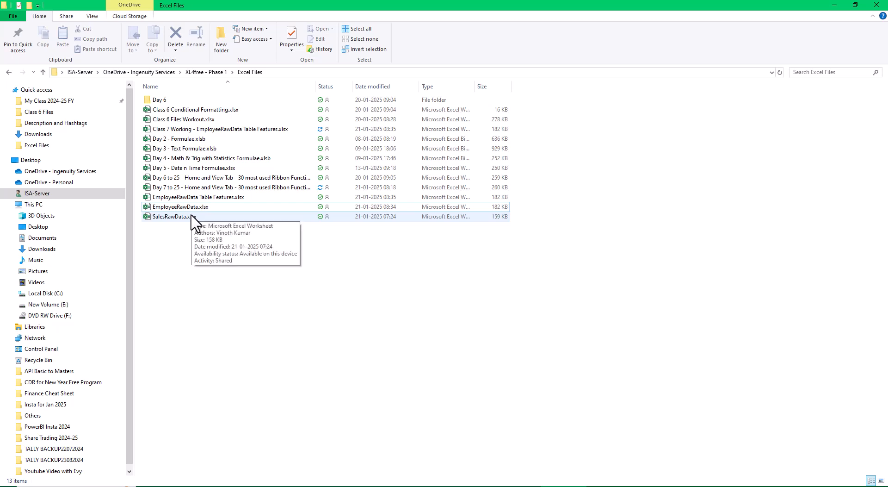
pyautogui.doubleClick(203, 198)
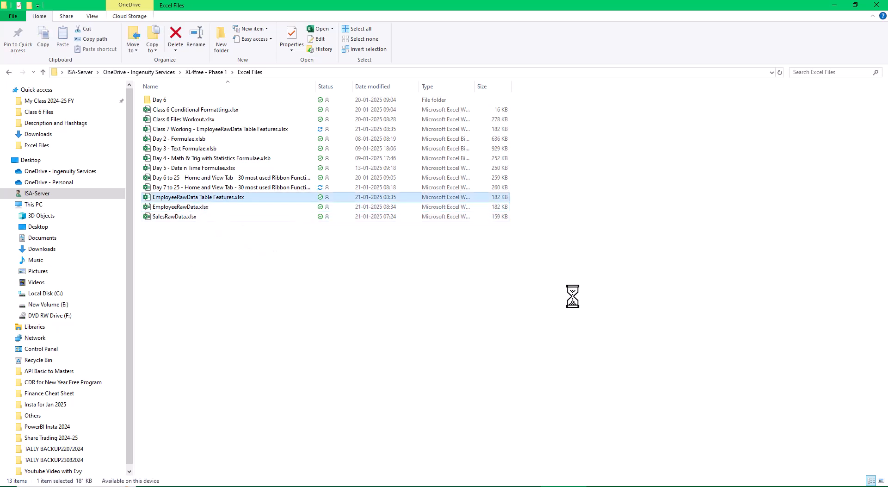
pyautogui.press('Delete')
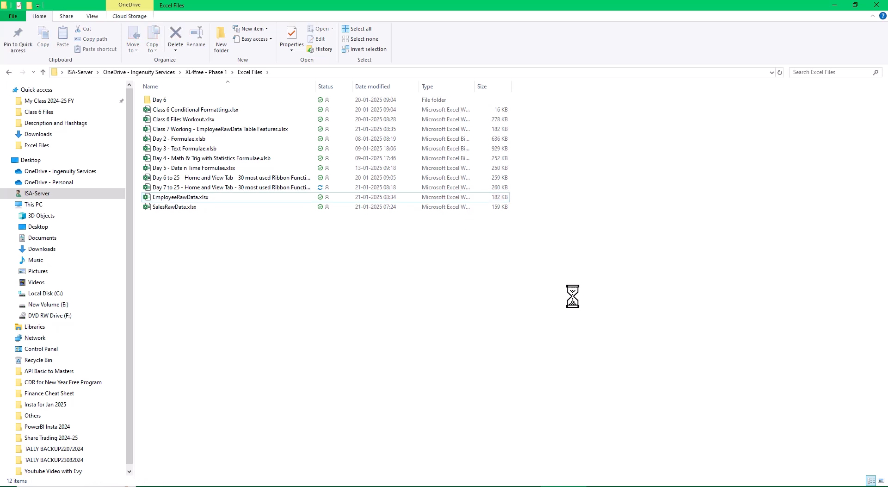
# Open SalesRawData.xlsx from the Excel Files folder and confirm deleting the shared EmployeeRawData Table Features.xlsx for everyone.
pyautogui.press('Up')
pyautogui.press('Up')
pyautogui.press('Up')
pyautogui.press('Up')
pyautogui.press('Up')
pyautogui.press('Up')
pyautogui.press('Up')
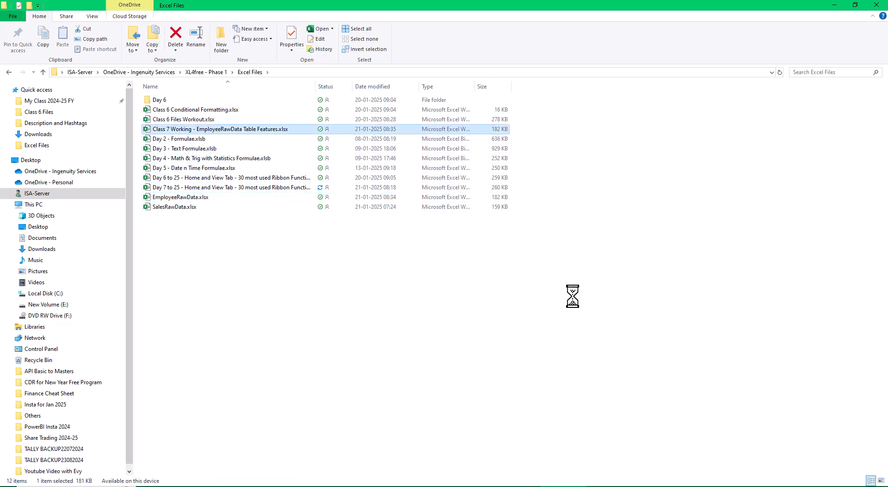
pyautogui.press('Down')
pyautogui.press('Down')
pyautogui.press('Down')
pyautogui.press('Down')
pyautogui.press('Down')
pyautogui.press('Down')
pyautogui.press('Down')
pyautogui.press('Down')
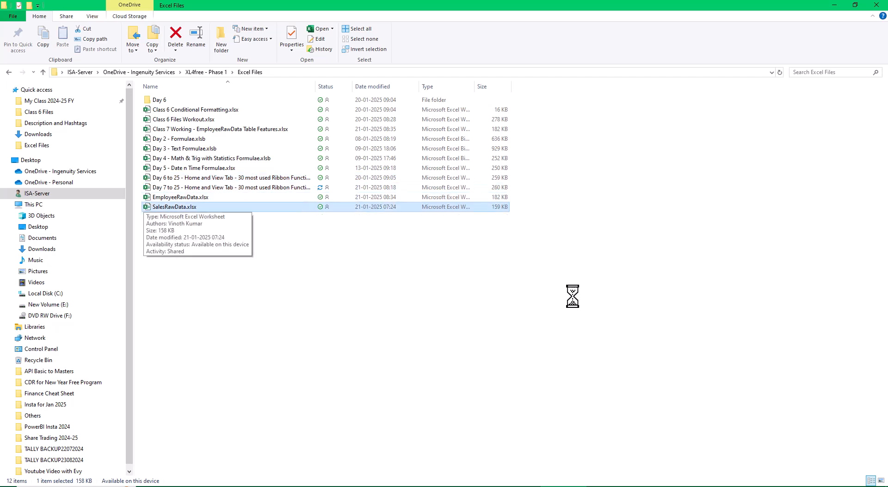
pyautogui.press('Return')
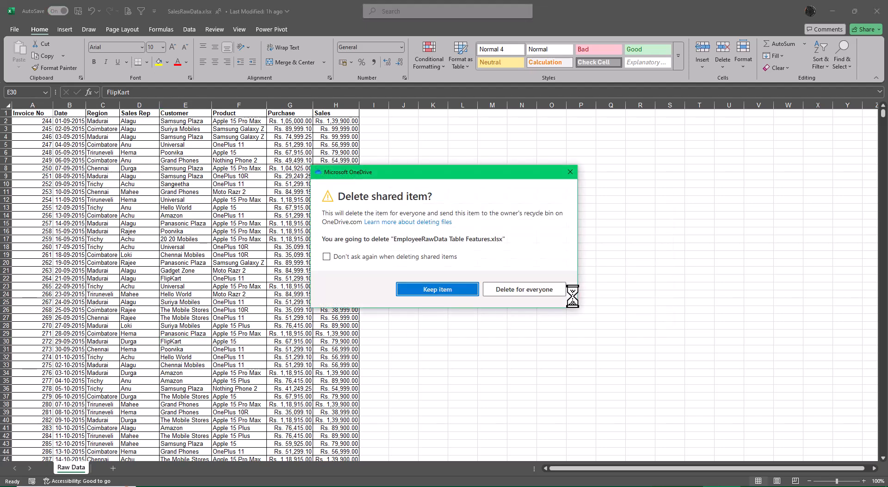
pyautogui.click(498, 291)
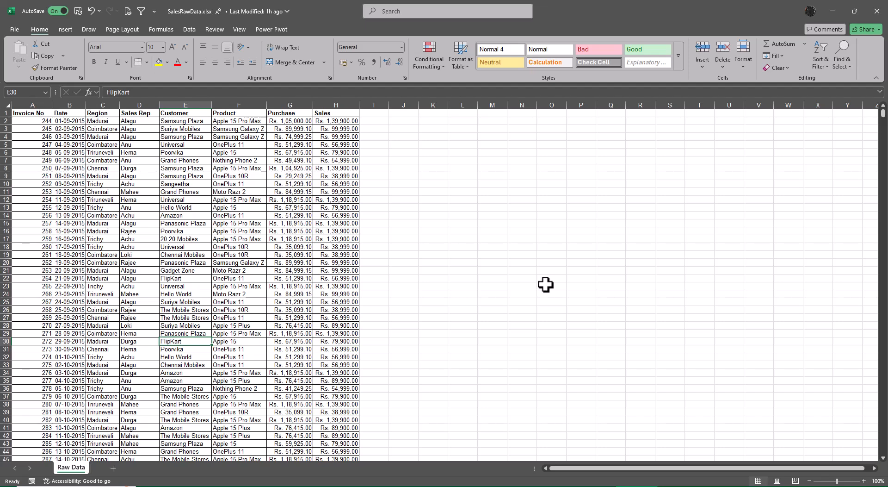
# Go to the last record in the Date column of the Raw Data sheet.
pyautogui.click(70, 120)
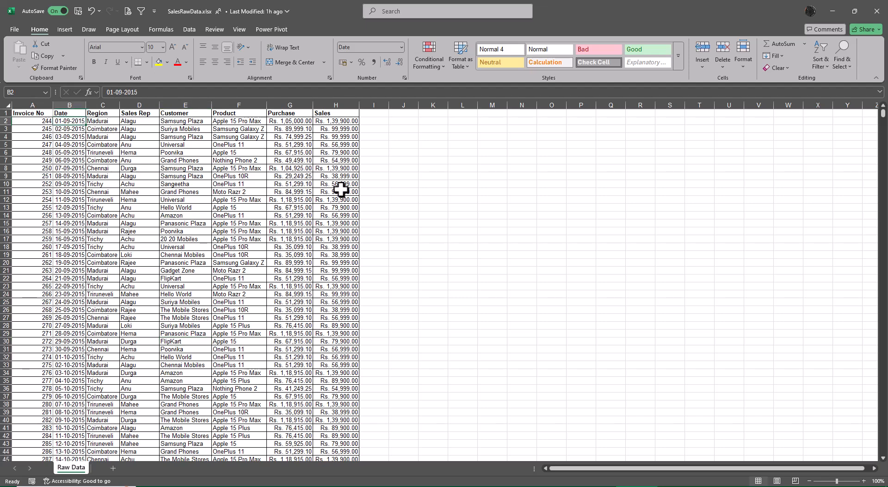
pyautogui.hotkey('ctrl', 'Down')
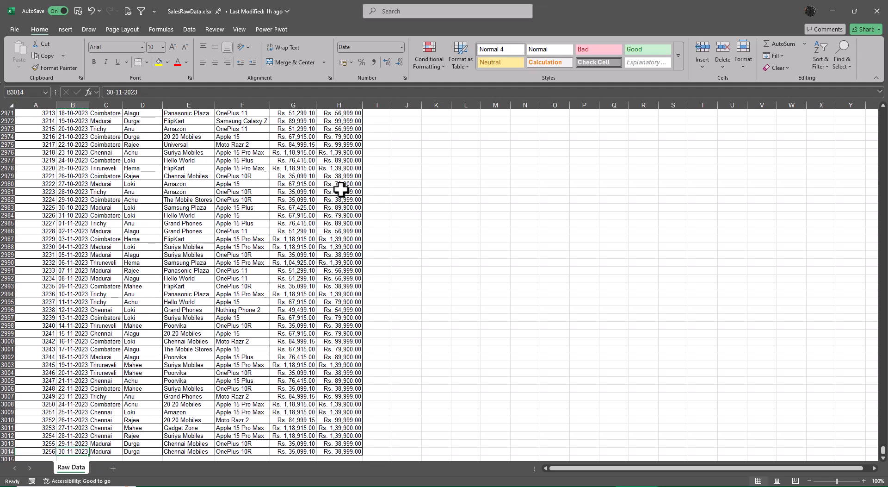
# Check the first and last records of the Invoice No and Date columns on the Raw Data sheet.
pyautogui.press('Left')
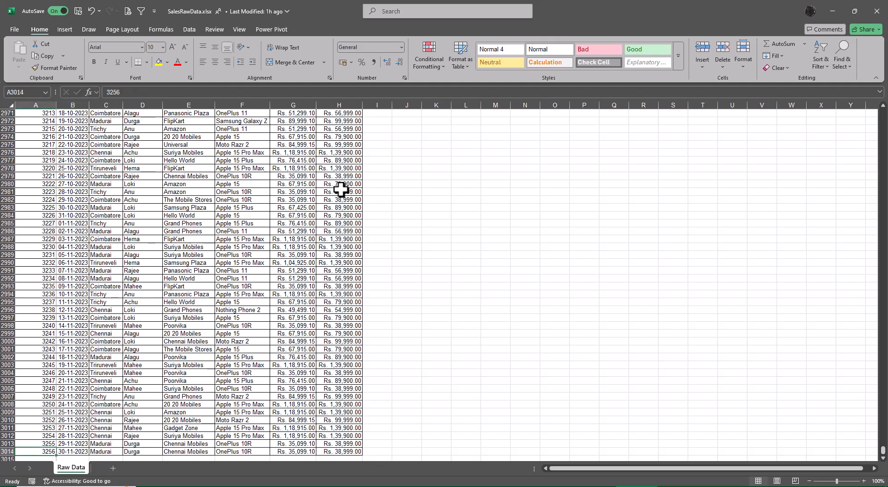
pyautogui.hotkey('ctrl', 'Up')
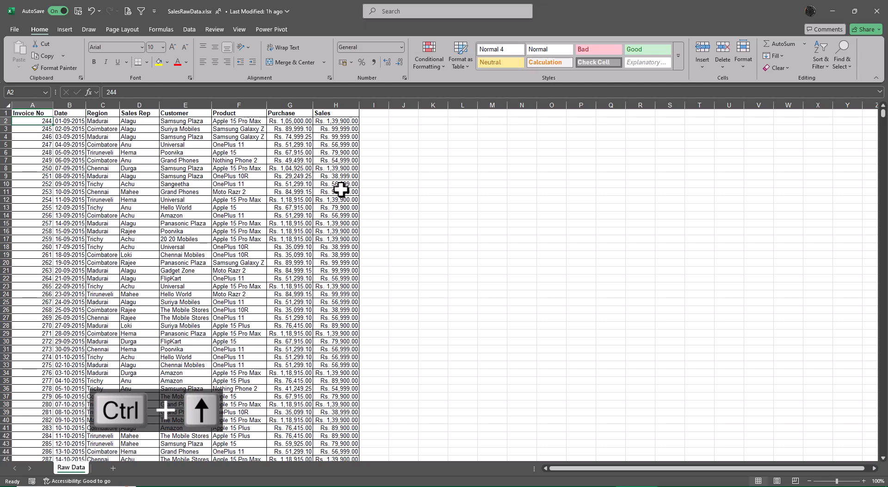
pyautogui.press('Right')
pyautogui.hotkey('ctrl', 'Down')
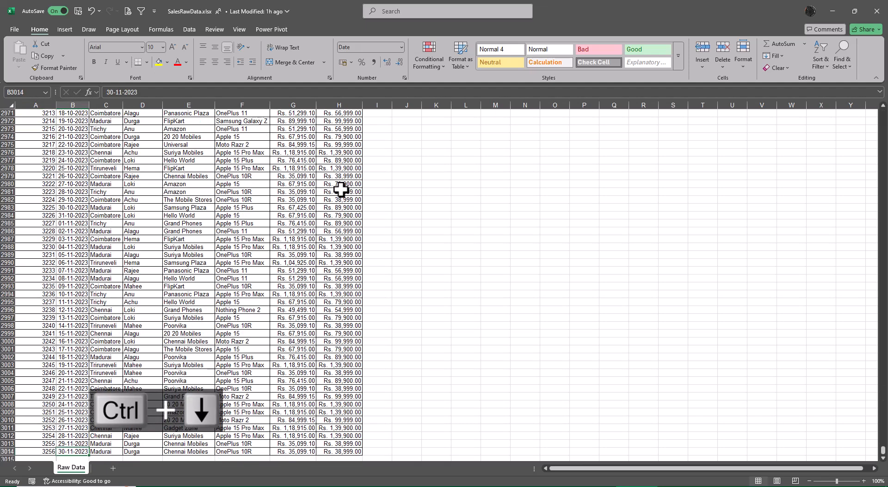
pyautogui.hotkey('ctrl', 'Up')
pyautogui.press('Down')
pyautogui.hotkey('ctrl', 'Down')
pyautogui.hotkey('ctrl', 'Up')
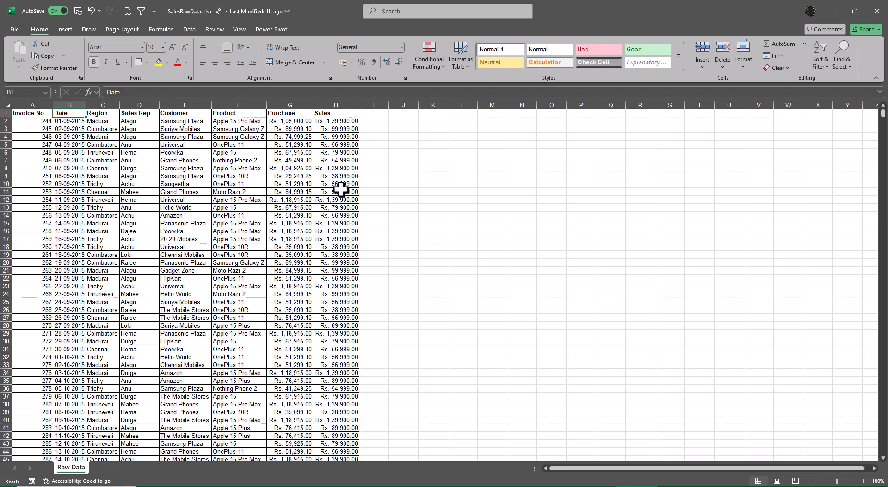
# Convert the sales data range A1:H3014 into a table with headers.
pyautogui.hotkey('ctrl', 't')
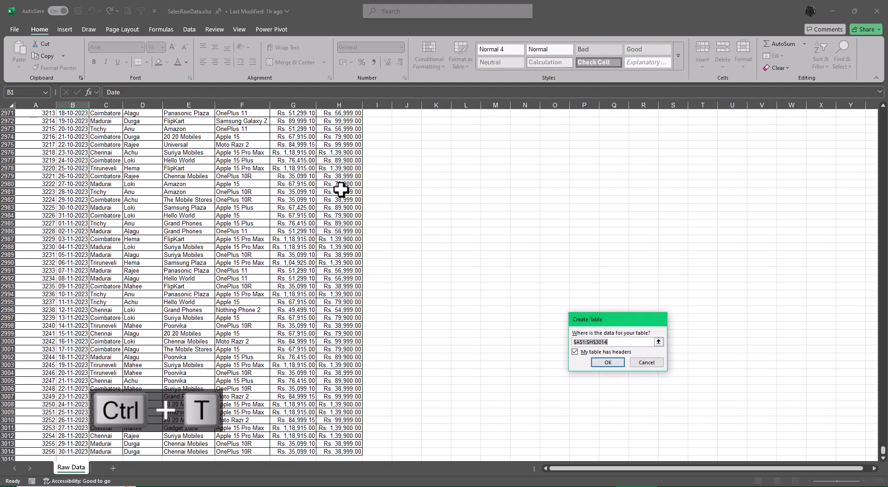
pyautogui.press('Return')
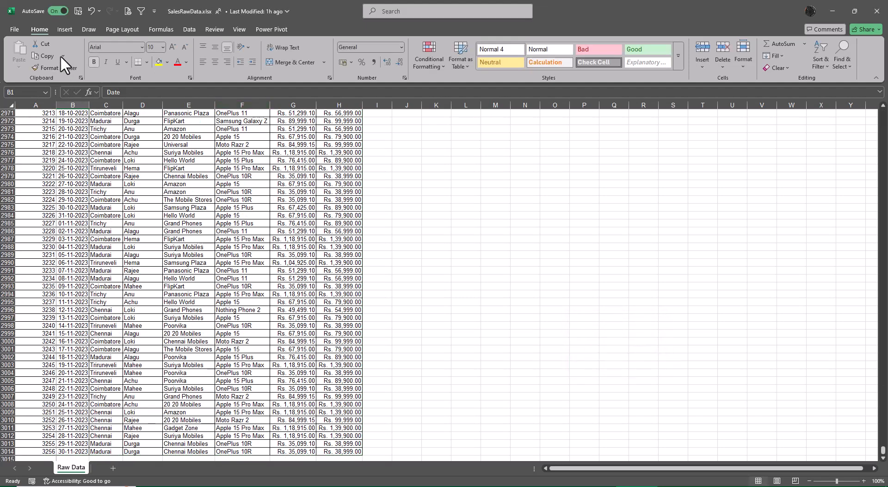
pyautogui.click(64, 29)
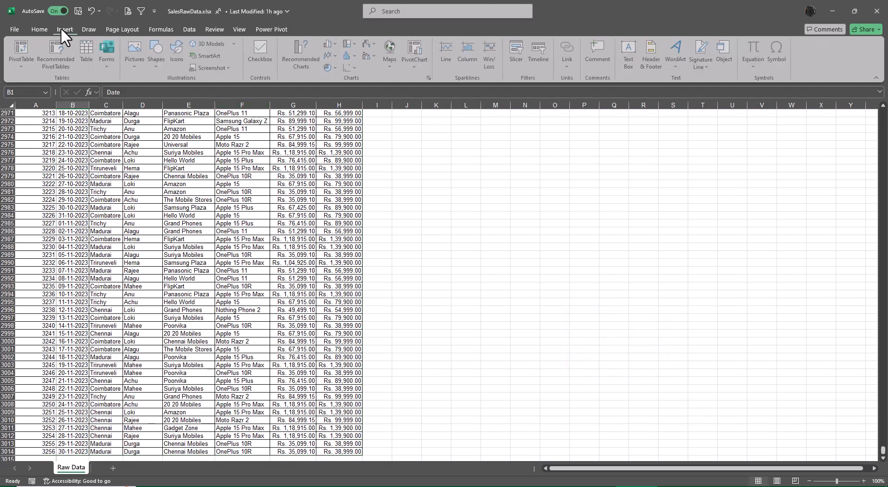
pyautogui.click(84, 53)
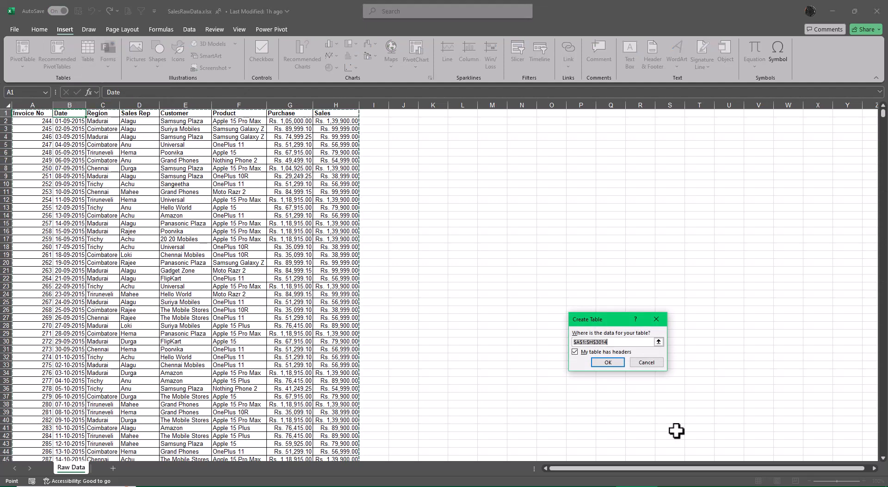
pyautogui.click(608, 363)
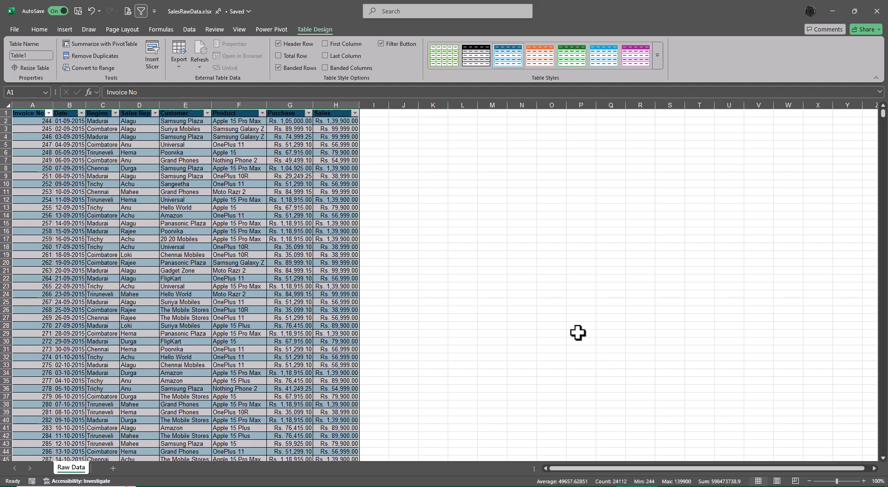
# Rename the sales data table as Sales_Table.
pyautogui.click(38, 56)
pyautogui.press('BackSpace')
pyautogui.click(465, 262)
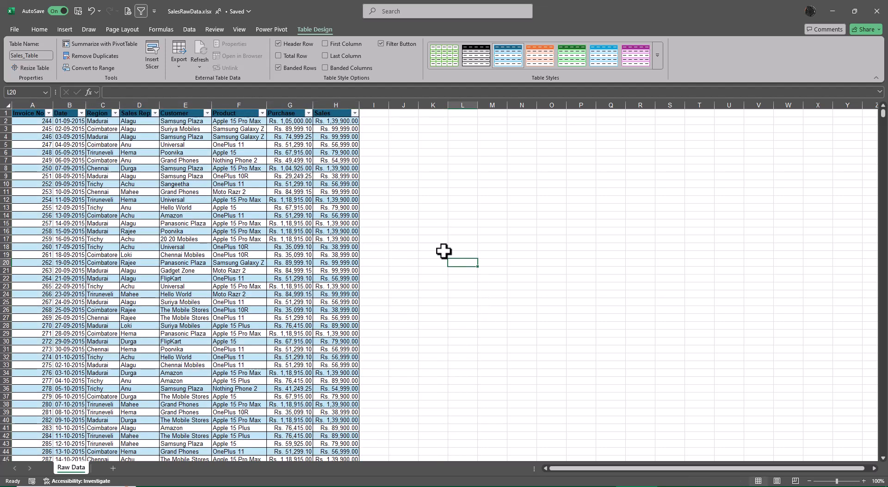
# Set the font colour of the table's header row, Invoice No through Sales, to white.
pyautogui.moveTo(25, 113); pyautogui.dragTo(349, 115)
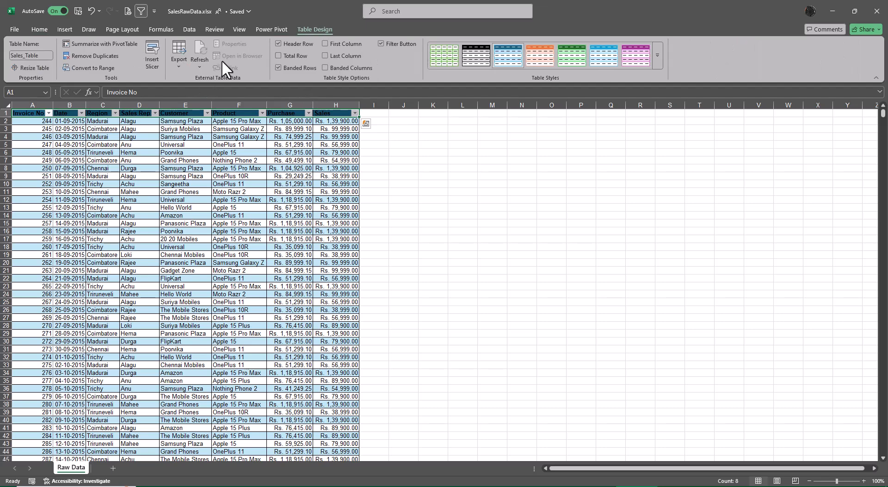
pyautogui.click(39, 28)
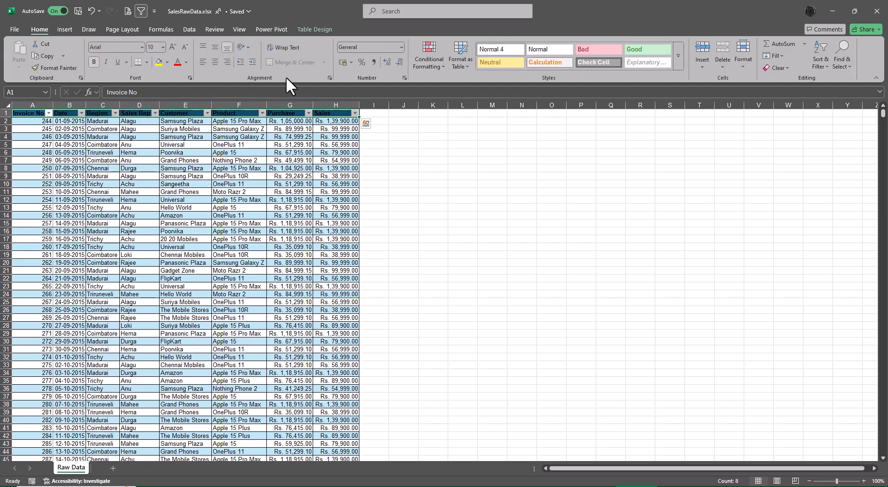
pyautogui.click(186, 60)
pyautogui.click(180, 119)
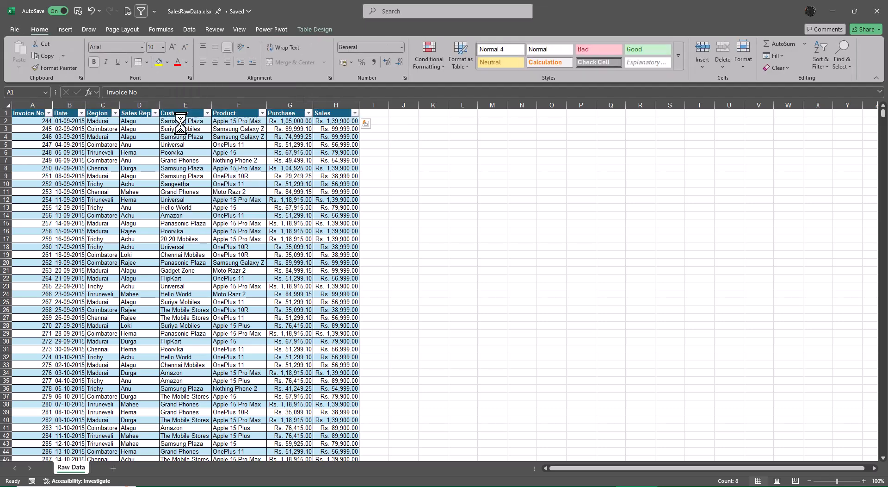
pyautogui.click(429, 176)
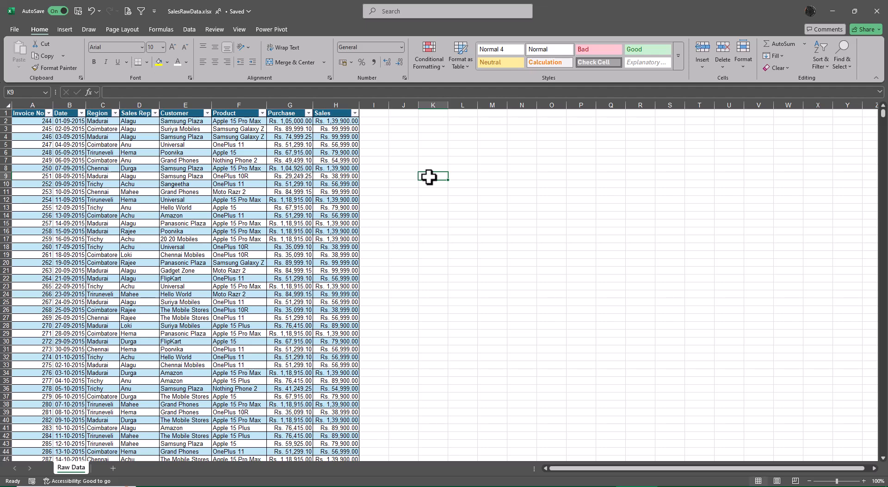
# Add a total row to Sales_Table and autofit the Sales column to its total.
pyautogui.click(306, 129)
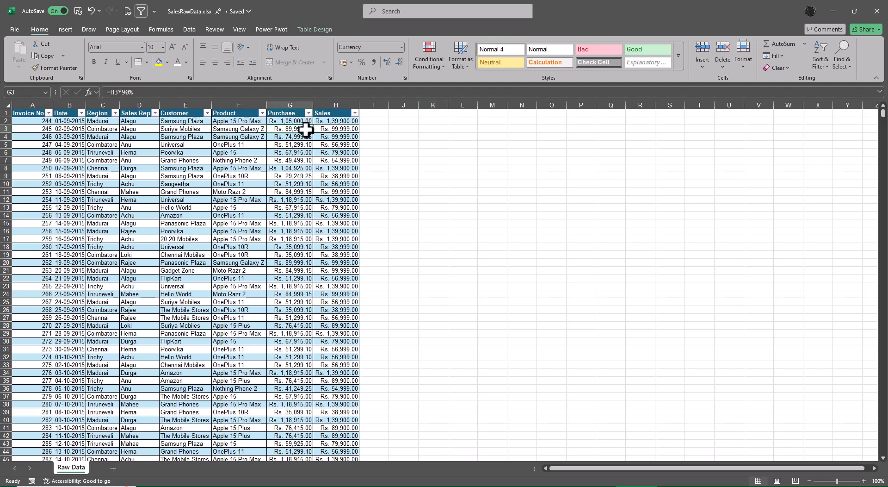
pyautogui.click(315, 29)
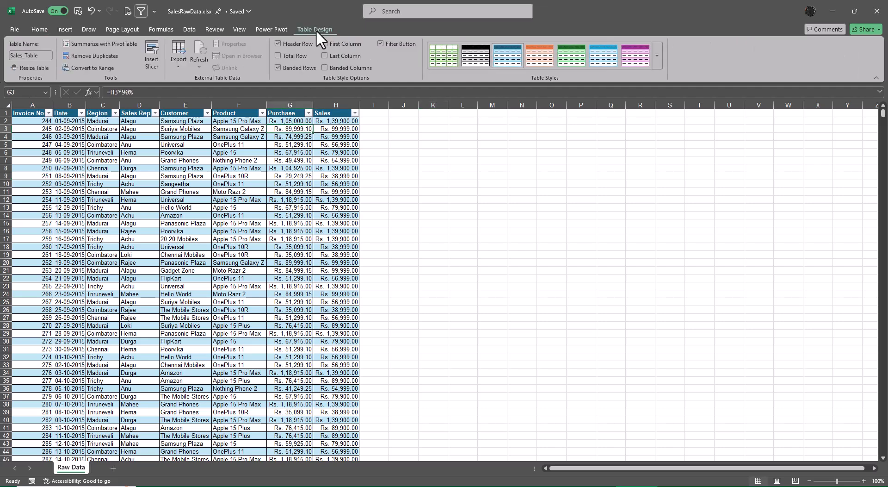
pyautogui.click(279, 56)
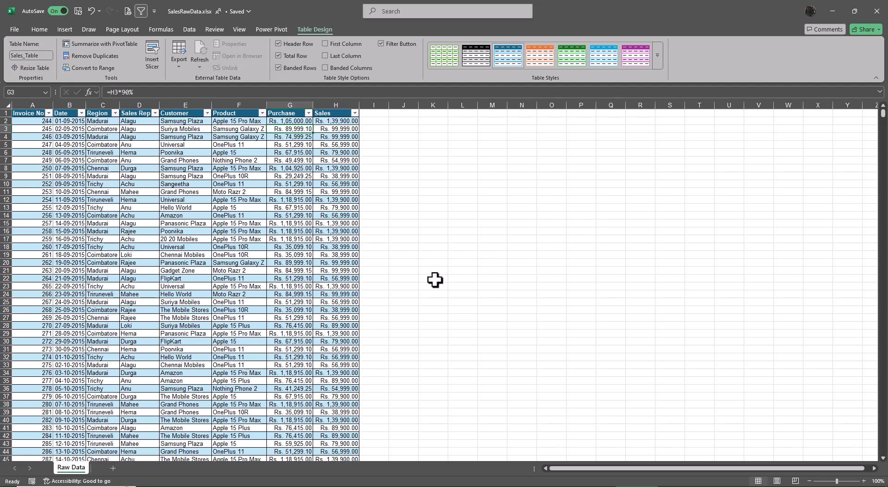
pyautogui.click(339, 240)
pyautogui.hotkey('ctrl', 'Down')
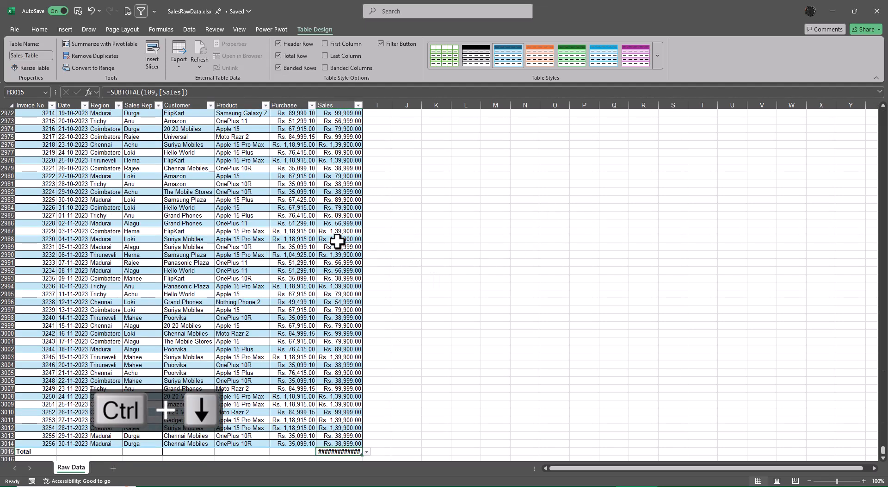
pyautogui.doubleClick(364, 105)
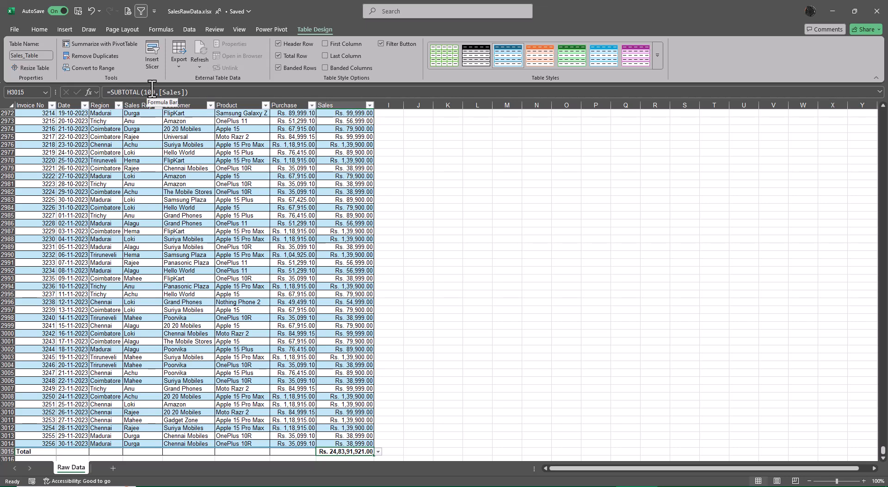
# Minimize the open workbooks and open Class 7 Working - EmployeeRawData Table Features.xlsx from the Excel Files folder in File Explorer.
pyautogui.click(832, 12)
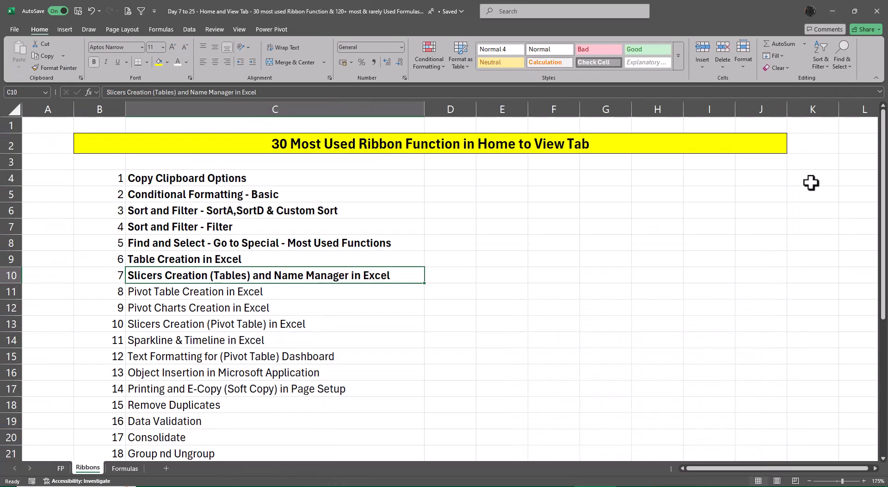
pyautogui.click(836, 10)
pyautogui.click(260, 130)
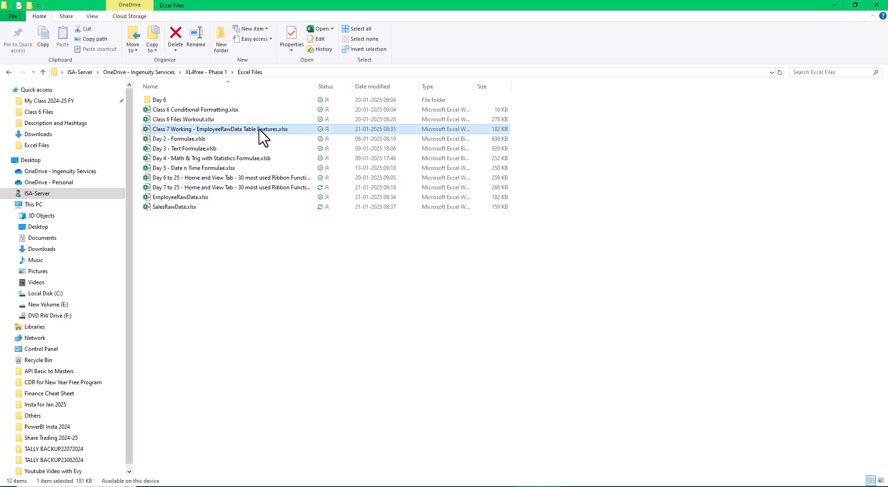
pyautogui.doubleClick(264, 130)
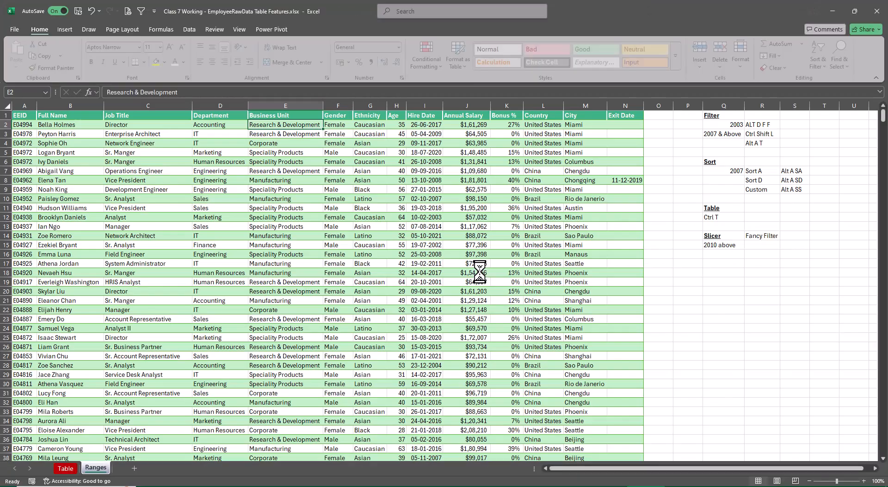
# Examine the formula in the Total row under the Exit Date column on the Ranges sheet.
pyautogui.click(530, 278)
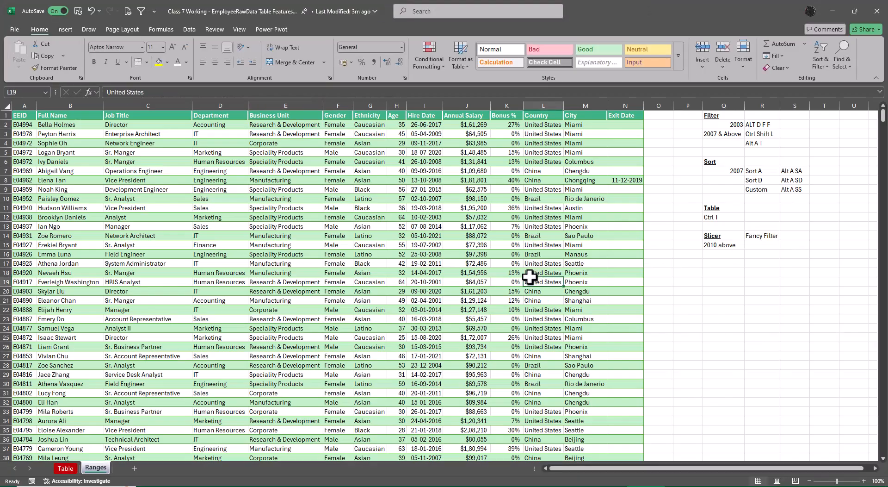
pyautogui.hotkey('ctrl', 'Down')
pyautogui.press('Right')
pyautogui.press('Down')
pyautogui.press('Down')
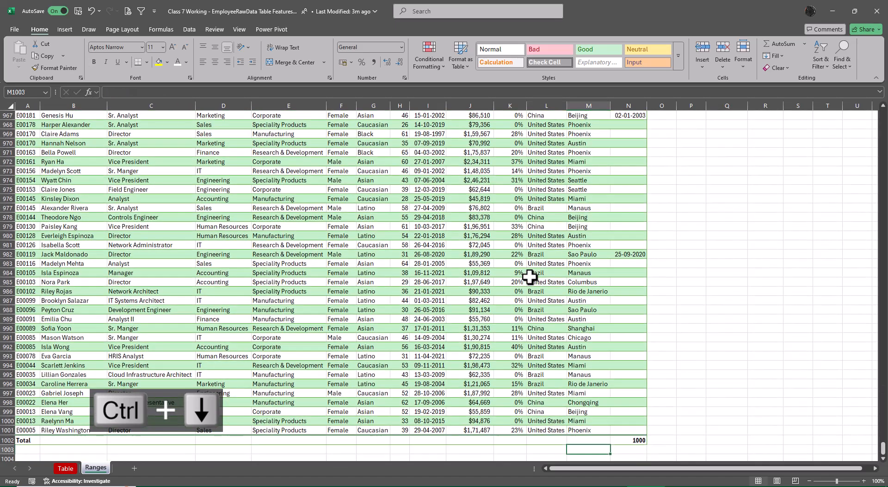
pyautogui.press('Up')
pyautogui.press('Right')
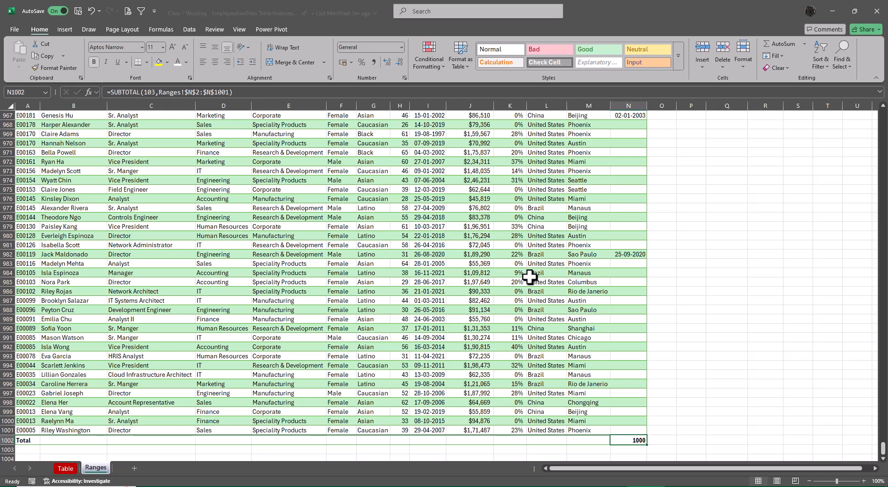
# Switch to the SalesRawData workbook and look through the available table styles for the sales table.
pyautogui.hotkey('alt', 'Tab')
pyautogui.hotkey('alt', 'Tab')
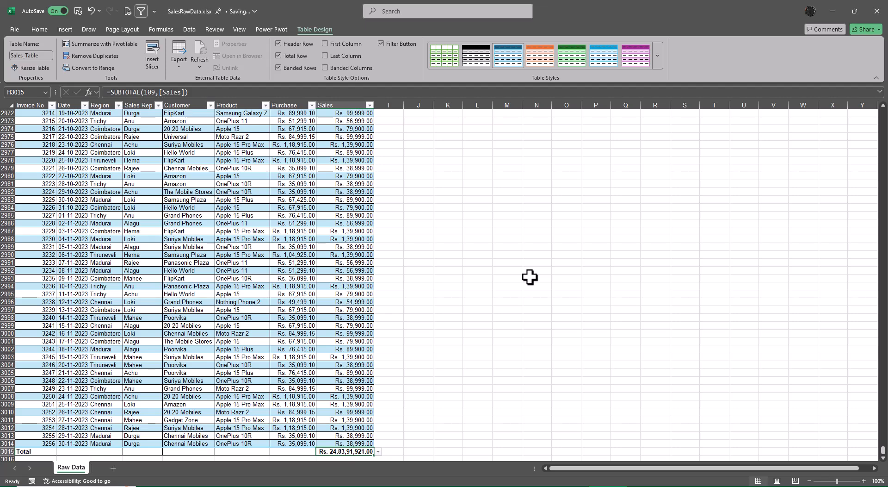
pyautogui.click(659, 56)
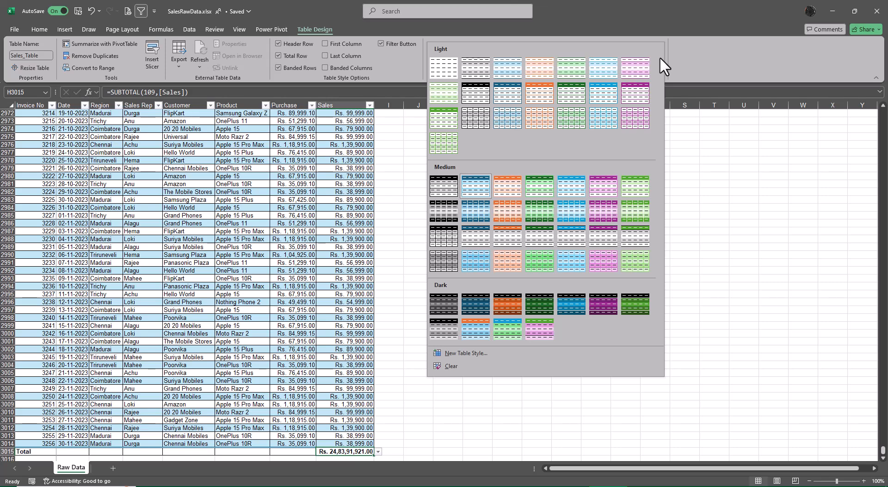
pyautogui.click(714, 212)
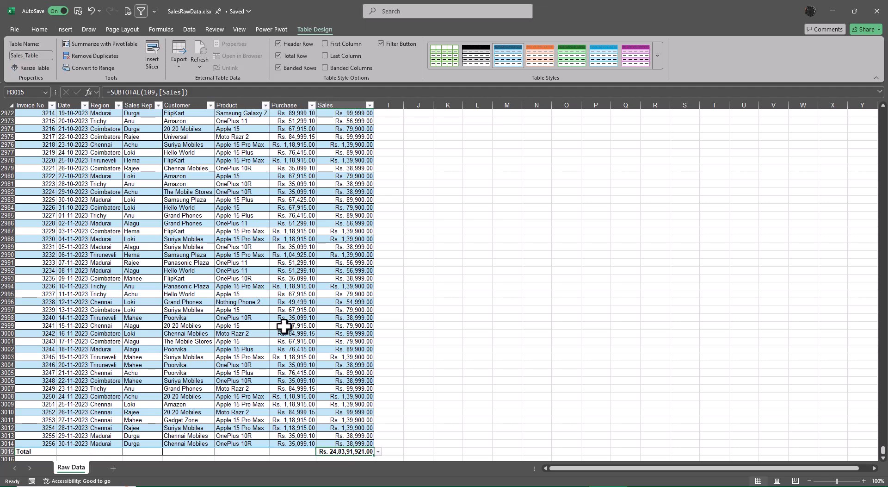
# Insert slicers for Region, Sales Rep, Customer and Product from the Product header cell of the sales table.
pyautogui.scroll(-5, 307, 353)
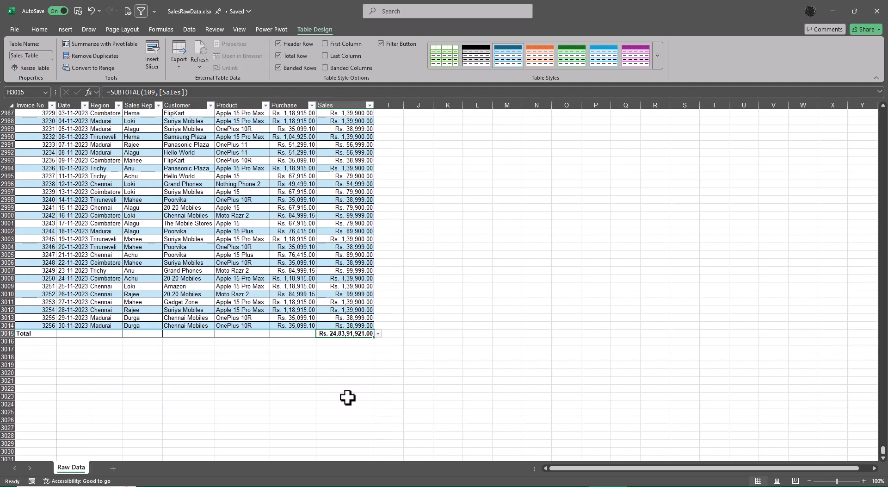
pyautogui.scroll(20, 448, 393)
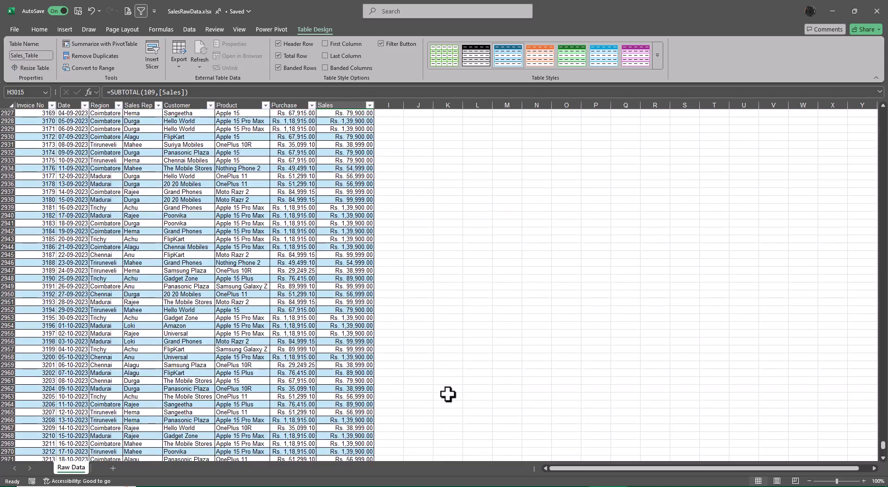
pyautogui.scroll(20, 447, 394)
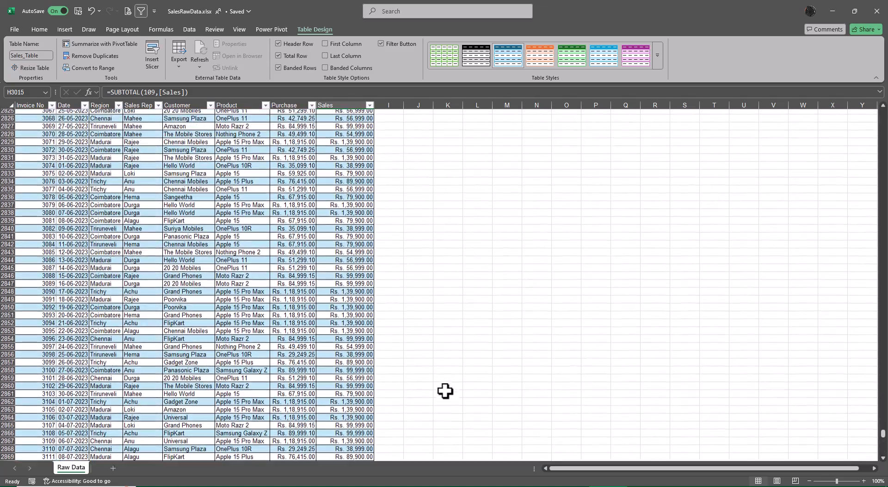
pyautogui.scroll(20, 445, 391)
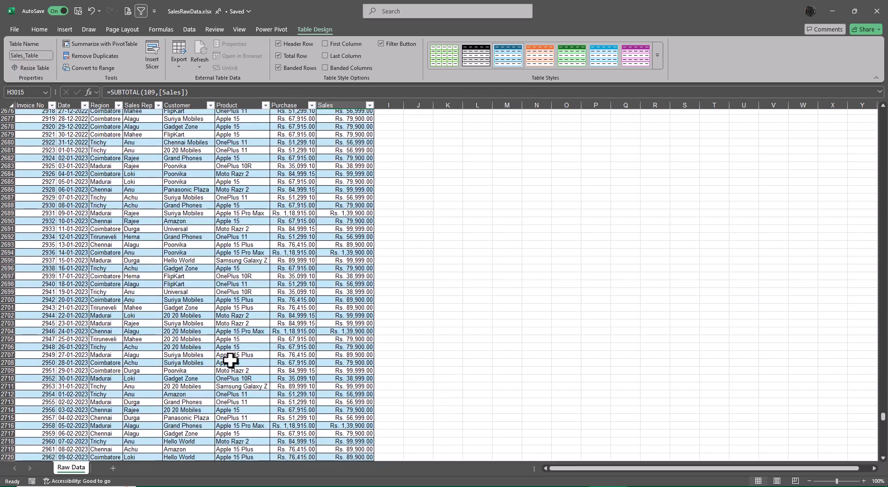
pyautogui.click(218, 362)
pyautogui.hotkey('ctrl', 'Up')
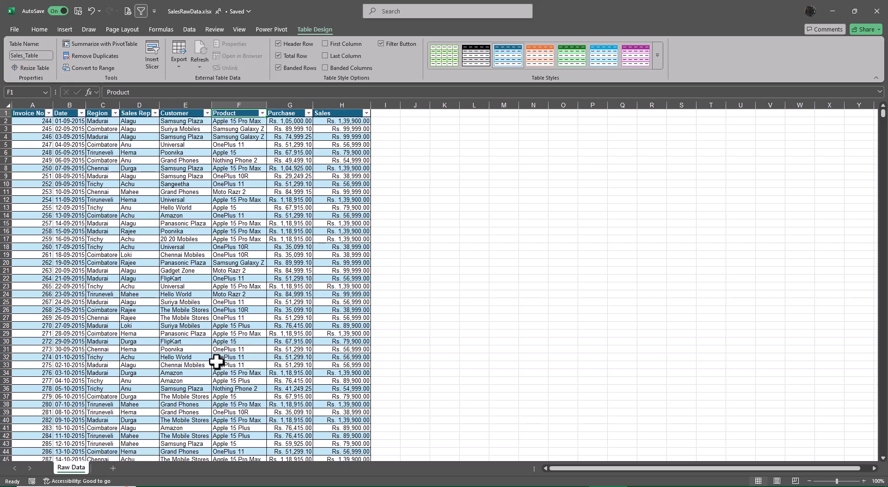
pyautogui.click(151, 51)
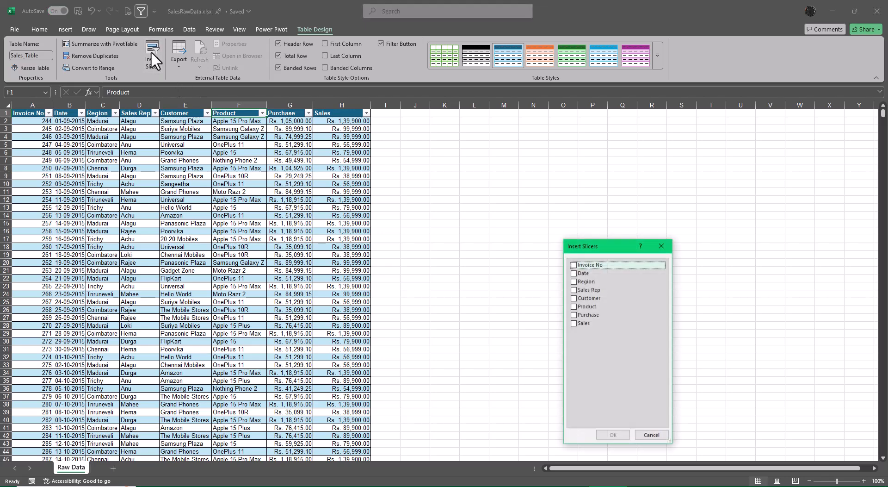
pyautogui.click(576, 282)
pyautogui.click(576, 290)
pyautogui.click(577, 298)
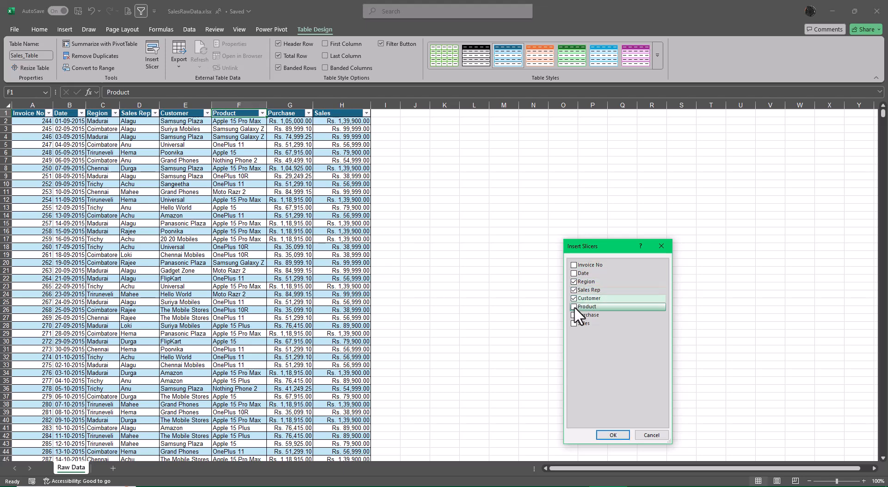
pyautogui.click(574, 307)
pyautogui.click(613, 434)
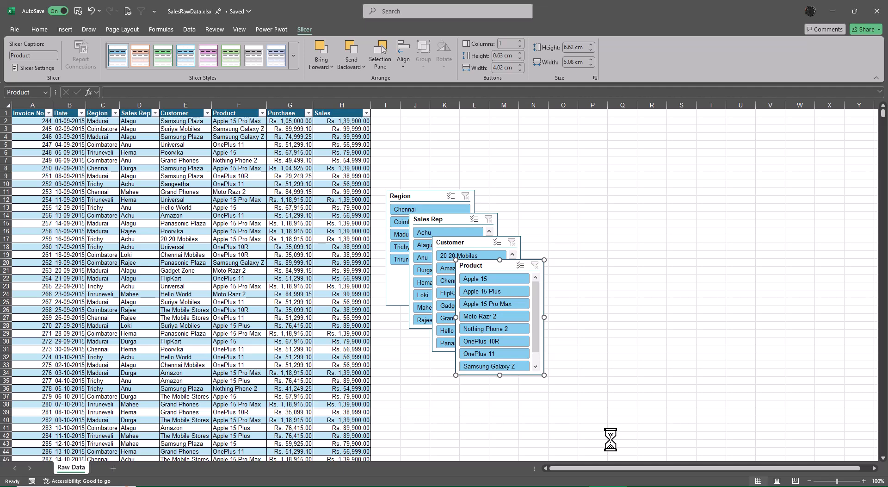
# Spread the overlapping Product, Customer and Sales Rep slicers out over the empty cells beside the table.
pyautogui.moveTo(506, 268); pyautogui.dragTo(708, 262)
pyautogui.moveTo(470, 241); pyautogui.dragTo(591, 254)
pyautogui.moveTo(452, 222); pyautogui.dragTo(552, 204)
# Place the Region slicer beside the table's first rows, shorten it to about 4.55 cm and apply the dark blue slicer style.
pyautogui.moveTo(425, 198); pyautogui.dragTo(416, 127)
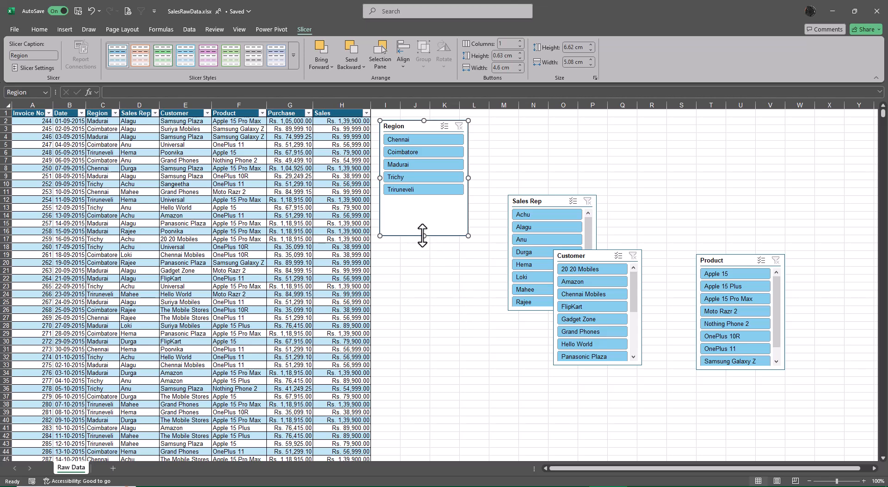
pyautogui.moveTo(424, 236); pyautogui.dragTo(423, 199)
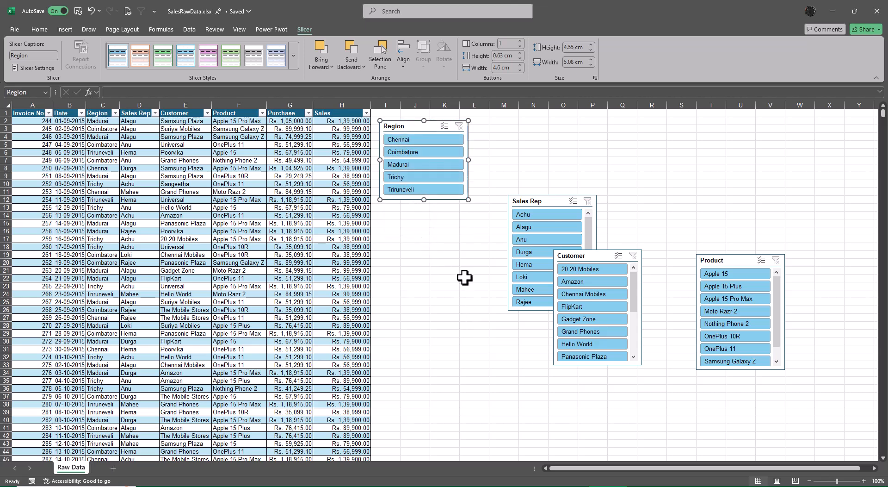
pyautogui.click(294, 50)
pyautogui.click(122, 112)
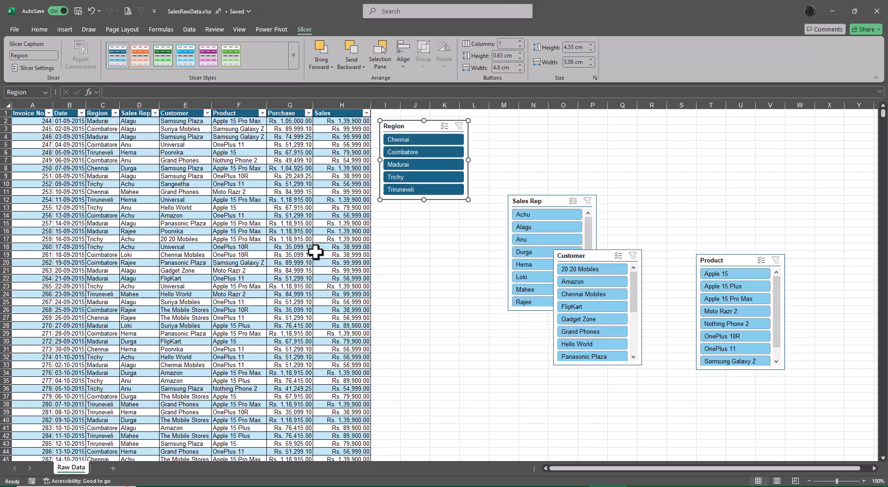
# Give the Sales Rep slicer 2 columns, about 3.94 cm height and the dark orange style, placing it directly below the Region slicer.
pyautogui.moveTo(531, 200); pyautogui.dragTo(495, 126)
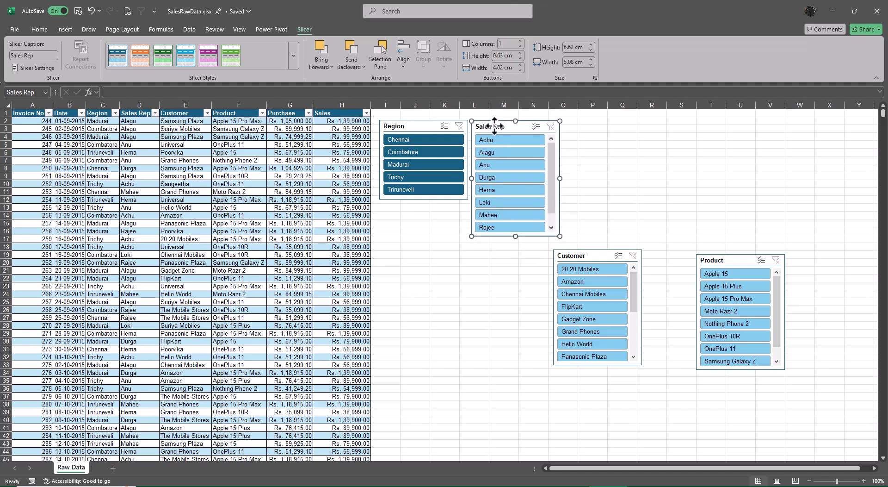
pyautogui.click(521, 40)
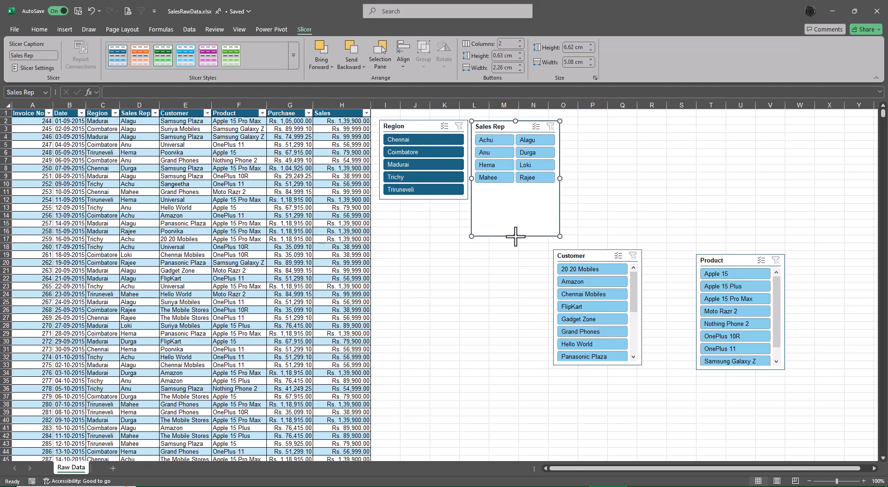
pyautogui.moveTo(516, 236); pyautogui.dragTo(517, 191)
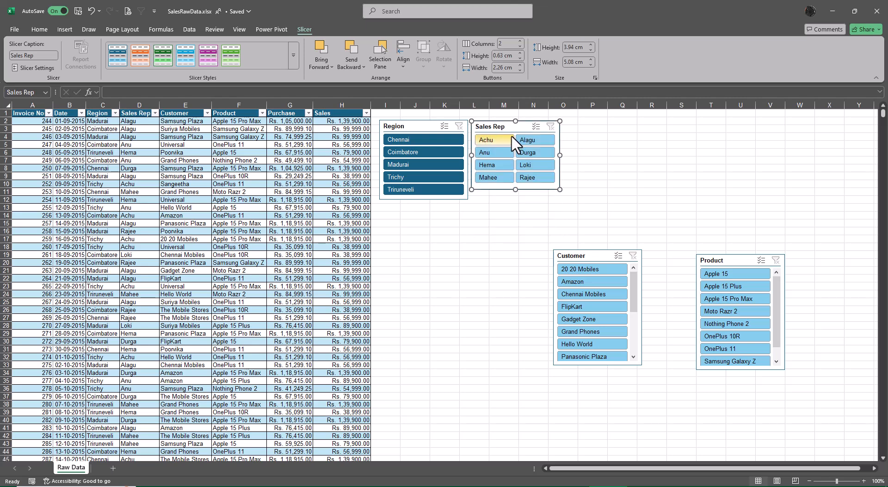
pyautogui.moveTo(519, 140); pyautogui.dragTo(421, 211)
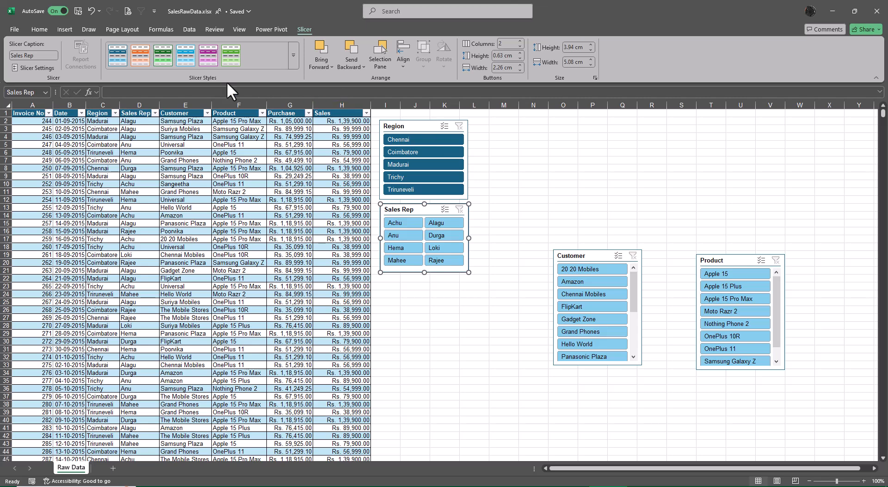
pyautogui.click(143, 57)
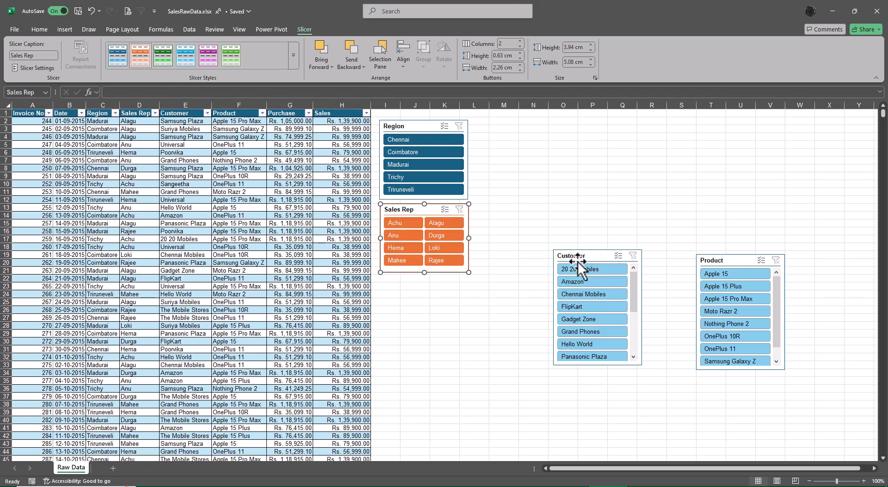
# Format the Customer slicer with 2 columns, about 7.36 by 5.95 cm, and the dark green style, placing it beside the Sales Rep slicer.
pyautogui.moveTo(577, 258); pyautogui.dragTo(527, 250)
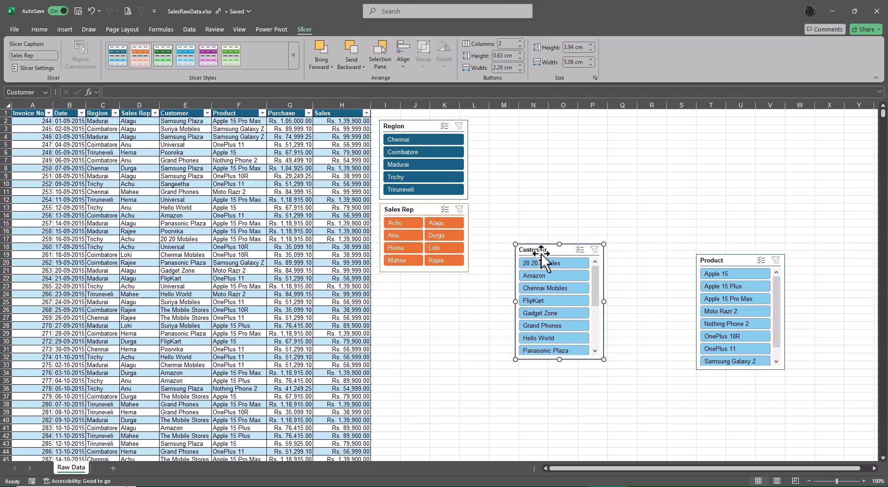
pyautogui.click(520, 41)
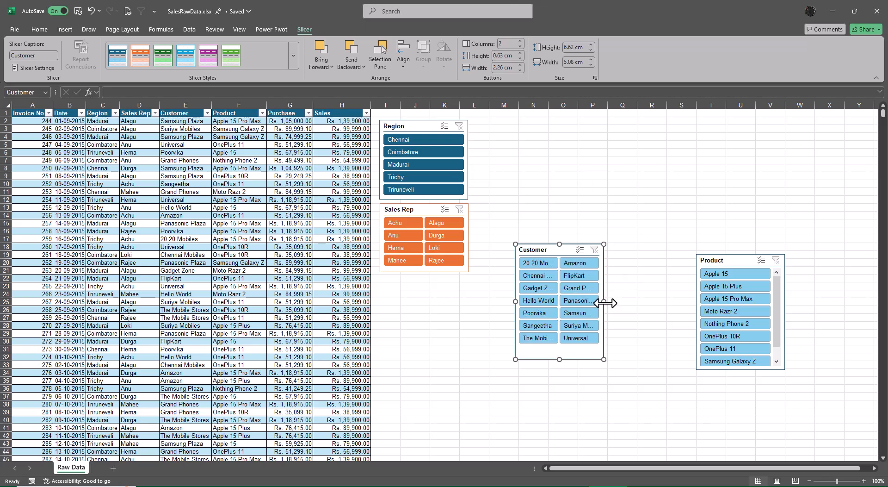
pyautogui.moveTo(606, 303); pyautogui.dragTo(645, 301)
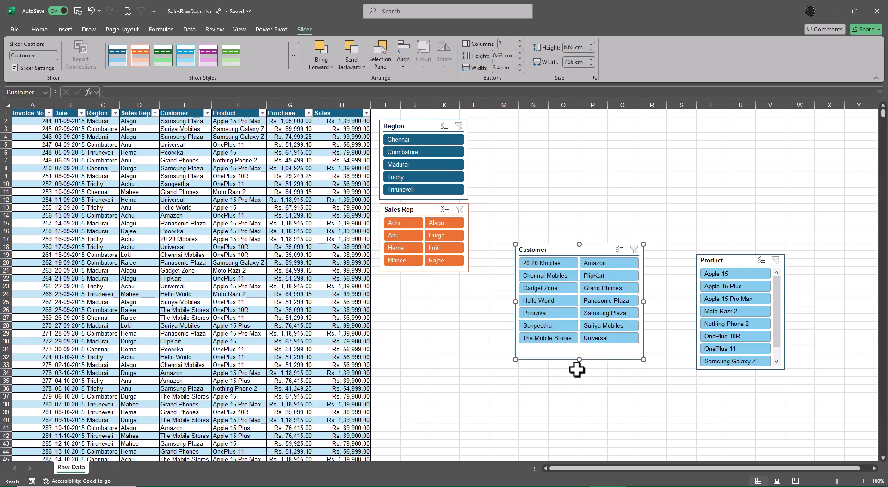
pyautogui.moveTo(579, 359); pyautogui.dragTo(580, 347)
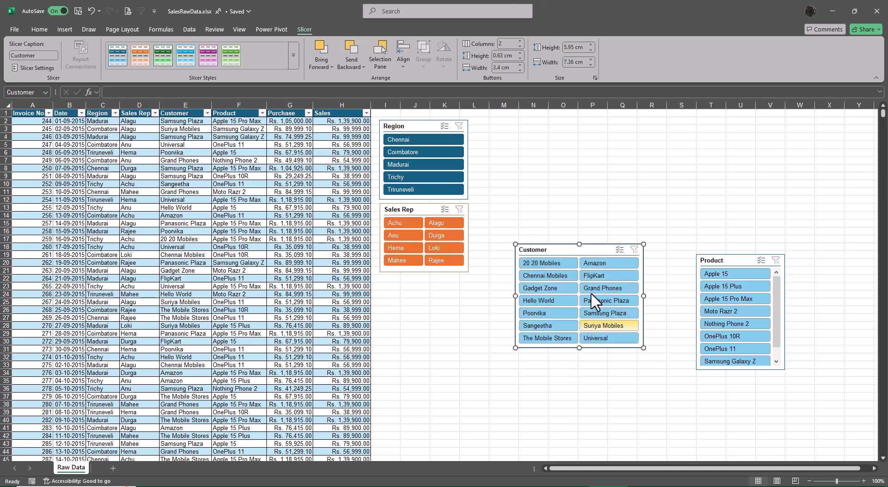
pyautogui.moveTo(565, 250); pyautogui.dragTo(525, 211)
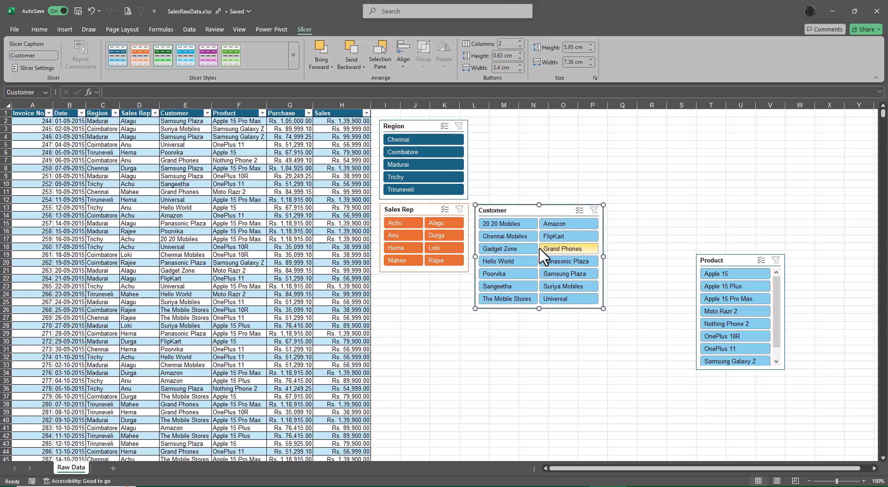
pyautogui.click(163, 58)
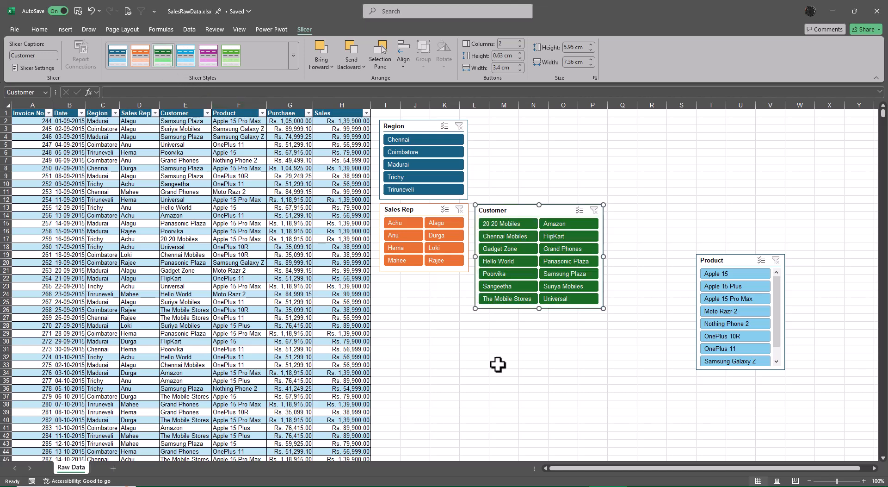
# Arrange the Product slicer in 2 columns and resize it to about 6.72 cm wide and 3.94 cm high.
pyautogui.moveTo(722, 262); pyautogui.dragTo(686, 256)
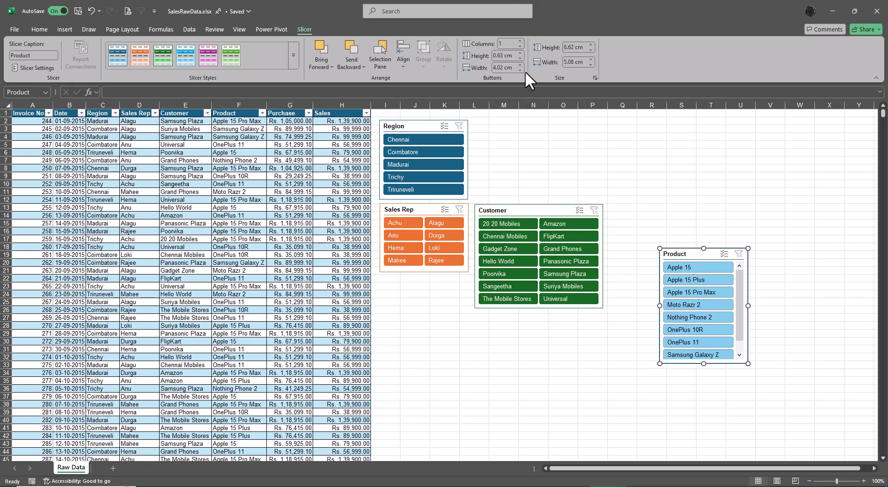
pyautogui.click(520, 42)
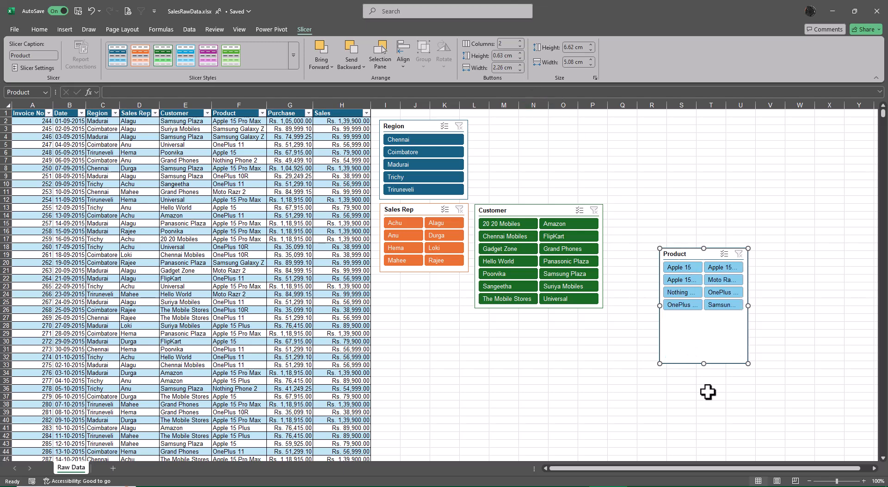
pyautogui.moveTo(704, 360); pyautogui.dragTo(708, 318)
pyautogui.moveTo(748, 283); pyautogui.dragTo(777, 283)
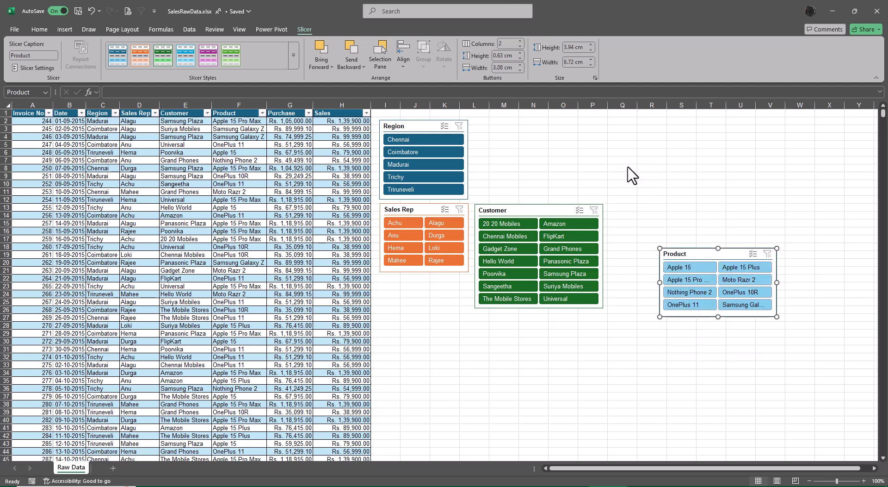
# Place the Product slicer above the Customer slicer, widen it to about 7.75 cm and apply the dark purple style.
pyautogui.click(688, 257)
pyautogui.moveTo(686, 257); pyautogui.dragTo(505, 133)
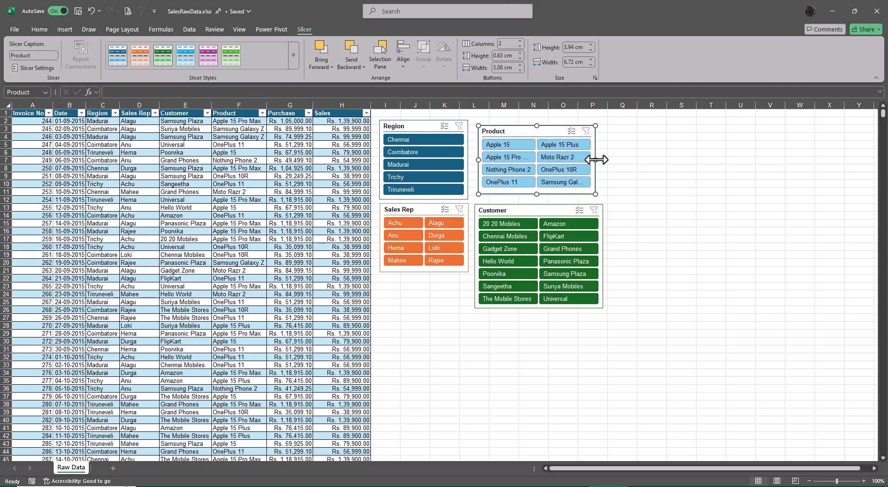
pyautogui.moveTo(596, 160); pyautogui.dragTo(615, 158)
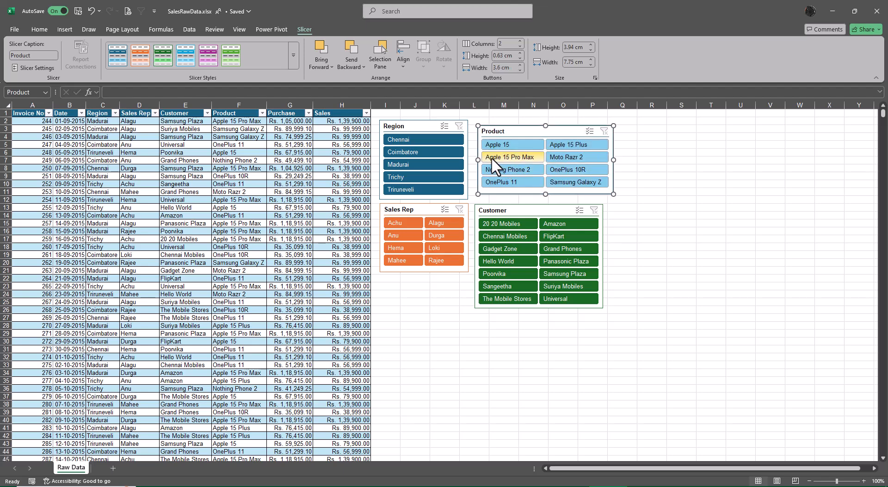
pyautogui.moveTo(504, 133)
pyautogui.mouseDown()
pyautogui.moveTo(494, 132)
pyautogui.moveTo(516, 131)
pyautogui.mouseUp()
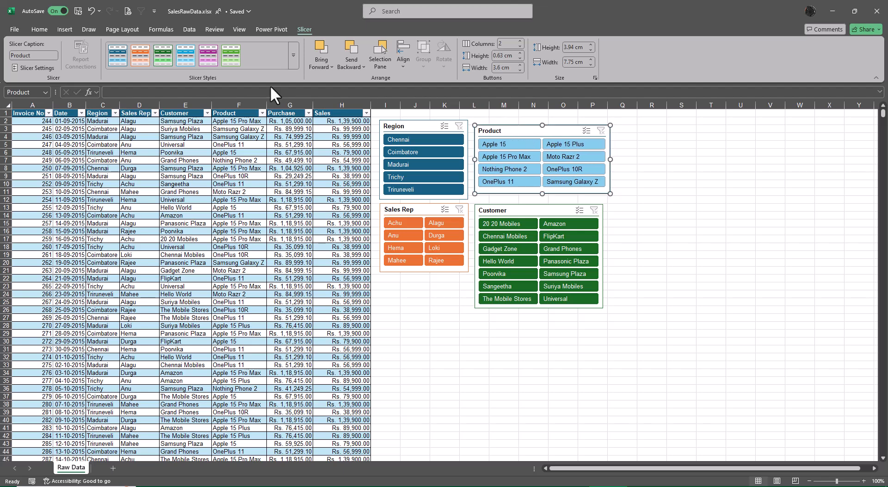
pyautogui.click(209, 57)
pyautogui.click(698, 296)
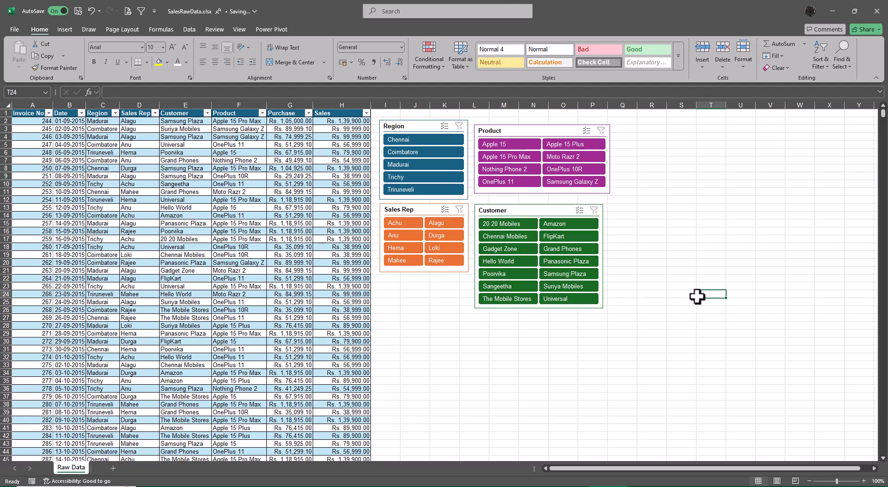
# Change the Product slicer's colour to the dark bright-blue slicer style.
pyautogui.click(541, 127)
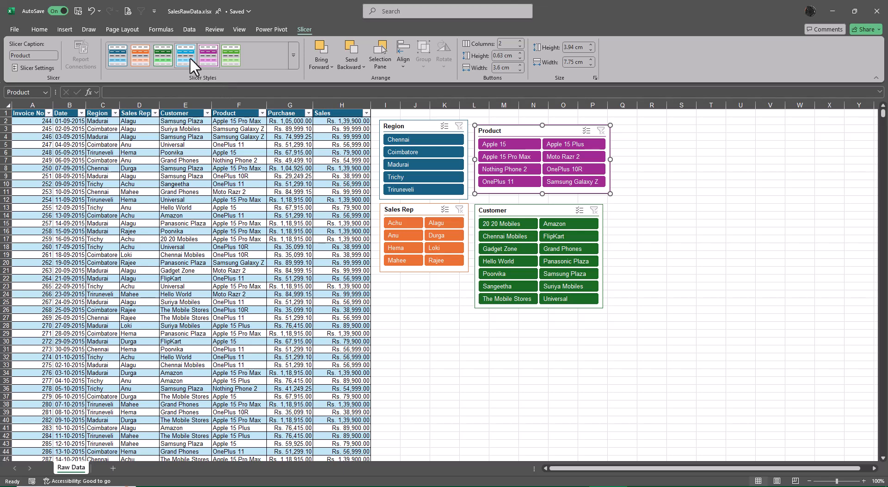
pyautogui.click(187, 55)
pyautogui.click(711, 245)
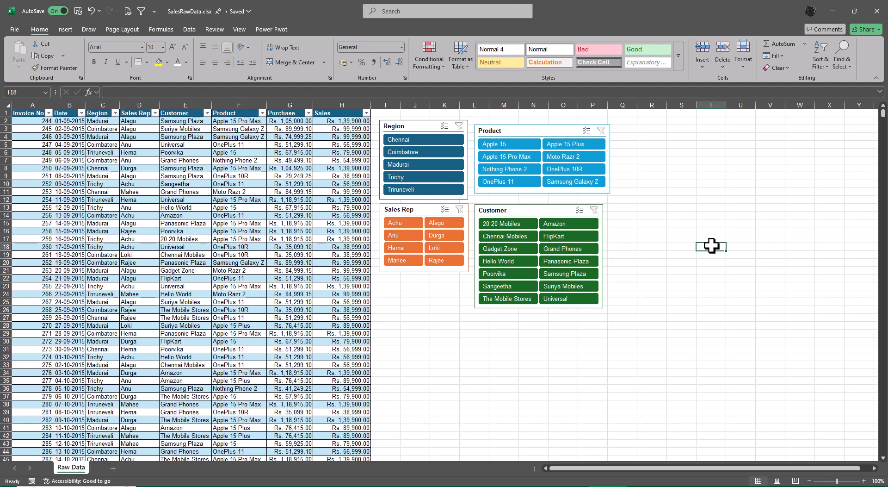
# Use the slicers to filter the table to region Chennai, product Apple 15 Pro Max and customer Poorvika.
pyautogui.click(424, 139)
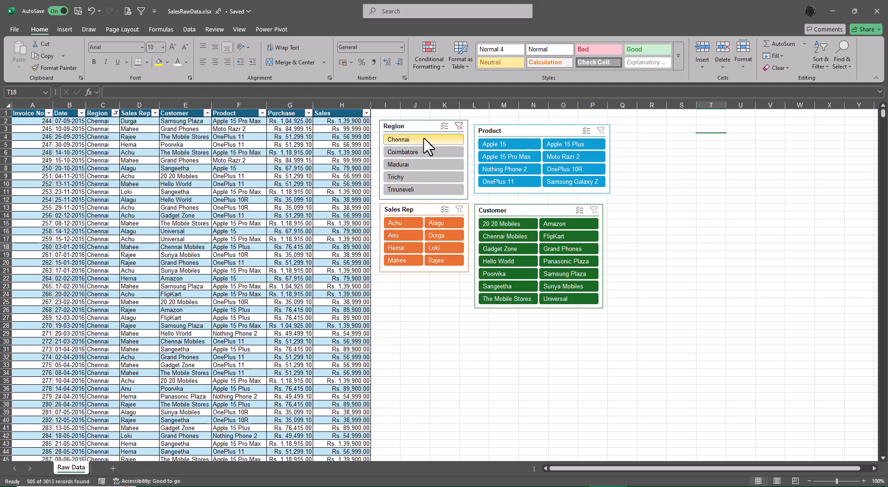
pyautogui.click(495, 157)
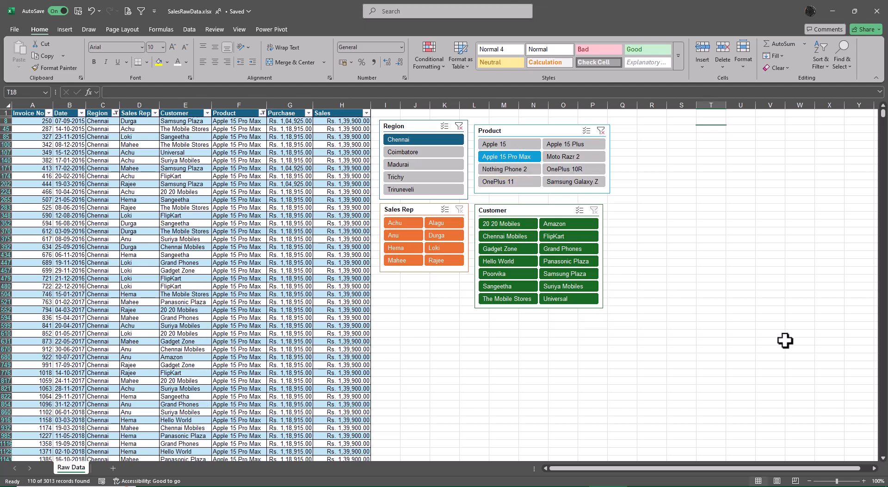
pyautogui.click(510, 274)
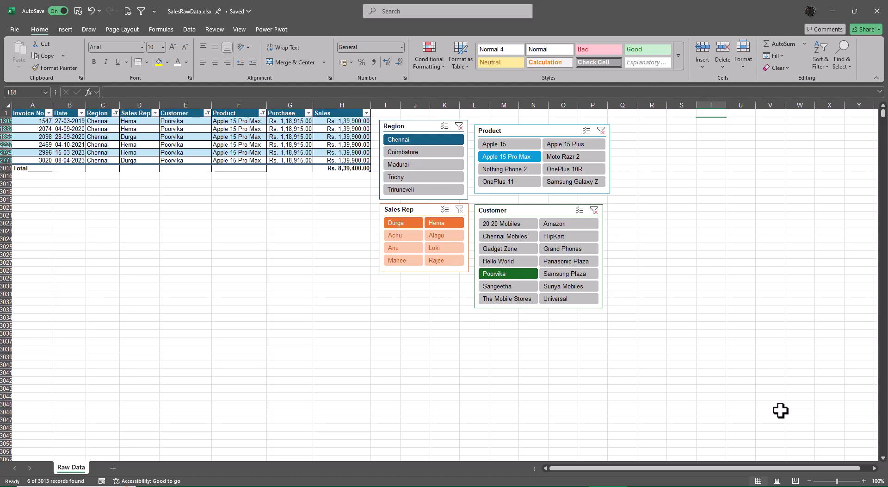
# Clear the filters of the Customer, Product and Region slicers.
pyautogui.click(595, 210)
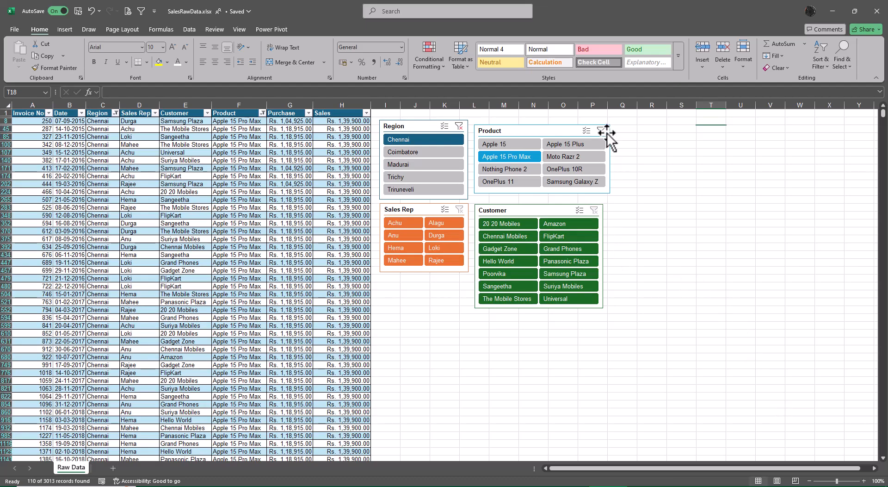
pyautogui.click(601, 131)
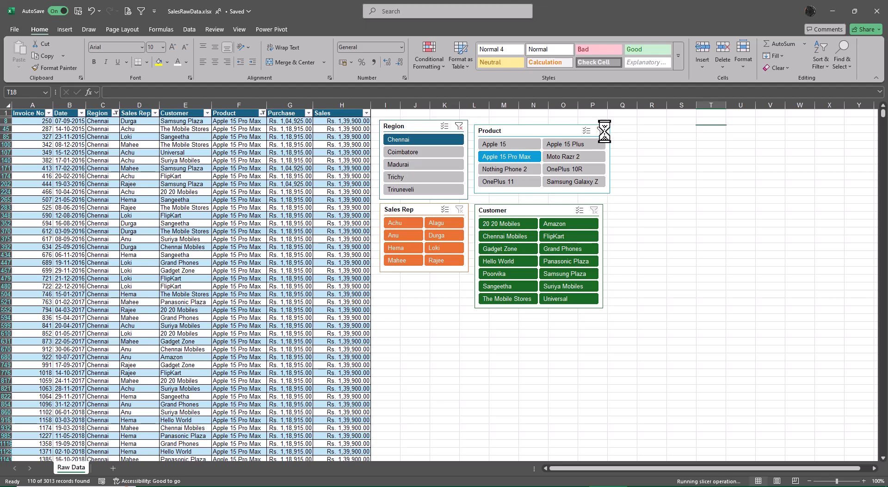
pyautogui.click(459, 126)
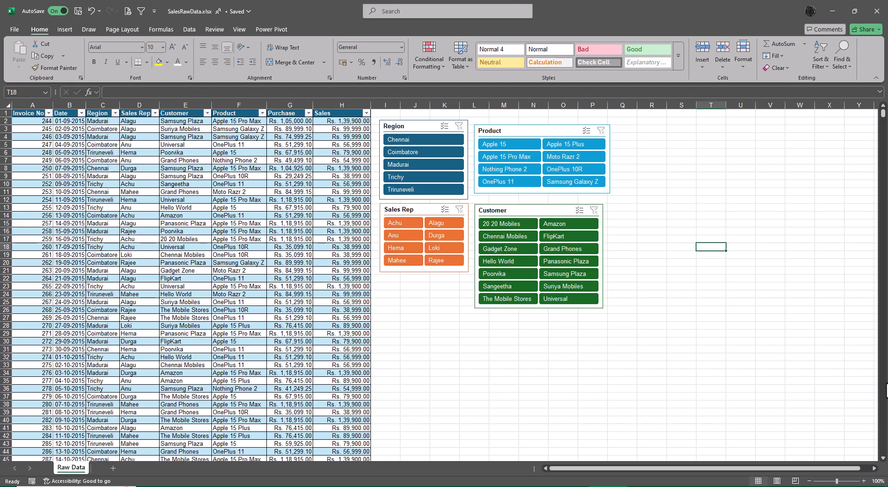
# Filter the Region column to Chennai and the Product column to Apple 15 Pro Max with the table's header filters.
pyautogui.click(115, 114)
pyautogui.click(53, 236)
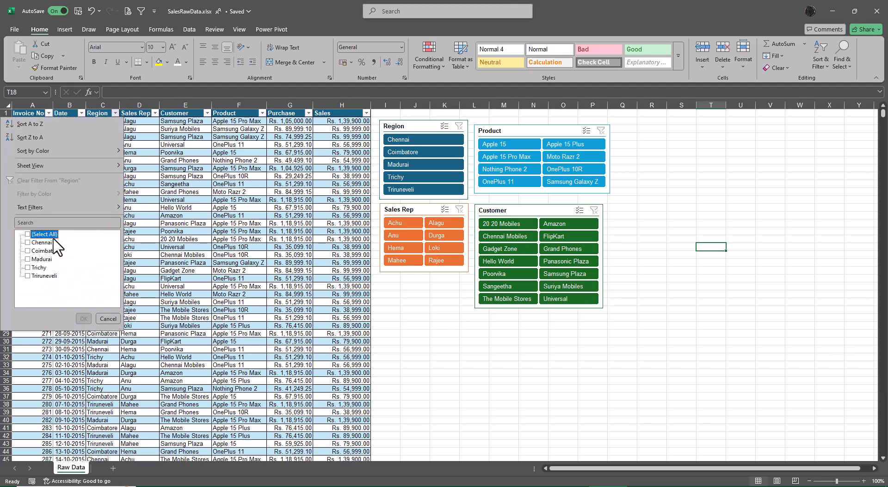
pyautogui.click(44, 243)
pyautogui.click(83, 319)
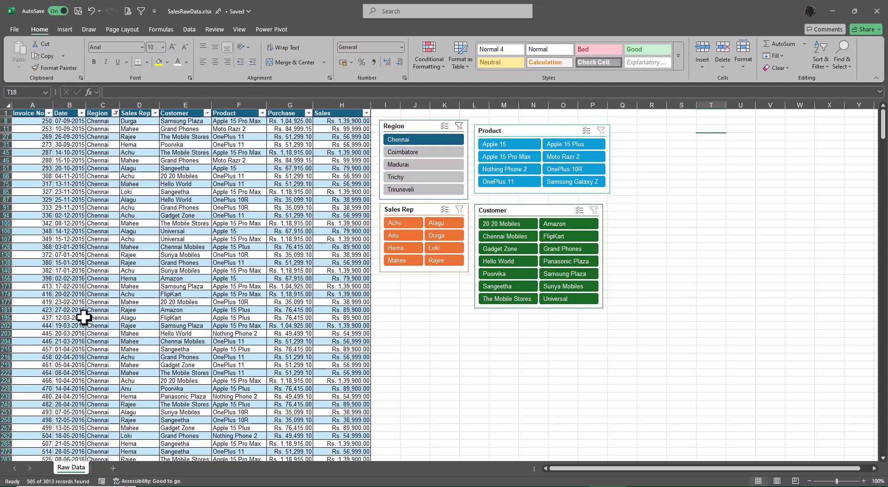
pyautogui.click(263, 115)
pyautogui.click(170, 235)
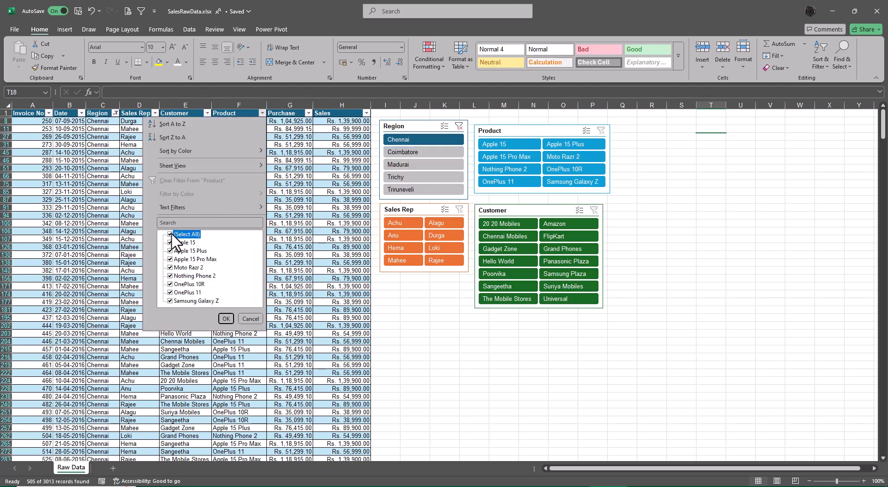
pyautogui.click(177, 259)
pyautogui.click(225, 319)
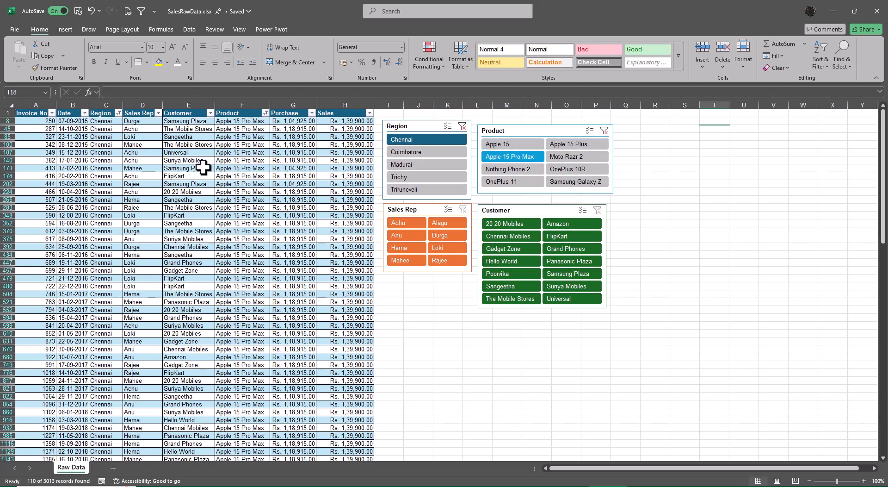
# Filter the Customer column to only Poorvika with its header filter.
pyautogui.click(210, 113)
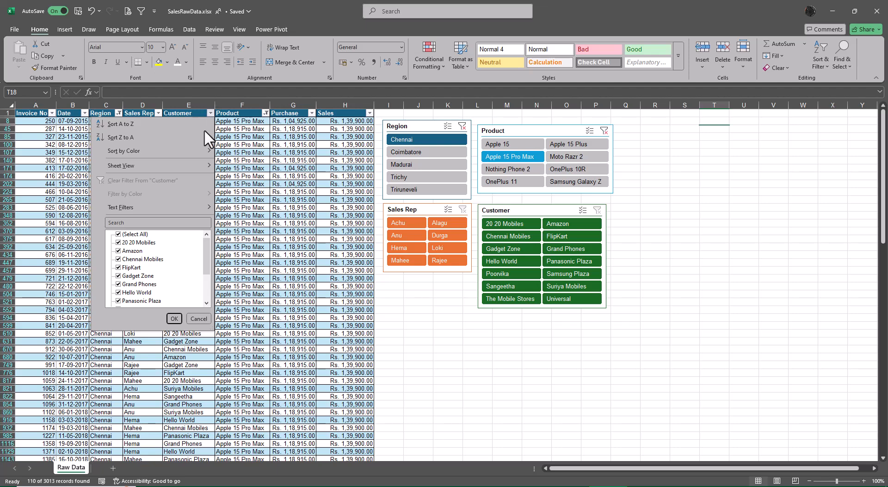
pyautogui.click(118, 235)
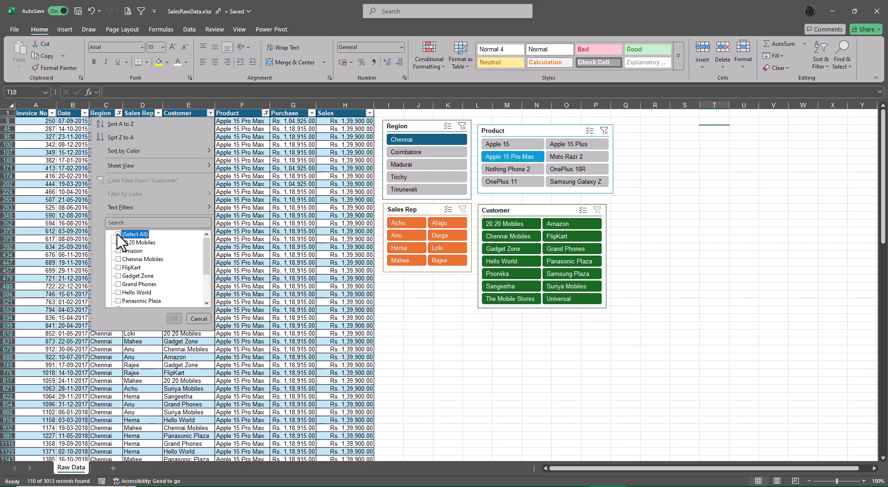
pyautogui.scroll(-2, 176, 280)
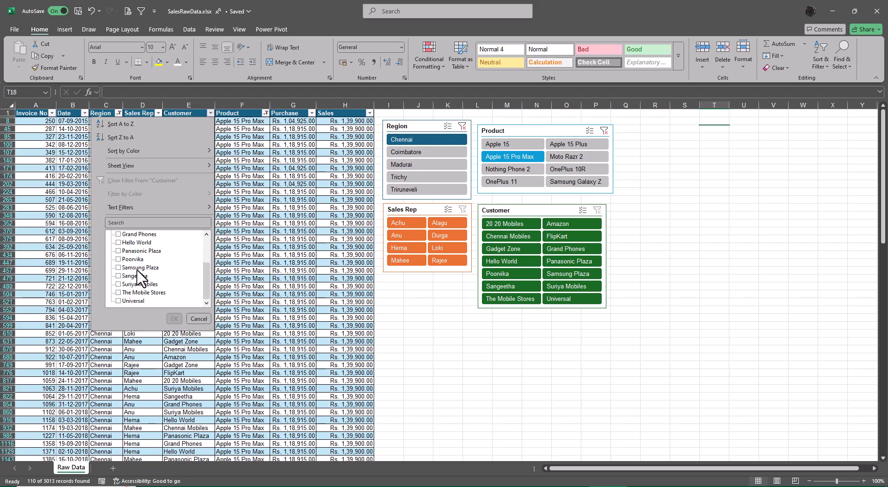
pyautogui.click(134, 260)
pyautogui.click(175, 318)
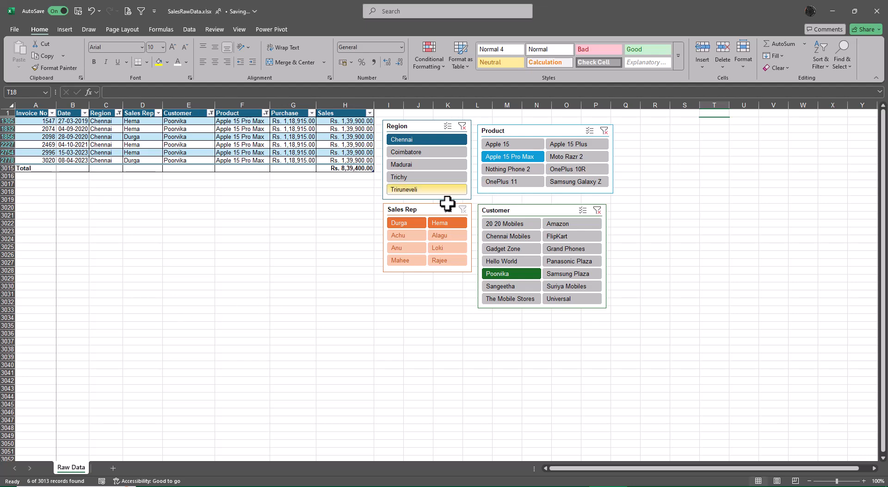
# Reset the Customer, Product and Region slicers to show all records again.
pyautogui.click(597, 210)
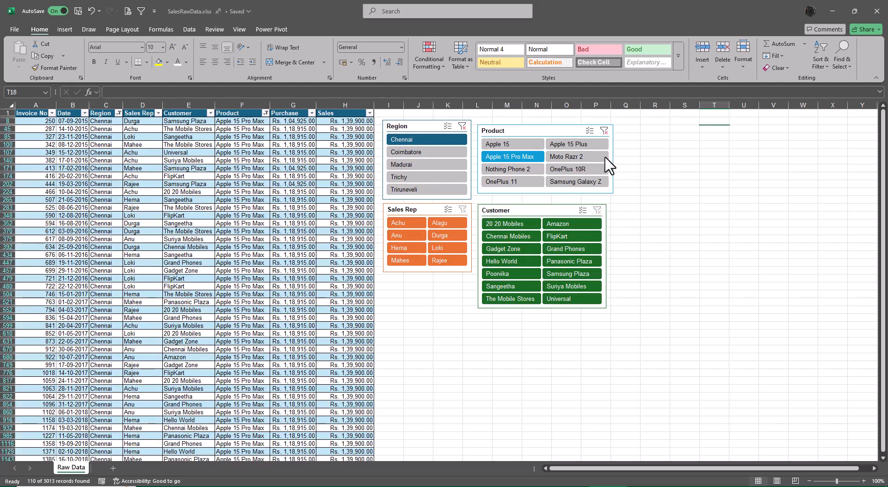
pyautogui.click(604, 130)
pyautogui.click(462, 126)
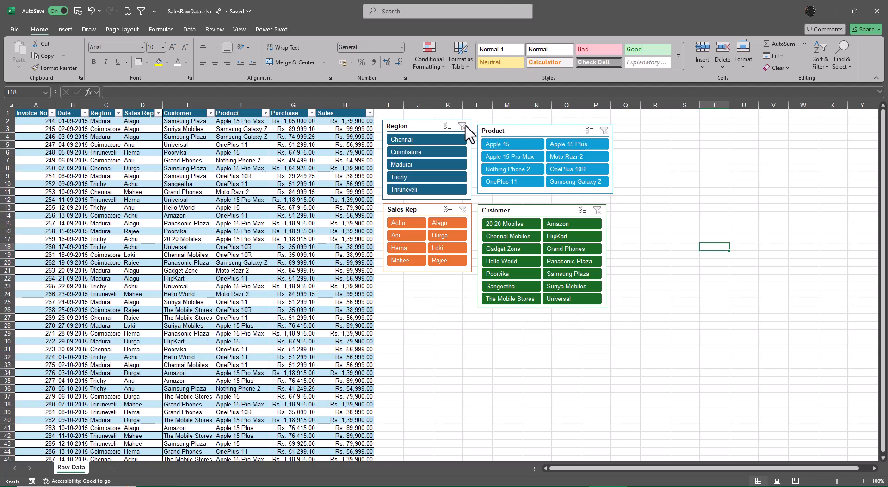
# Filter with the slicers to Chennai, Apple 15 Pro Max and Poorvika, and select the Sales total cell.
pyautogui.click(428, 138)
pyautogui.click(510, 156)
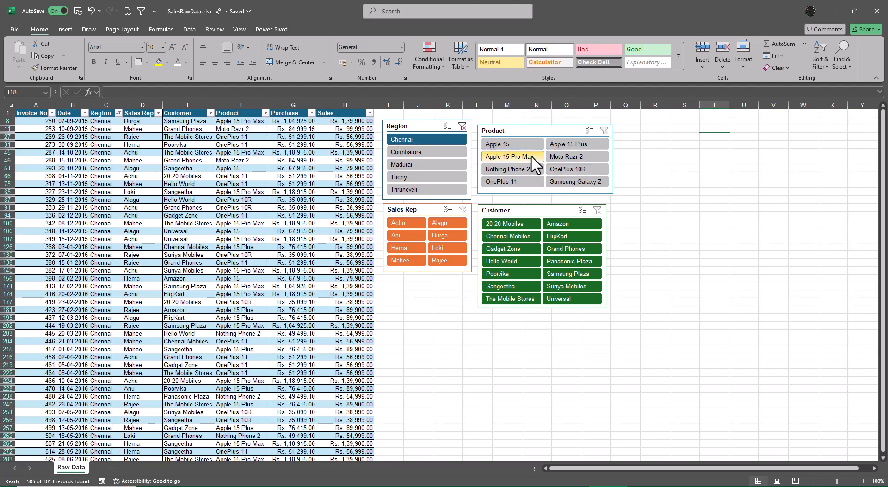
pyautogui.click(508, 274)
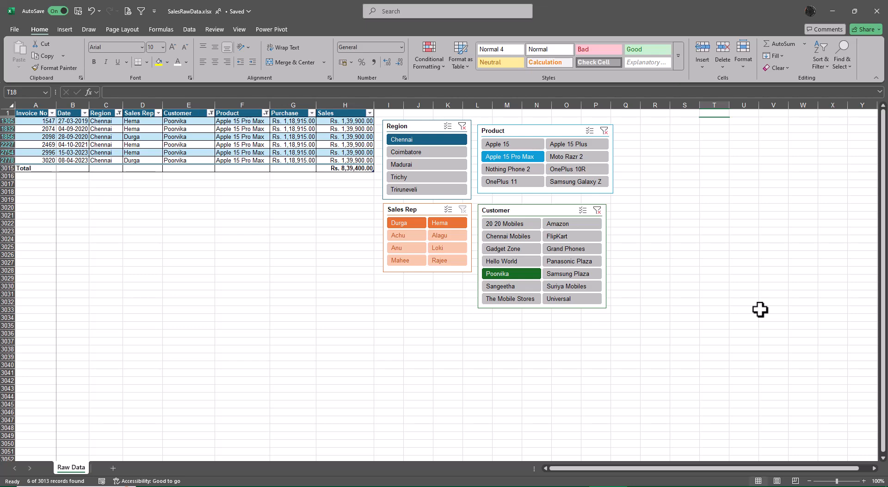
pyautogui.click(353, 169)
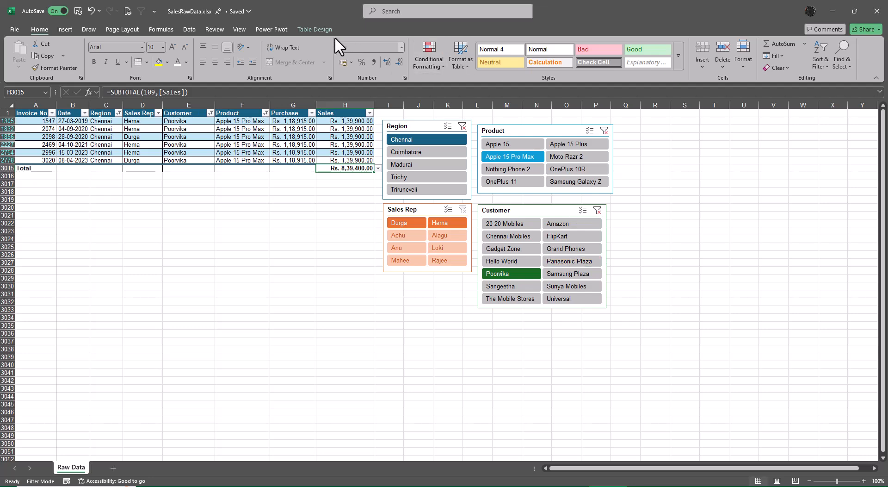
pyautogui.click(308, 28)
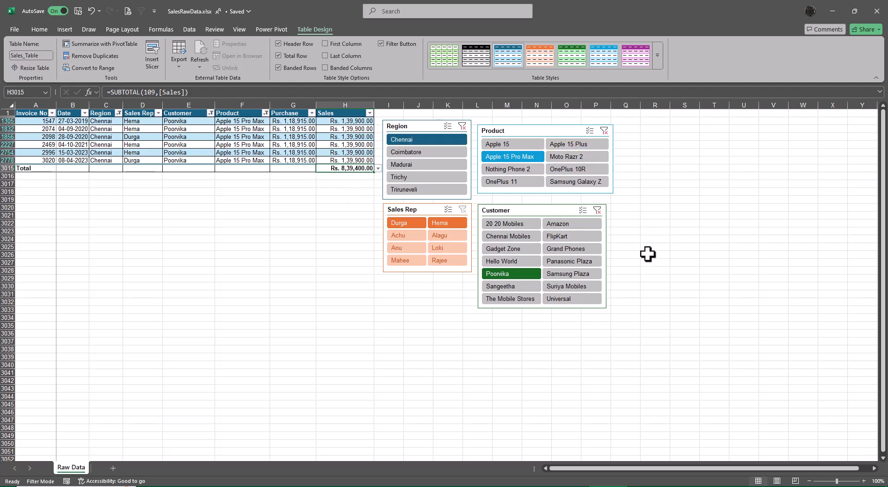
# Filter by three different sales reps in turn with the Sales Rep slicer, and clear that slicer's filter.
pyautogui.click(401, 234)
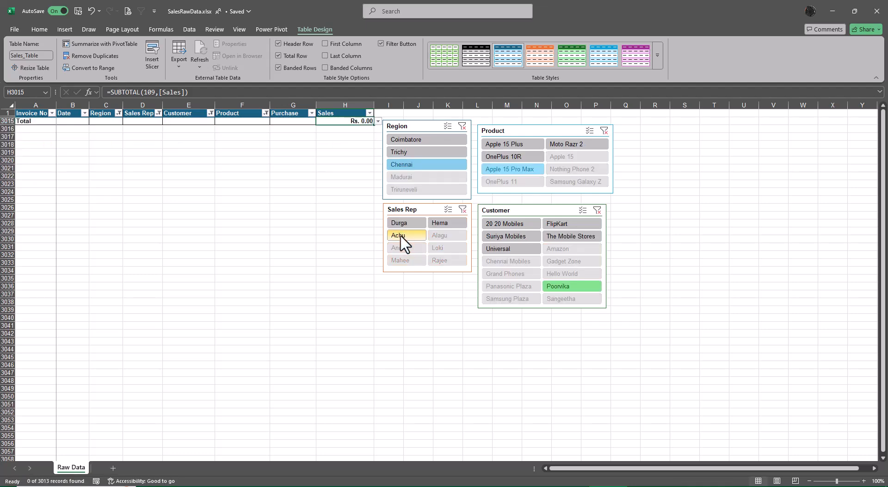
pyautogui.click(402, 224)
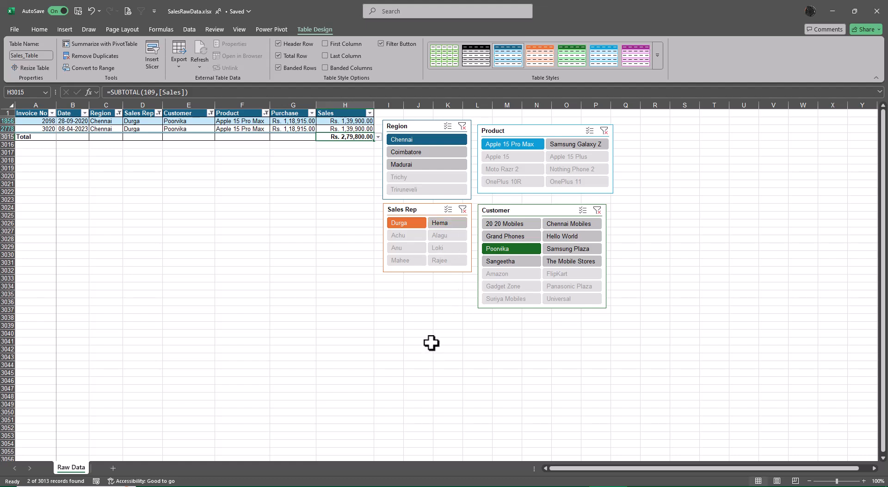
pyautogui.click(442, 224)
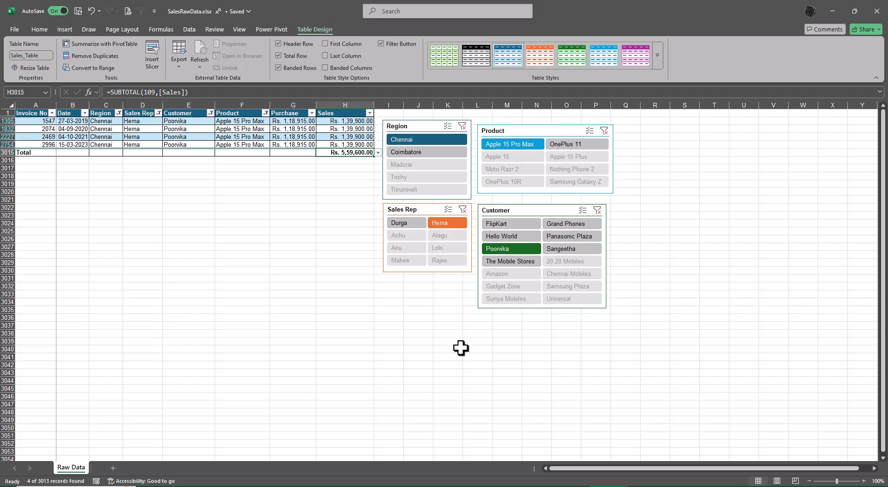
pyautogui.click(463, 210)
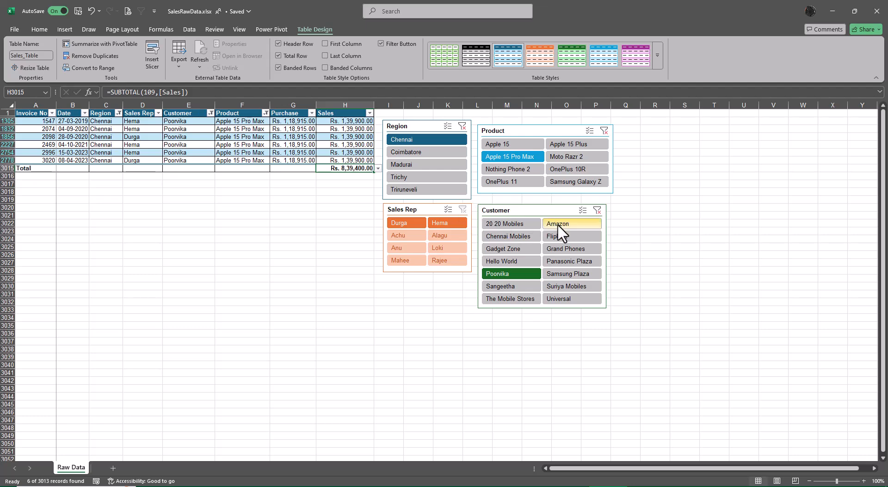
# Clear the Customer slicer's filter and go to the Sales total at the end of the table.
pyautogui.click(598, 211)
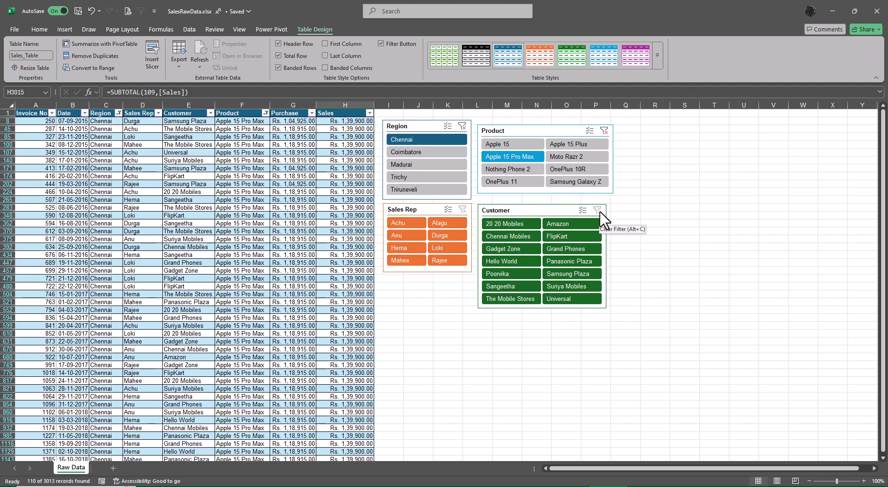
pyautogui.click(327, 145)
pyautogui.hotkey('ctrl', 'Down')
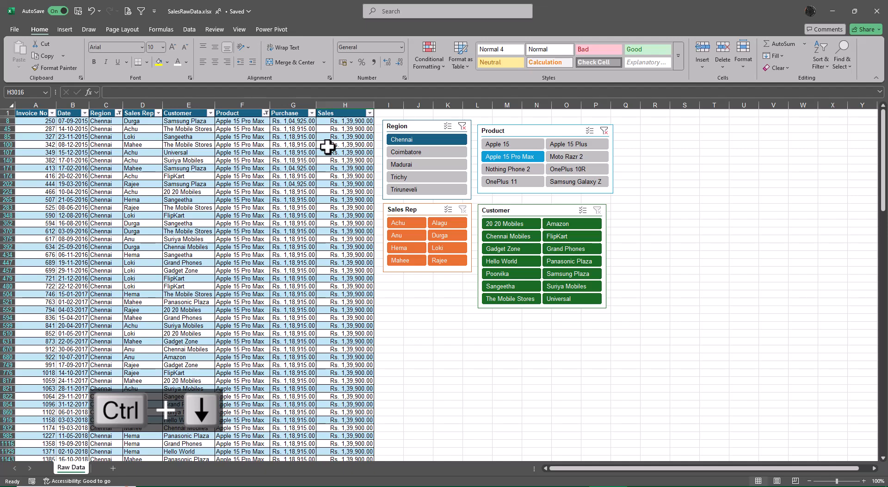
pyautogui.click(366, 152)
pyautogui.hotkey('ctrl', 'Down')
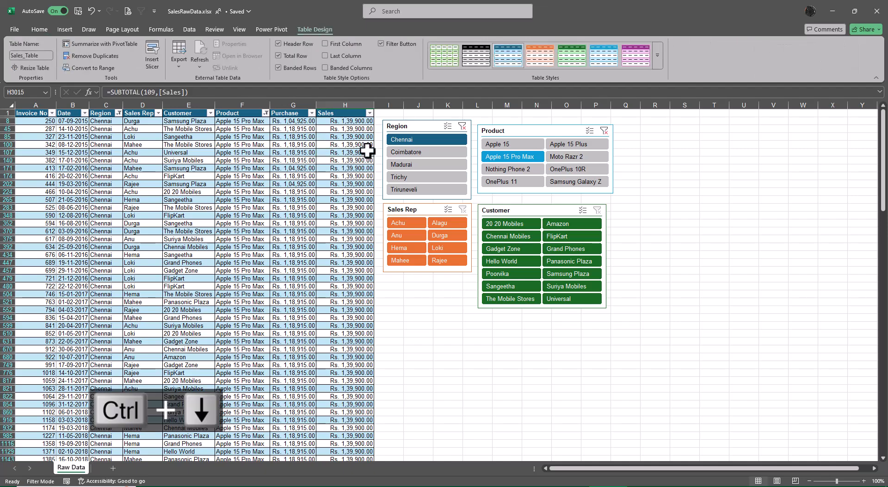
pyautogui.scroll(-5, 310, 391)
pyautogui.scroll(-20, 320, 380)
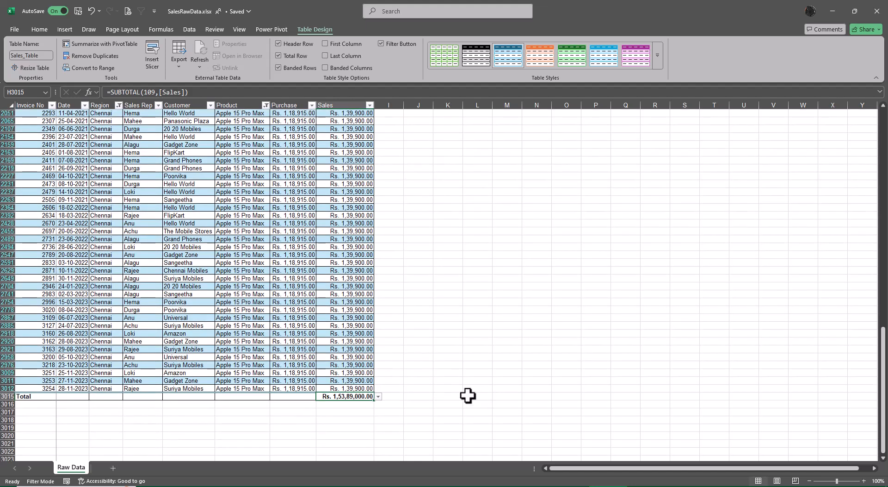
# Clear the Product slicer's filter, leaving only Chennai filtered, and go to the Sales total in the last table row.
pyautogui.click(424, 421)
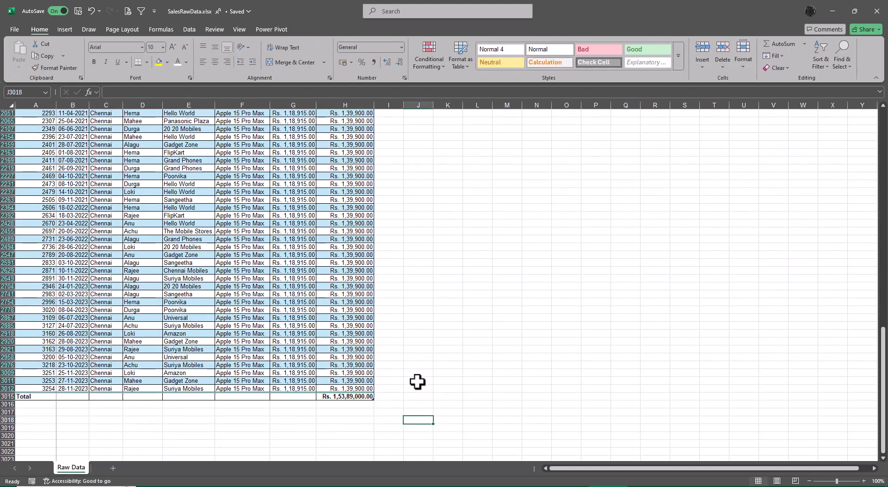
pyautogui.hotkey('ctrl', 'Up')
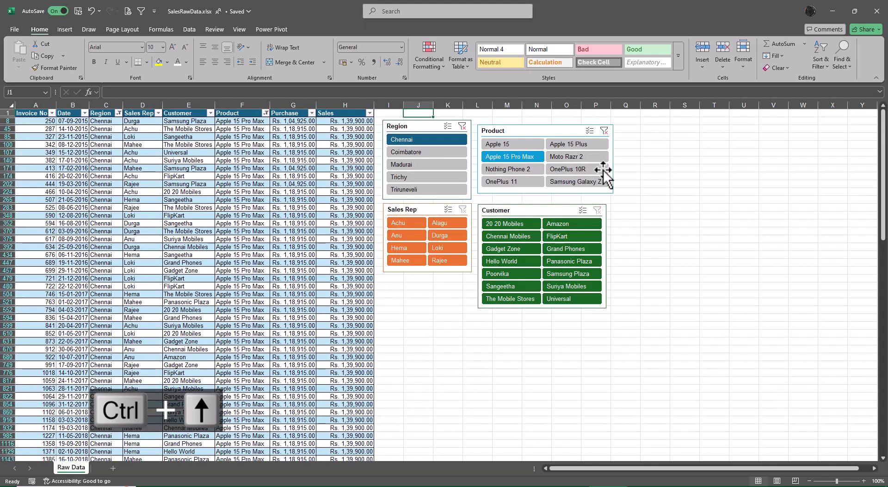
pyautogui.click(604, 131)
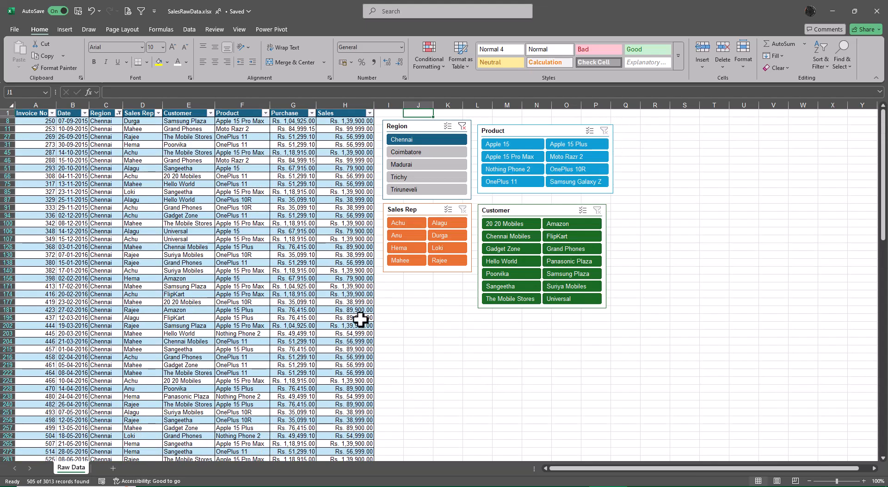
pyautogui.click(385, 290)
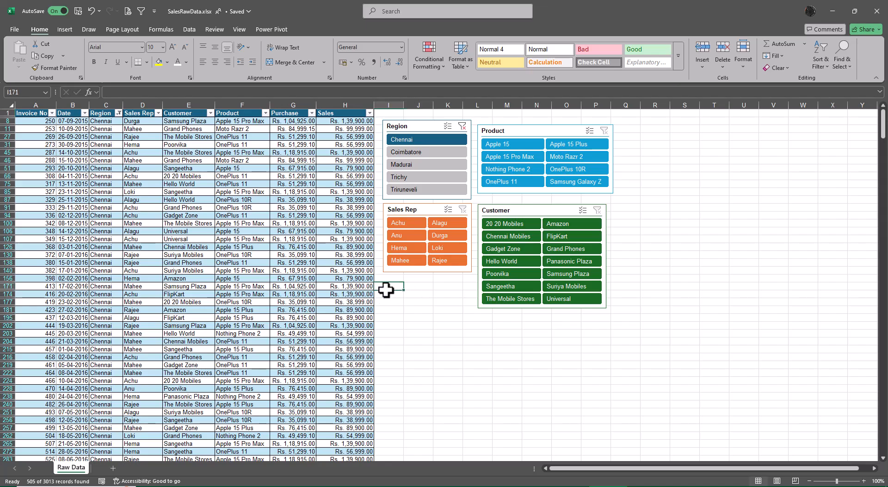
pyautogui.press('Left')
pyautogui.hotkey('ctrl', 'Down')
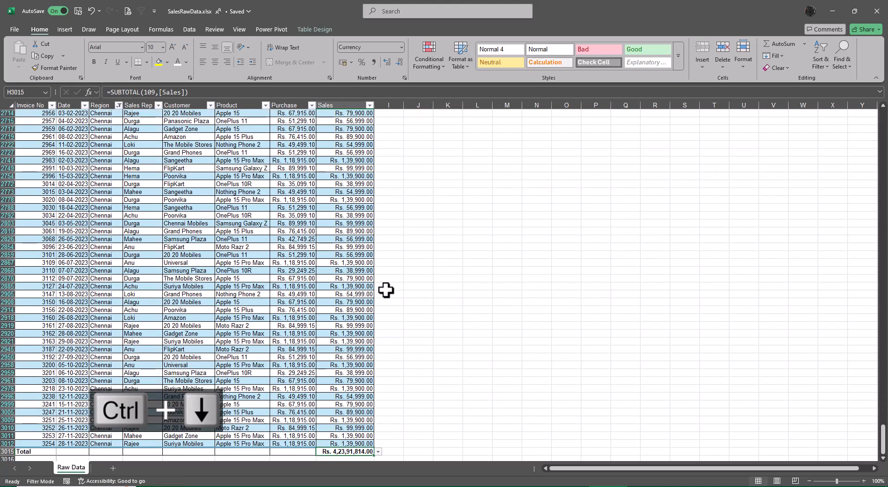
# Clear the Region slicer's filter and go to the Sales total in the last table row.
pyautogui.hotkey('ctrl', 'Up')
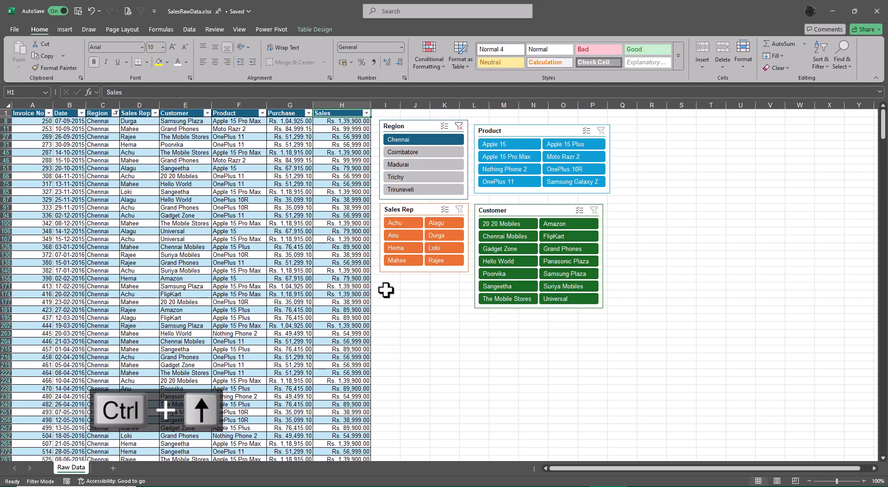
pyautogui.click(458, 127)
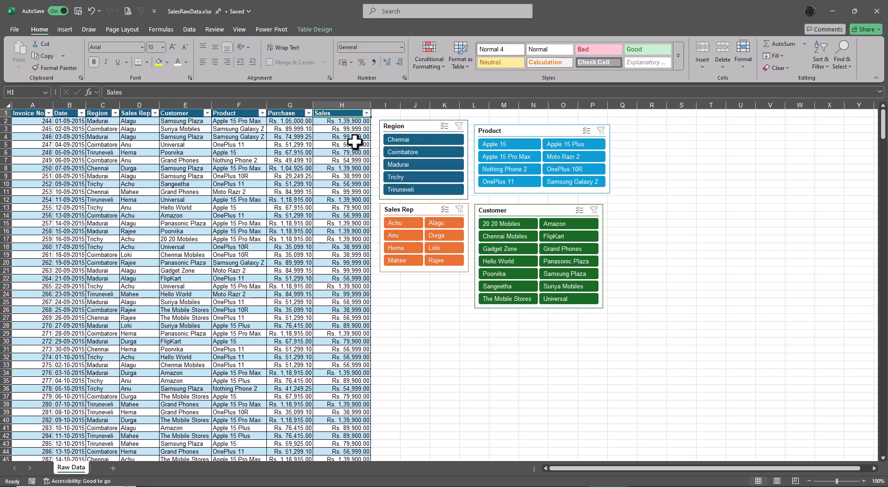
pyautogui.click(337, 122)
pyautogui.hotkey('ctrl', 'Down')
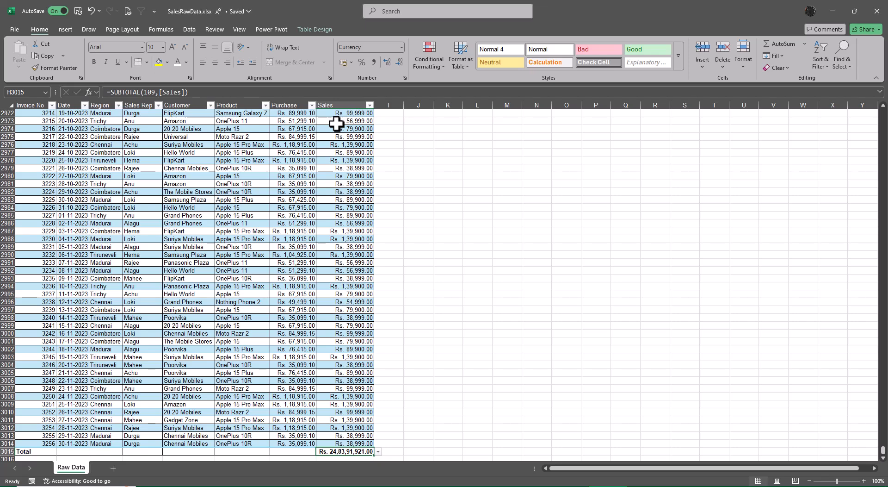
# Return to the top of the sheet and filter with the slicers to Chennai, Apple 15 Pro Max and Poorvika.
pyautogui.hotkey('ctrl', 'Up')
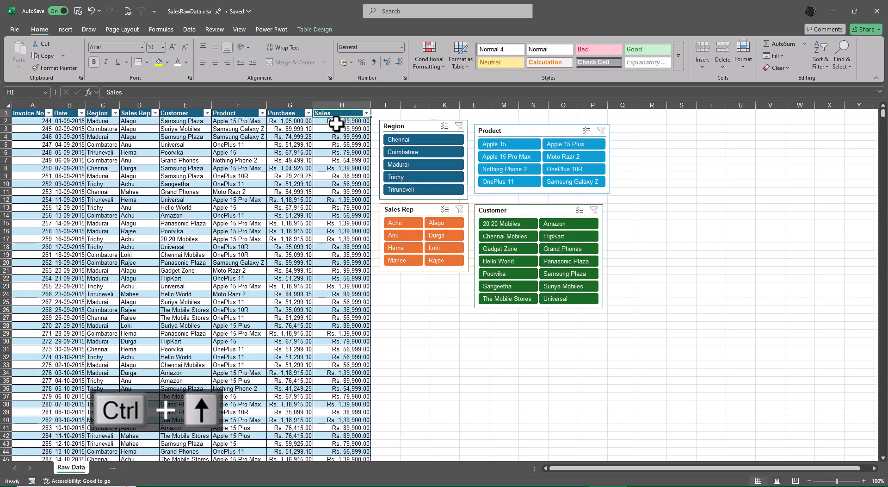
pyautogui.click(431, 139)
pyautogui.click(518, 157)
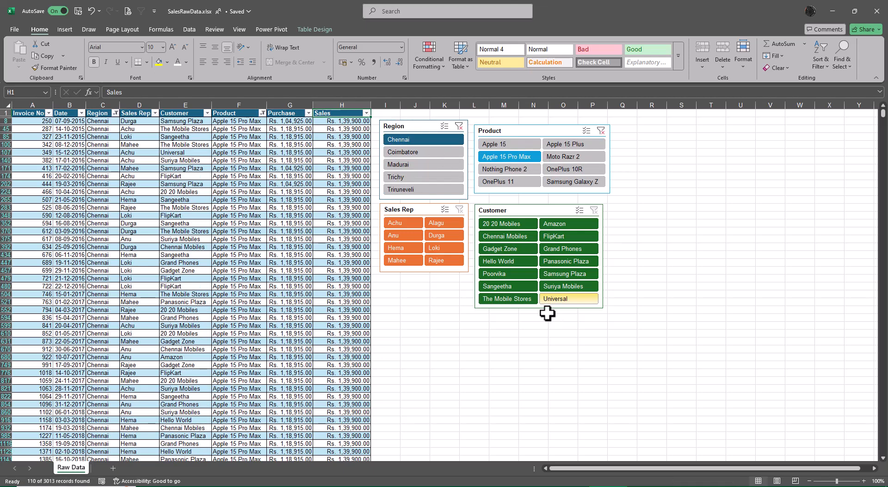
pyautogui.click(508, 274)
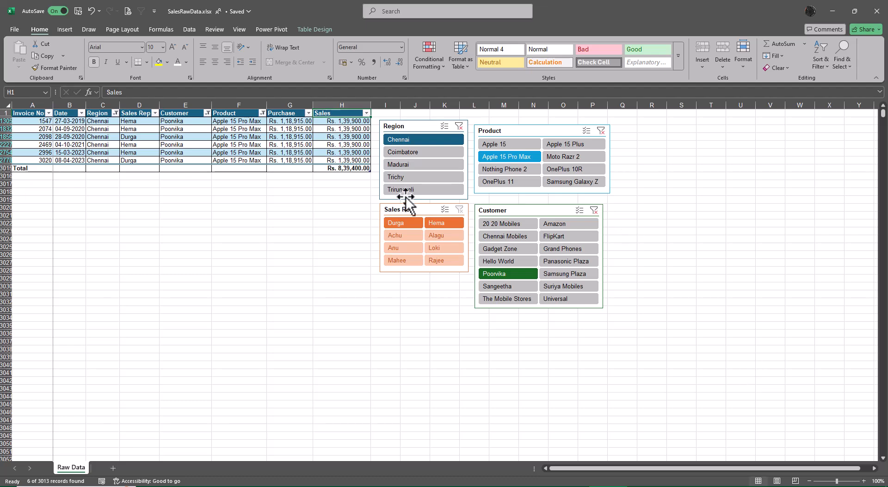
pyautogui.click(240, 30)
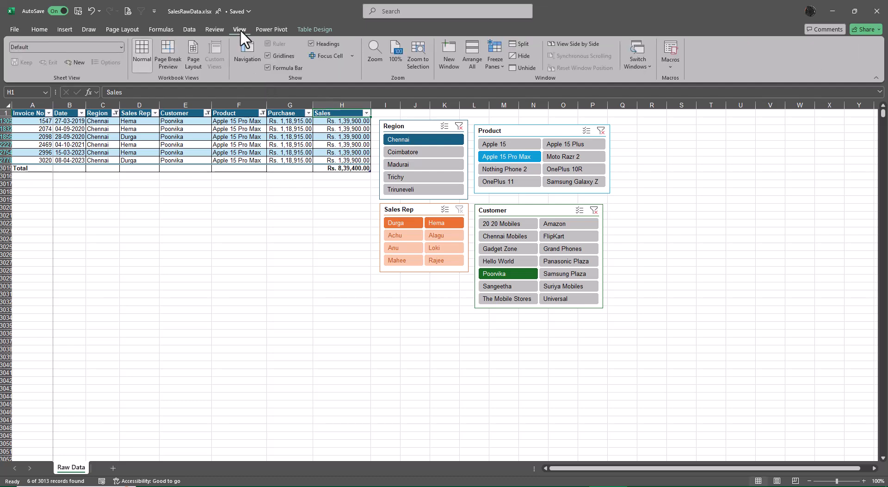
pyautogui.click(521, 43)
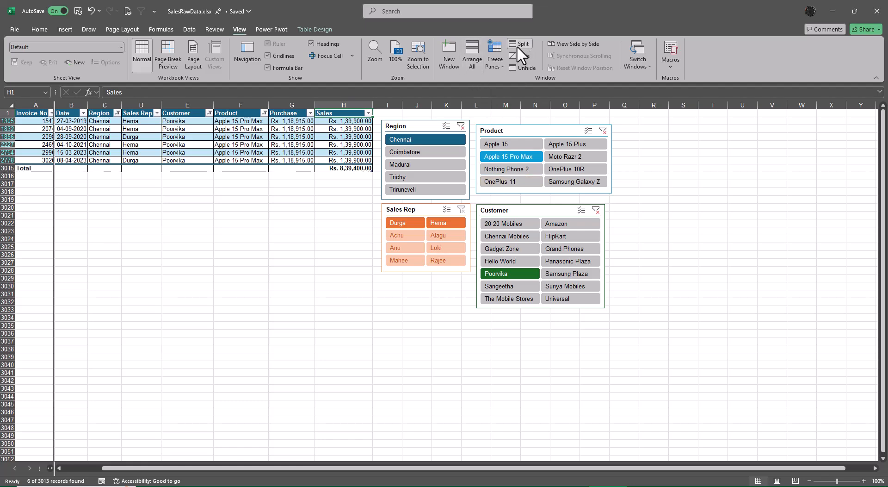
pyautogui.click(520, 43)
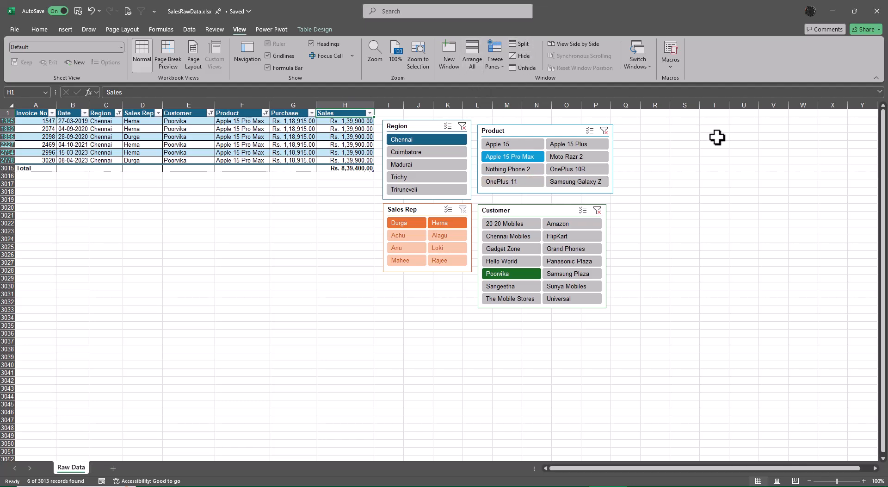
pyautogui.click(386, 105)
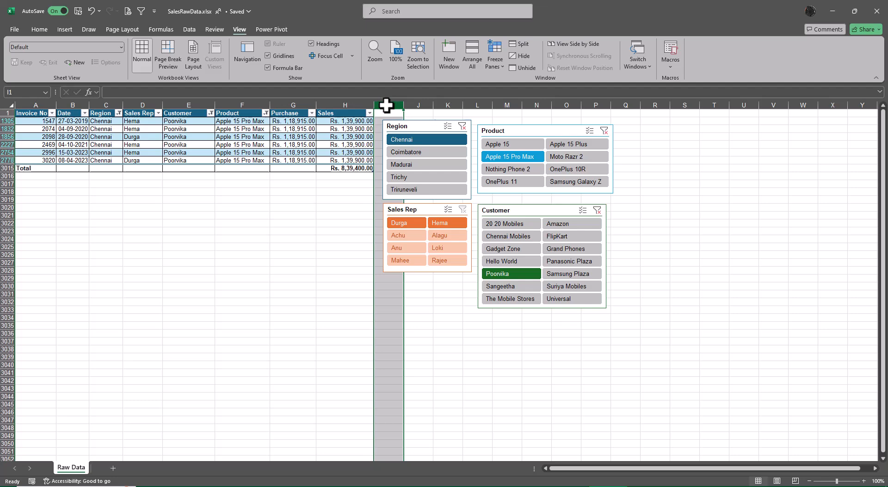
pyautogui.click(520, 41)
pyautogui.click(520, 42)
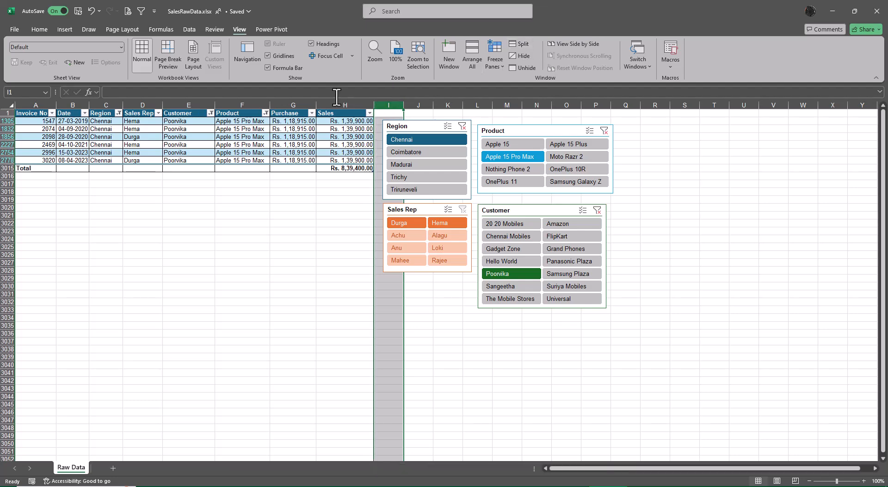
# Split the sheet vertically before the Customer column and select the Total label in column A.
pyautogui.click(204, 105)
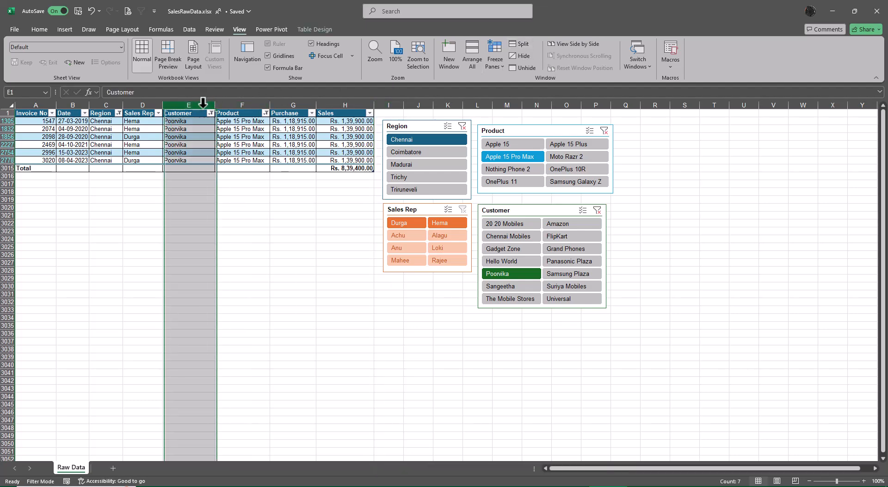
pyautogui.click(520, 43)
pyautogui.click(259, 214)
pyautogui.press('Home')
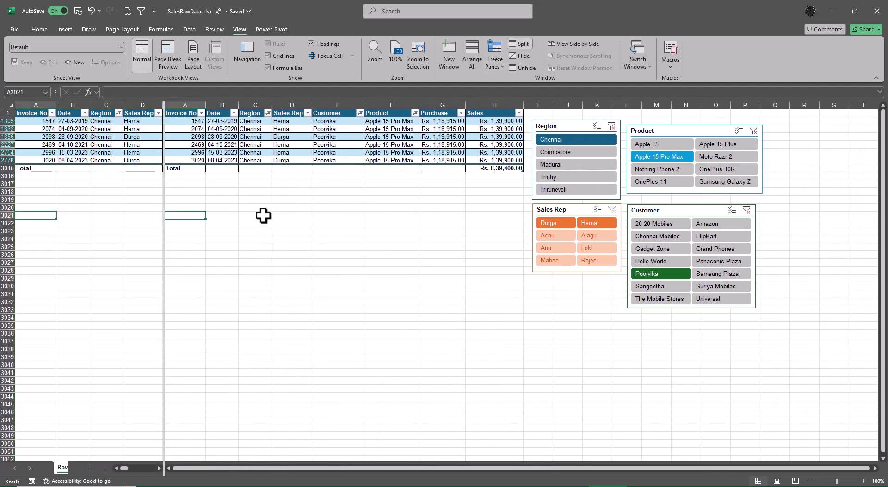
pyautogui.press('Up')
pyautogui.press('Up')
pyautogui.press('Up')
pyautogui.press('Up')
pyautogui.press('Up')
pyautogui.press('Up')
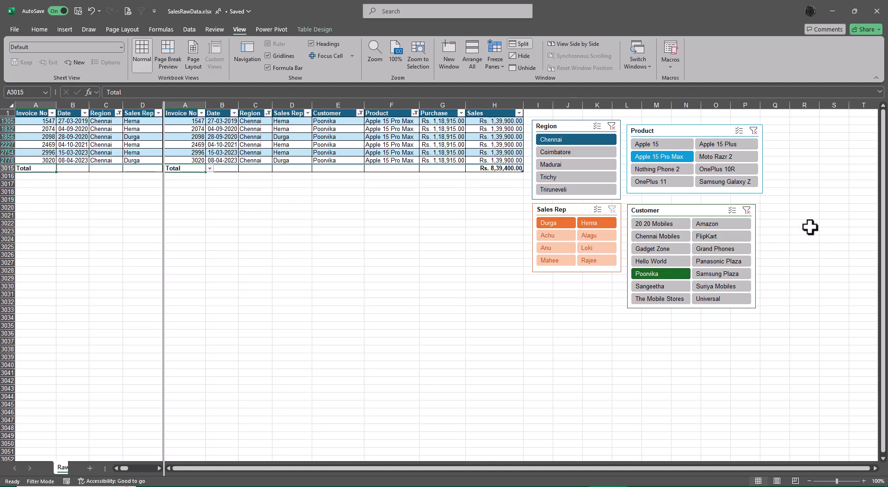
# Clear the Customer slicer's filter and reapply Poorvika in the split view, and remove the split.
pyautogui.click(747, 210)
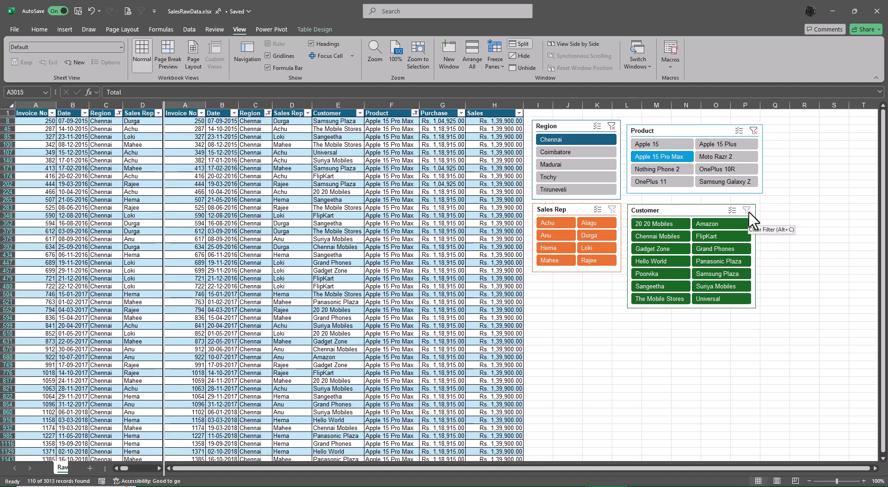
pyautogui.click(669, 269)
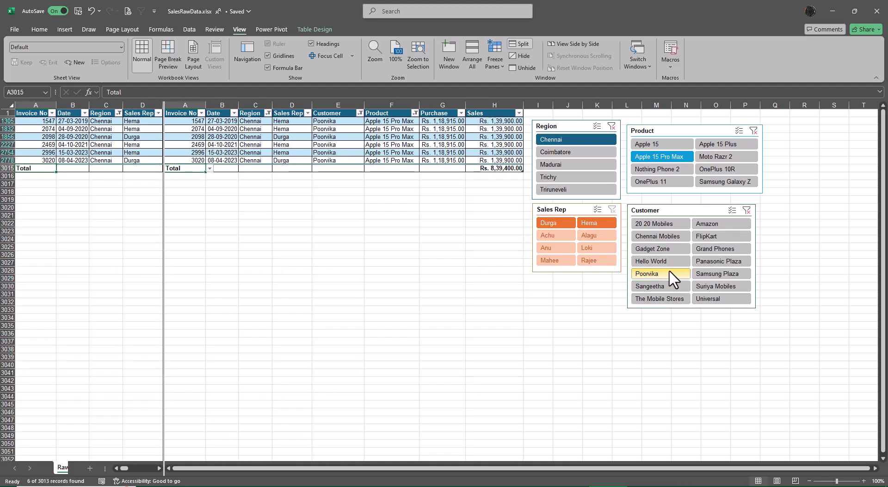
pyautogui.click(521, 43)
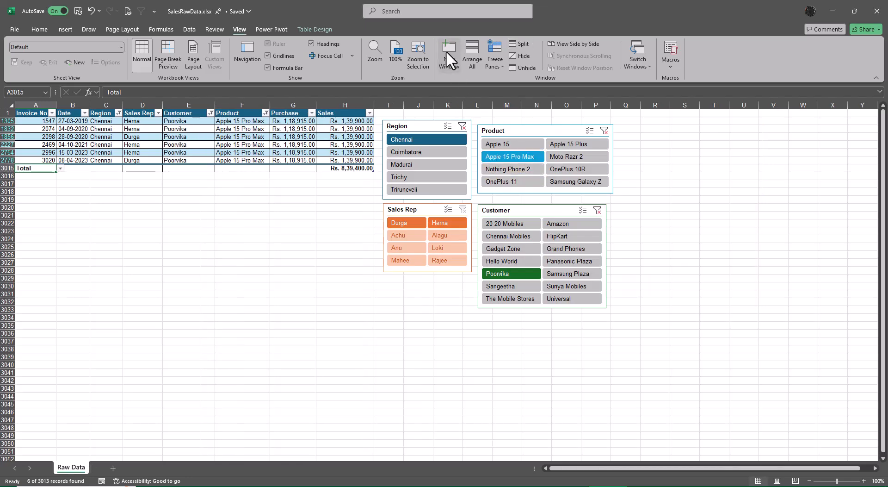
# Open a second window of the workbook, clear the Customer filter in the first window, and check the second one.
pyautogui.click(447, 52)
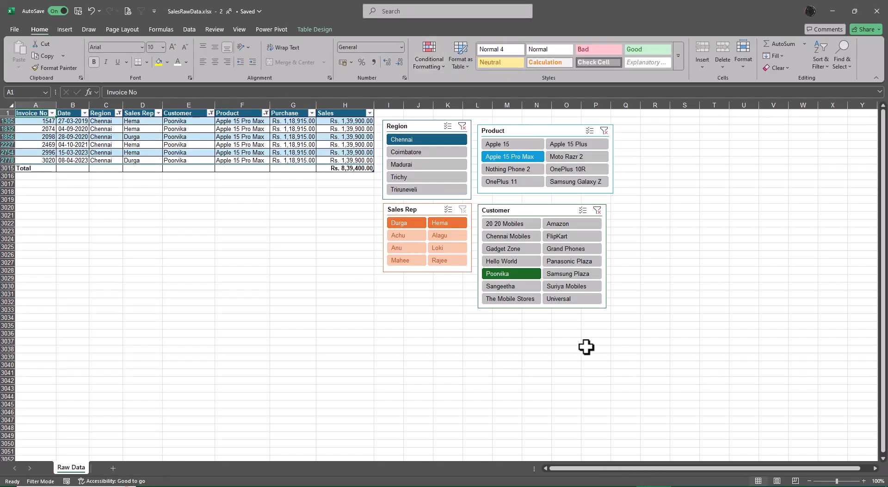
pyautogui.hotkey('alt', 'Tab')
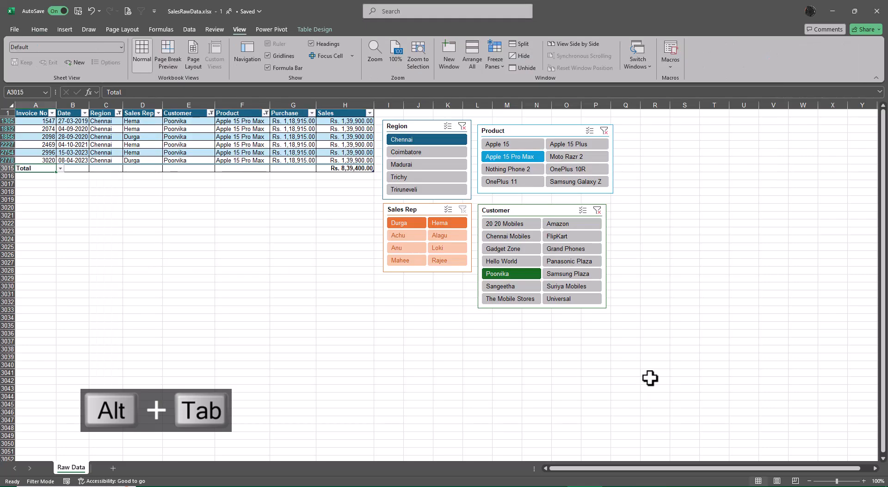
pyautogui.click(598, 211)
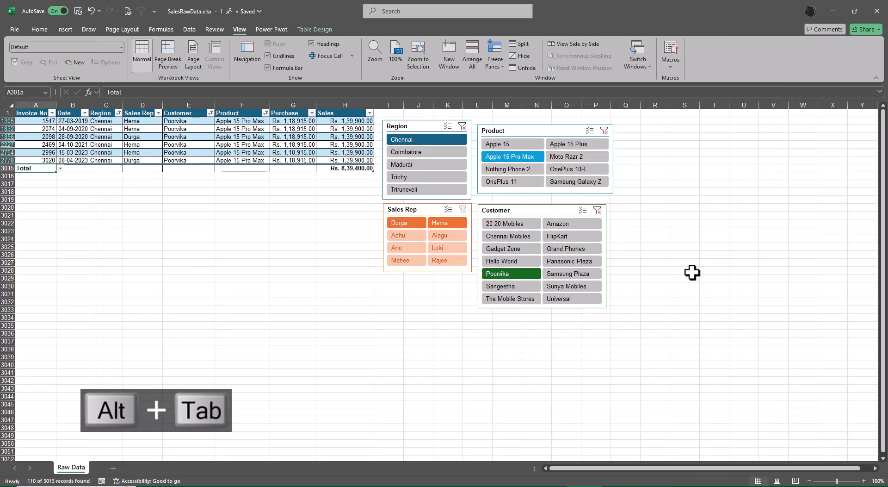
pyautogui.hotkey('alt', 'Tab')
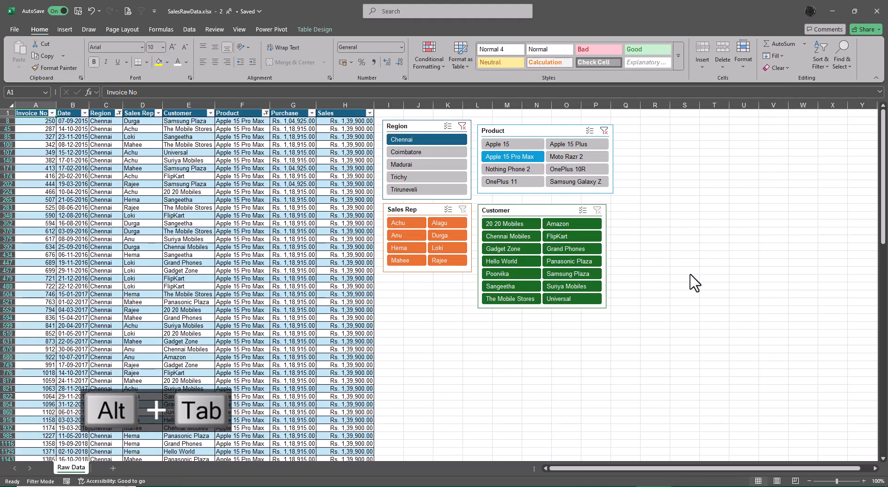
pyautogui.hotkey('alt', 'Tab')
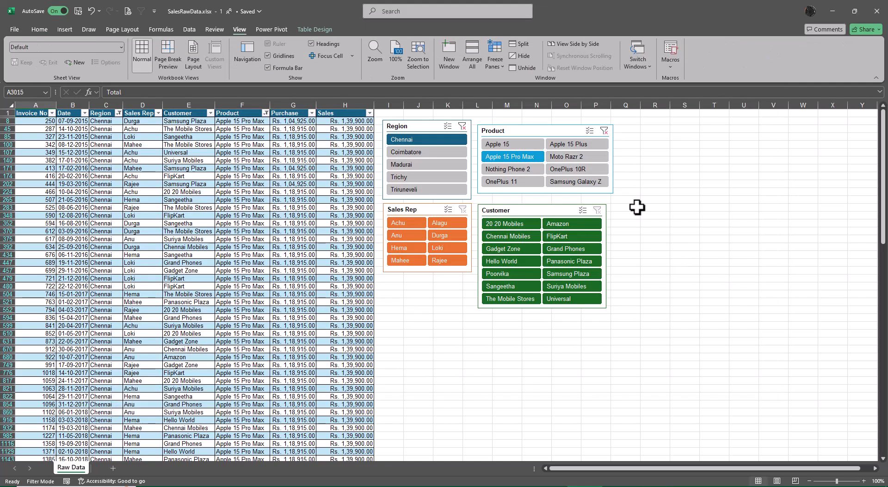
# Clear the Product and Region filters, check the change in the second window, and close that window.
pyautogui.click(604, 131)
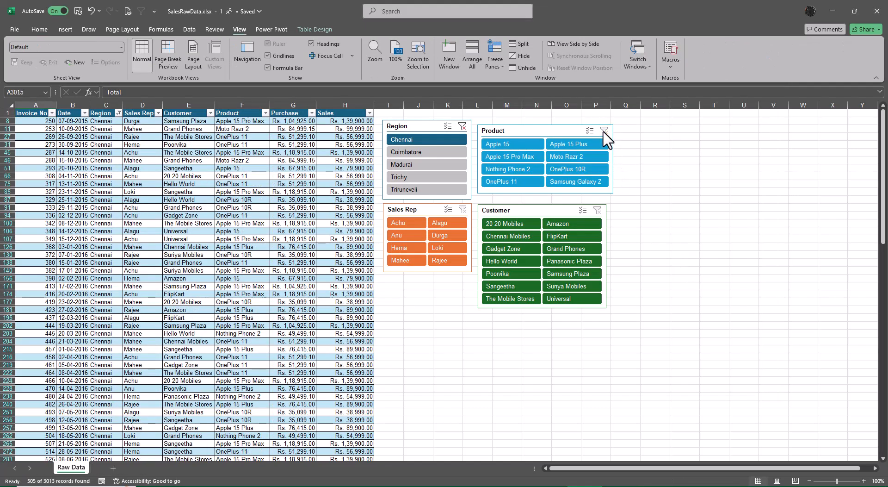
pyautogui.click(463, 126)
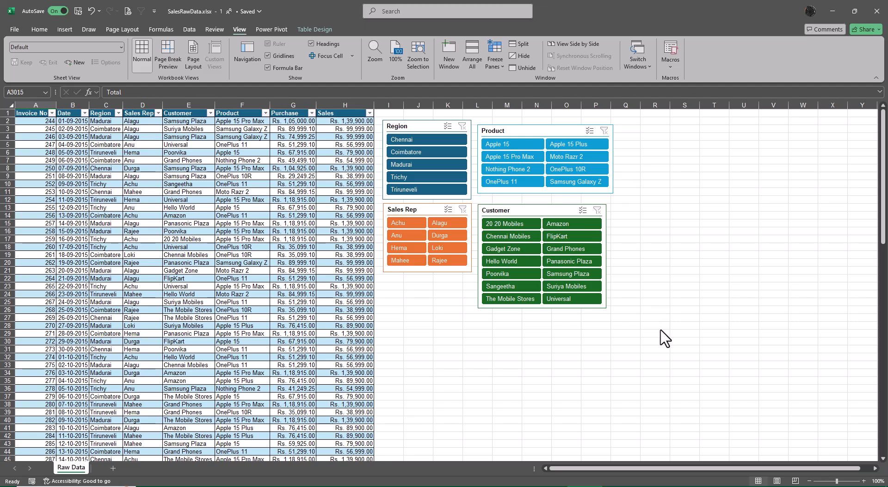
pyautogui.hotkey('alt', 'Tab')
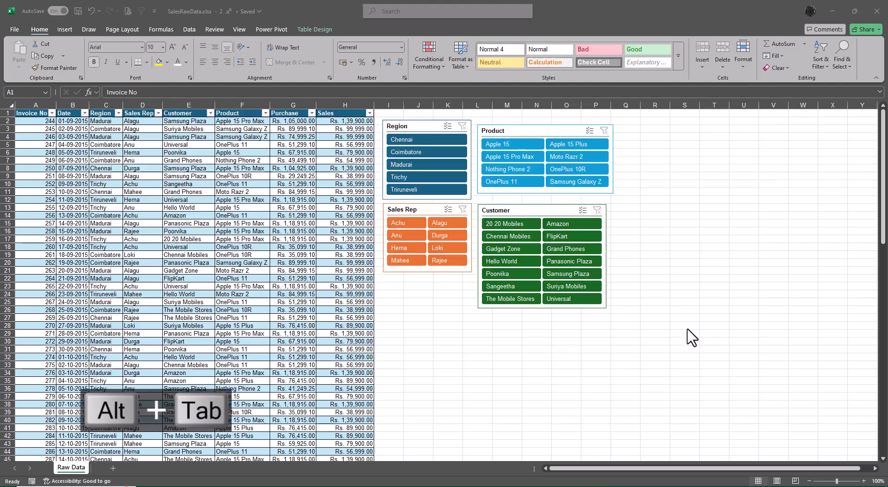
pyautogui.click(876, 14)
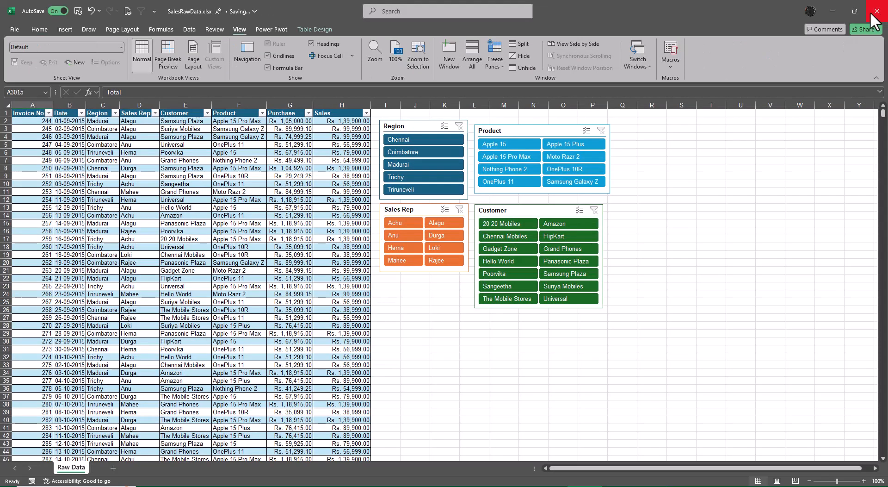
pyautogui.click(678, 355)
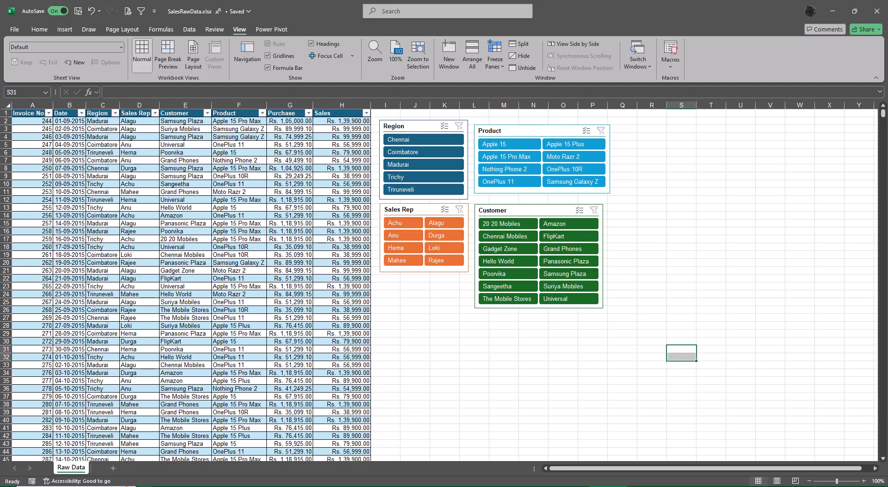
# Rename the Raw Data sheet as Table and Slicers.
pyautogui.doubleClick(71, 467)
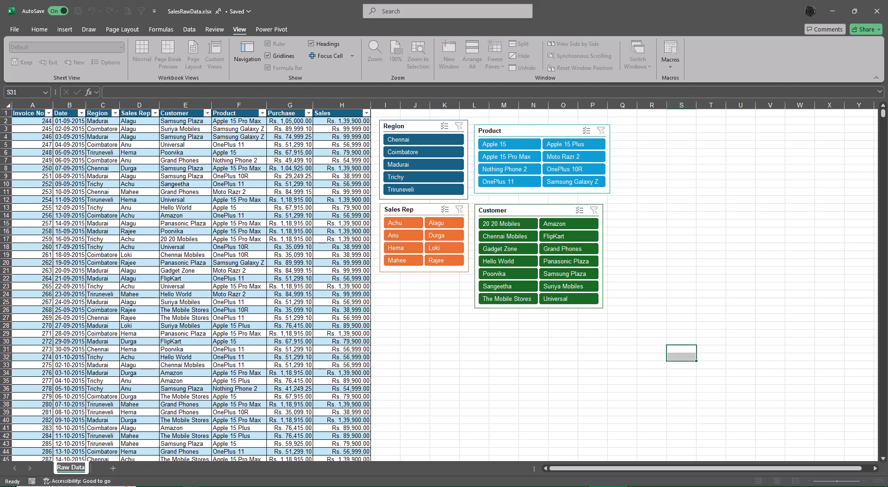
pyautogui.write('Table')
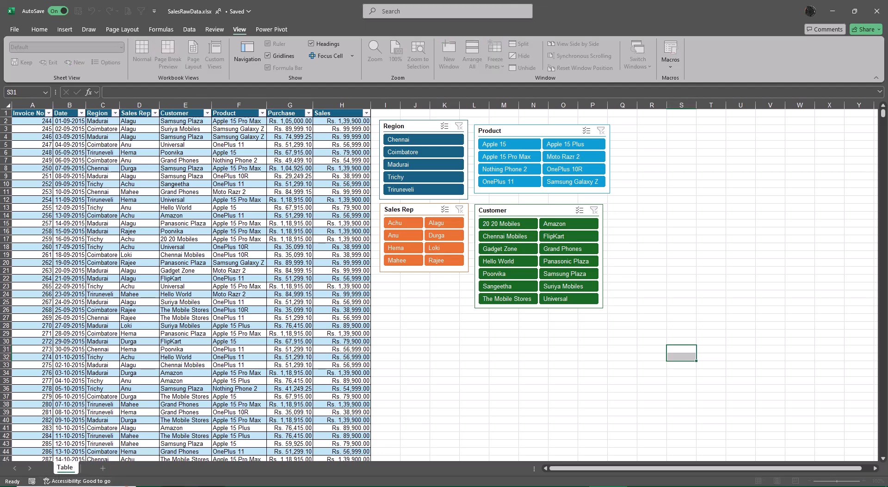
pyautogui.write(' and Slicers')
pyautogui.press('Return')
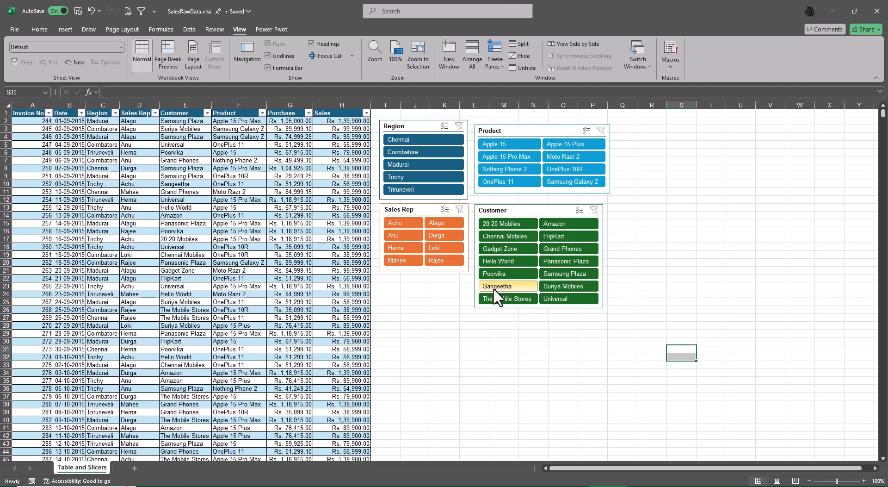
# Filter the renamed sheet's table to Poorvika, Apple 15 Pro Max and Chennai with the slicers.
pyautogui.click(498, 273)
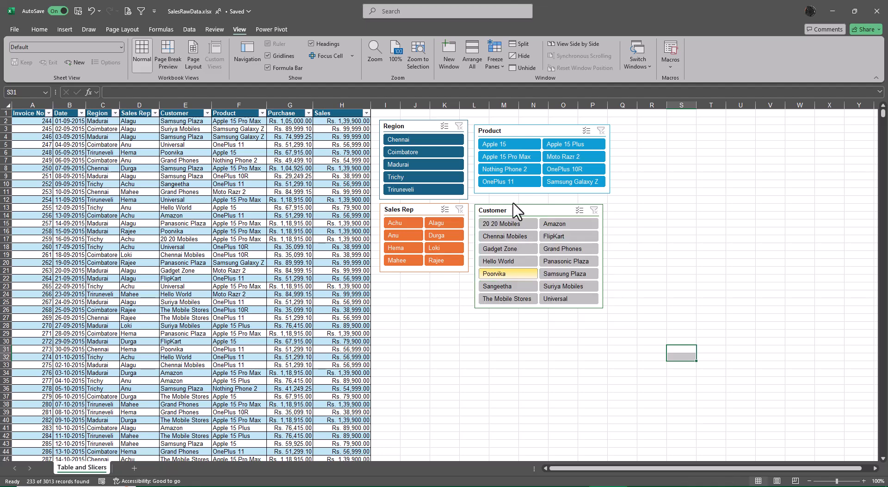
pyautogui.click(510, 158)
pyautogui.click(424, 140)
pyautogui.click(423, 140)
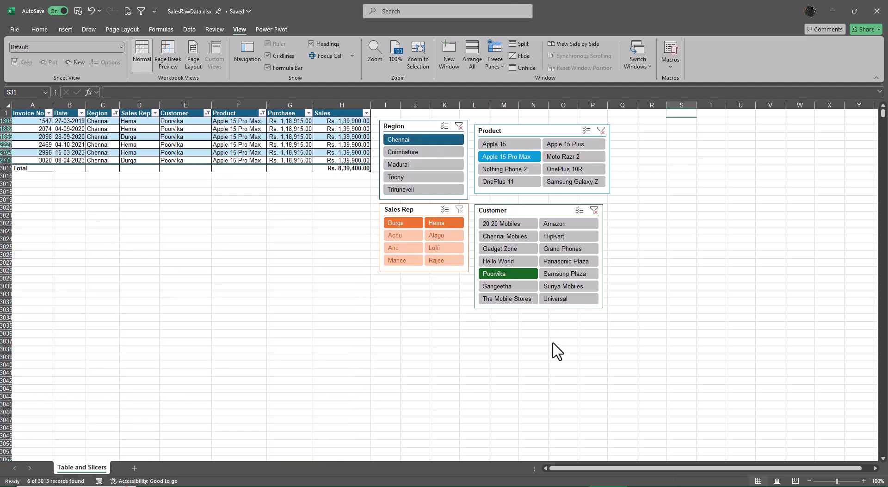
# Create a copy of the Table and Slicers sheet at the end of the same workbook.
pyautogui.rightClick(97, 468)
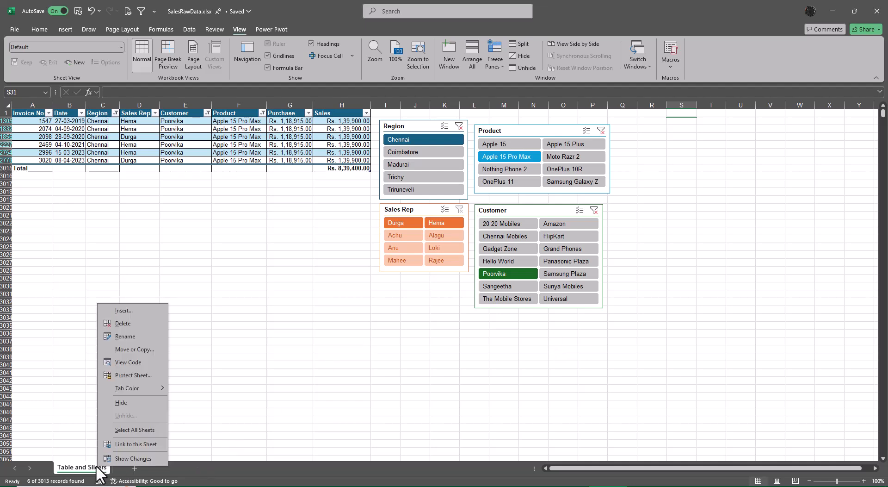
pyautogui.click(135, 350)
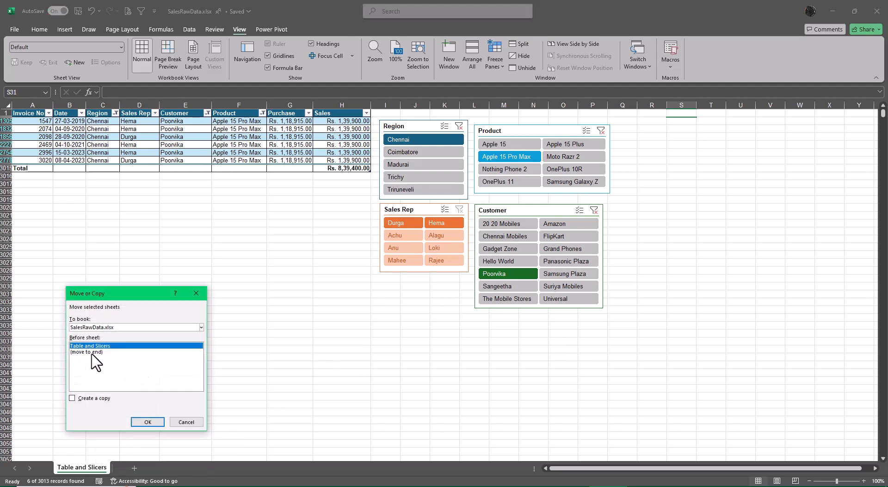
pyautogui.click(91, 352)
pyautogui.click(72, 398)
pyautogui.click(147, 422)
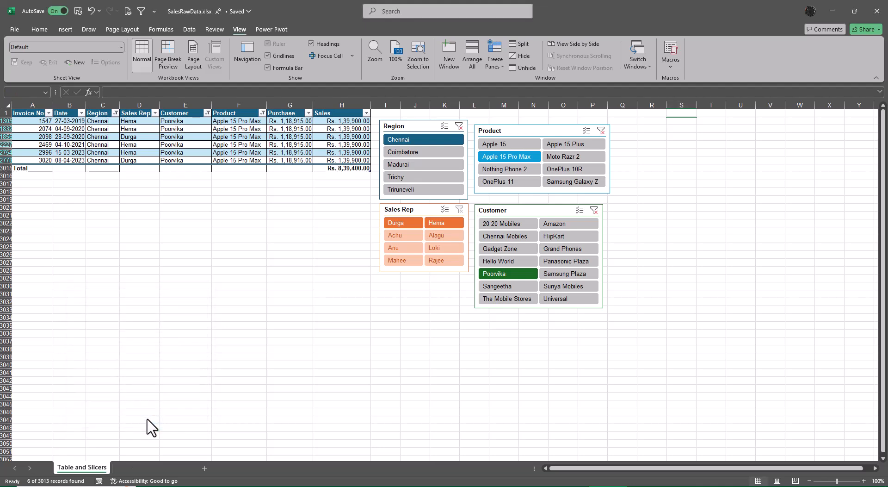
# Rename the copied Table and Slicers (2) sheet as TBL & Slicers w Name Manager.
pyautogui.doubleClick(152, 467)
pyautogui.click(153, 468)
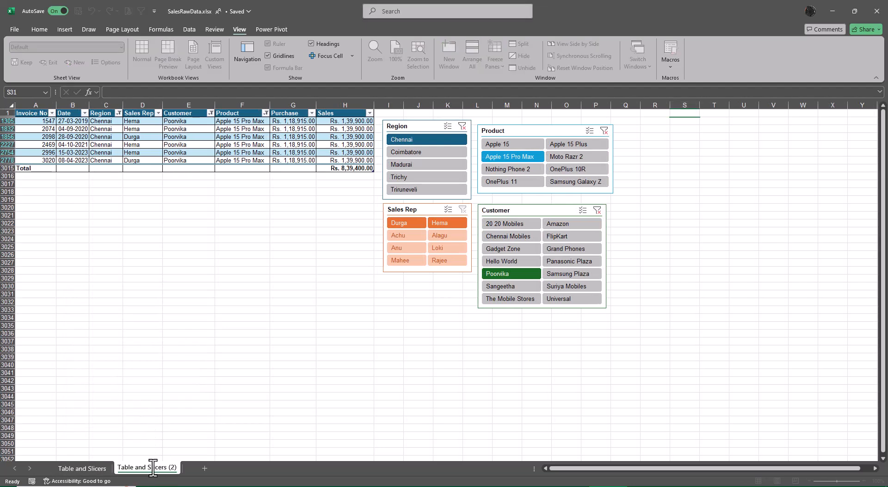
pyautogui.press('BackSpace')
pyautogui.press('BackSpace')
pyautogui.press('BackSpace')
pyautogui.press('BackSpace')
pyautogui.press('Left')
pyautogui.press('Left')
pyautogui.press('Left')
pyautogui.press('Left')
pyautogui.press('Left')
pyautogui.press('Left')
pyautogui.press('Left')
pyautogui.press('BackSpace')
pyautogui.press('BackSpace')
pyautogui.press('BackSpace')
pyautogui.press('BackSpace')
pyautogui.write('&')
pyautogui.press('BackSpace')
pyautogui.press('BackSpace')
pyautogui.press('BackSpace')
pyautogui.press('BackSpace')
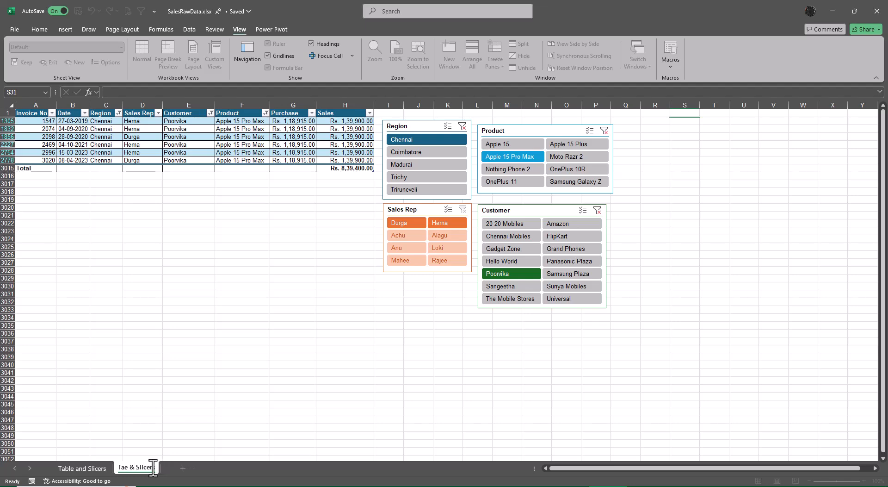
pyautogui.write('BL & Slicers w Name Manager')
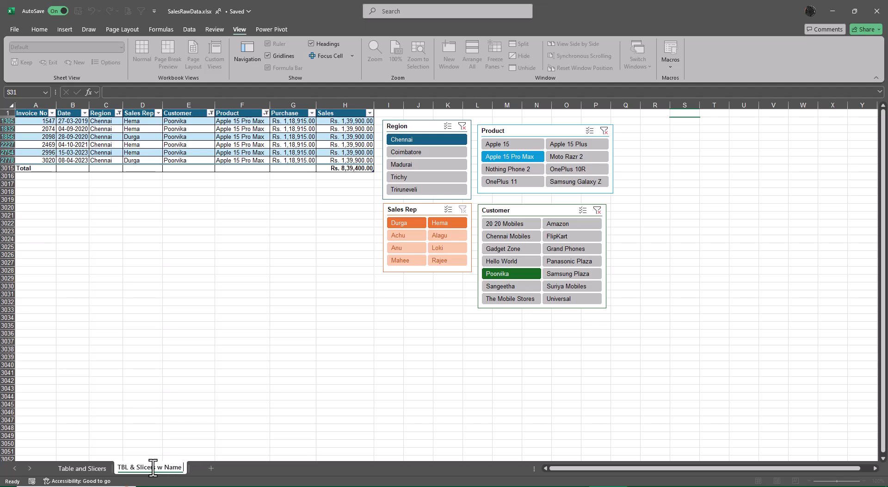
pyautogui.press('Return')
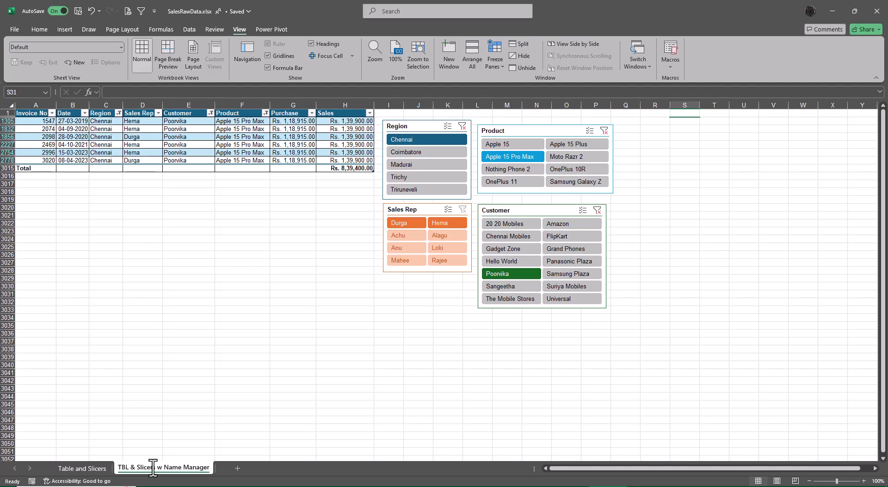
# Clear the Customer, Product and Region slicer filters on the TBL & Slicers w Name Manager sheet.
pyautogui.click(598, 210)
pyautogui.click(604, 131)
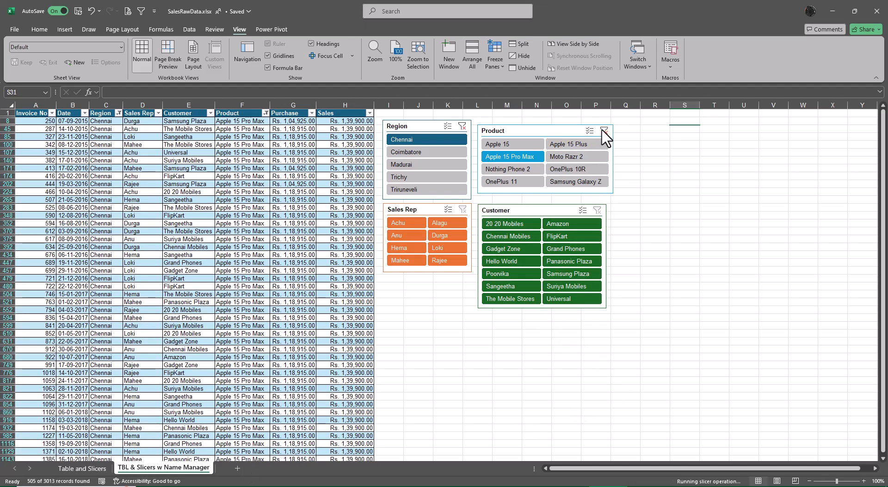
pyautogui.click(463, 126)
pyautogui.click(466, 209)
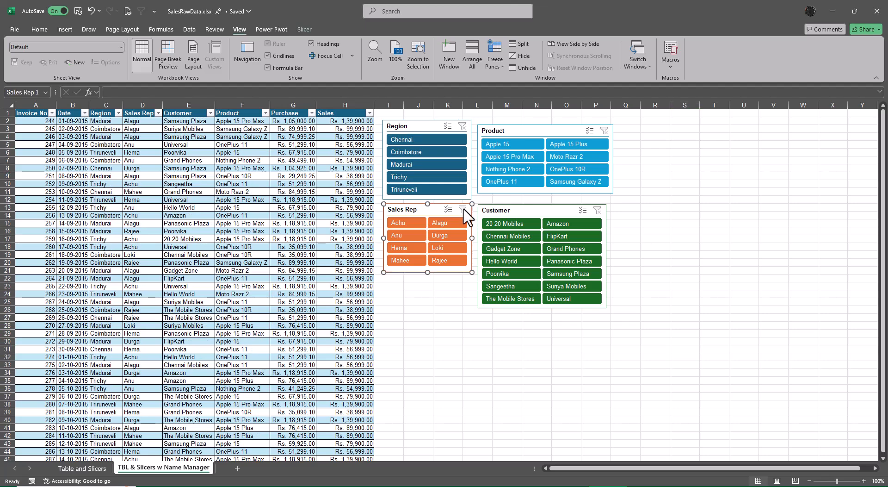
pyautogui.click(422, 340)
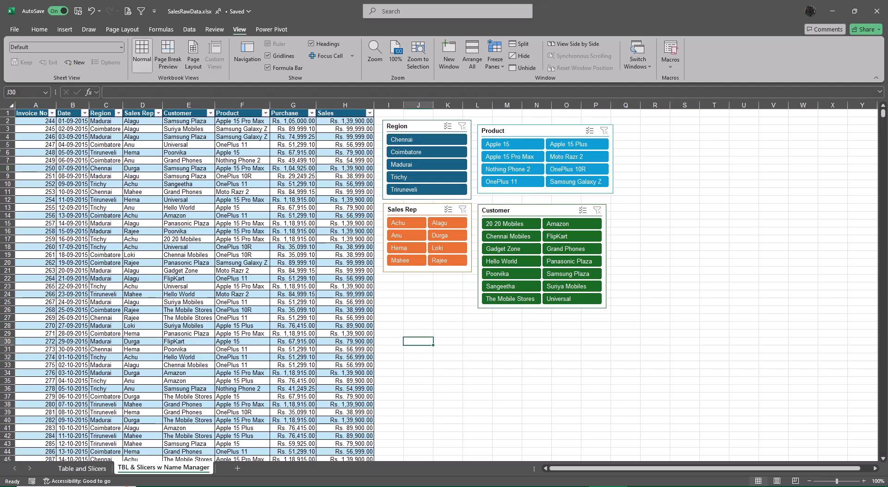
# Insert five blank rows above the sales table's header row.
pyautogui.click(8, 113)
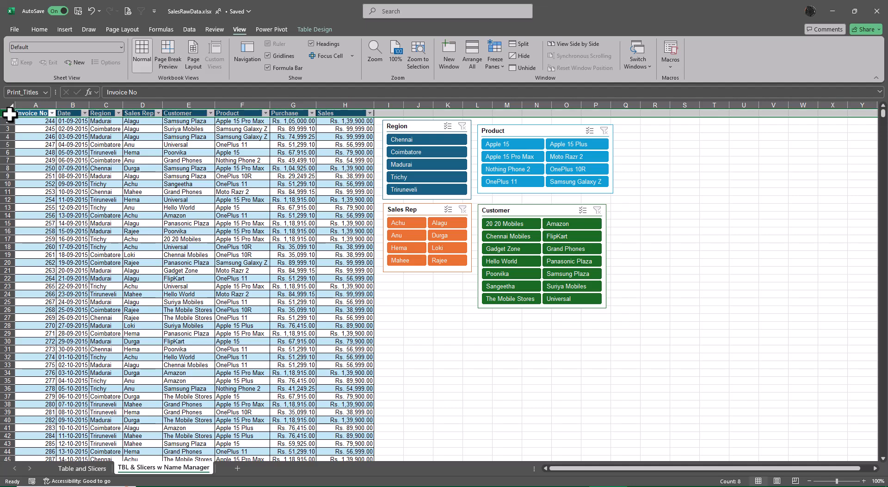
pyautogui.hotkey('ctrl', '+')
pyautogui.hotkey('ctrl', '+')
pyautogui.hotkey('ctrl', '+')
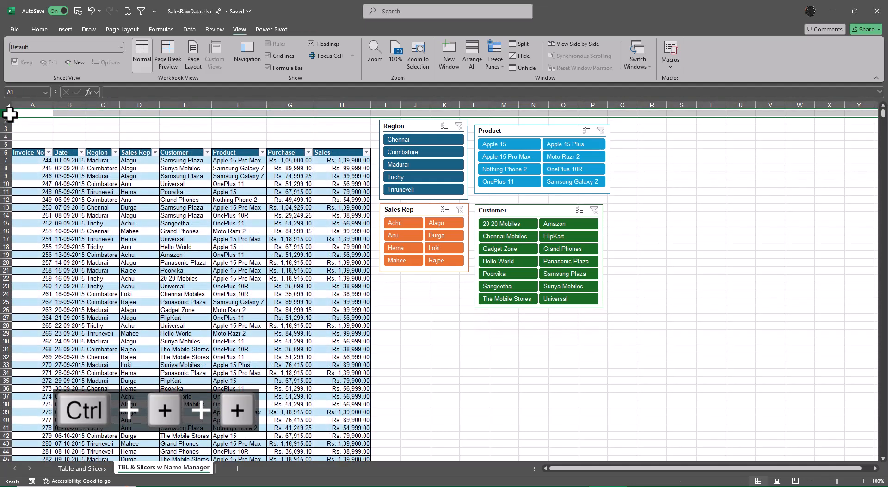
pyautogui.click(492, 361)
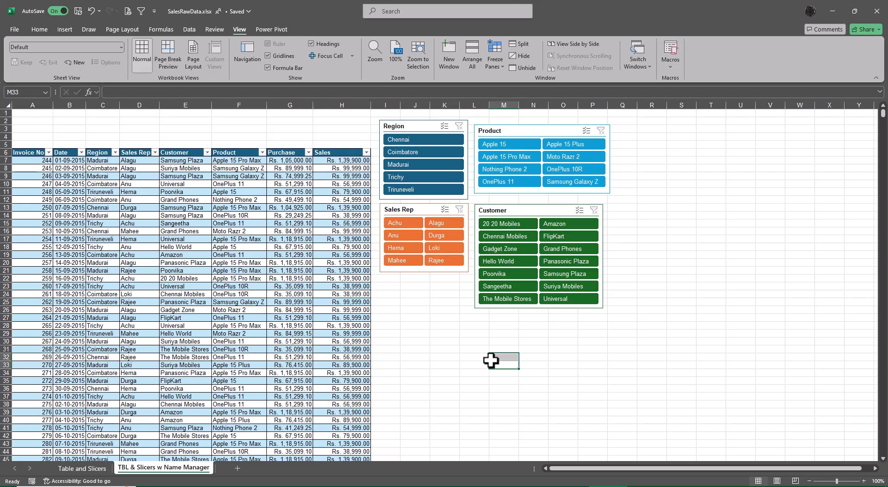
pyautogui.click(419, 334)
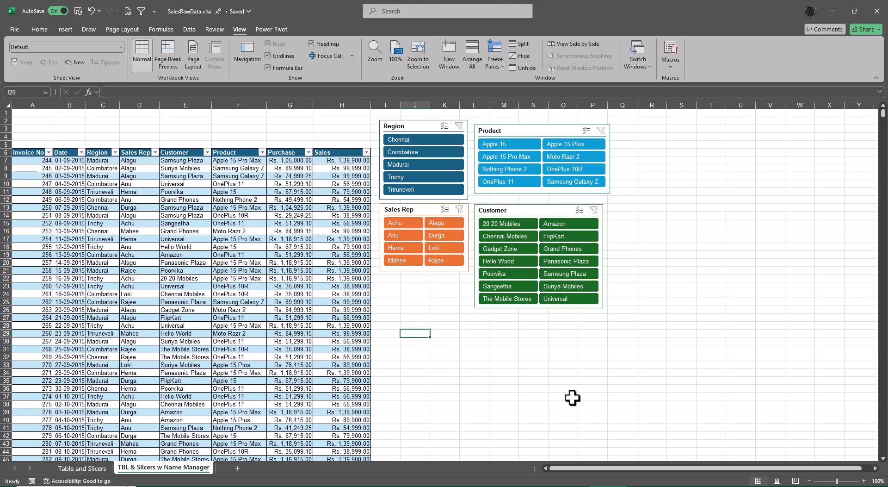
# Enter the heading Name Manager in cell R14 and 3 Classification in cell R15.
pyautogui.click(648, 214)
pyautogui.write('Na')
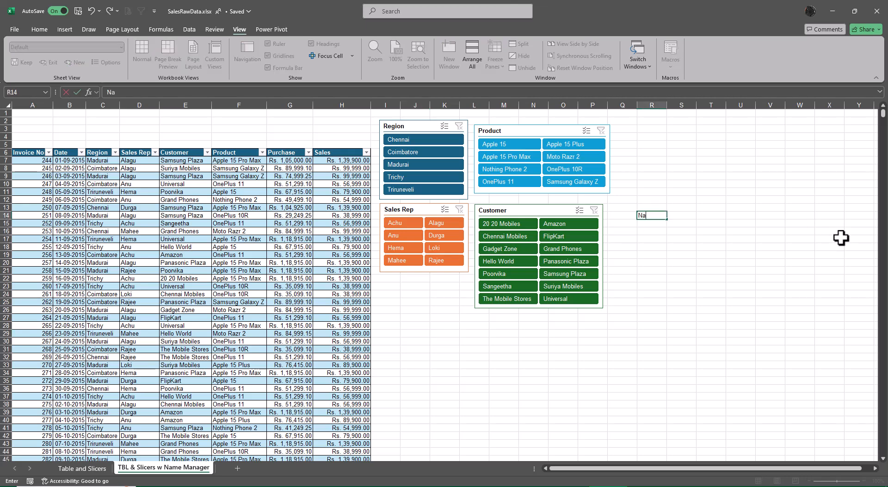
pyautogui.write('me Manager')
pyautogui.press('Return')
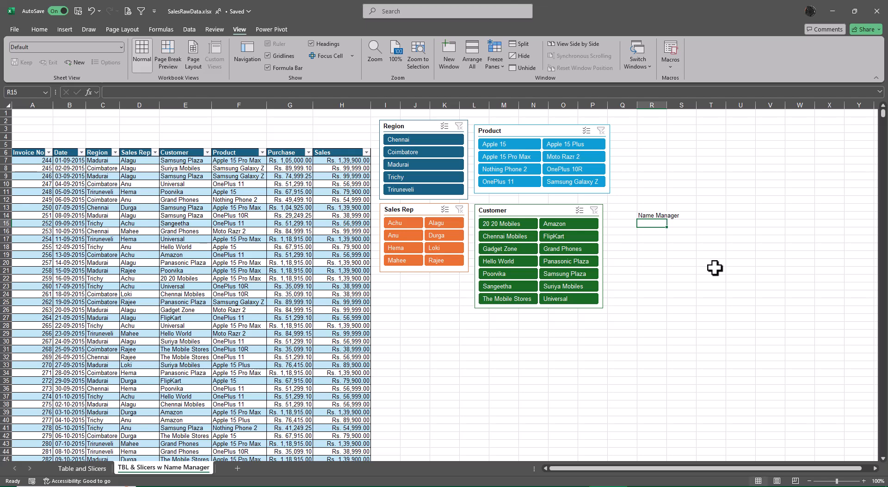
pyautogui.write('3')
pyautogui.write(' Cla')
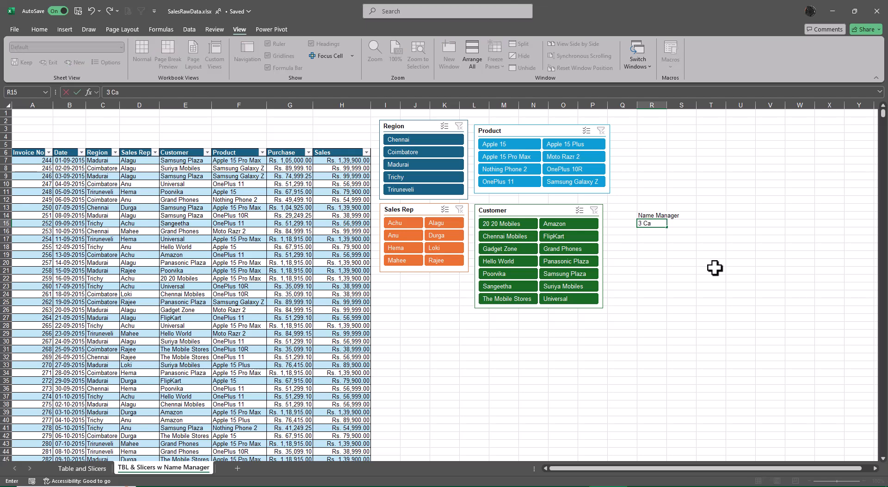
pyautogui.write('ssification')
pyautogui.press('Return')
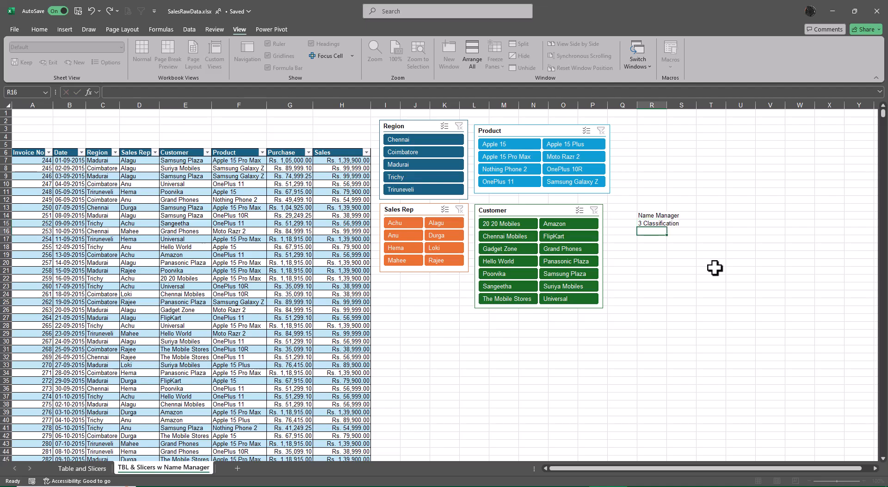
# Enter Column Based Name Manager in cell R17 as the first item below the heading.
pyautogui.scroll(3, 714, 268)
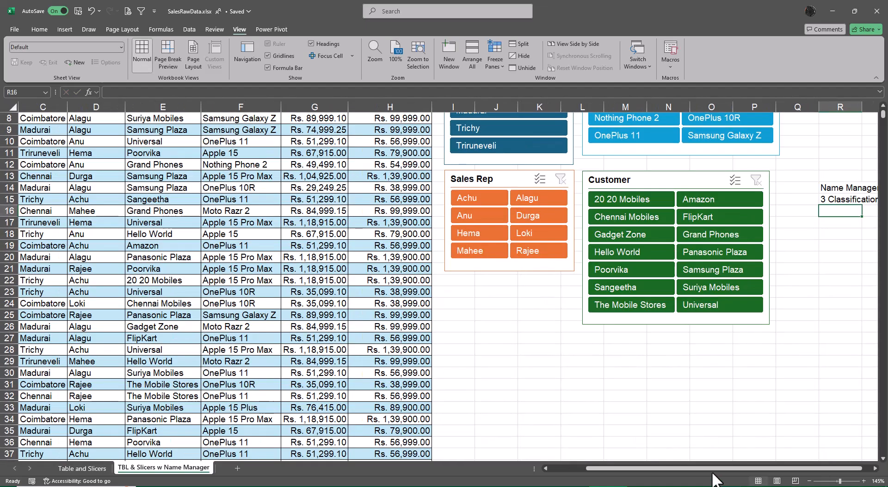
pyautogui.click(876, 469)
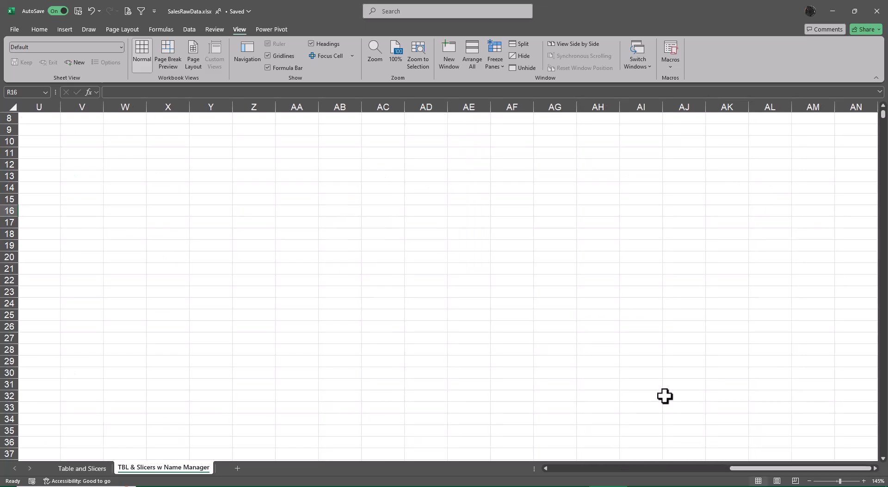
pyautogui.moveTo(775, 468); pyautogui.dragTo(657, 469)
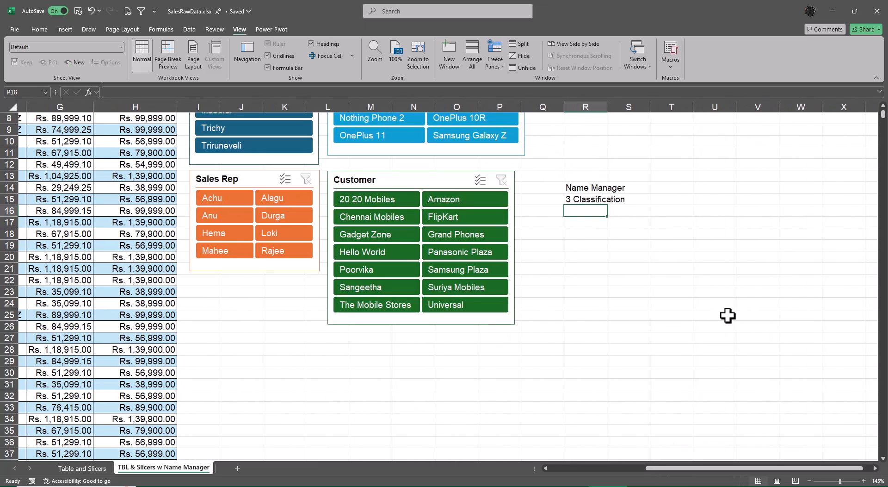
pyautogui.click(582, 223)
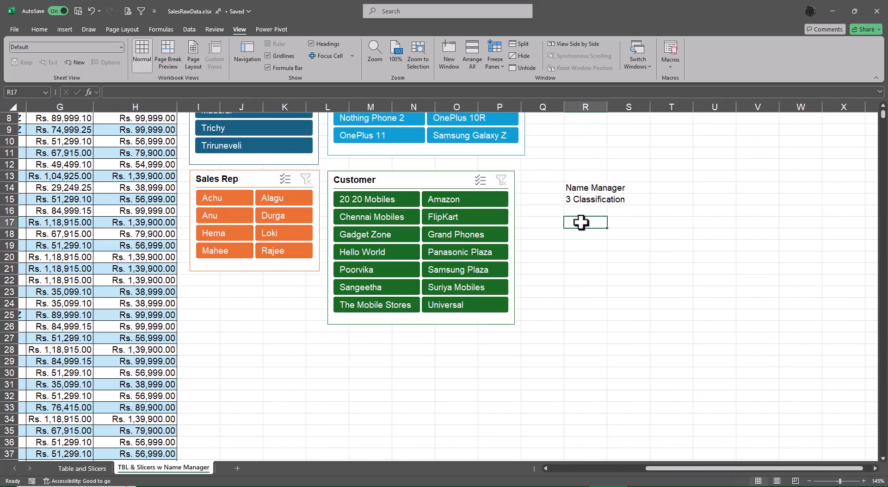
pyautogui.write('Column B')
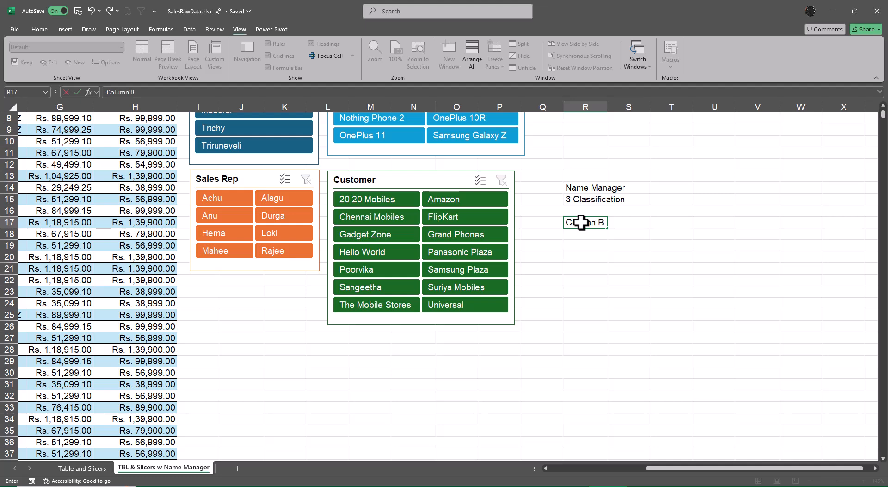
pyautogui.write('ased Name Manager')
pyautogui.press('Return')
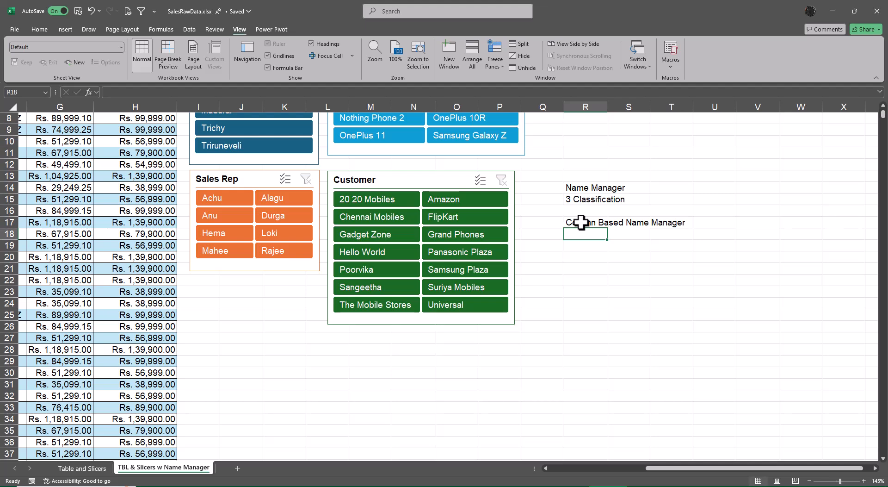
# Enter Range Based Name Manager in cell R18 and Cell Based Name Manager in cell R19.
pyautogui.write('Range ')
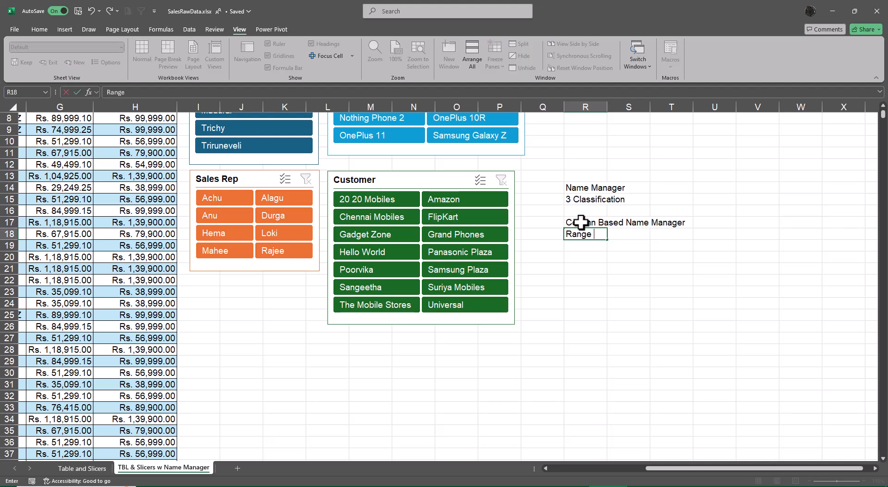
pyautogui.write('Based Name ')
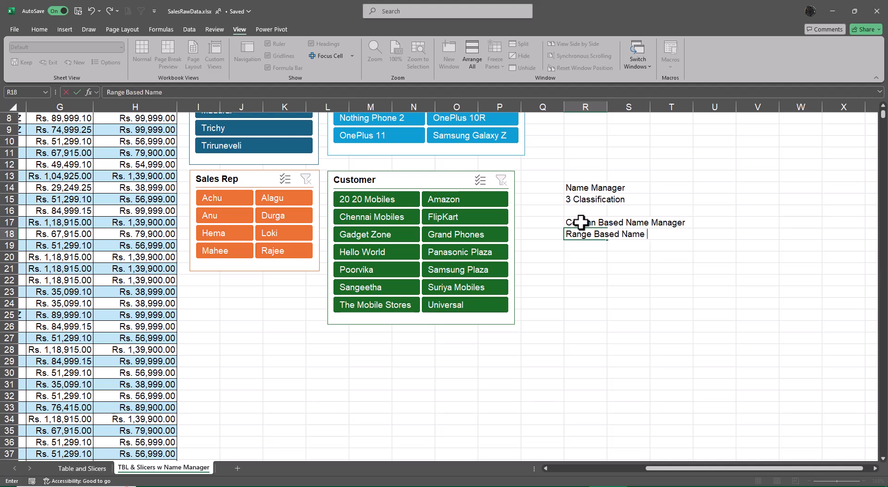
pyautogui.write('Manager')
pyautogui.press('Return')
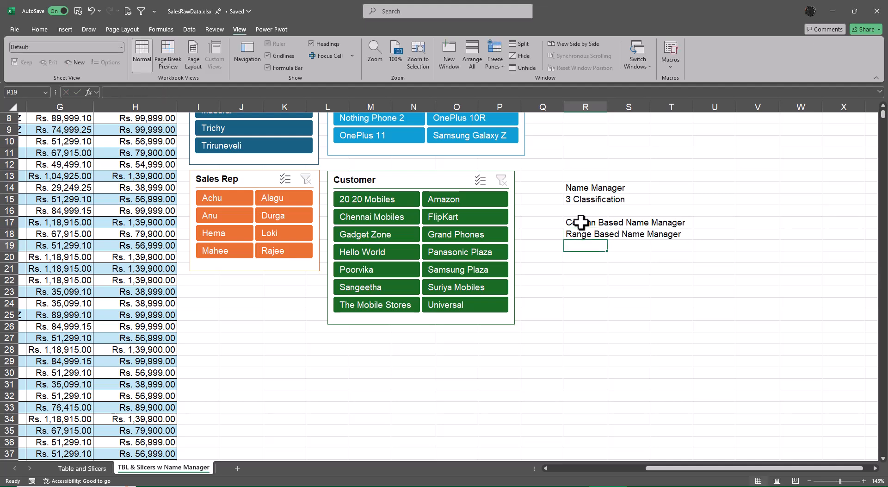
pyautogui.write('Cell Ba')
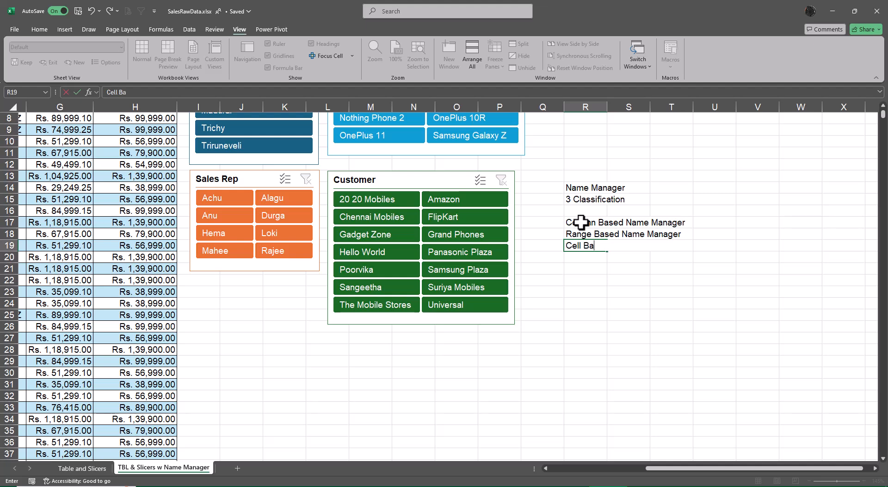
pyautogui.write('sed Name Manager')
pyautogui.press('Return')
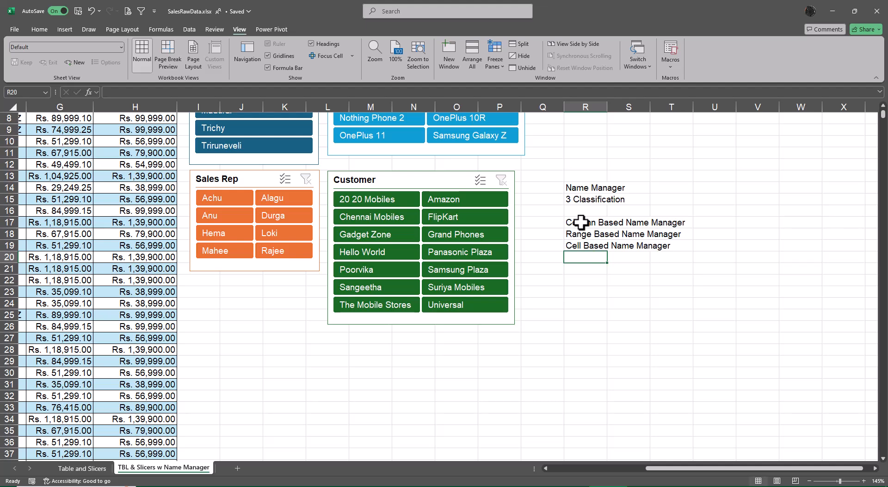
# Make the Name Manager heading in R14:T14 bold and underlined.
pyautogui.press('Up')
pyautogui.press('Up')
pyautogui.press('Up')
pyautogui.press('Up')
pyautogui.press('Up')
pyautogui.press('Up')
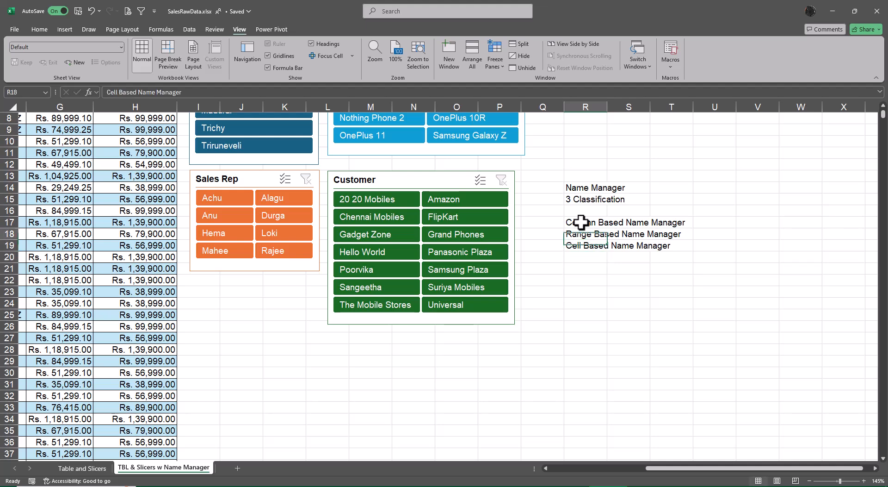
pyautogui.hotkey('shift', 'Right')
pyautogui.hotkey('shift', 'Right')
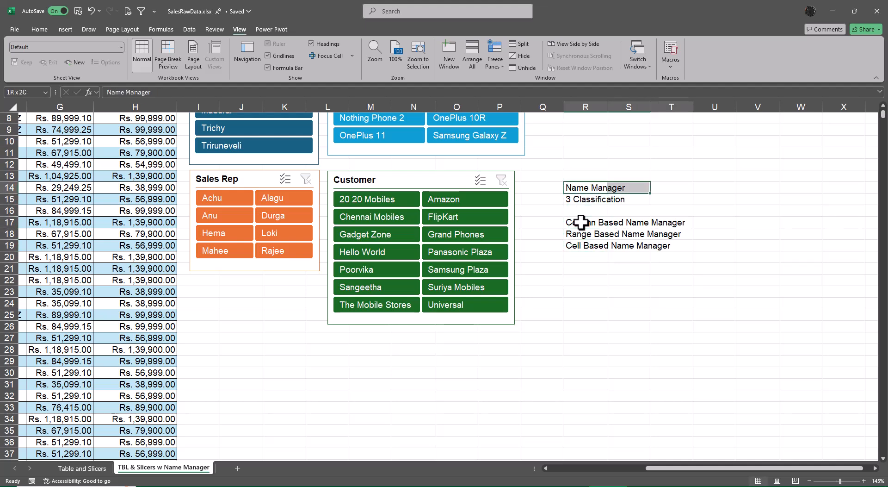
pyautogui.hotkey('ctrl', 'b')
pyautogui.hotkey('ctrl', 'u')
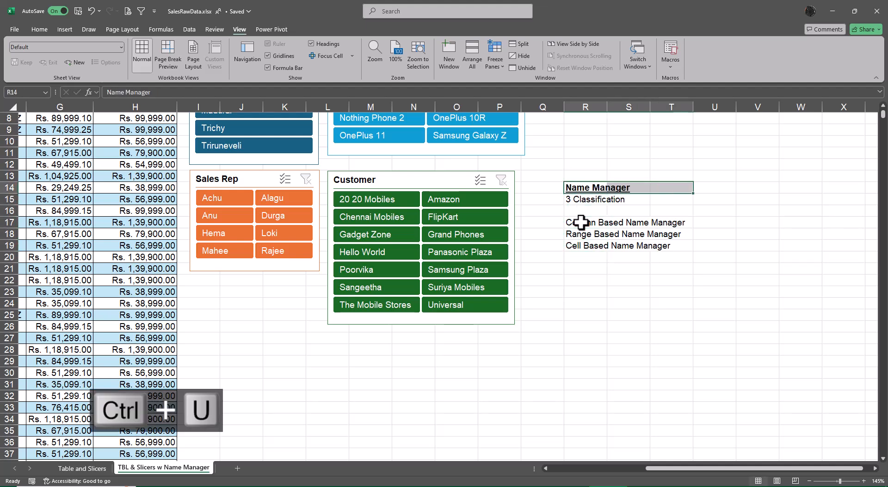
# Merge and center the Name Manager heading across cells R14:T14.
pyautogui.press('alt')
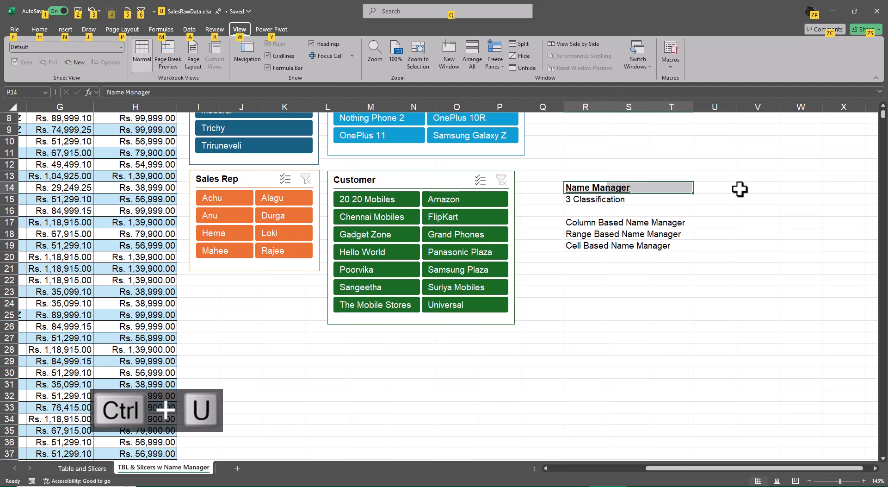
pyautogui.press('h')
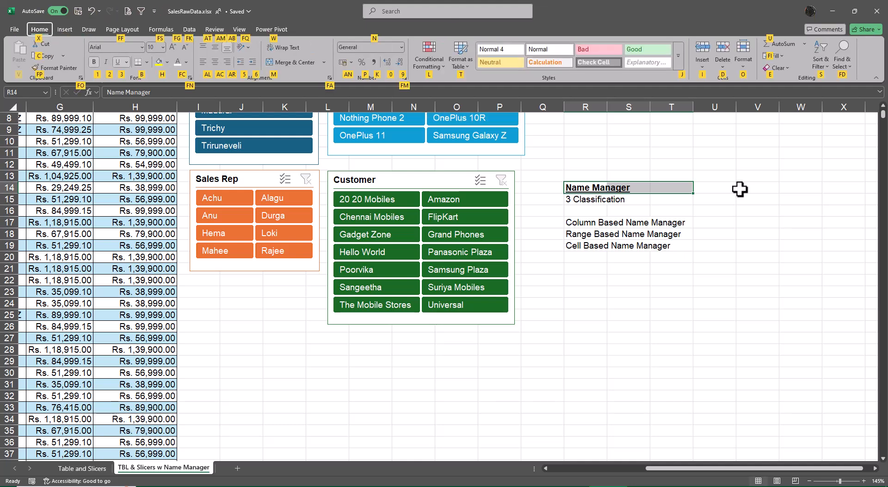
pyautogui.press('m')
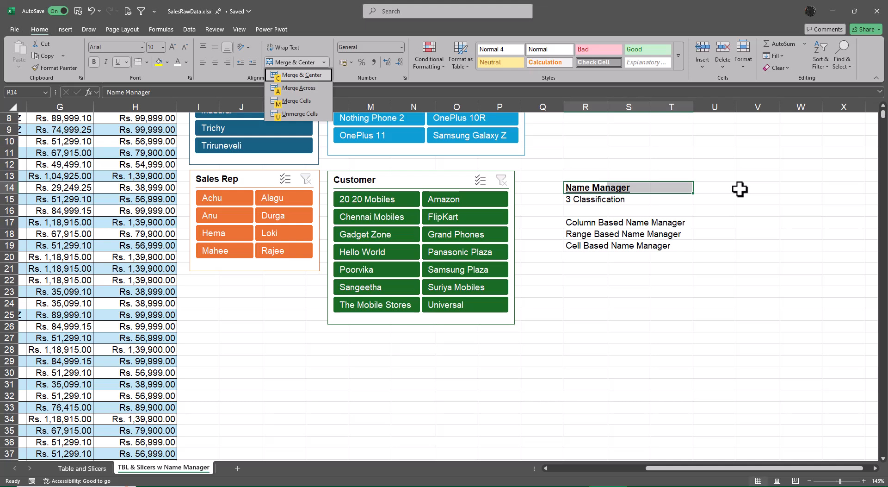
pyautogui.press('c')
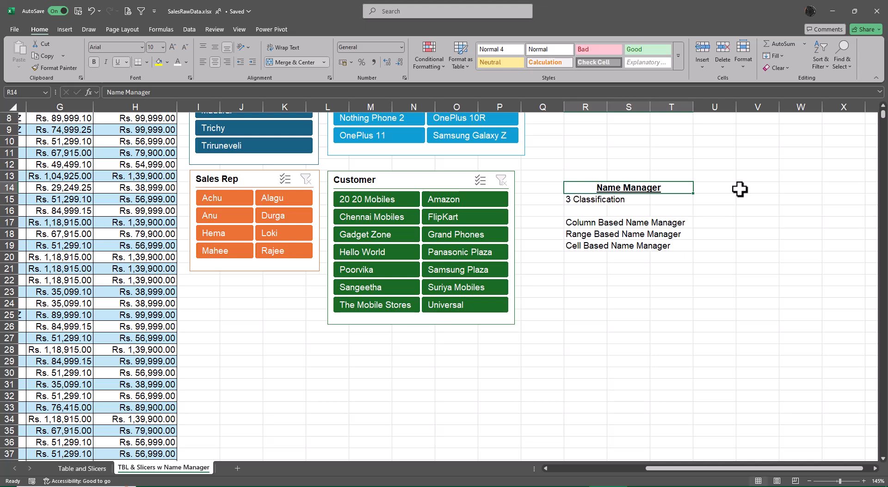
# Merge and center the 3 Classification heading across cells R15:T15, and make it bold and underlined.
pyautogui.press('Down')
pyautogui.hotkey('shift', 'Right')
pyautogui.hotkey('shift', 'Right')
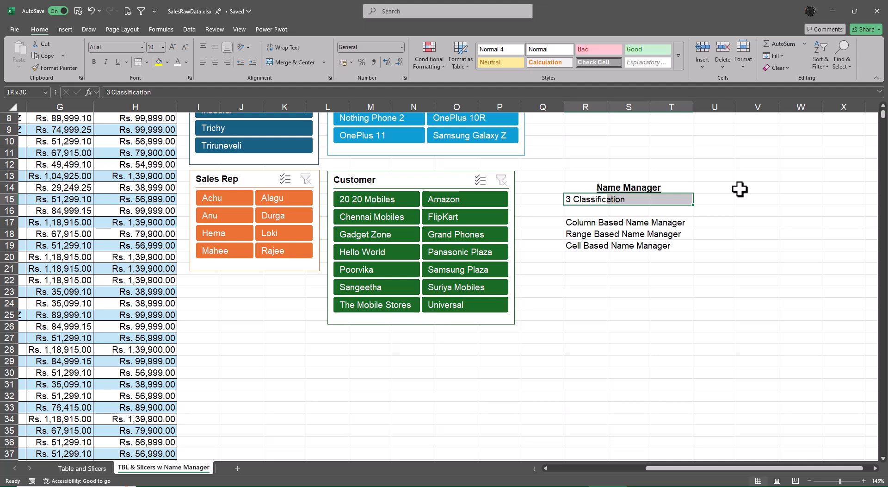
pyautogui.press('alt')
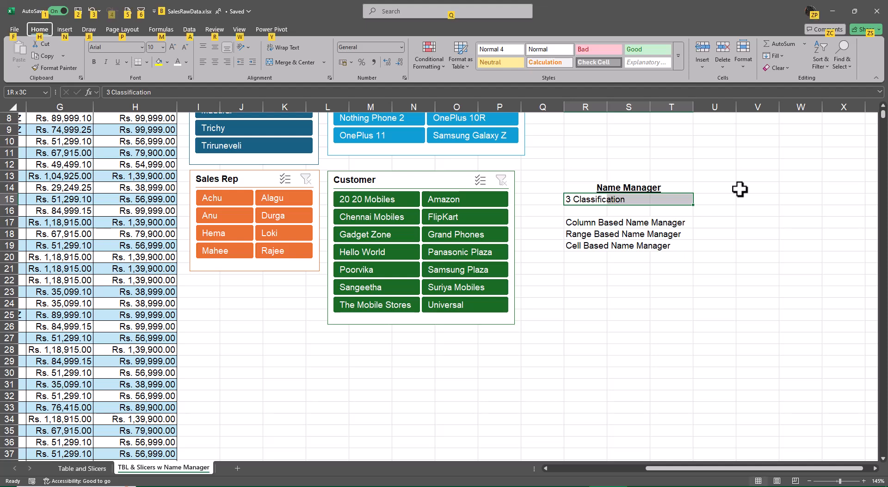
pyautogui.press('h')
pyautogui.press('m')
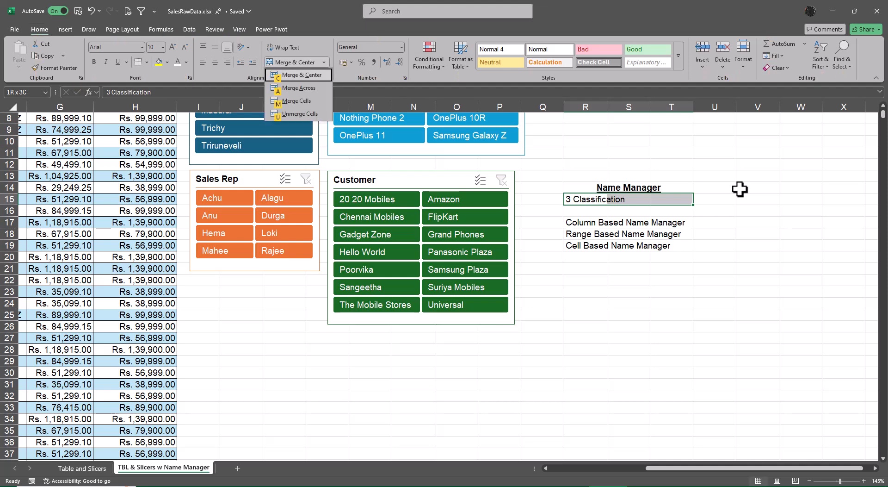
pyautogui.press('c')
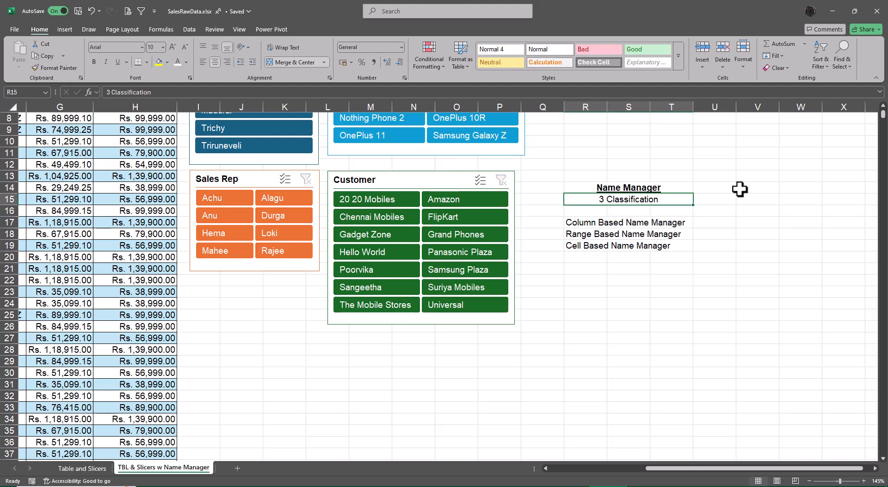
pyautogui.hotkey('ctrl', 'b')
pyautogui.hotkey('ctrl', 'u')
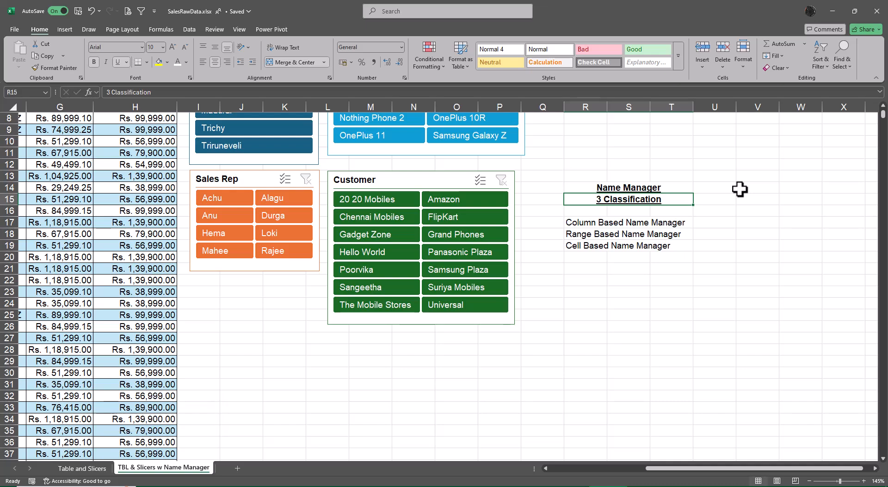
# AutoFit the widths of all the sales table columns, from Invoice No through Sales, including the Total row.
pyautogui.hotkey('ctrl', 'Left')
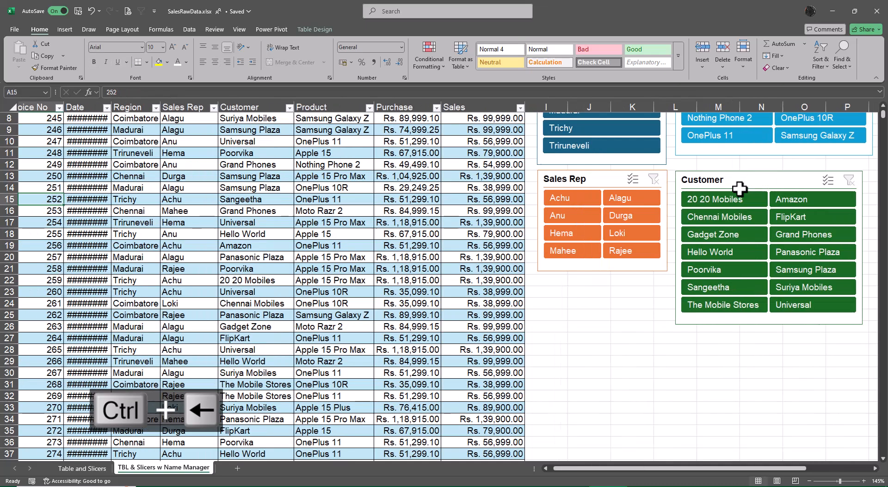
pyautogui.hotkey('ctrl', 'Up')
pyautogui.hotkey('ctrl', 'shift', 'Right')
pyautogui.hotkey('ctrl', 'shift', 'Down')
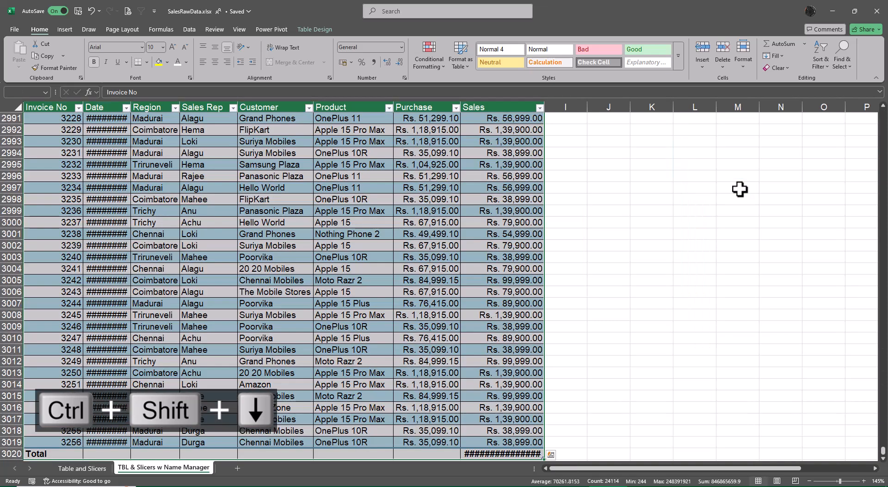
pyautogui.hotkey('alt', 'o')
pyautogui.hotkey('alt', 'a')
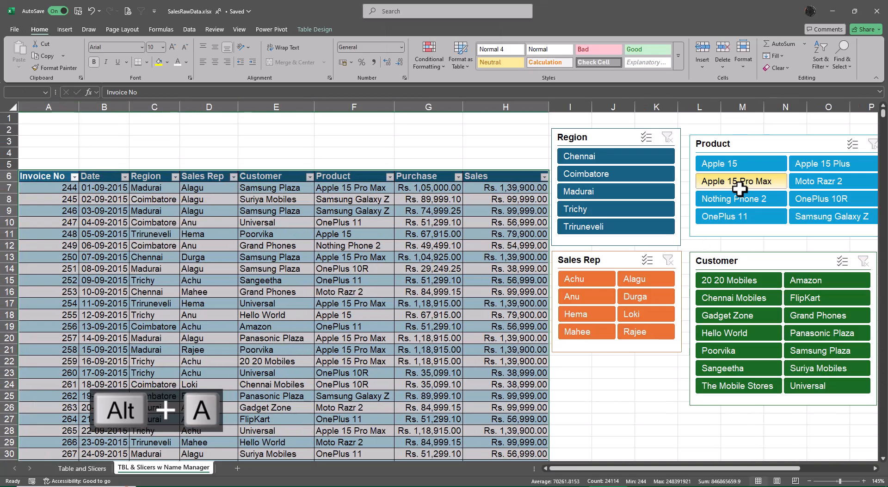
pyautogui.press('Right')
pyautogui.press('Left')
pyautogui.press('Up')
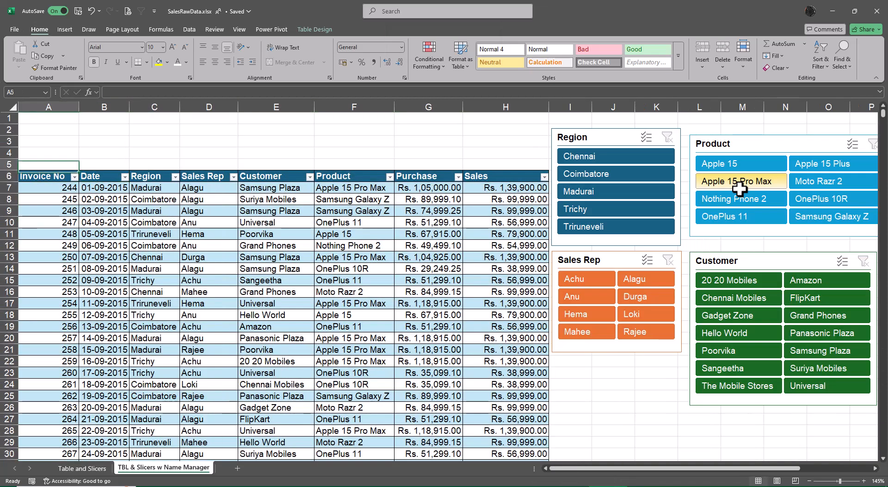
# Create column-based names from the top row of the sales table A6:H3019, leaving out the Total row.
pyautogui.press('Down')
pyautogui.hotkey('ctrl', 'shift', 'Right')
pyautogui.hotkey('ctrl', 'shift', 'Down')
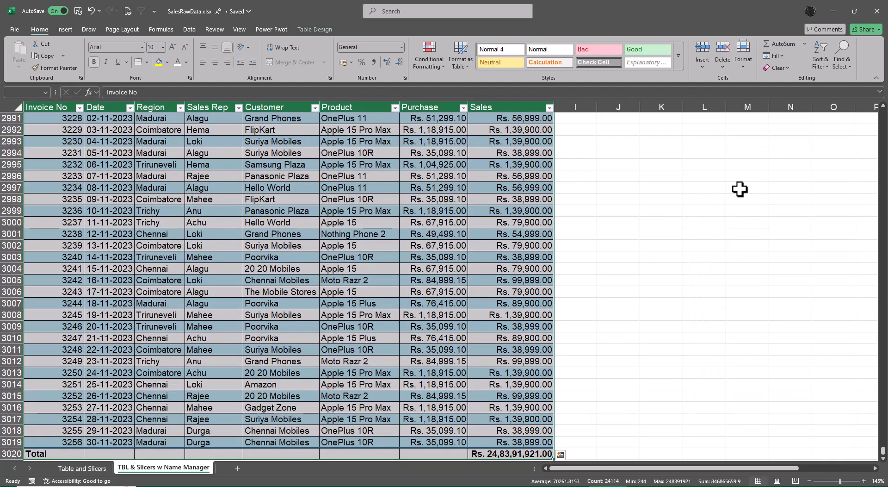
pyautogui.hotkey('shift', 'Up')
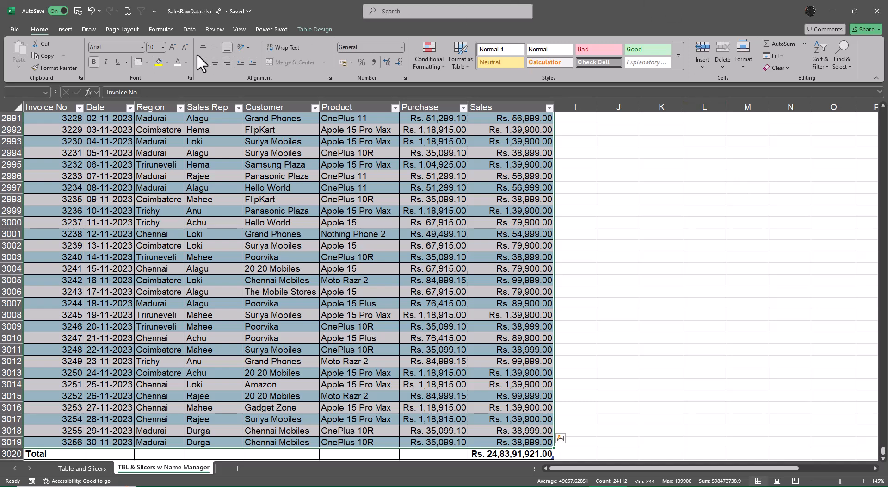
pyautogui.click(170, 30)
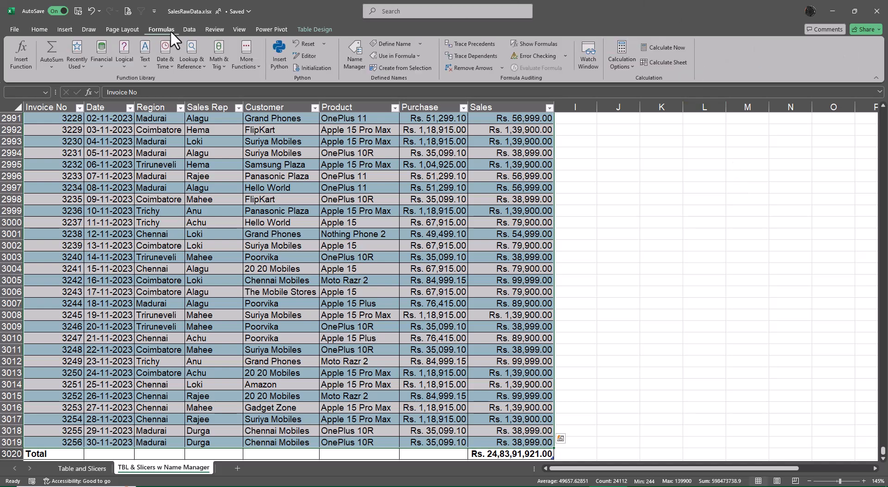
pyautogui.click(401, 68)
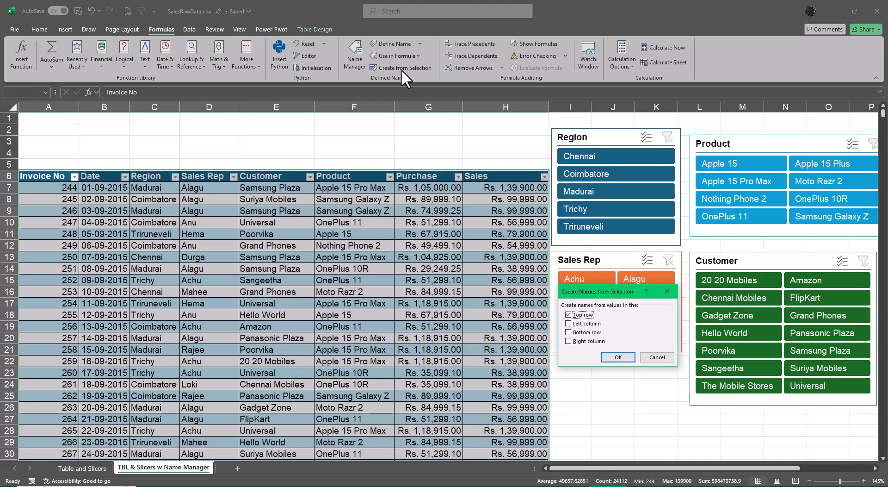
pyautogui.moveTo(593, 290); pyautogui.dragTo(290, 129)
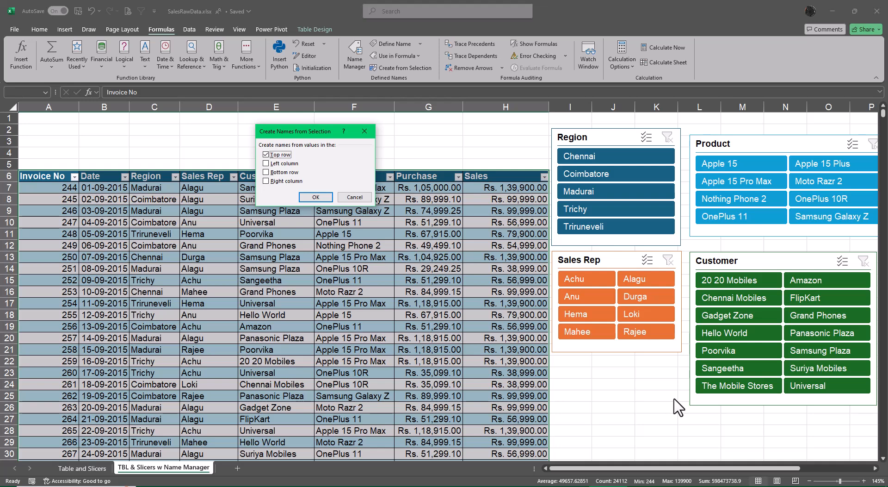
pyautogui.click(318, 196)
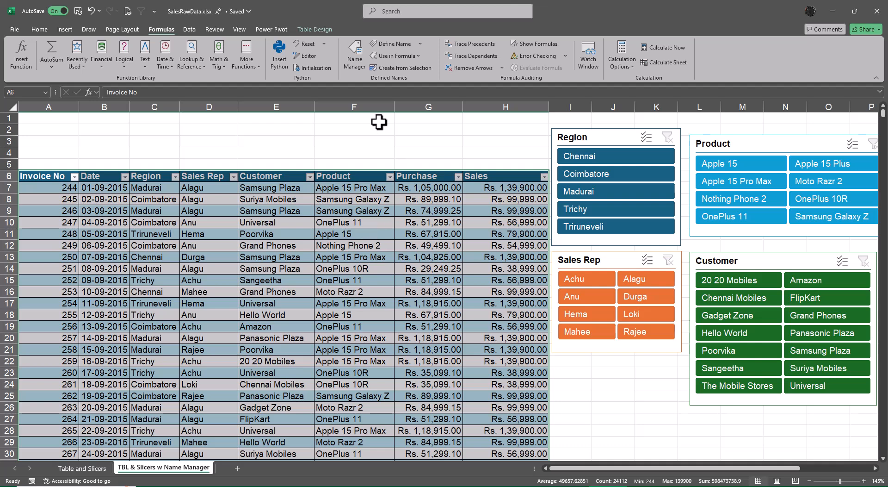
# Review the defined names in Name Manager with the Scope column widened, and close the list.
pyautogui.click(357, 57)
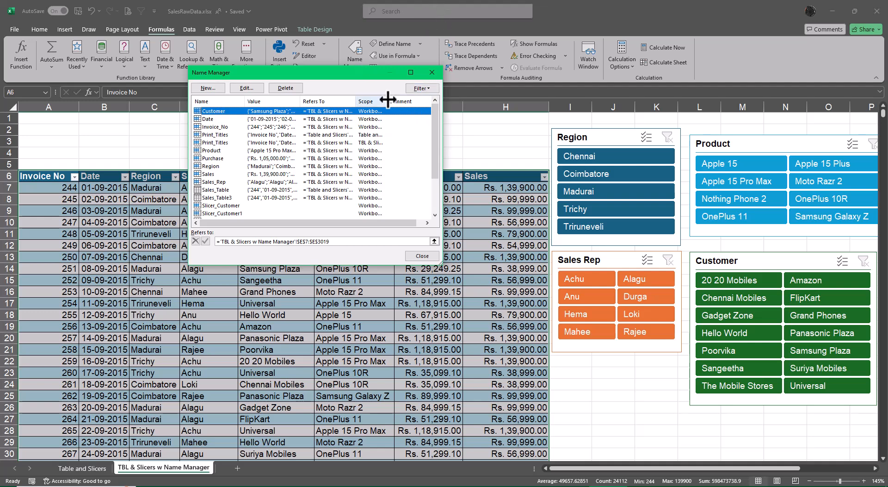
pyautogui.moveTo(386, 101); pyautogui.dragTo(432, 100)
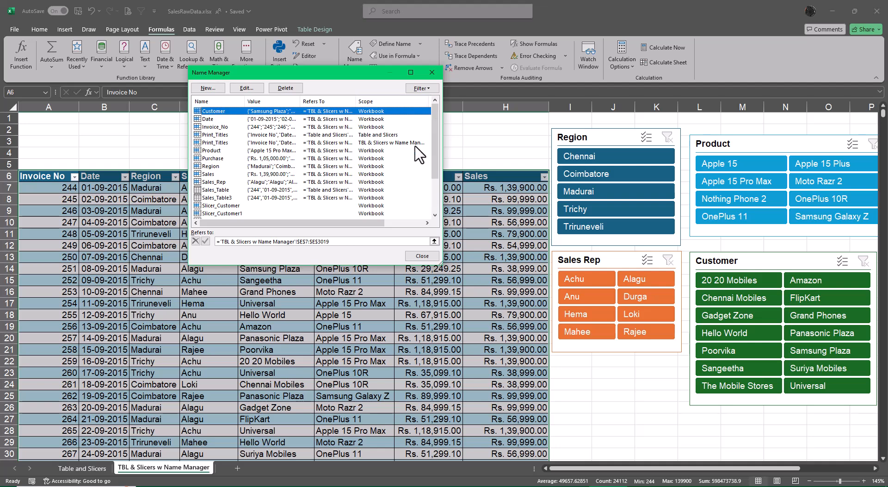
pyautogui.scroll(-2, 421, 158)
pyautogui.scroll(2, 413, 175)
pyautogui.click(422, 255)
pyautogui.click(632, 429)
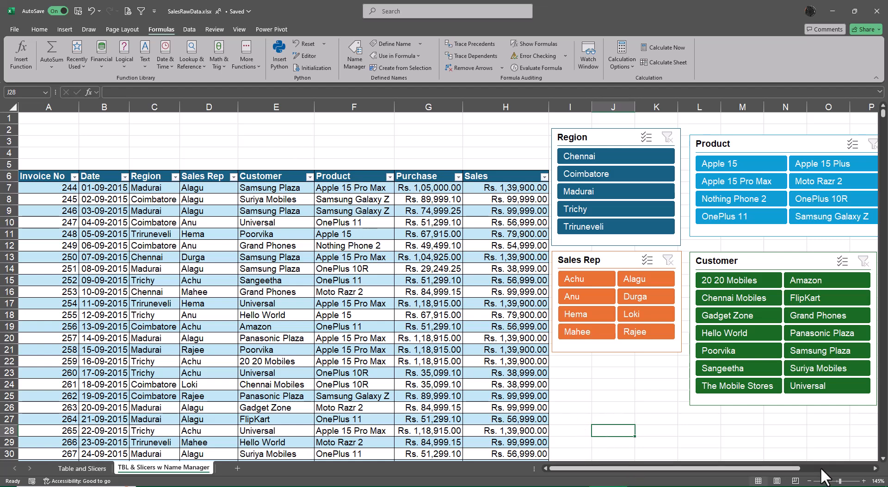
# Start a SUBTOTAL formula in cell V8 and look through its full list of function numbers.
pyautogui.hscroll(6, 873, 469)
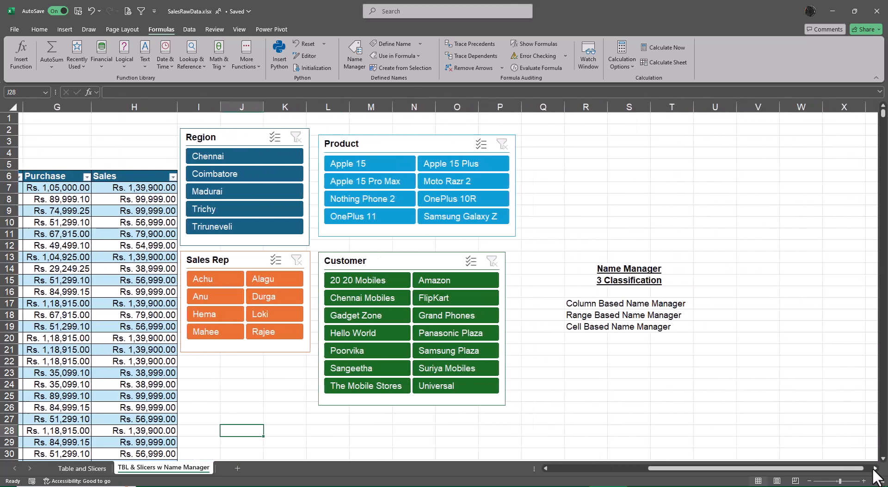
pyautogui.hscroll(2, 873, 468)
pyautogui.click(596, 198)
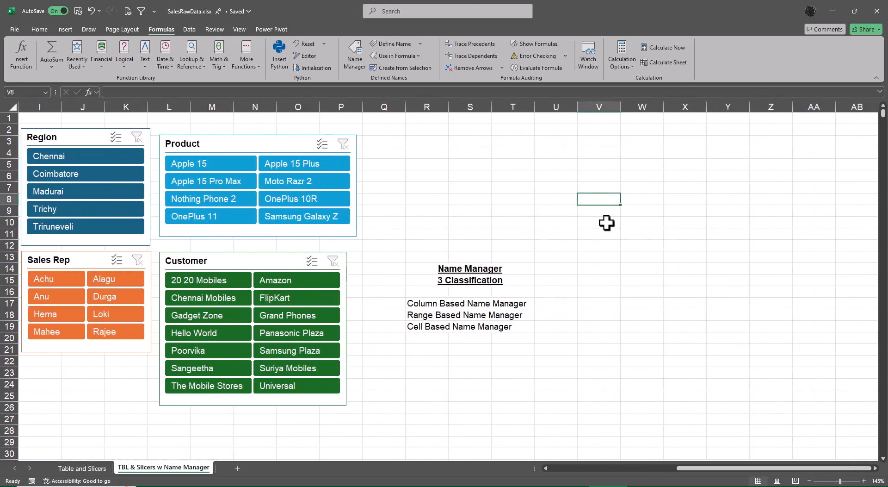
pyautogui.write('=sub')
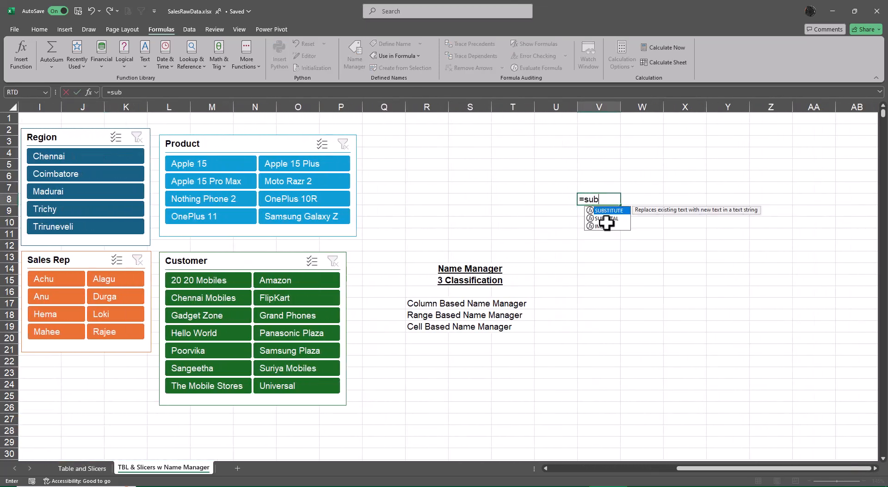
pyautogui.press('Tab')
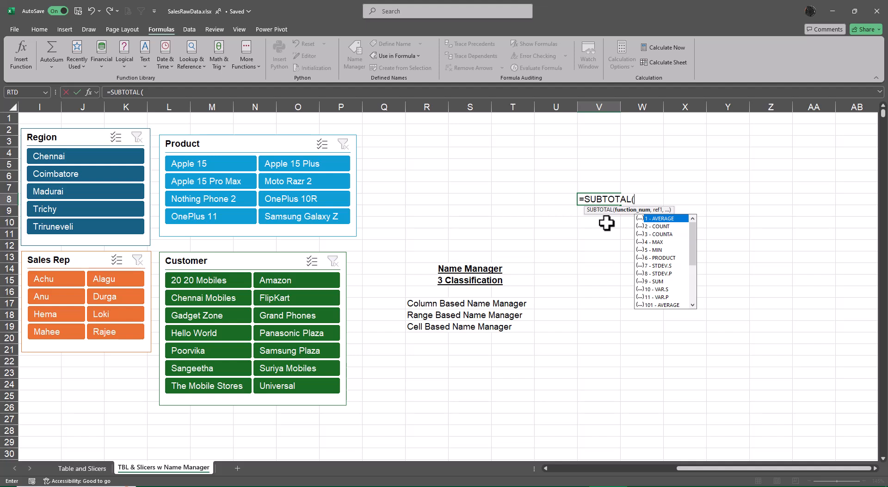
pyautogui.moveTo(693, 248); pyautogui.dragTo(704, 295)
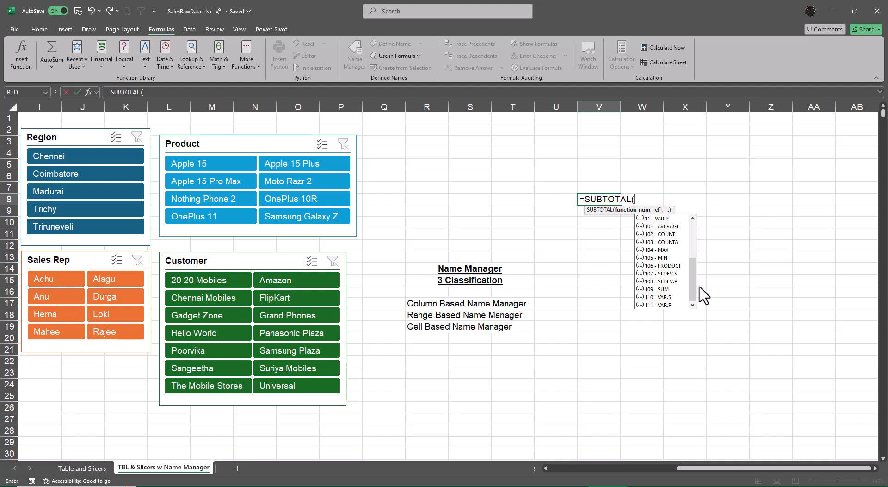
pyautogui.moveTo(696, 292); pyautogui.dragTo(702, 224)
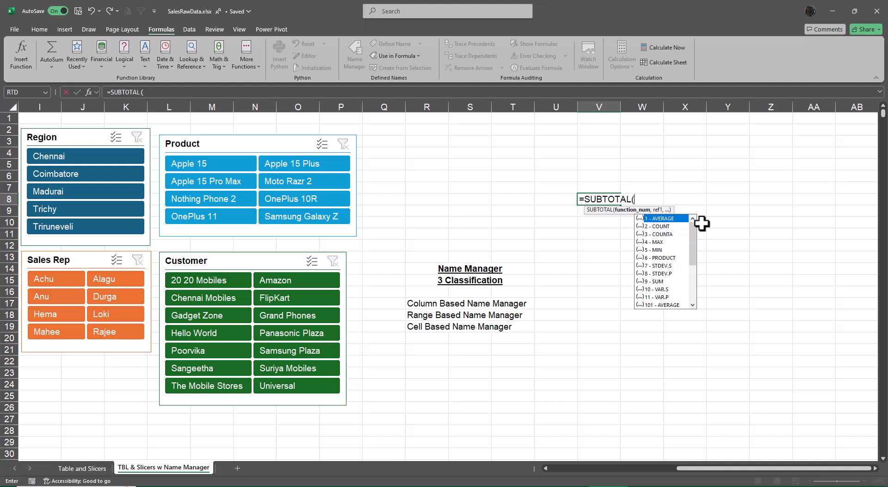
# Switch to Snipping Tool, capture the SUBTOTAL formula with its function list, copy the snip and close without saving.
pyautogui.click(83, 485)
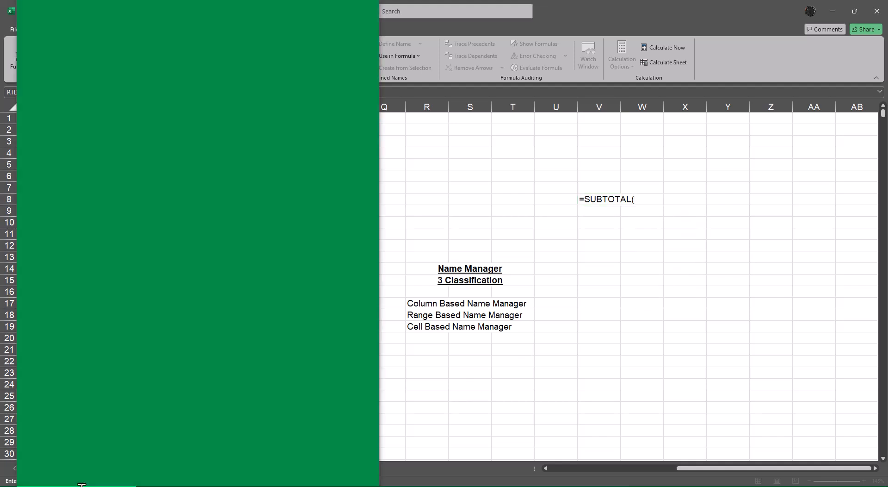
pyautogui.write('sni')
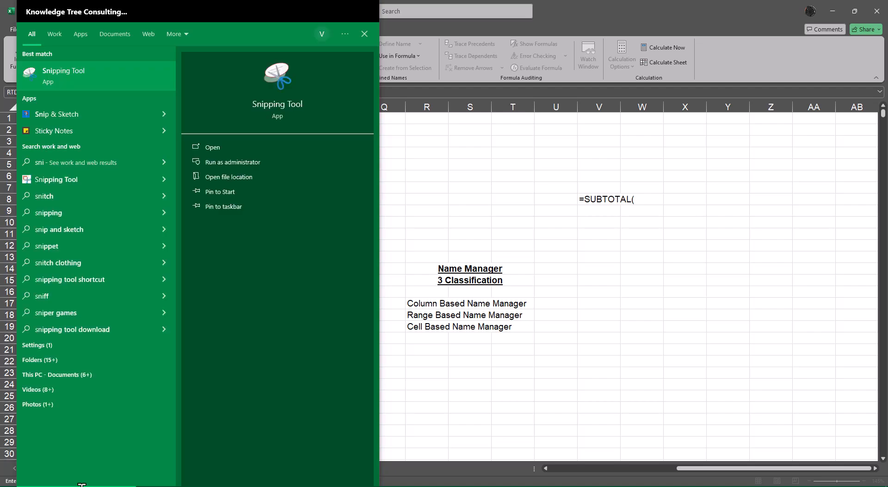
pyautogui.press('Return')
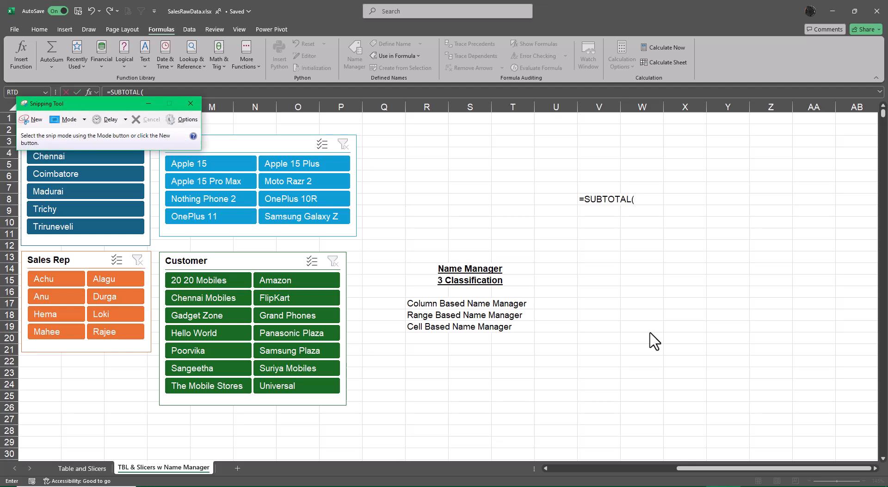
pyautogui.click(35, 117)
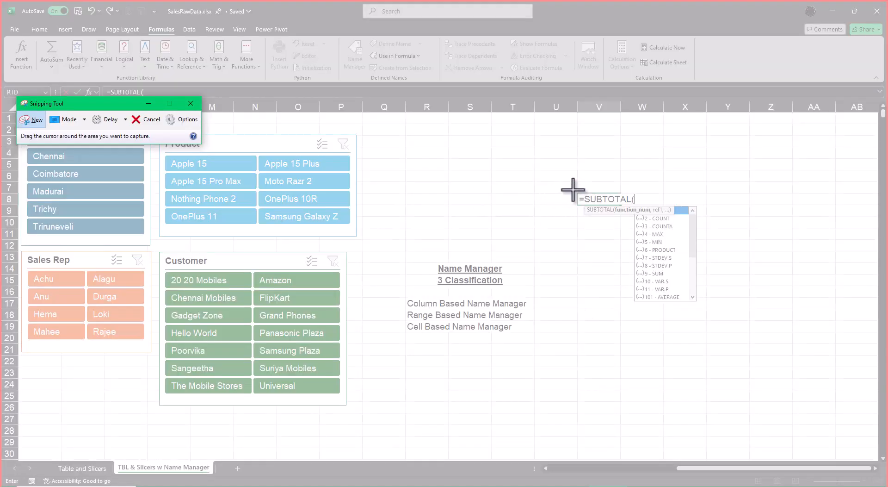
pyautogui.moveTo(572, 189); pyautogui.dragTo(704, 295)
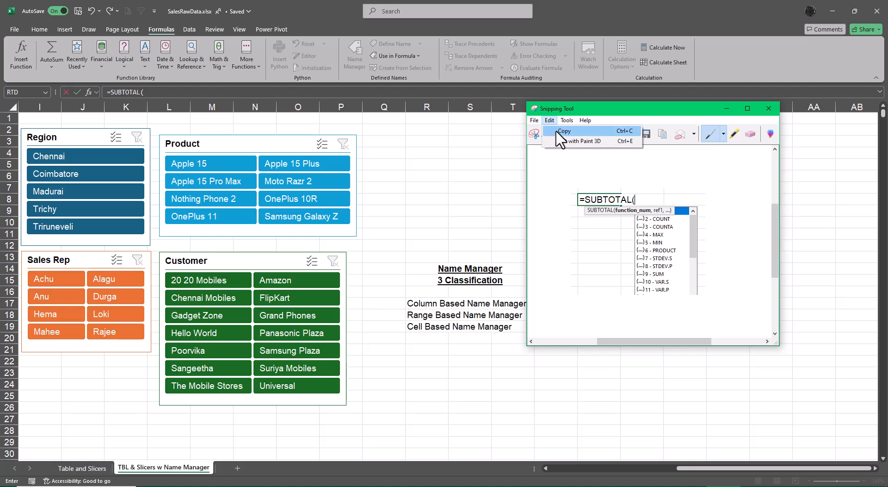
pyautogui.click(773, 112)
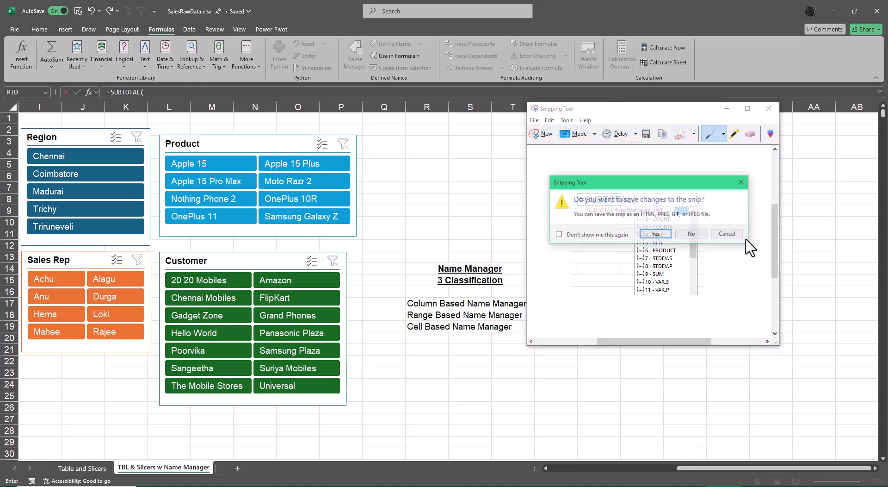
pyautogui.click(708, 237)
# Cancel the unfinished formula and try placing the snip as a picture beside the Name Manager notes.
pyautogui.press('Escape')
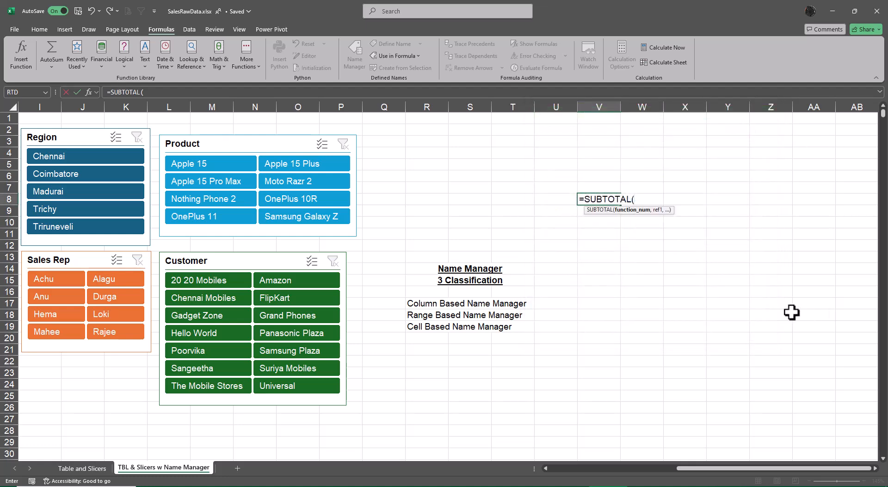
pyautogui.press('Escape')
pyautogui.hotkey('ctrl', 'v')
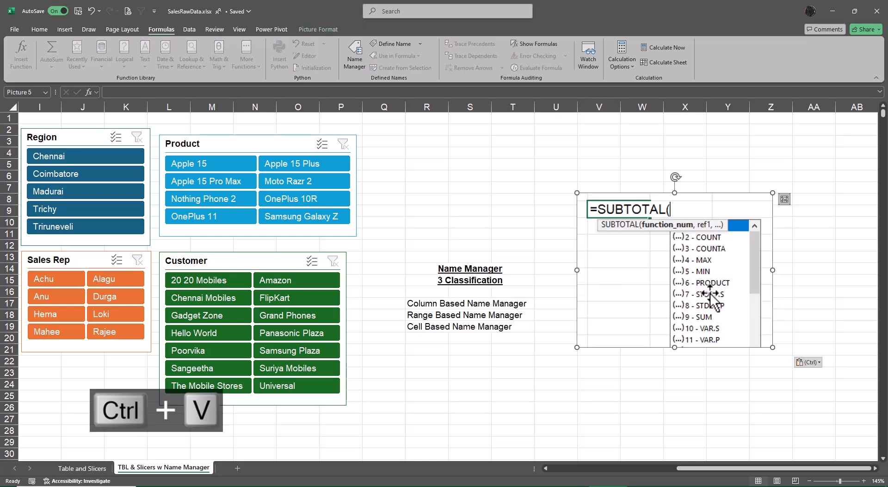
pyautogui.moveTo(708, 294); pyautogui.dragTo(685, 287)
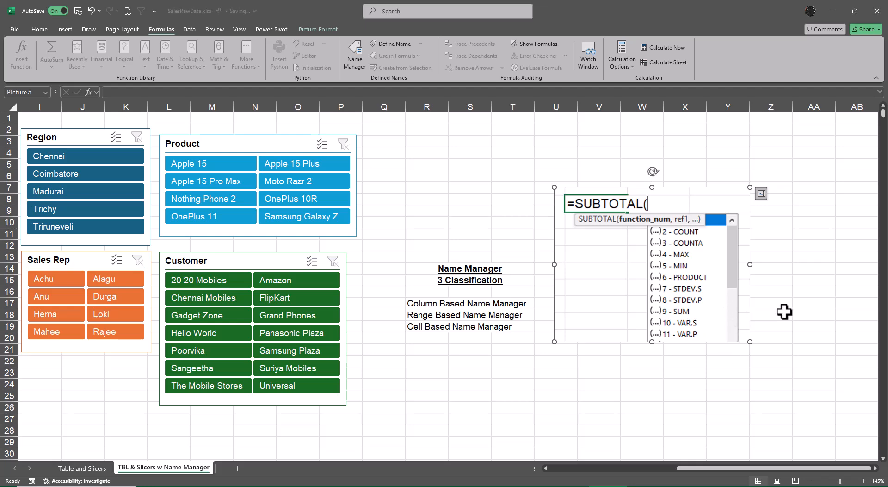
pyautogui.hotkey('ctrl', 'z')
pyautogui.hotkey('ctrl', 'z')
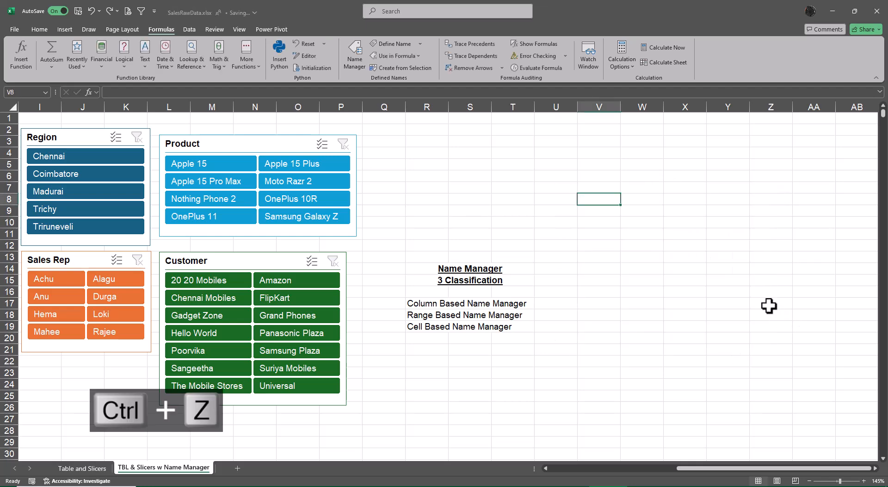
# Start a SUBTOTAL formula in cell V8 up to its function number argument.
pyautogui.write('=subt')
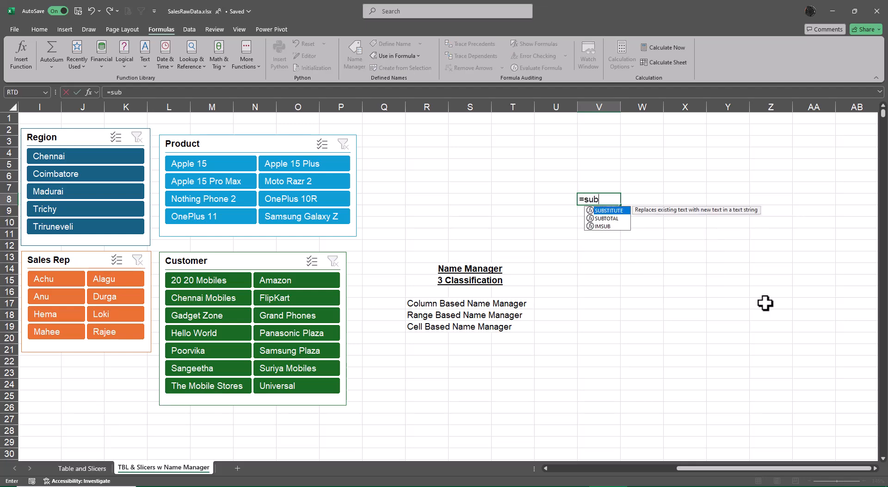
pyautogui.press('Tab')
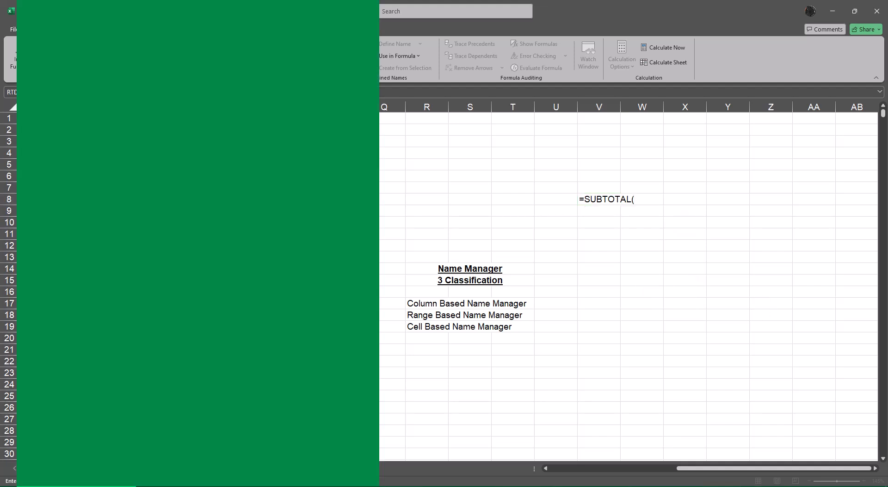
pyautogui.write('sn')
pyautogui.press('Return')
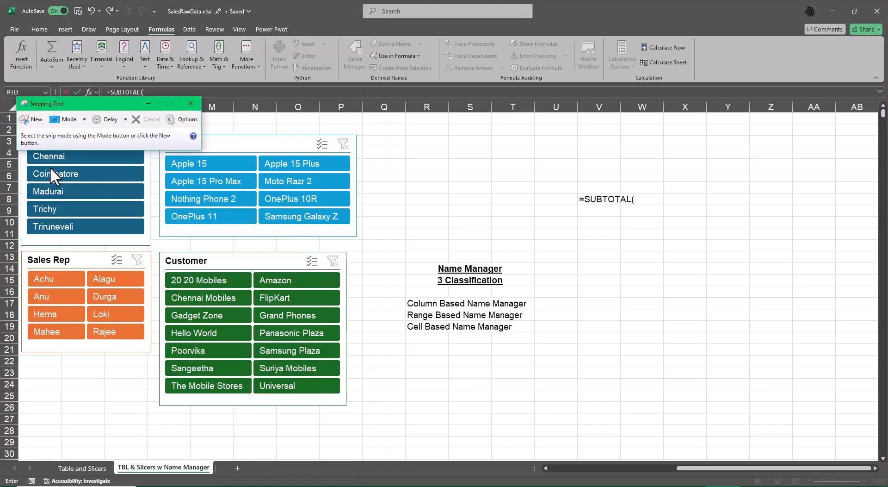
pyautogui.click(33, 119)
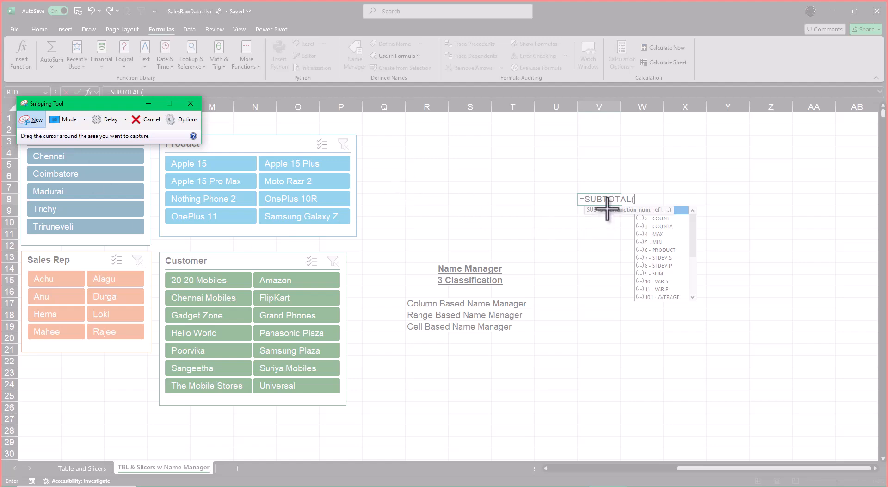
pyautogui.press('Escape')
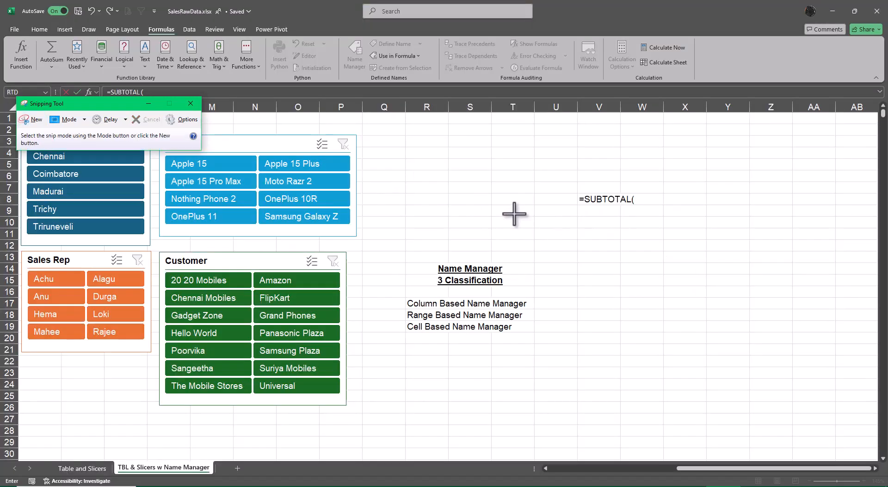
# Return to the unfinished SUBTOTAL formula and move its argument tooltip above cell V8, clear of the function list.
pyautogui.click(608, 198)
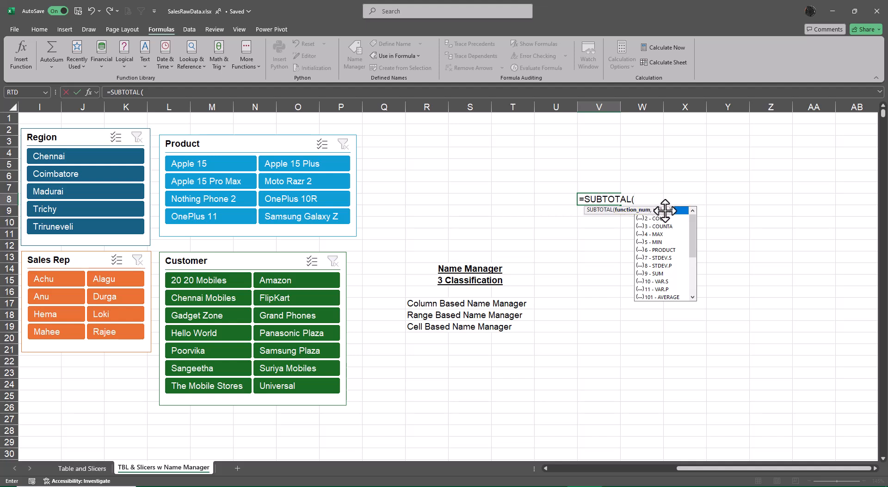
pyautogui.moveTo(665, 211); pyautogui.dragTo(662, 186)
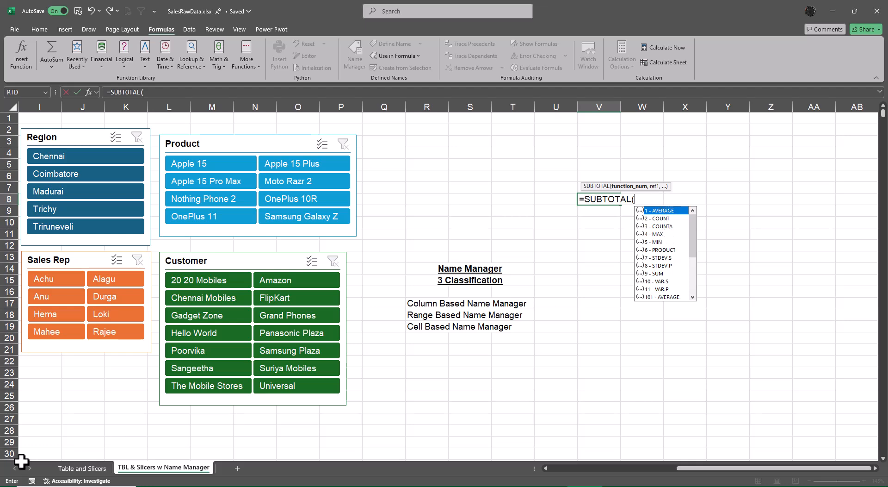
# Switch to Snipping Tool, try capturing the area around the SUBTOTAL formula, and discard the snip.
pyautogui.click(724, 486)
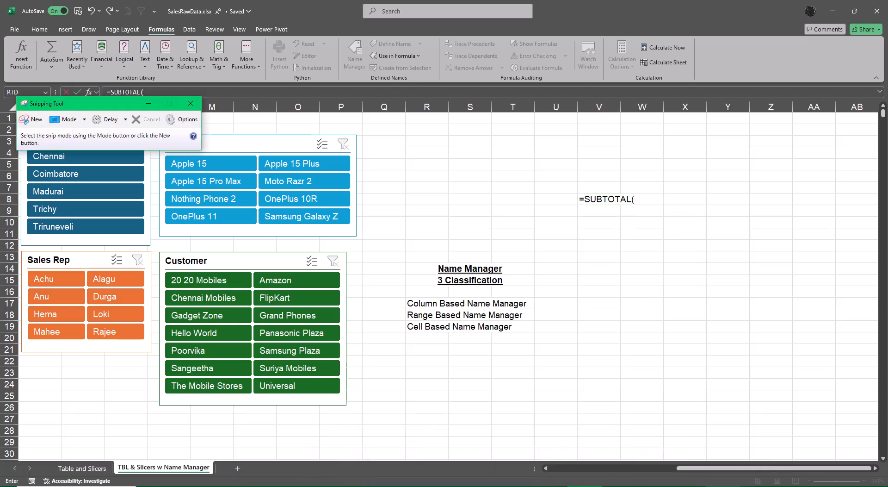
pyautogui.click(33, 120)
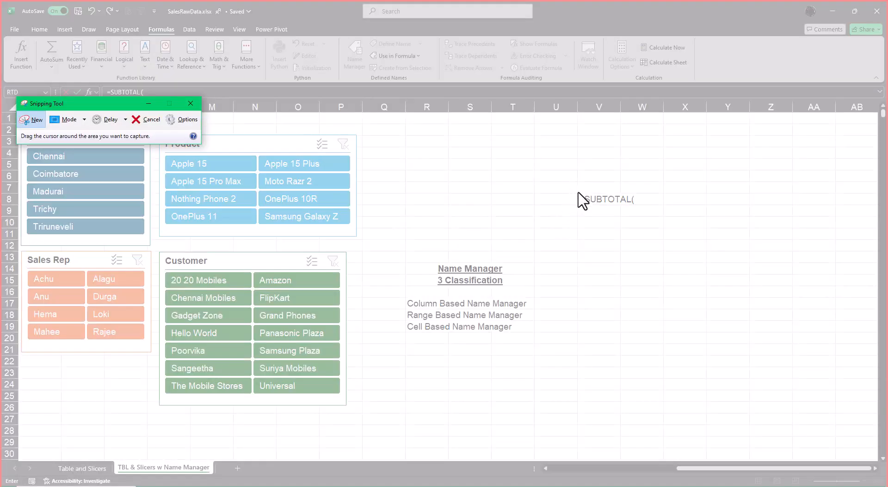
pyautogui.moveTo(577, 188); pyautogui.dragTo(676, 266)
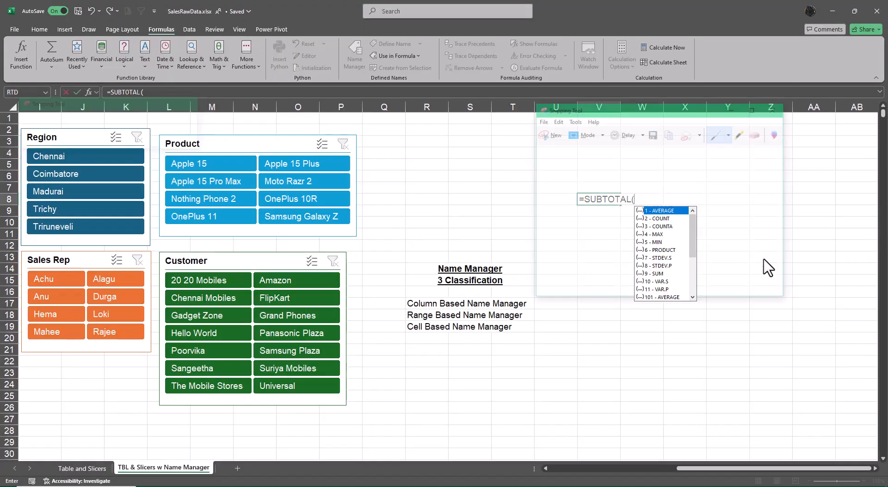
pyautogui.click(776, 107)
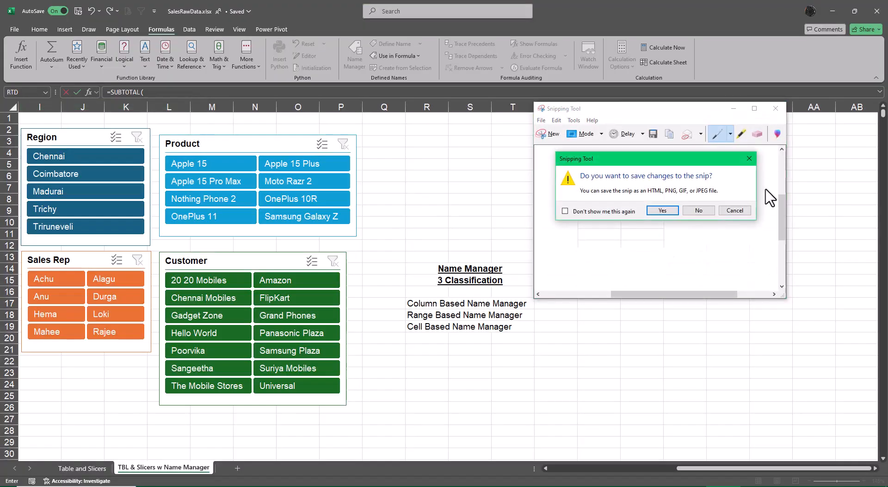
pyautogui.click(704, 213)
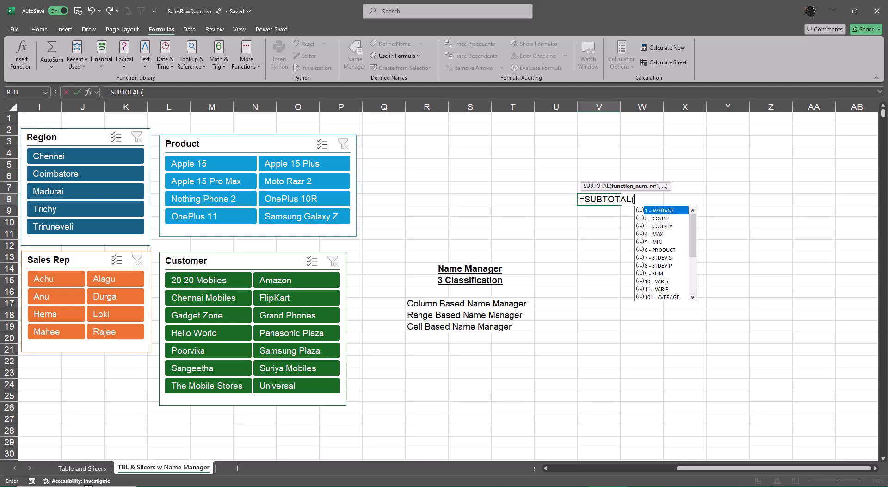
# Switch to Snipping Tool, capture the SUBTOTAL formula with its tooltip and function list, and close without saving.
pyautogui.click(81, 485)
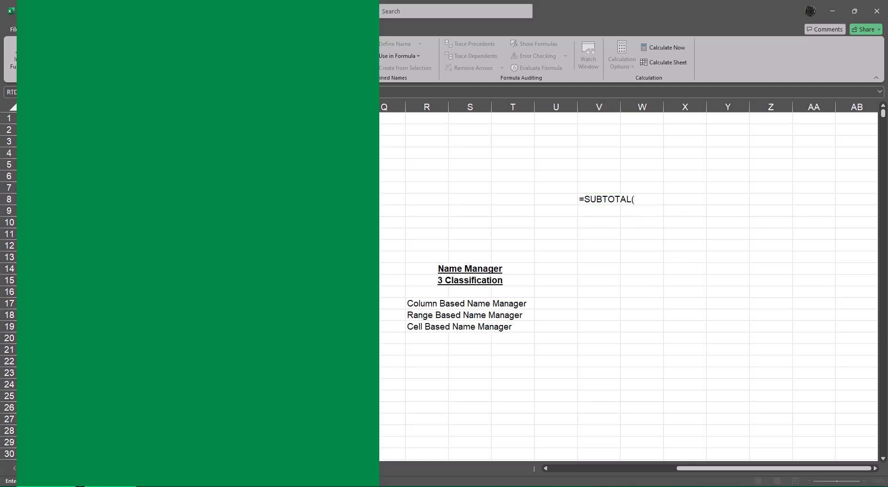
pyautogui.write('sni')
pyautogui.press('Return')
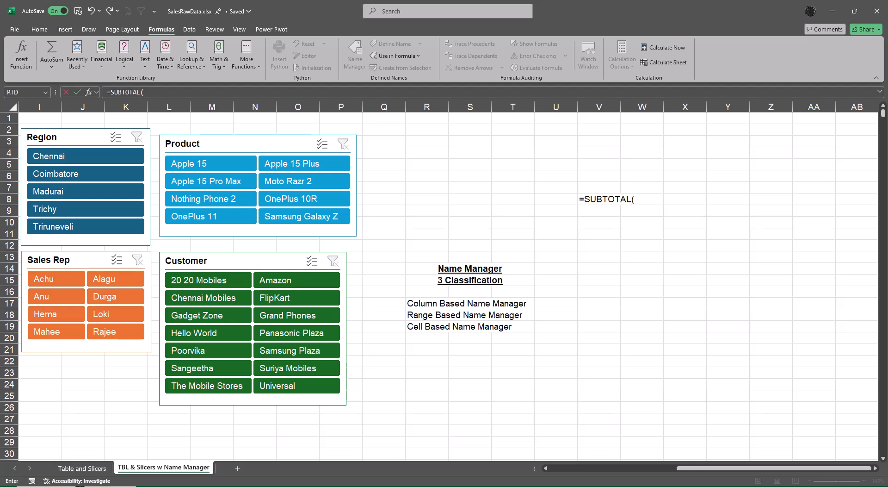
pyautogui.click(37, 121)
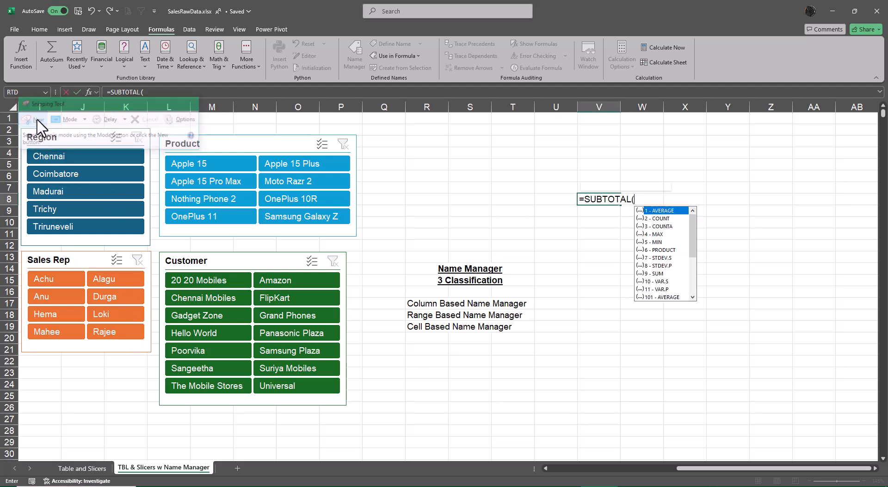
pyautogui.moveTo(569, 175); pyautogui.dragTo(713, 294)
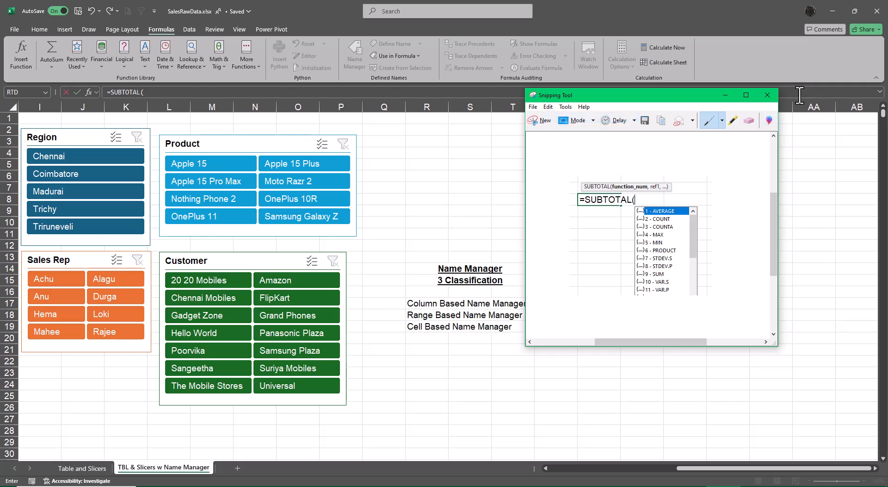
pyautogui.click(768, 95)
pyautogui.click(761, 226)
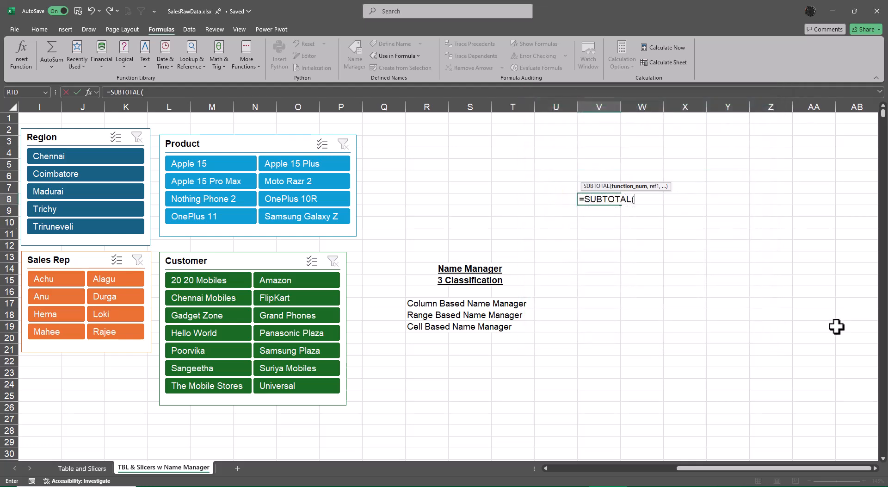
# Cancel the unfinished formula in V8 and place the snip as a picture beside the Name Manager notes.
pyautogui.press('Escape')
pyautogui.hotkey('ctrl', 'v')
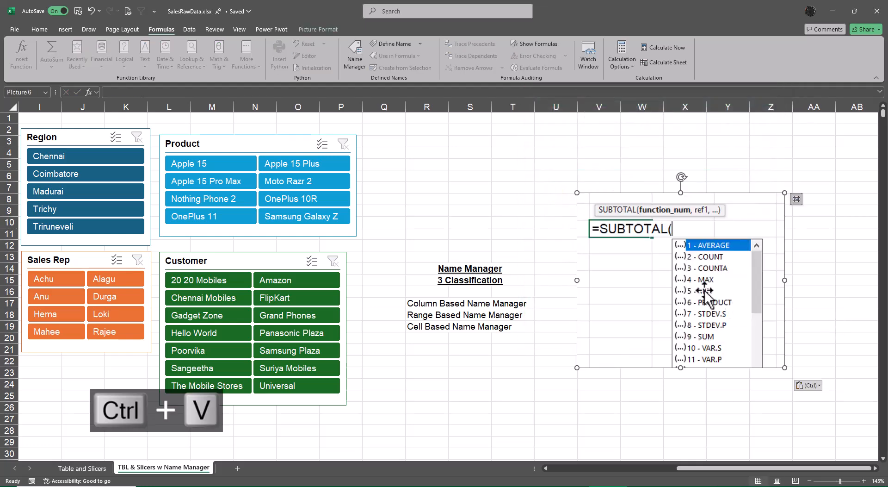
pyautogui.moveTo(693, 288); pyautogui.dragTo(686, 270)
pyautogui.click(820, 281)
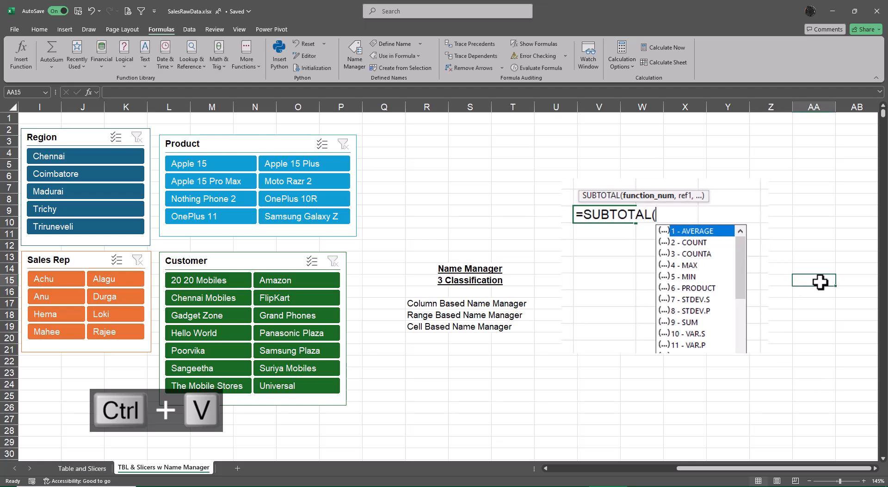
# Start a SUBTOTAL formula in cell V25, below the pasted picture.
pyautogui.scroll(-1, 417, 400)
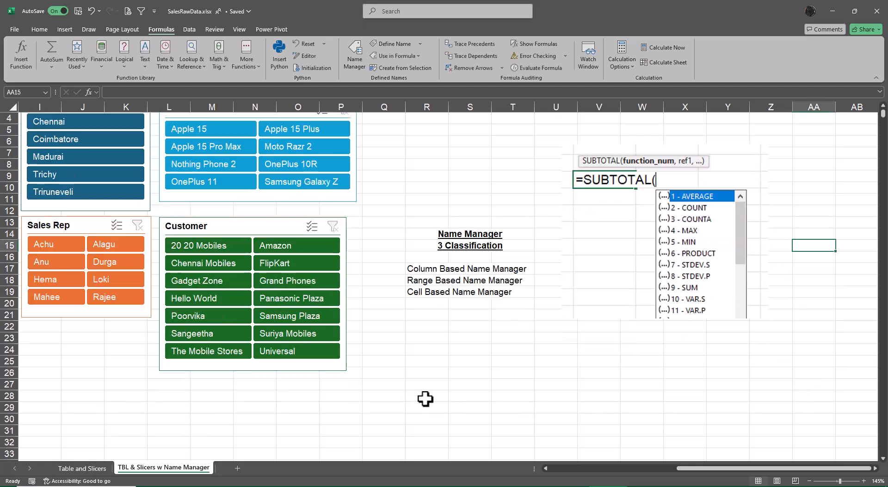
pyautogui.click(583, 362)
pyautogui.write('s')
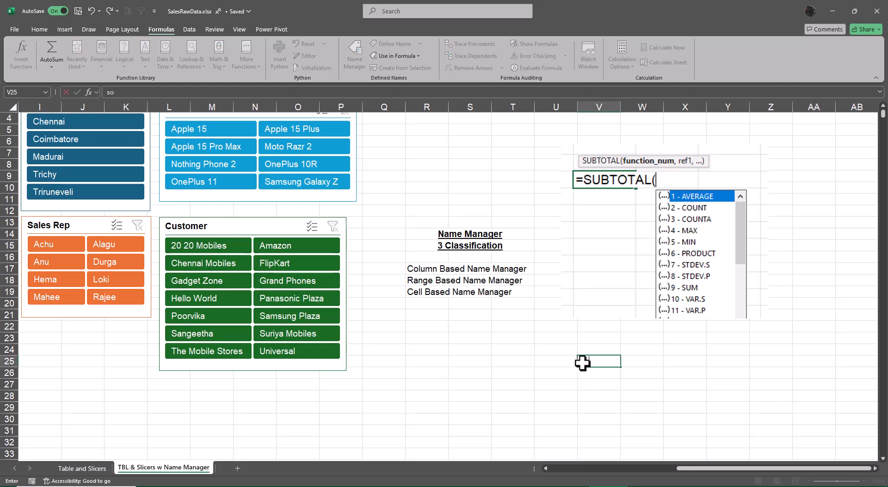
pyautogui.press('BackSpace')
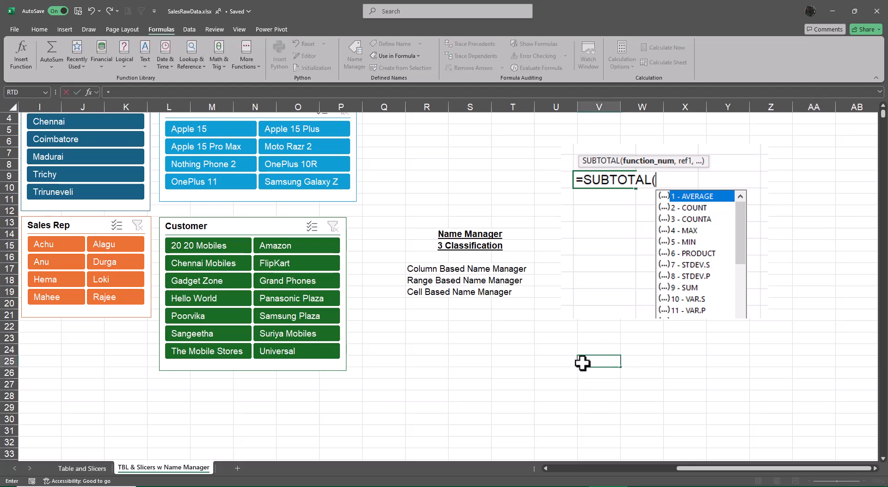
pyautogui.write('=subt')
pyautogui.press('Tab')
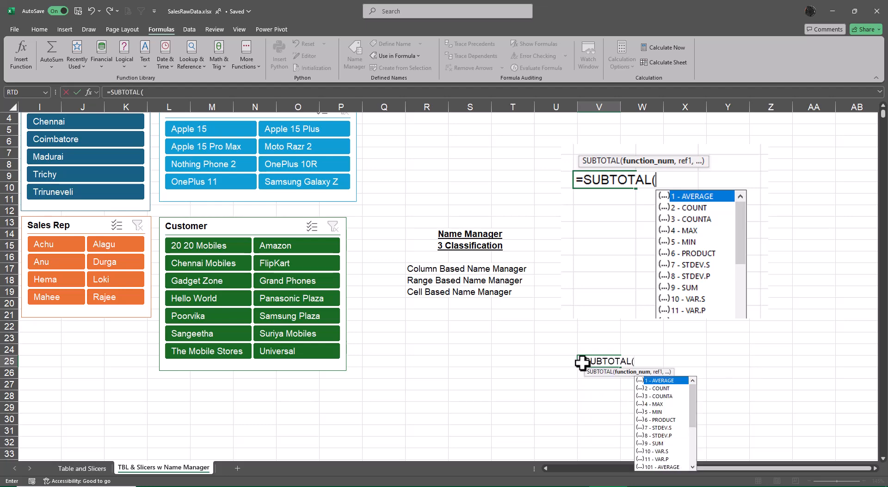
# Bring the function list to entries 101 to 111 and move the argument tooltip above cell V25.
pyautogui.scroll(-1, 823, 347)
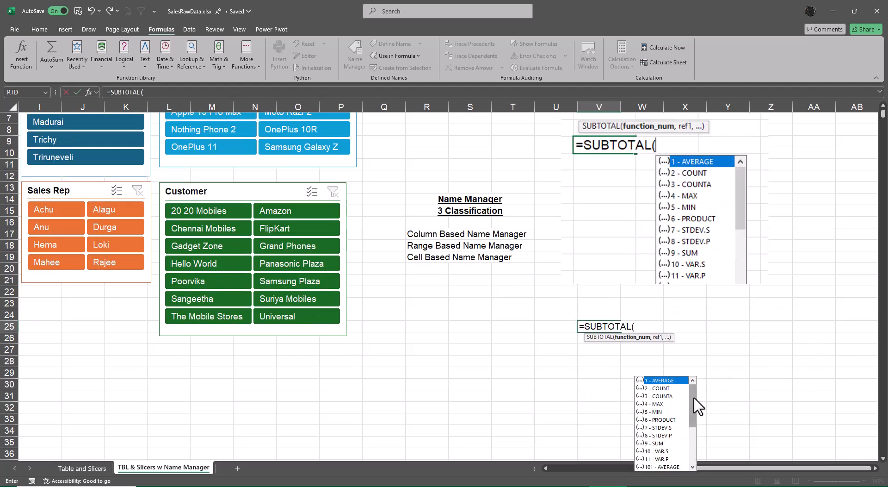
pyautogui.moveTo(693, 398); pyautogui.dragTo(693, 406)
pyautogui.scroll(-2, 691, 421)
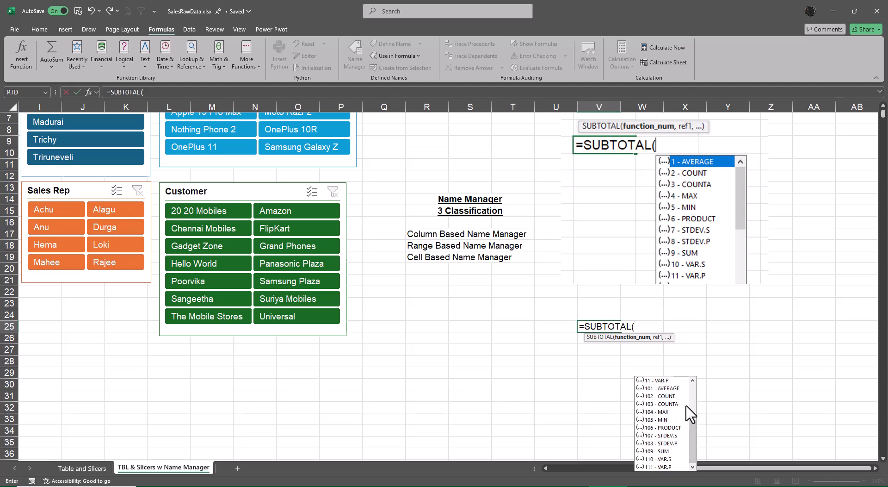
pyautogui.scroll(1, 797, 373)
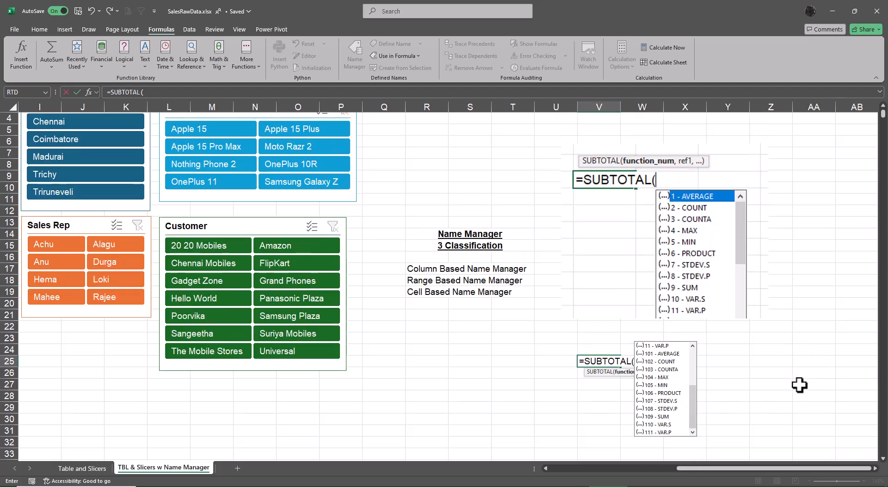
pyautogui.scroll(-1, 801, 392)
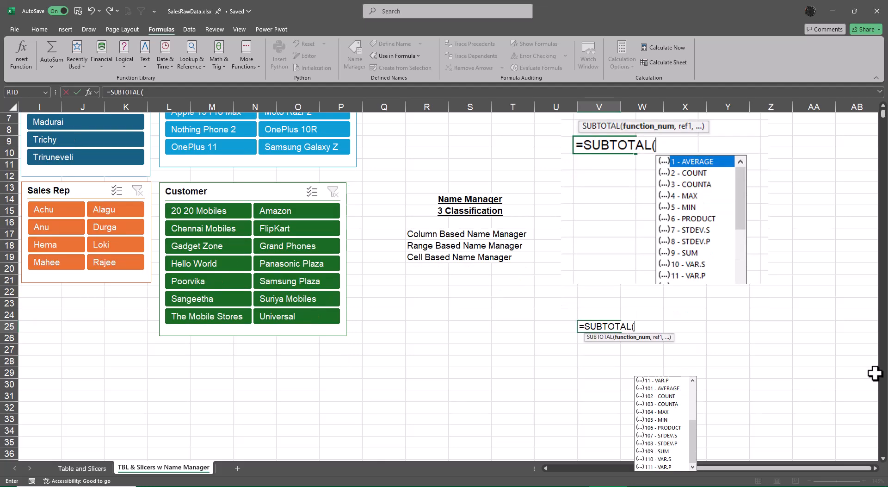
pyautogui.click(883, 106)
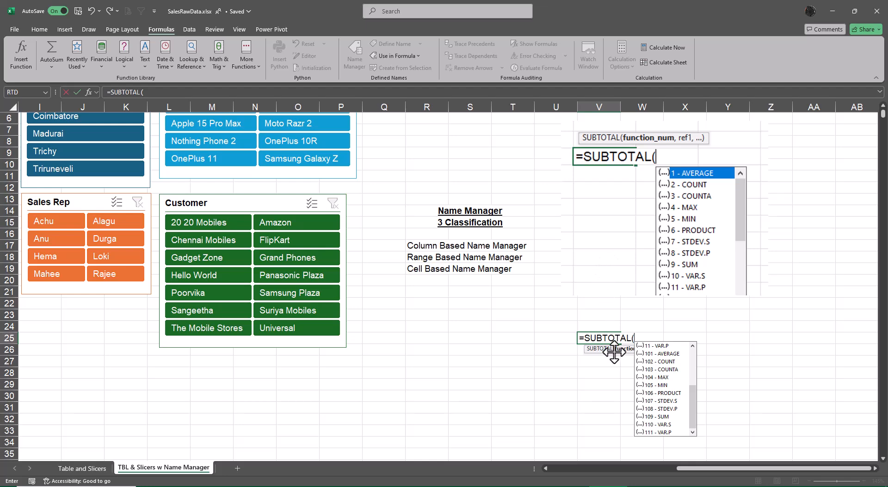
pyautogui.moveTo(613, 349); pyautogui.dragTo(602, 323)
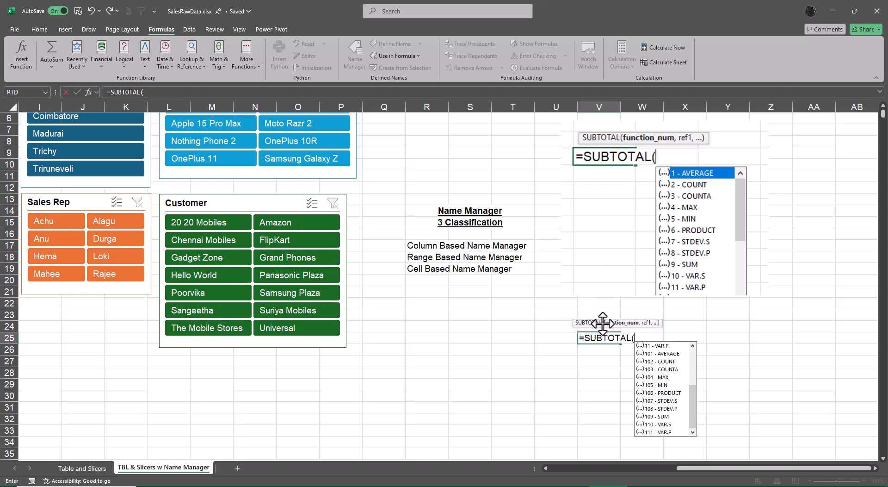
# Switch to Snipping Tool and try to capture the SUBTOTAL formula in V25 with its function list.
pyautogui.click(162, 486)
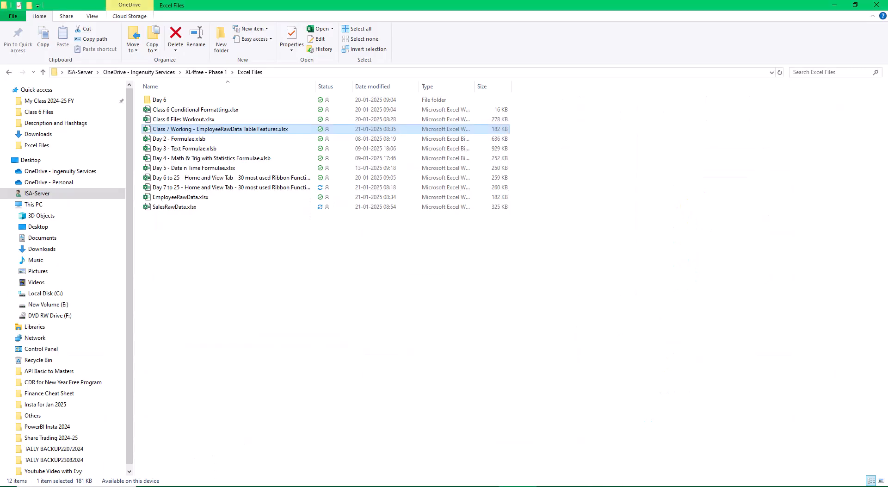
pyautogui.click(77, 486)
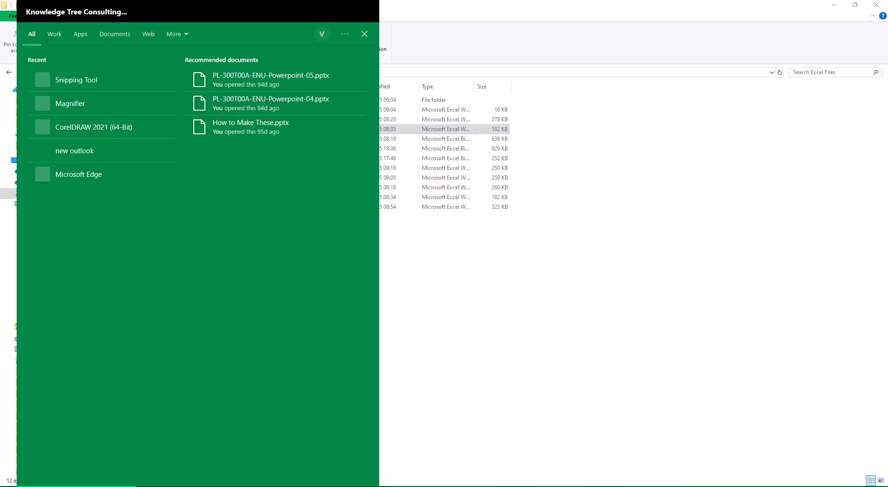
pyautogui.write('snii')
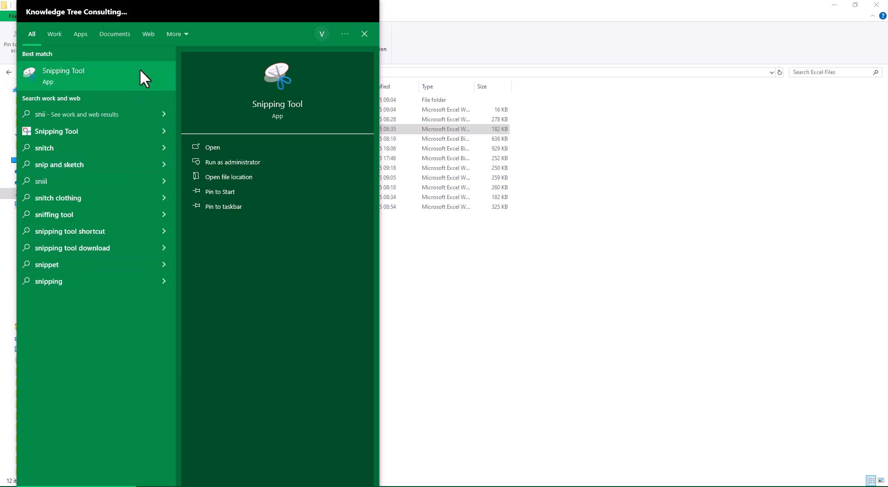
pyautogui.click(143, 76)
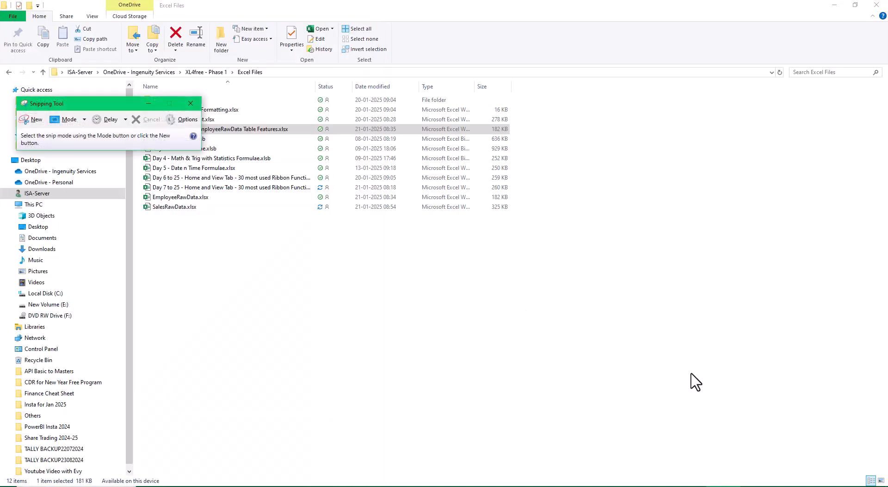
pyautogui.hotkey('alt', 'Tab')
pyautogui.hotkey('alt', 'Tab')
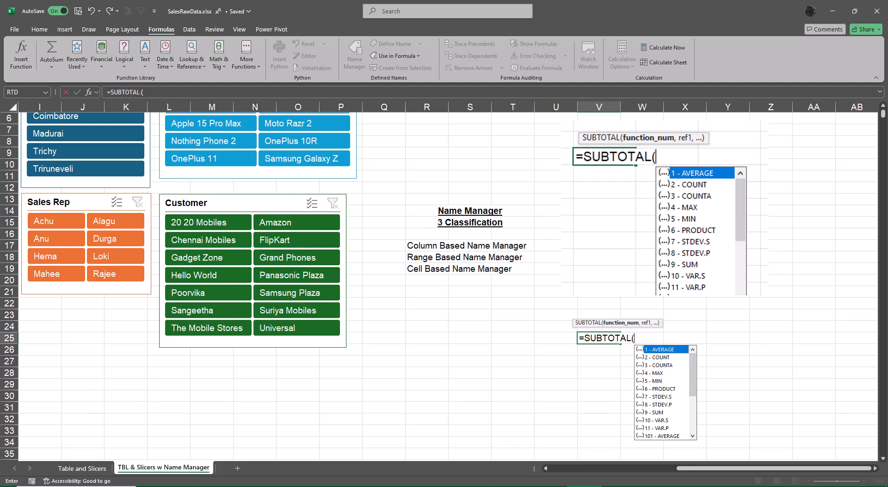
pyautogui.hotkey('alt', 'Tab')
pyautogui.click(35, 119)
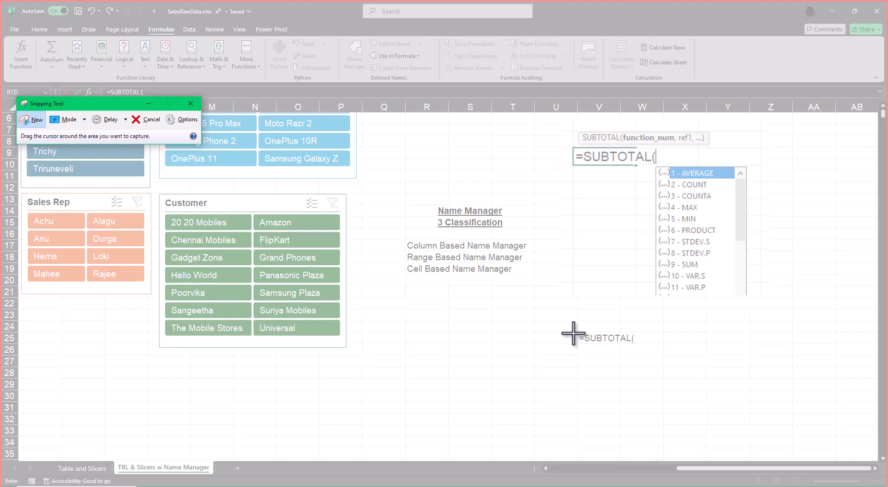
pyautogui.press('Escape')
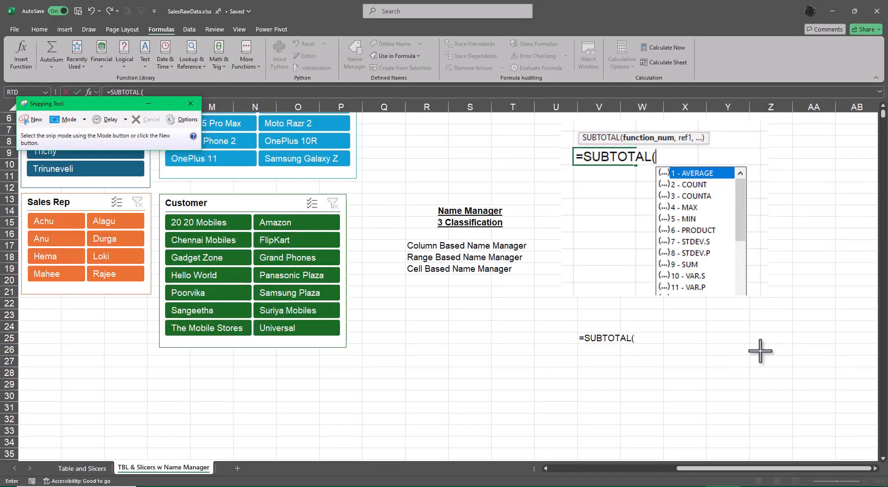
# Retry snipping the V25 formula with its open function list, and cancel the unfinished formula.
pyautogui.click(606, 342)
pyautogui.click(586, 486)
pyautogui.click(31, 120)
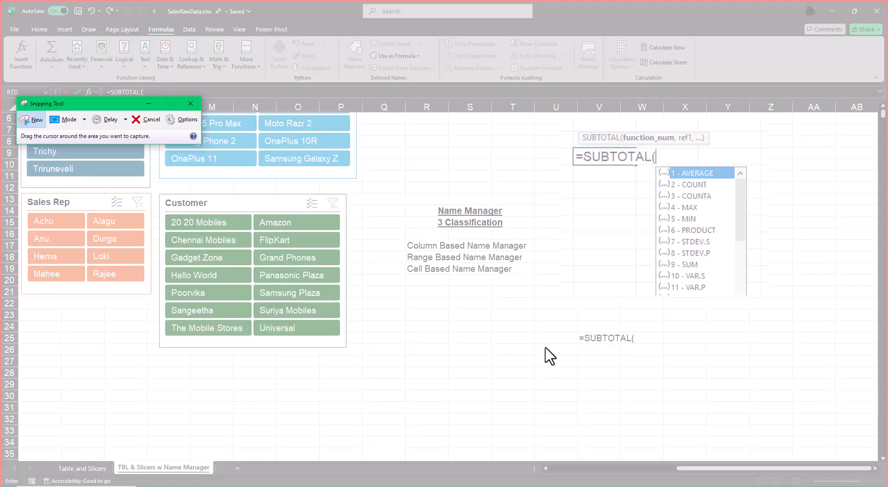
pyautogui.press('Escape')
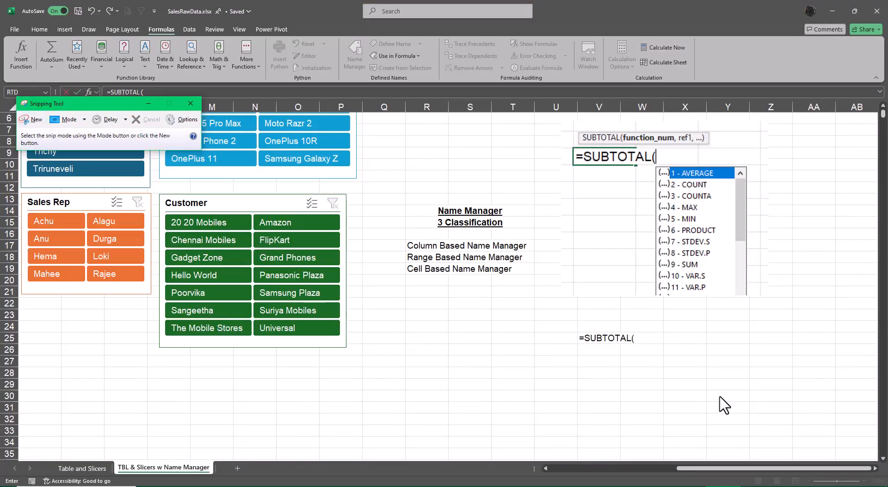
pyautogui.click(635, 338)
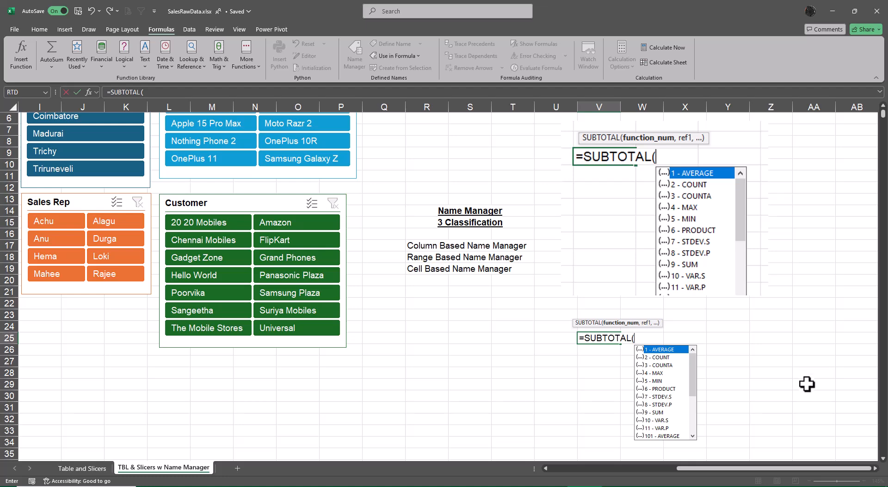
pyautogui.click(770, 486)
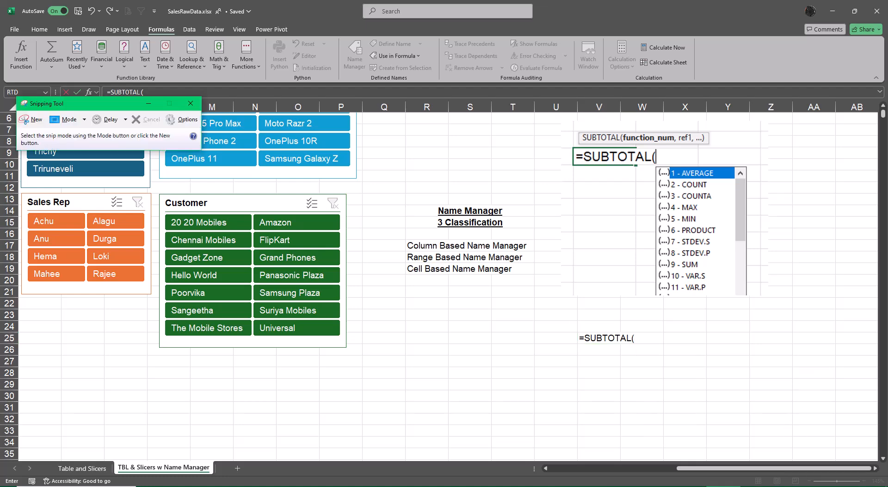
pyautogui.click(37, 123)
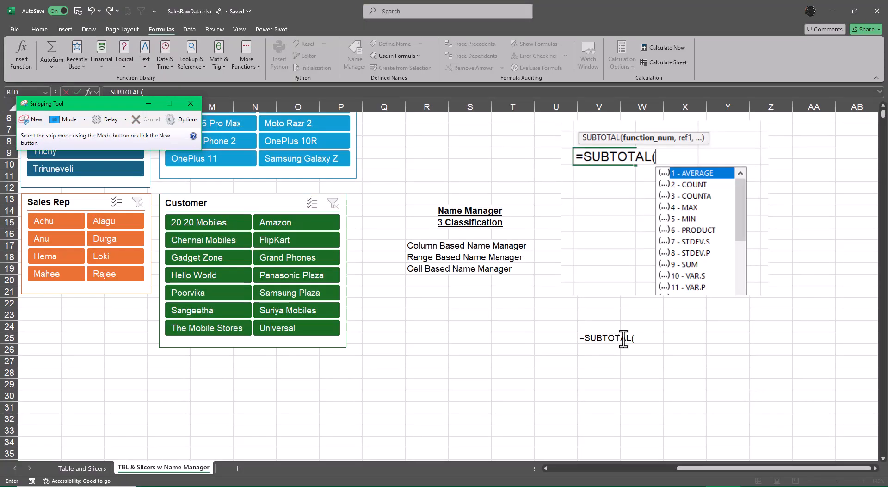
pyautogui.click(622, 338)
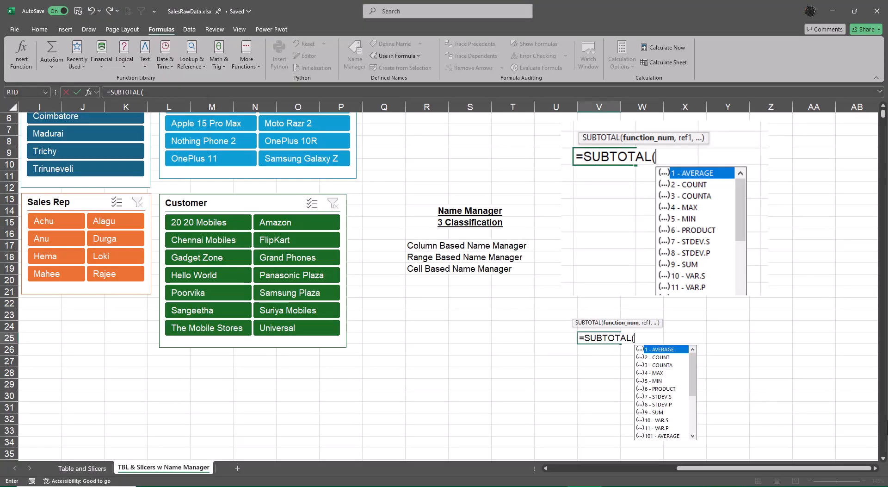
pyautogui.press('Escape')
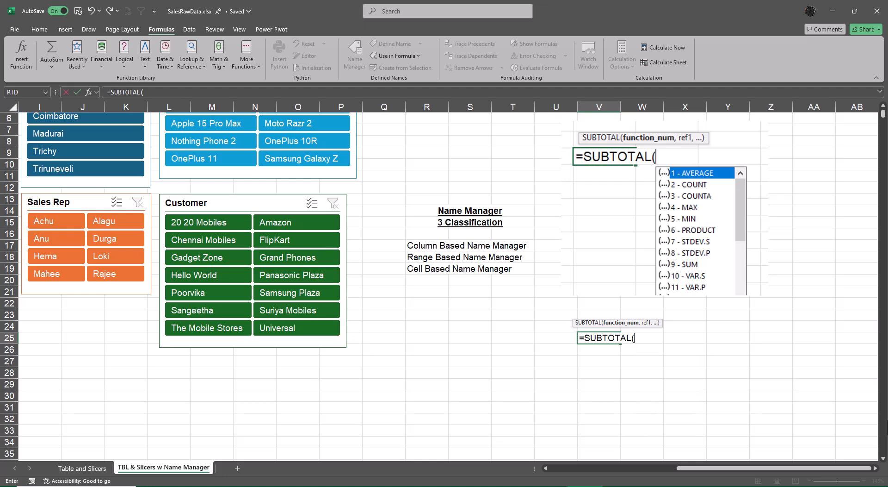
pyautogui.press('Escape')
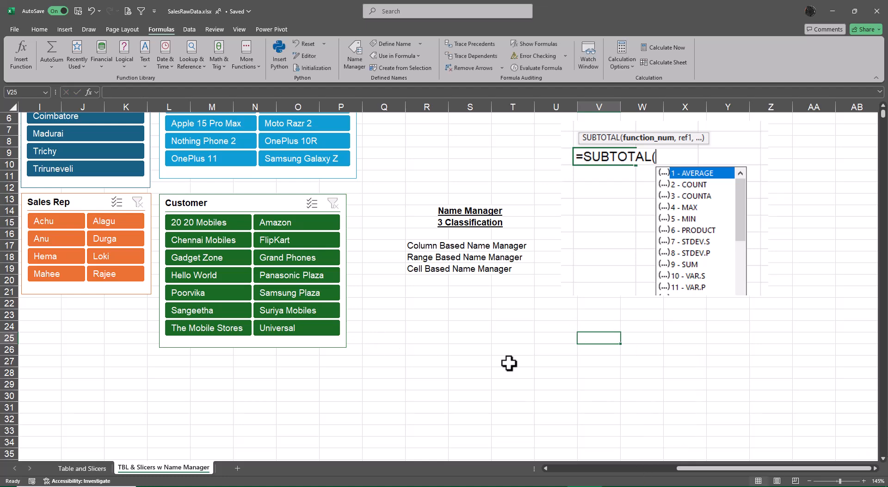
# Paste the copied snip over the Name Manager notes and delete the duplicate picture.
pyautogui.hotkey('ctrl', 'v')
pyautogui.moveTo(595, 387); pyautogui.dragTo(511, 267)
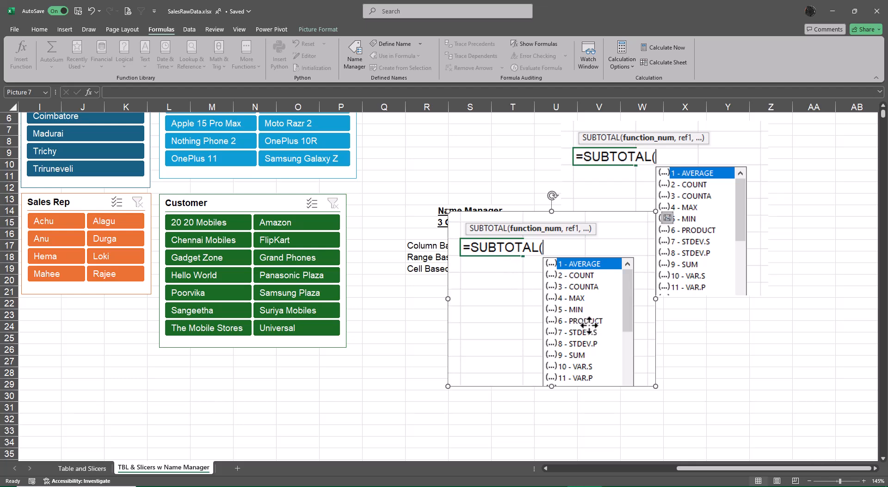
pyautogui.press('Delete')
# Start a SUBTOTAL formula in cell T26 and bring its function list to entries 101 to 111.
pyautogui.click(494, 349)
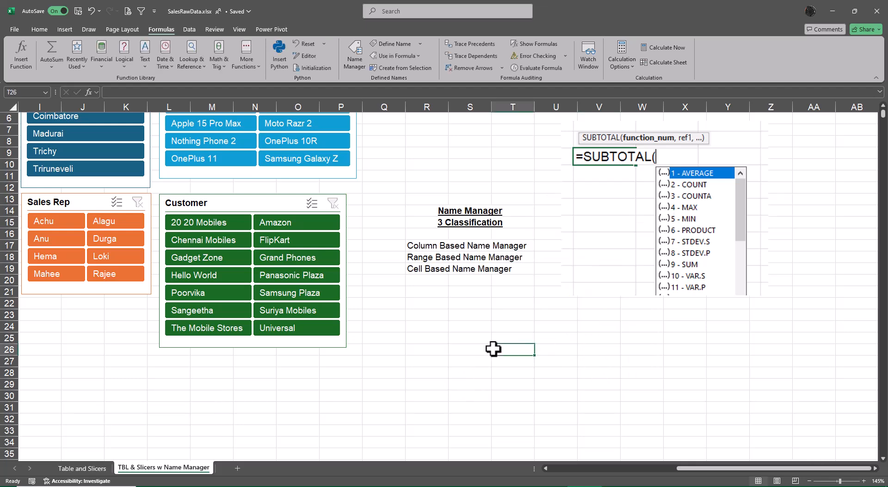
pyautogui.write('=sub')
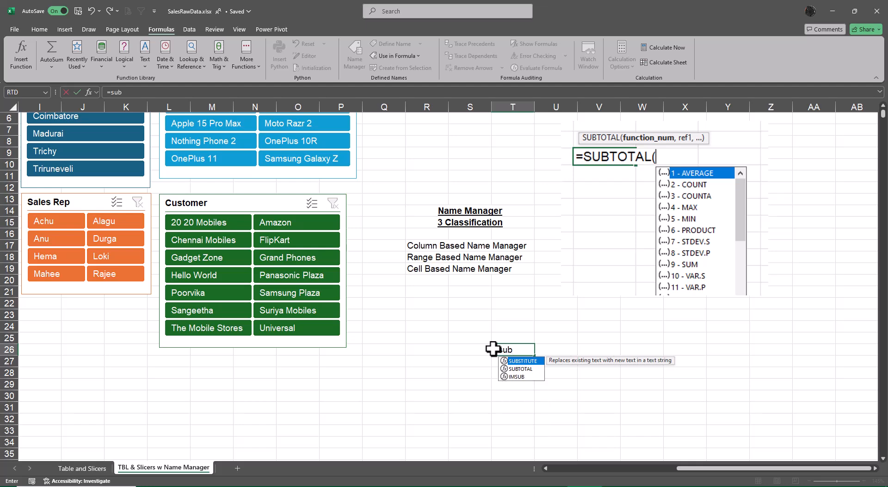
pyautogui.press('Down')
pyautogui.press('Tab')
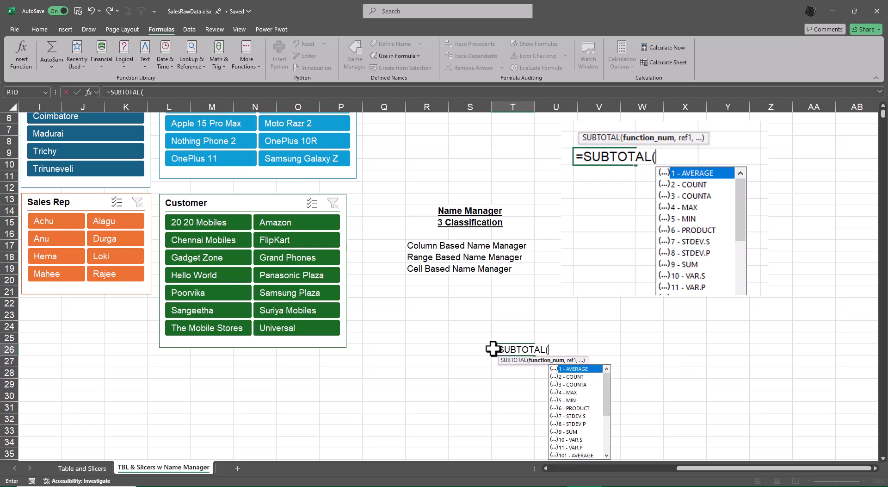
pyautogui.scroll(-2, 638, 348)
pyautogui.scroll(2, 625, 394)
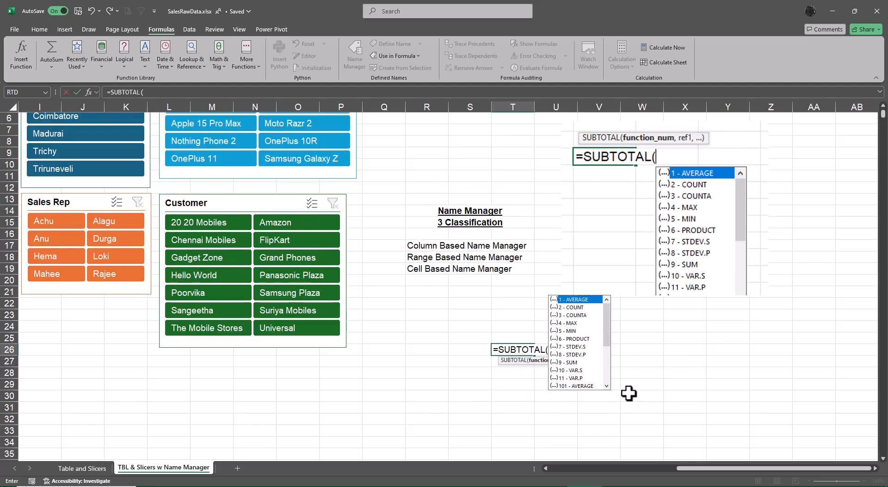
pyautogui.moveTo(605, 308); pyautogui.dragTo(610, 355)
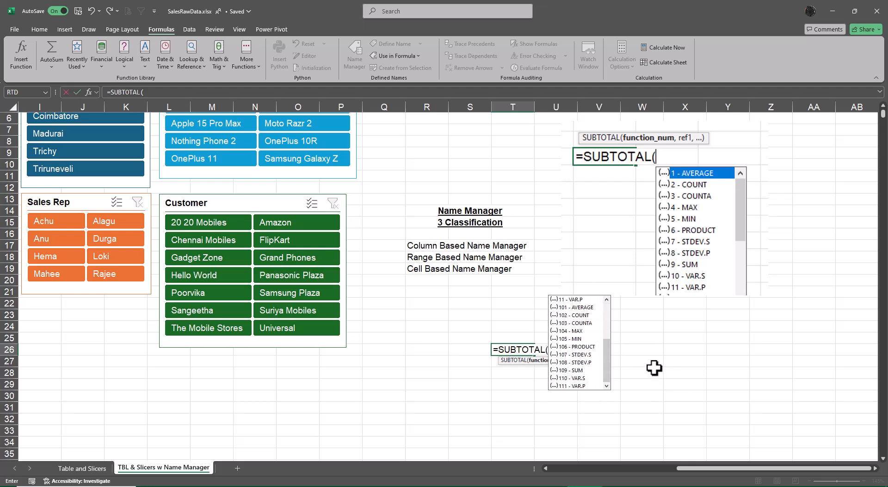
pyautogui.scroll(1, 654, 368)
pyautogui.scroll(1, 656, 368)
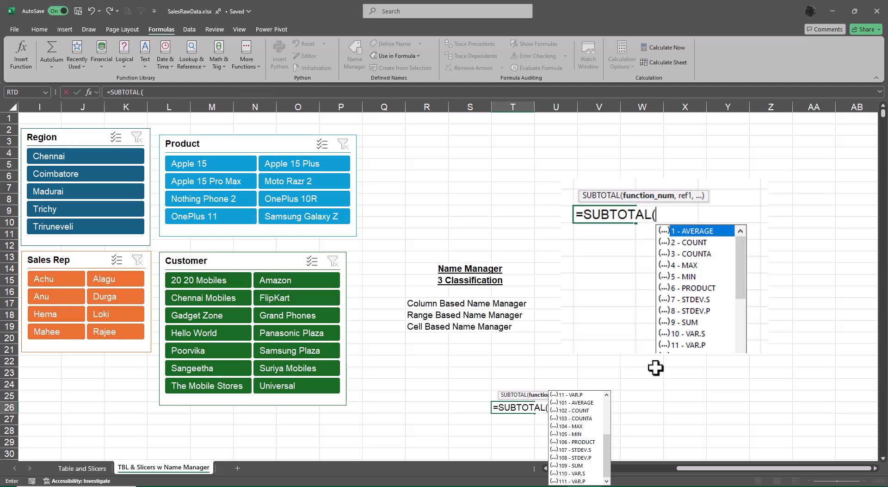
pyautogui.scroll(-1, 656, 368)
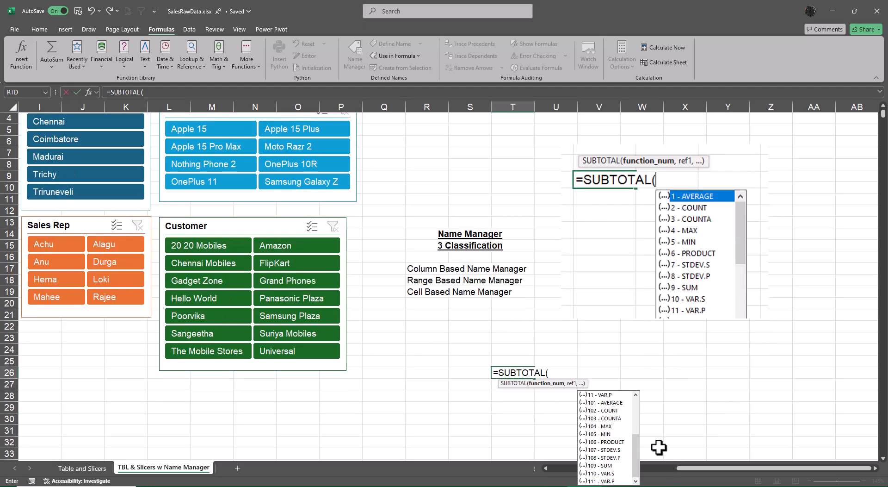
# Try to snip the T26 formula with its function list, close Snipping Tool, and cancel the formula.
pyautogui.hotkey('alt', 'Tab')
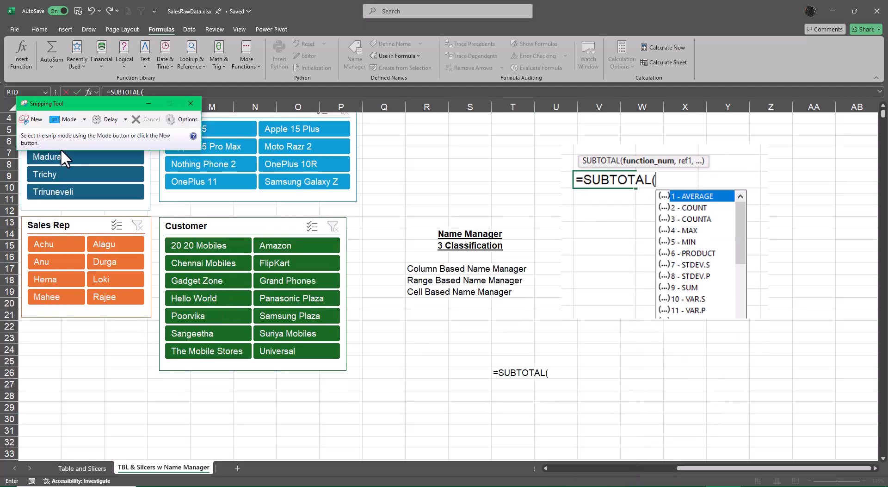
pyautogui.click(32, 118)
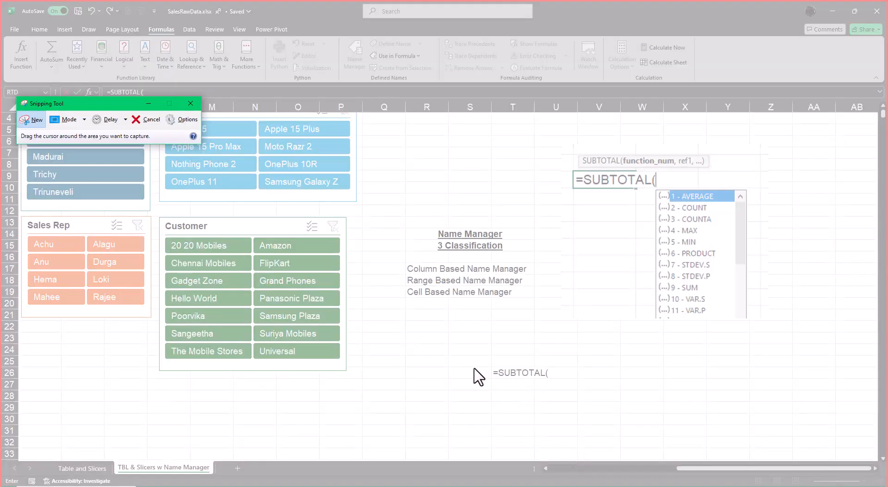
pyautogui.press('Escape')
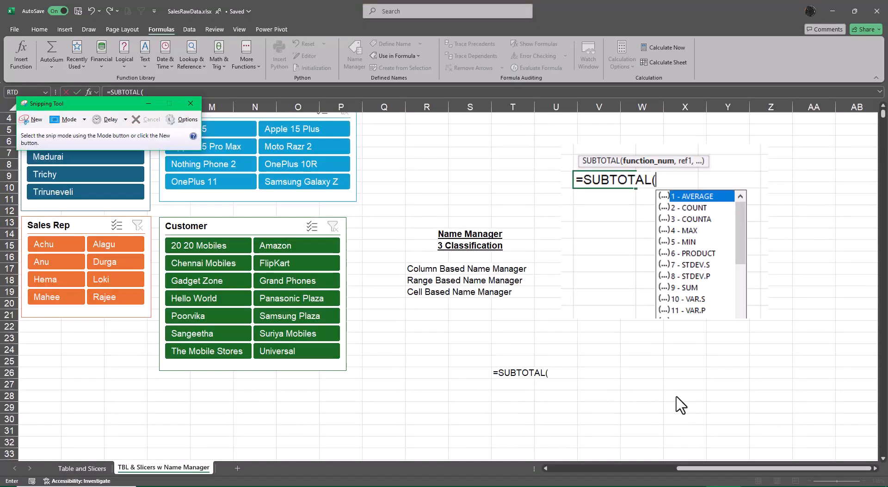
pyautogui.click(189, 103)
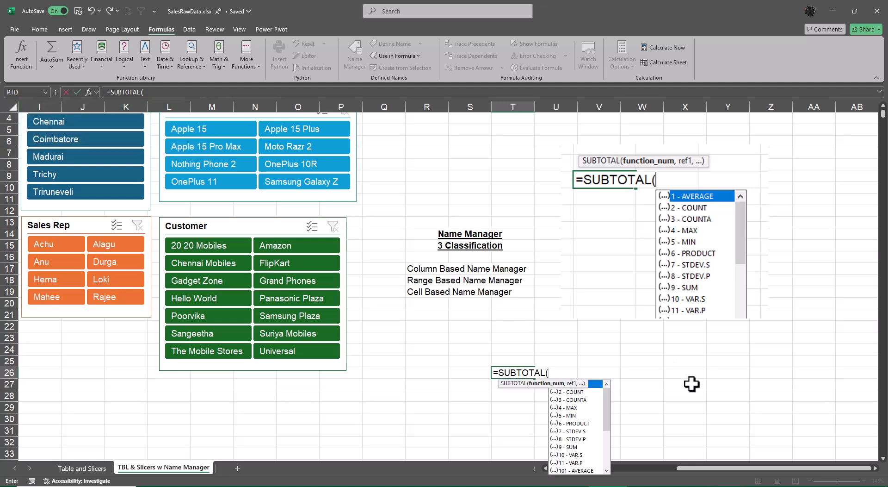
pyautogui.press('Escape')
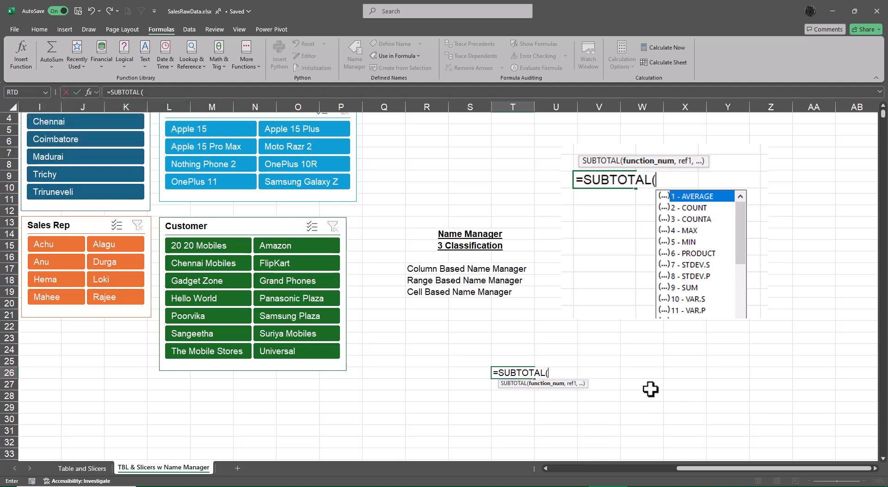
pyautogui.press('Escape')
pyautogui.click(652, 388)
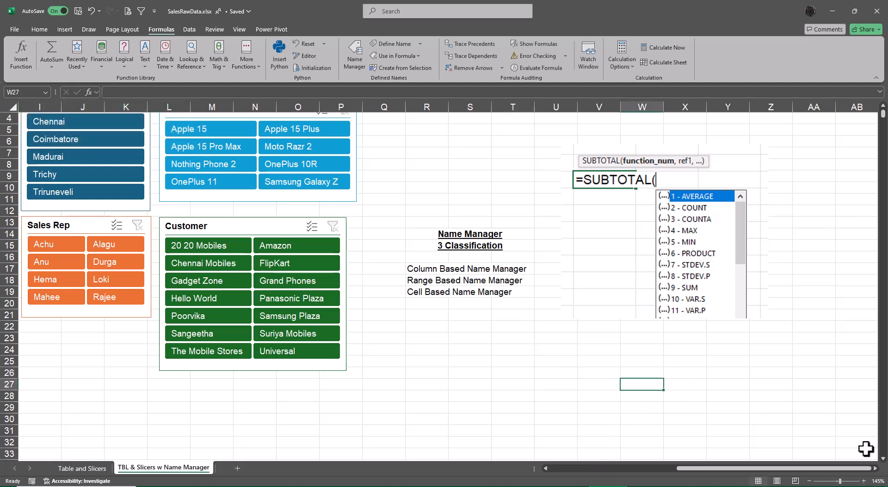
# Enter 1 in cell E2 and 2 in cell F2, above the sales table's Customer and Product columns.
pyautogui.moveTo(805, 468); pyautogui.dragTo(714, 481)
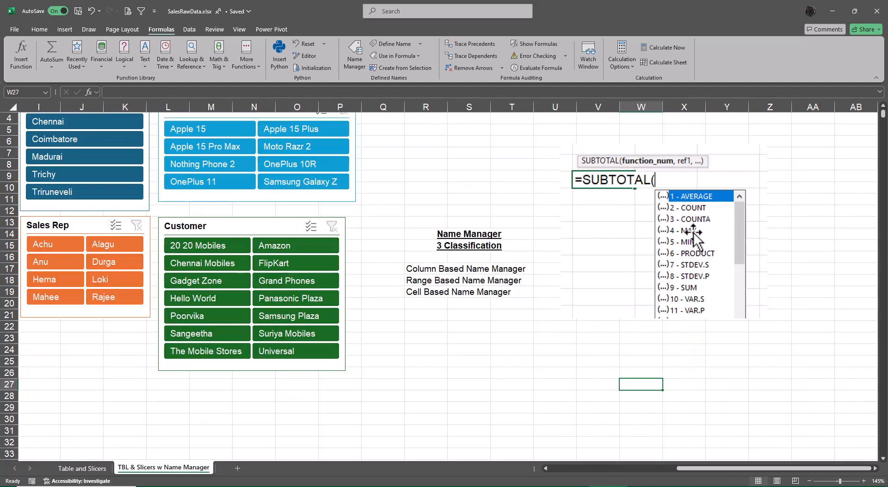
pyautogui.moveTo(774, 468); pyautogui.dragTo(636, 475)
pyautogui.scroll(1, 389, 332)
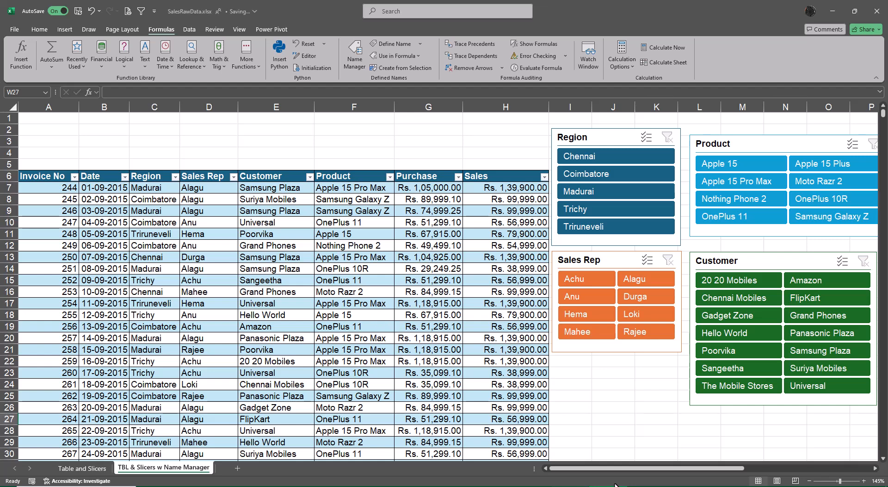
pyautogui.moveTo(641, 470); pyautogui.dragTo(778, 475)
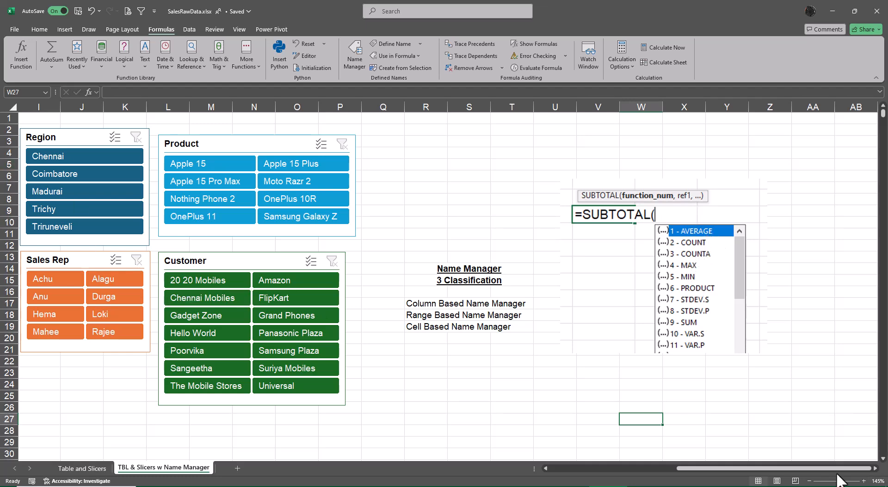
pyautogui.moveTo(793, 468); pyautogui.dragTo(625, 468)
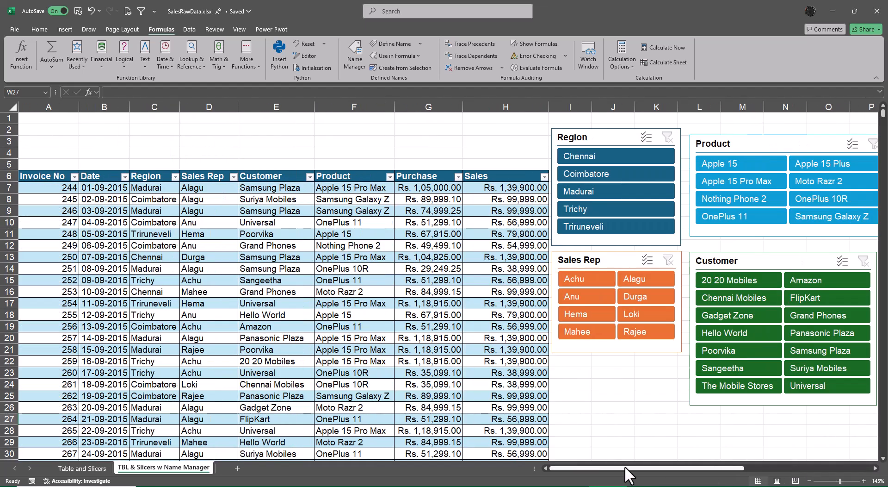
pyautogui.click(259, 129)
pyautogui.write('1')
pyautogui.press('Tab')
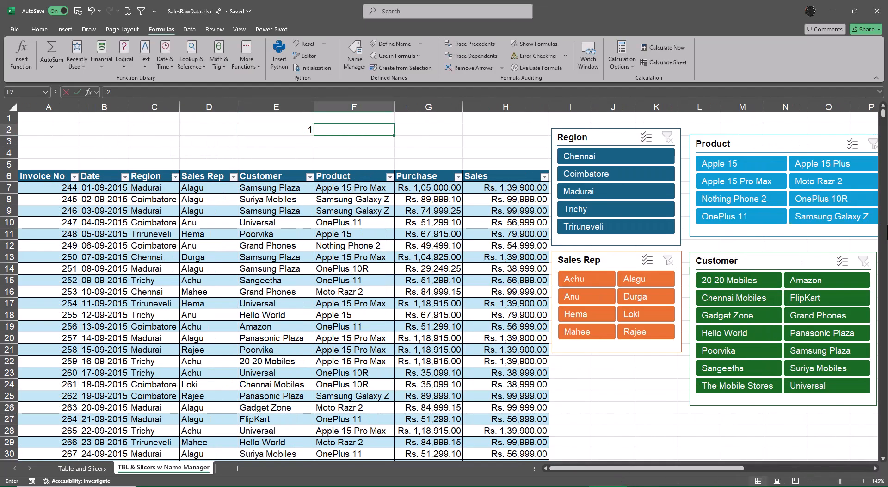
pyautogui.write('2')
pyautogui.press('Tab')
# Move the numbers 1 and 2 from cells E2:F2 to C2:D2.
pyautogui.press('Left')
pyautogui.press('Left')
pyautogui.hotkey('shift', 'Right')
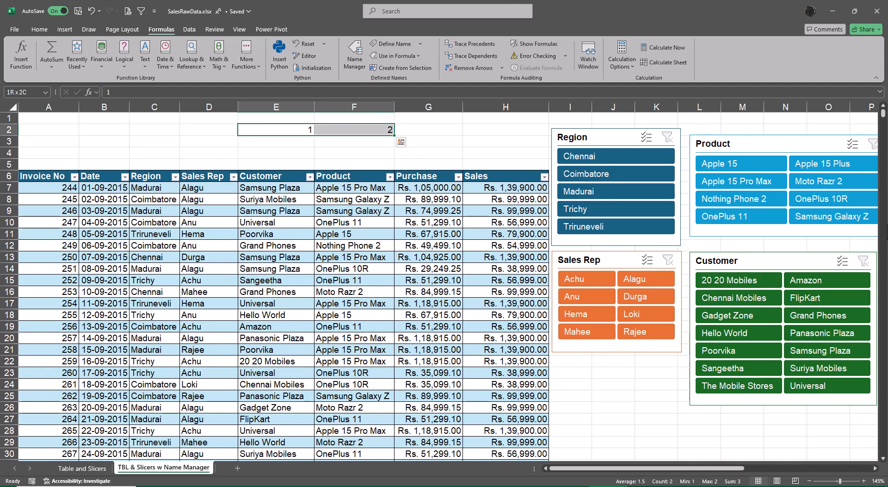
pyautogui.hotkey('ctrl', 'x')
pyautogui.press('Left')
pyautogui.press('Left')
pyautogui.hotkey('ctrl', 'v')
# Enter 4 in cell E2, 5 in F2 and 9 in G2 to continue the row of function numbers.
pyautogui.press('Right')
pyautogui.press('Right')
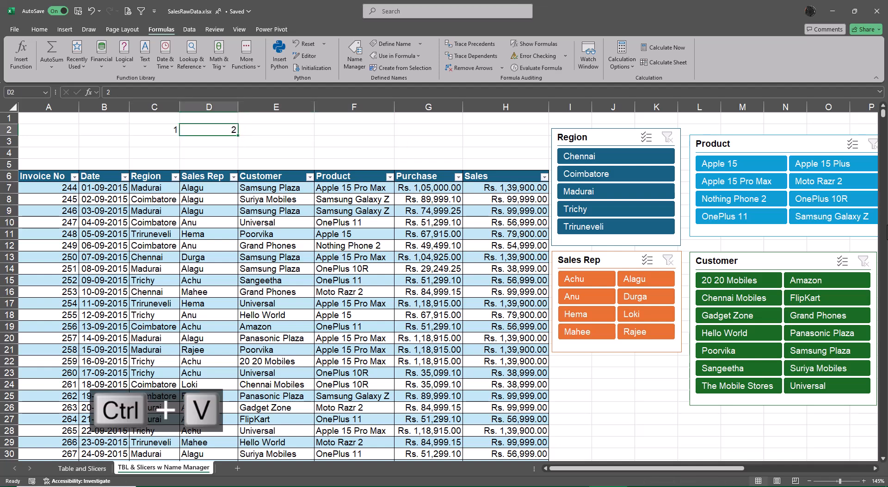
pyautogui.write('4')
pyautogui.press('Tab')
pyautogui.write('5')
pyautogui.press('Tab')
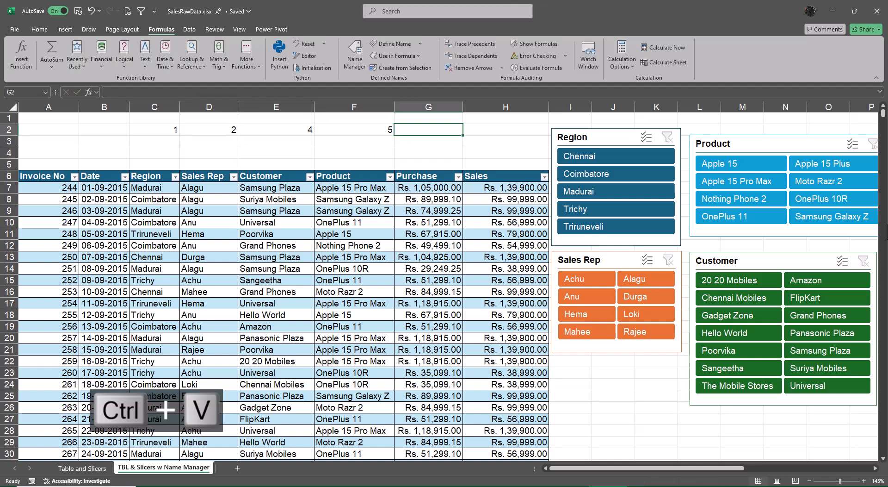
pyautogui.write('9')
pyautogui.press('Return')
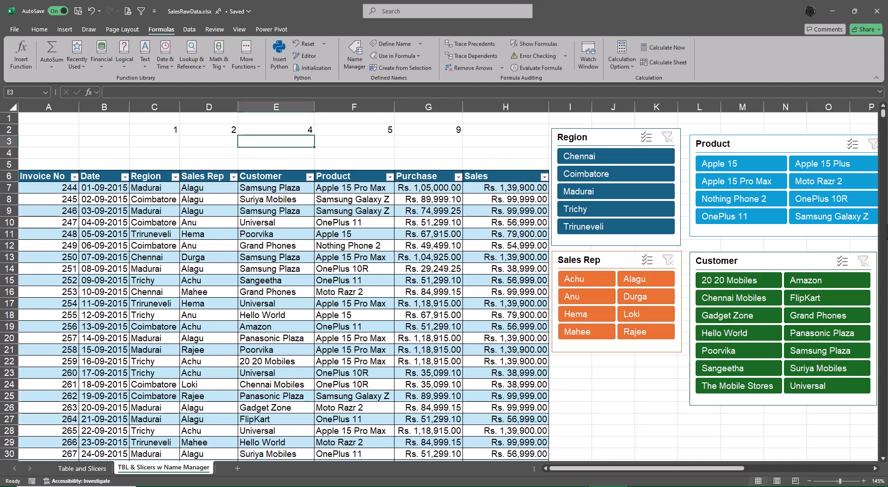
# Enter =SUBTOTAL(C2,Sales) in cell C3, using the number above as the function and the Sales named range.
pyautogui.press('Left')
pyautogui.press('Left')
pyautogui.write('=subt')
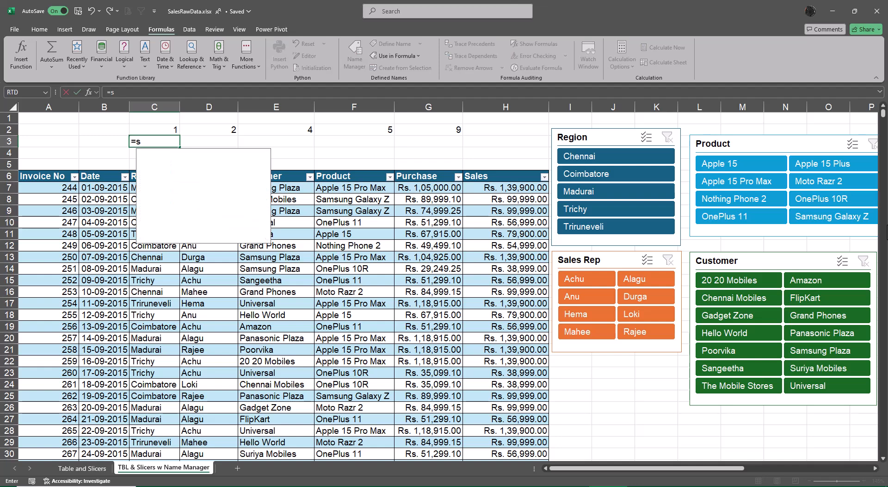
pyautogui.press('Tab')
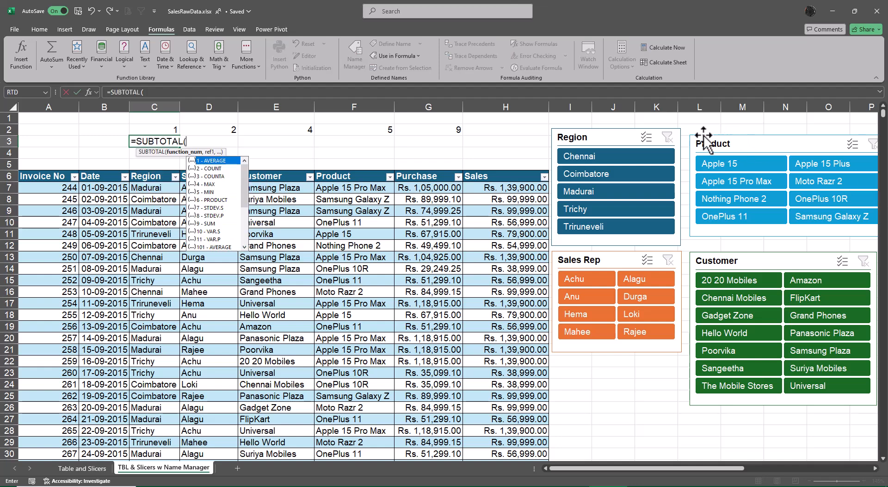
pyautogui.click(155, 130)
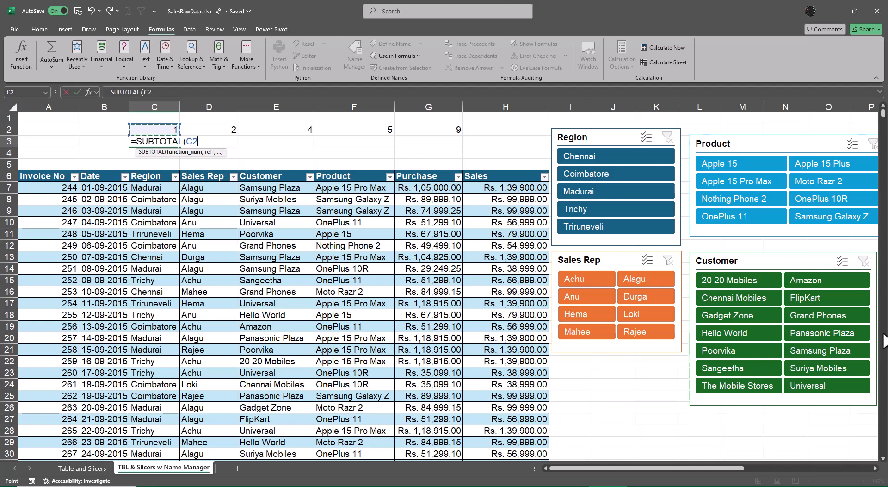
pyautogui.write(',')
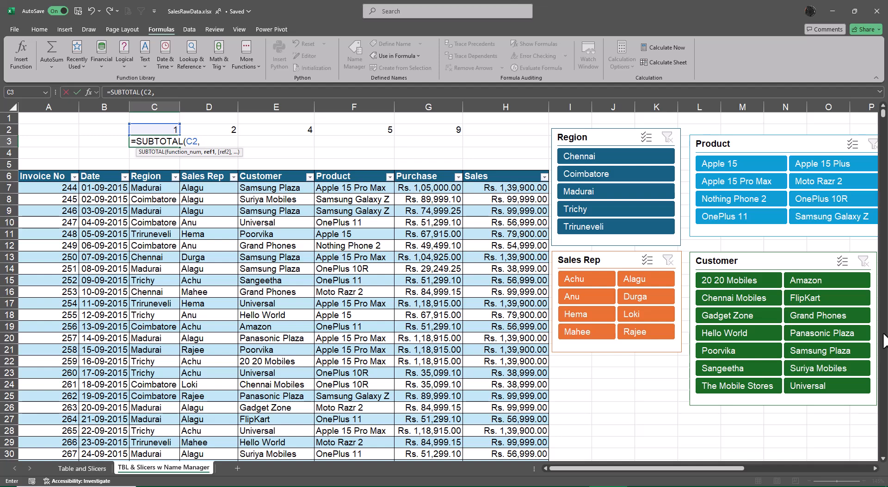
pyautogui.write('sa')
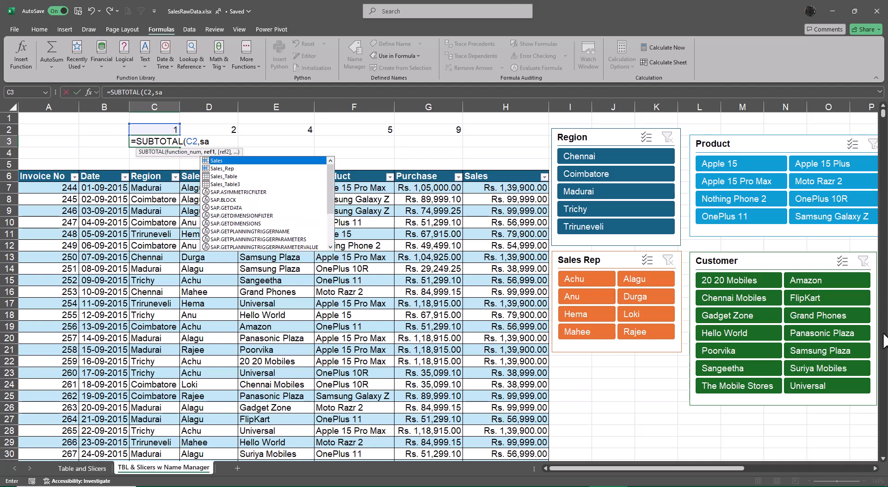
pyautogui.press('Tab')
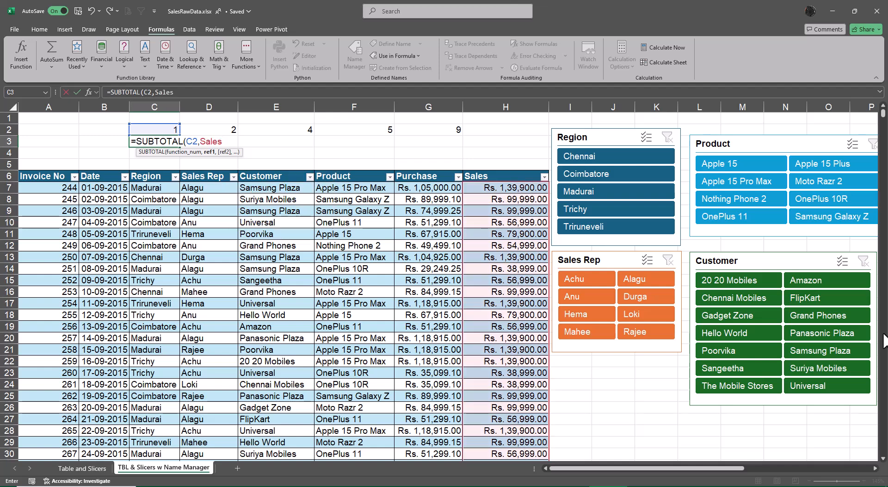
pyautogui.write(')')
pyautogui.press('Return')
pyautogui.press('Up')
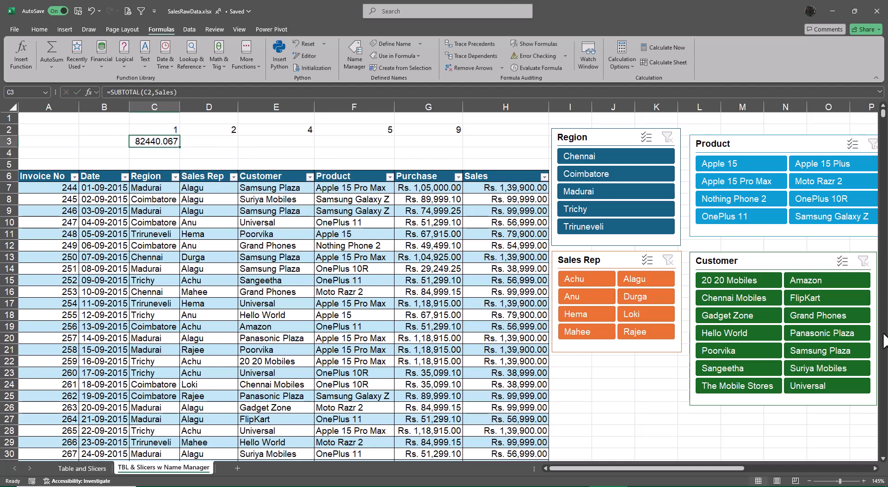
# Copy the SUBTOTAL formula from cell C3 into D3:G3.
pyautogui.hotkey('ctrl', 'c')
pyautogui.press('Right')
pyautogui.hotkey('shift', 'Right')
pyautogui.hotkey('shift', 'Right')
pyautogui.hotkey('shift', 'Right')
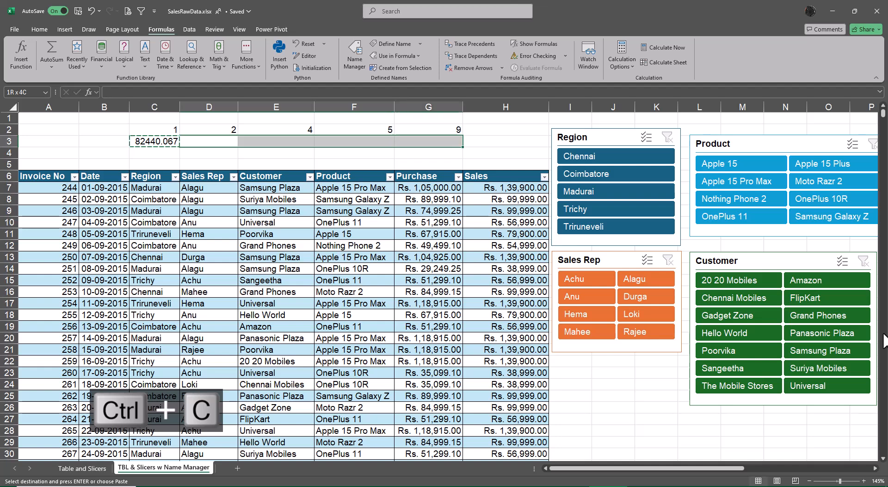
pyautogui.hotkey('ctrl', 'v')
pyautogui.press('Escape')
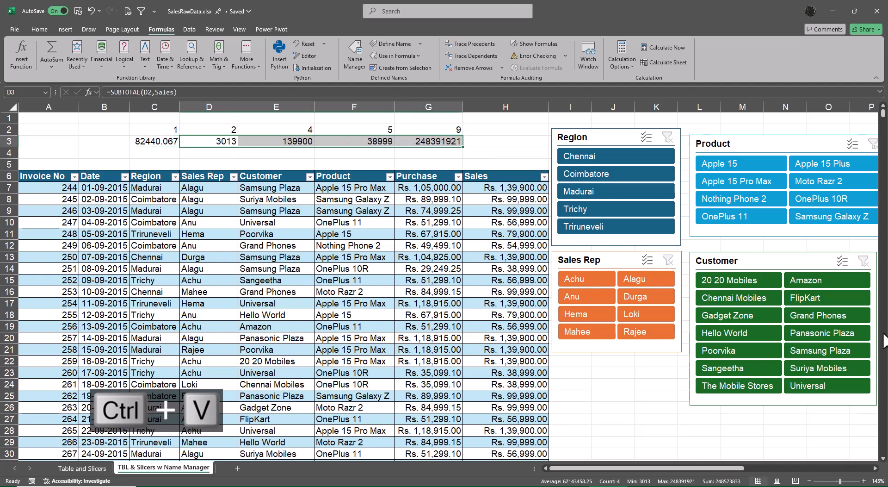
# Apply the rupee Accounting number format to the average in cell C3.
pyautogui.press('Left')
pyautogui.press('Right')
pyautogui.press('Left')
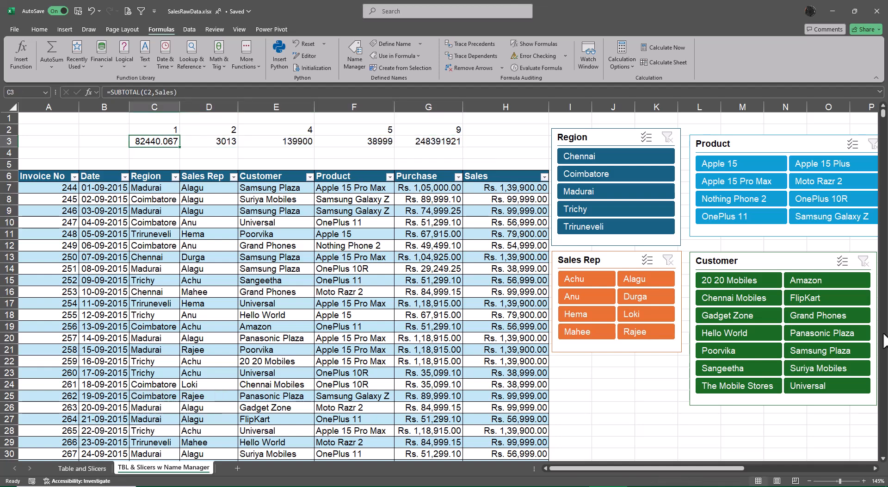
pyautogui.click(35, 30)
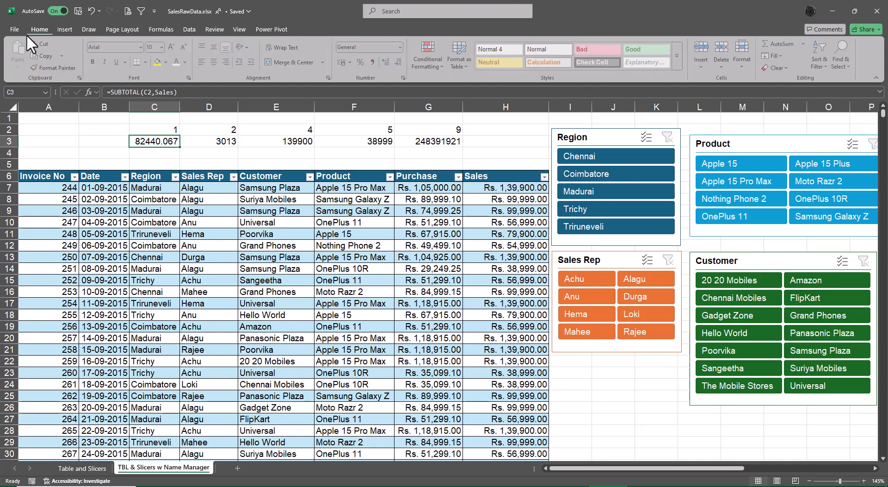
pyautogui.click(342, 62)
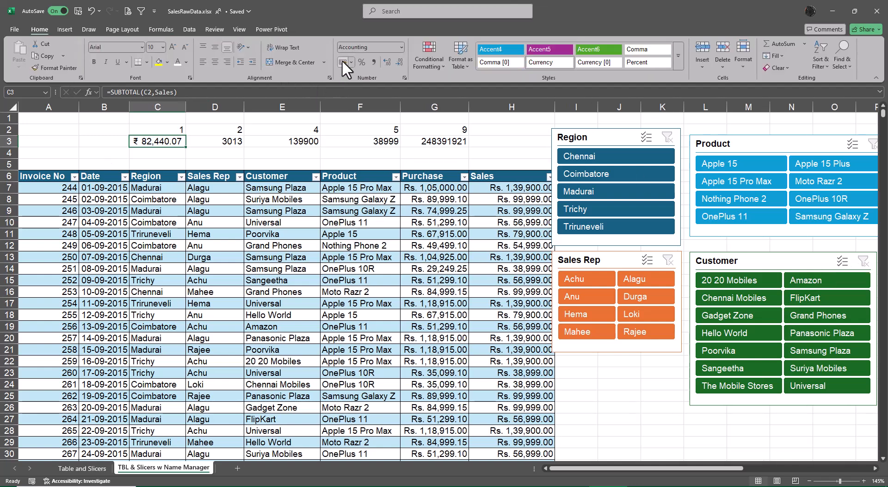
# Copy C3's format to cells E3:G3 with Format Painter and auto-fit column G's width.
pyautogui.click(285, 143)
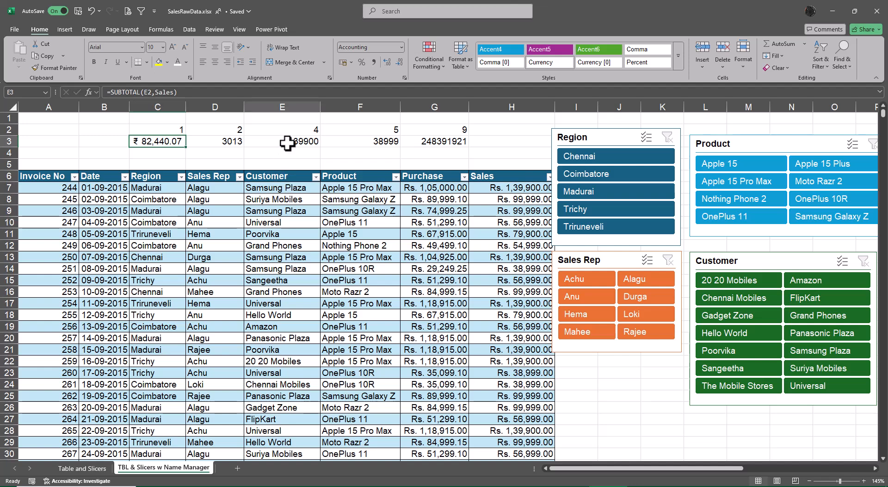
pyautogui.click(157, 142)
pyautogui.click(57, 68)
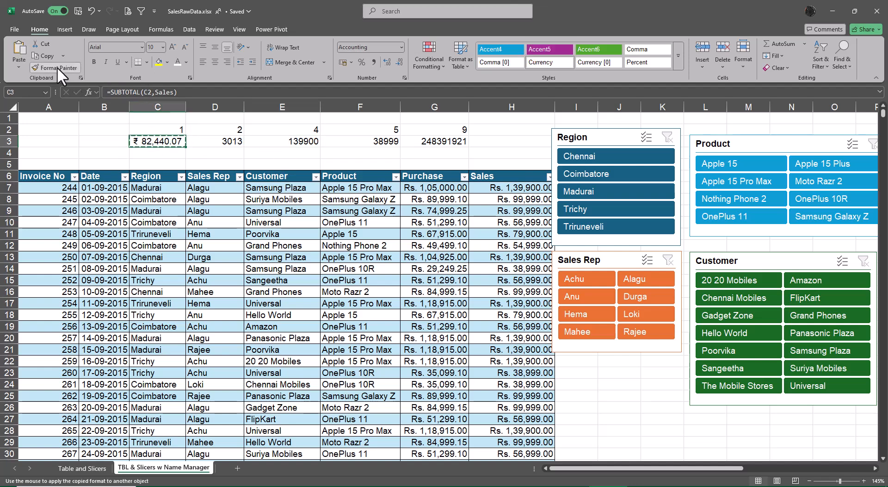
pyautogui.moveTo(282, 139); pyautogui.dragTo(437, 142)
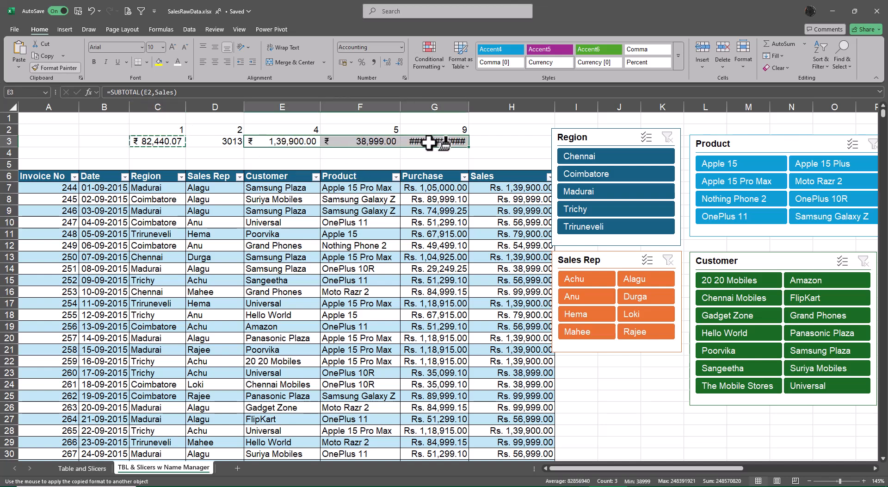
pyautogui.doubleClick(469, 107)
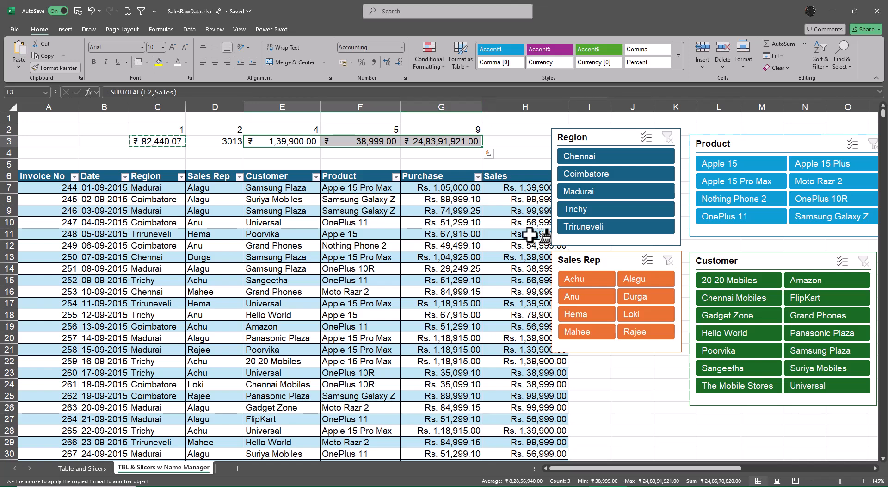
pyautogui.press('Escape')
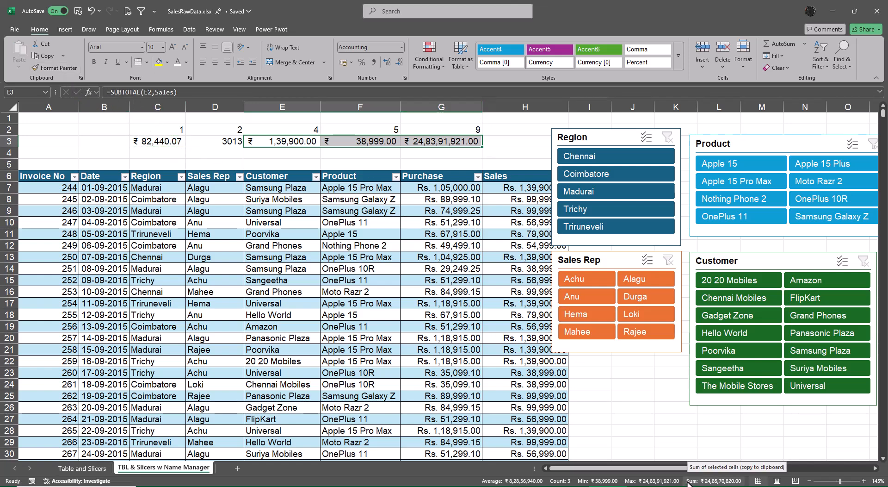
# Label the subtotals in cells C1:G1 as Average, Count, Max, Min and Sum.
pyautogui.click(158, 108)
pyautogui.click(165, 119)
pyautogui.write('A')
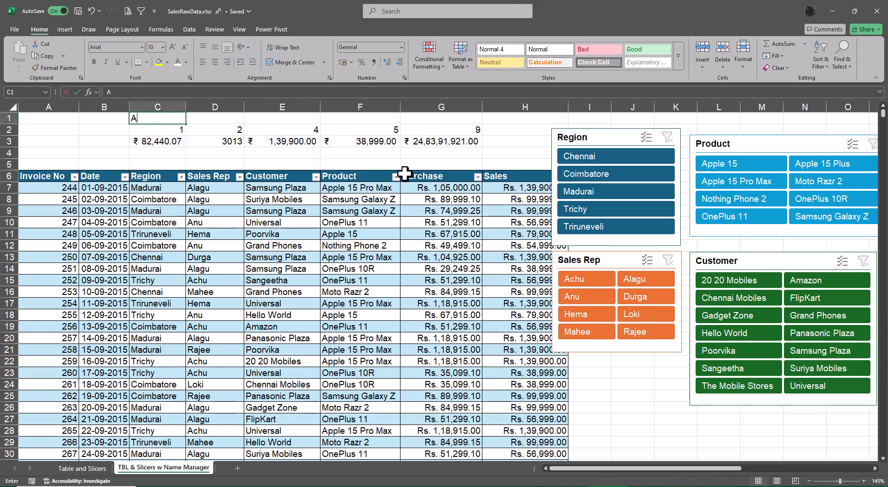
pyautogui.write('verage')
pyautogui.press('Tab')
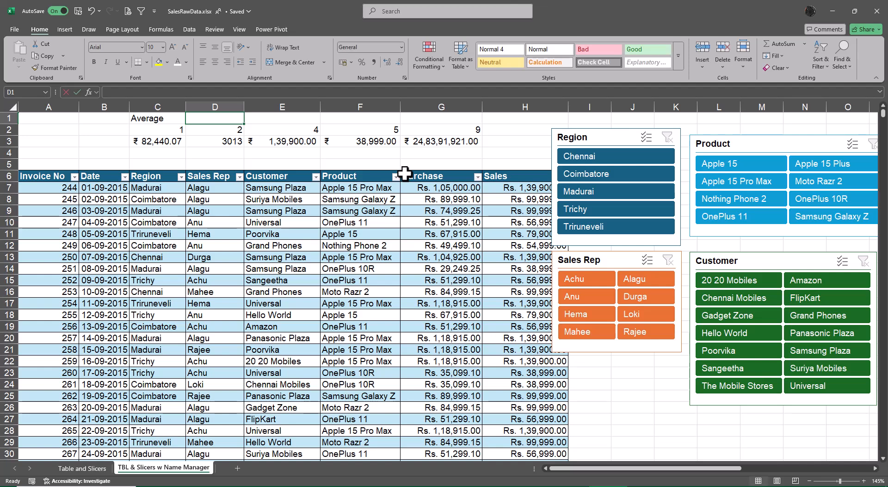
pyautogui.write('Count')
pyautogui.press('Tab')
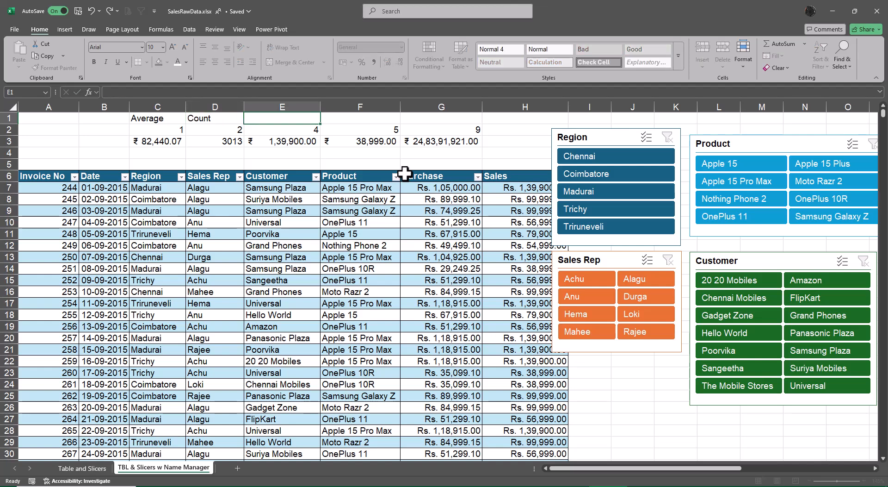
pyautogui.write('Max')
pyautogui.press('Tab')
pyautogui.write('Min')
pyautogui.press('Tab')
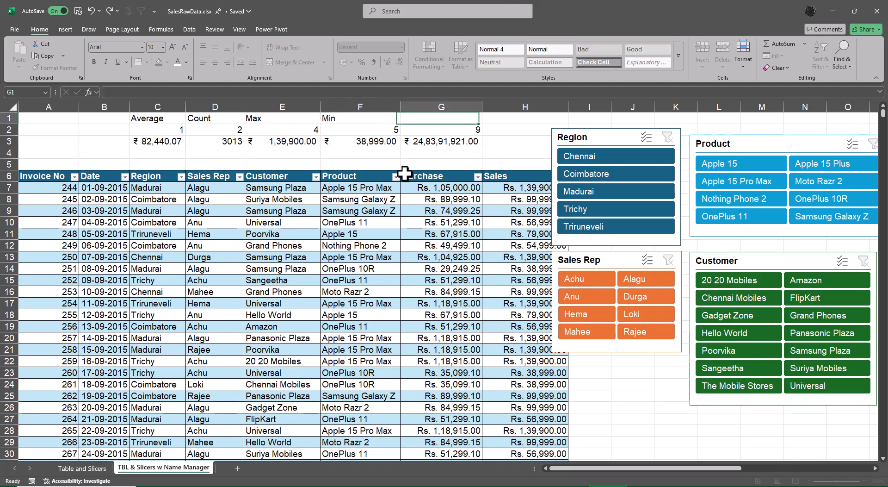
pyautogui.write('Sum')
pyautogui.press('Return')
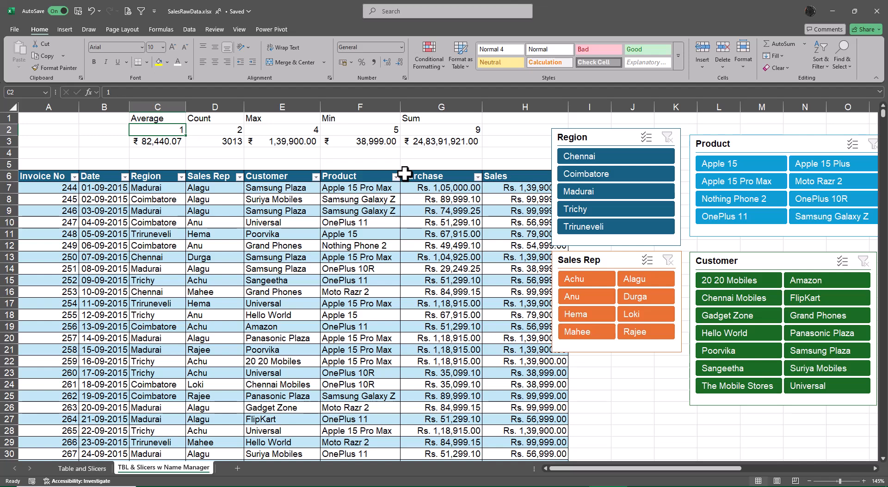
# Move the Region, Product, Sales Rep and Customer slicers clear of the widened sales table.
pyautogui.moveTo(648, 469); pyautogui.dragTo(673, 476)
pyautogui.moveTo(624, 260); pyautogui.dragTo(674, 259)
pyautogui.moveTo(498, 259); pyautogui.dragTo(547, 258)
pyautogui.moveTo(579, 144); pyautogui.dragTo(617, 149)
pyautogui.moveTo(515, 141); pyautogui.dragTo(536, 140)
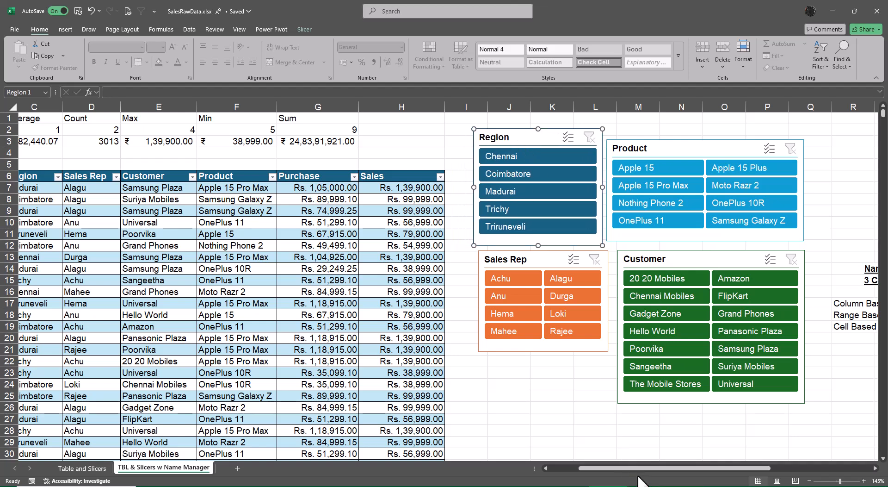
pyautogui.moveTo(628, 468); pyautogui.dragTo(619, 468)
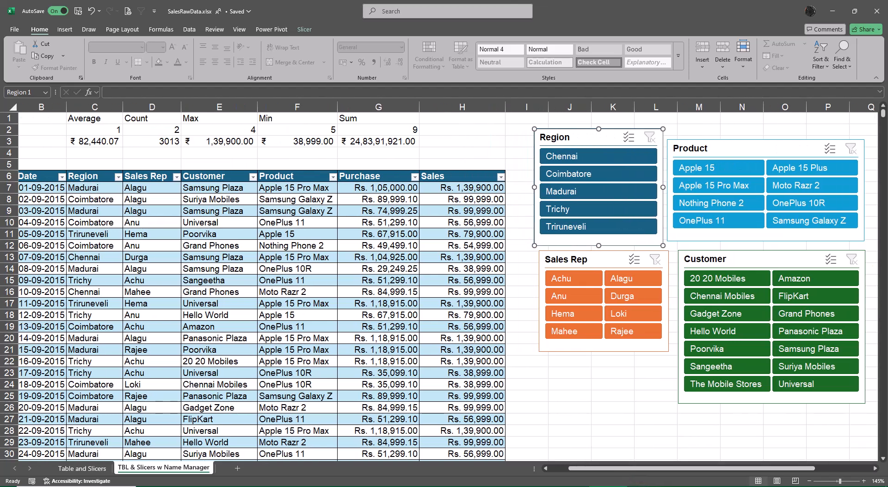
# Filter the table with the slicers to Chennai, Apple 15 Pro Max and Poorvika, auto-fitting column C along the way.
pyautogui.click(586, 158)
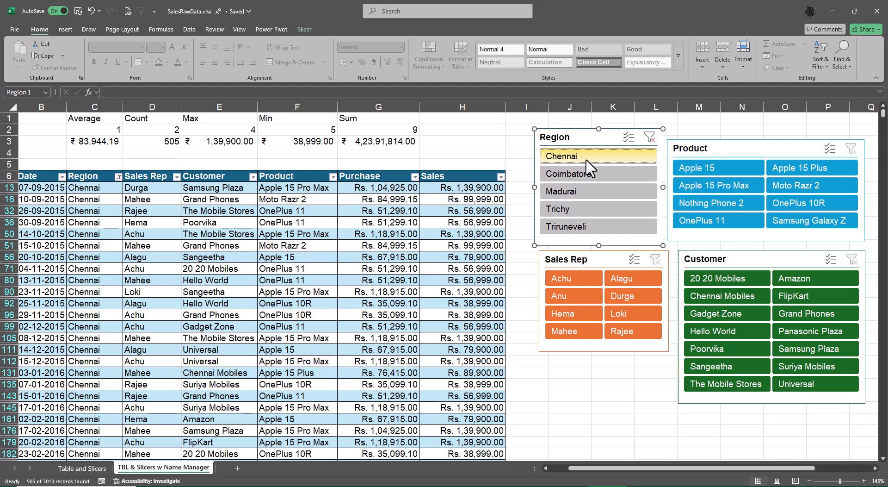
pyautogui.click(736, 185)
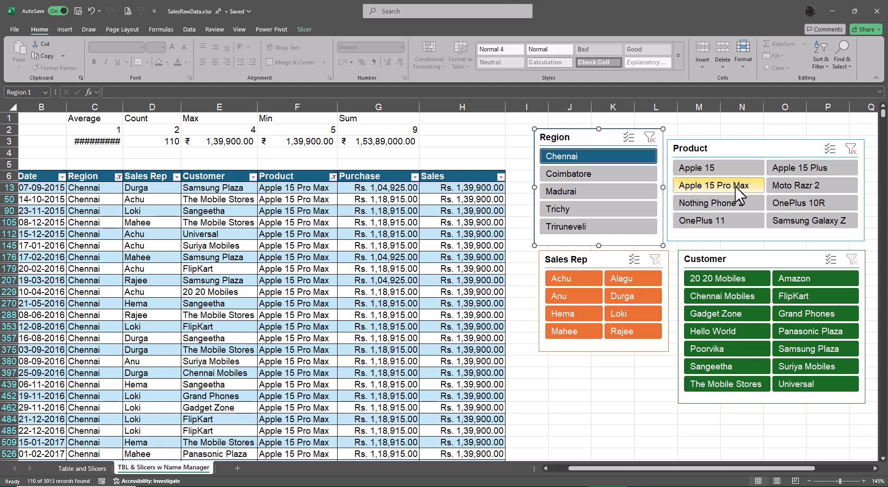
pyautogui.doubleClick(124, 107)
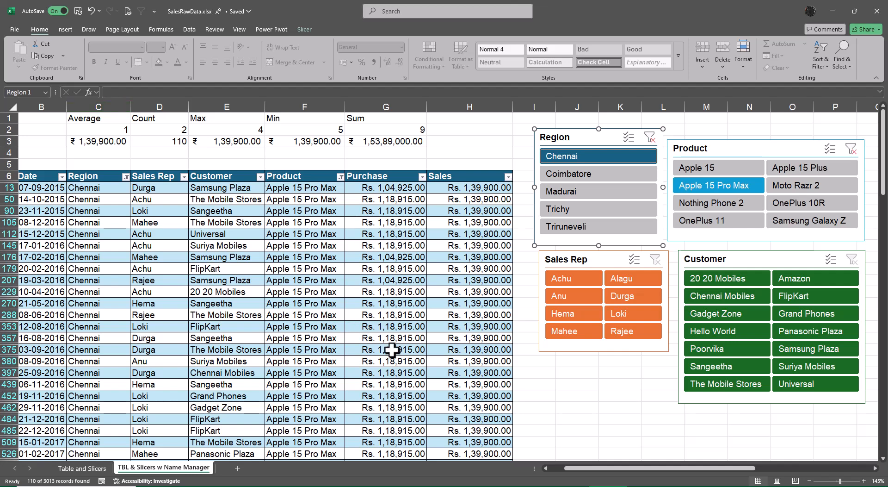
pyautogui.click(712, 350)
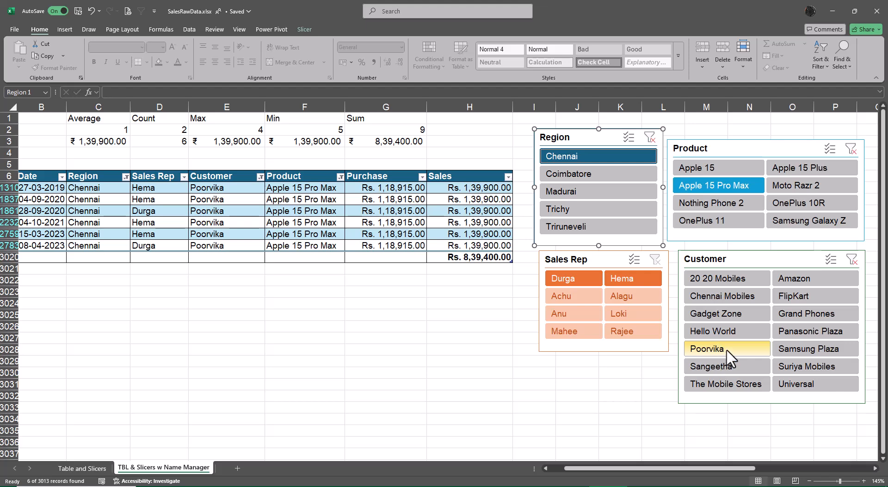
# Enter a FORMULATEXT formula in cell G3025 that references the Sales total in the table's total row.
pyautogui.click(379, 310)
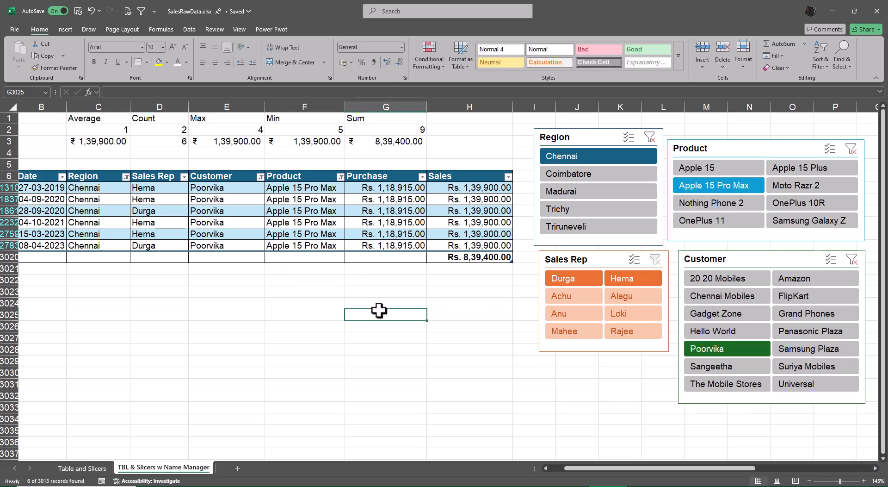
pyautogui.write('=form')
pyautogui.press('Tab')
pyautogui.press('Up')
pyautogui.press('Up')
pyautogui.press('Up')
pyautogui.press('Up')
pyautogui.press('Up')
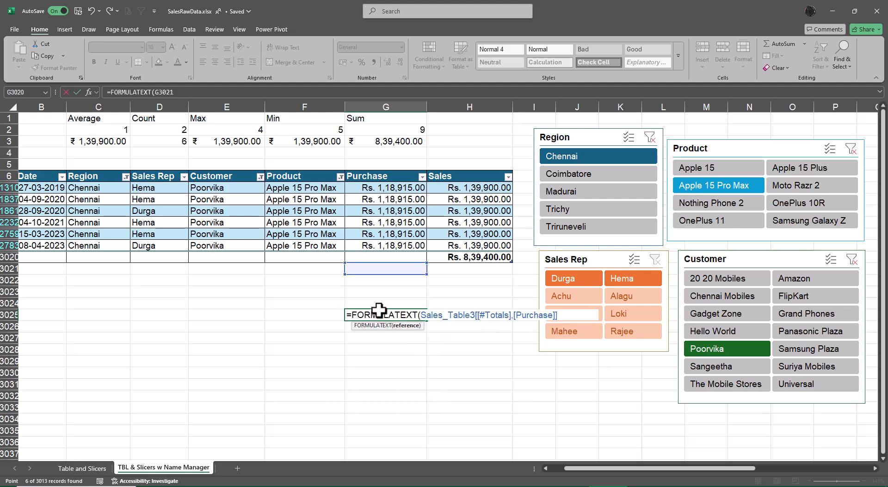
pyautogui.press('Right')
pyautogui.hotkey('ctrl', 'Return')
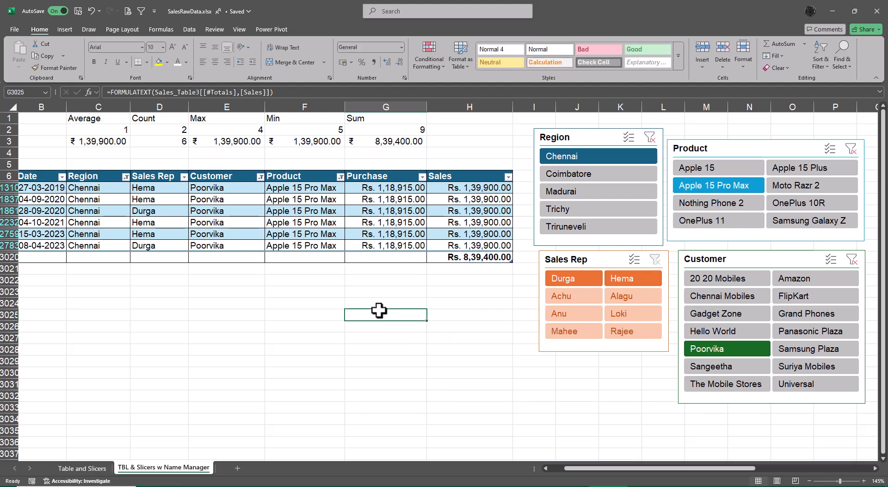
# Clear the FORMULATEXT formula from cell G3025.
pyautogui.press('F2')
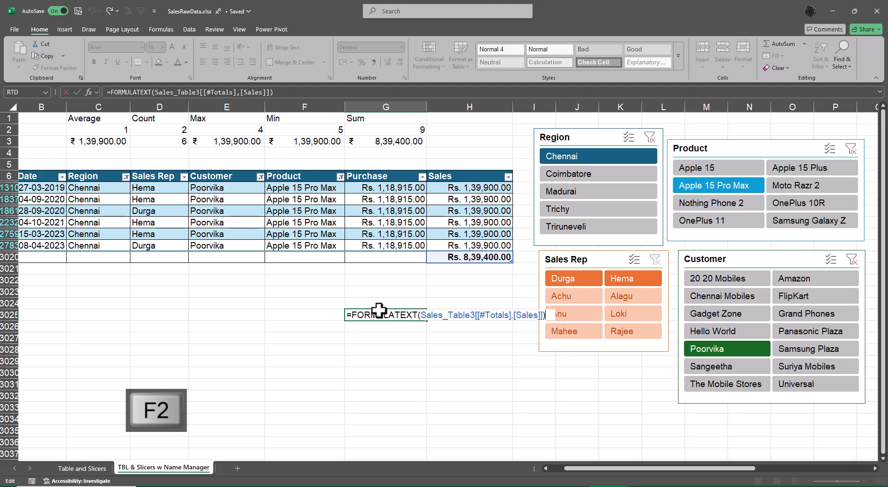
pyautogui.press('Escape')
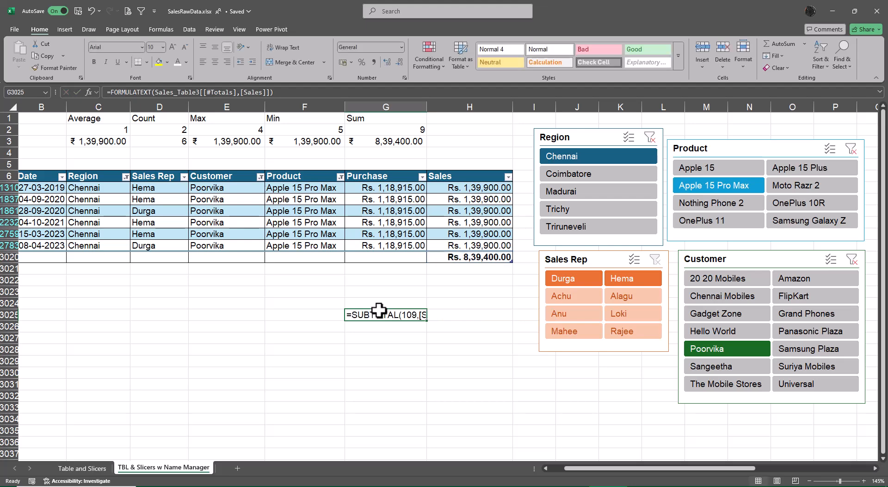
pyautogui.press('Delete')
# Examine the SUBTOTAL formula behind the Sales total in the table's total row.
pyautogui.press('Up')
pyautogui.press('Up')
pyautogui.press('Up')
pyautogui.press('Up')
pyautogui.press('Up')
pyautogui.press('Right')
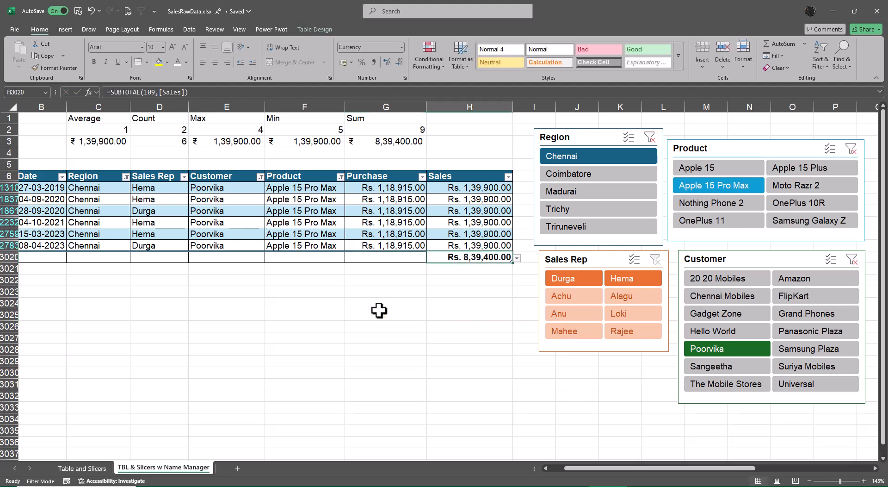
pyautogui.press('F2')
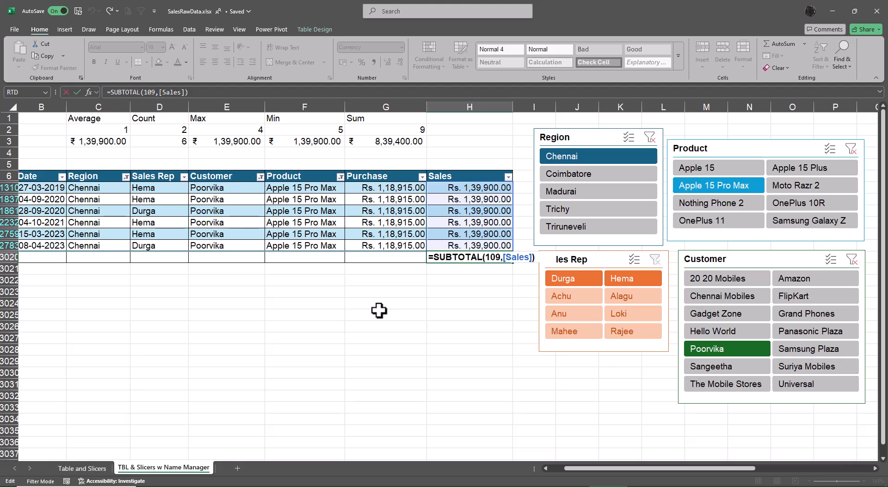
pyautogui.press('Escape')
pyautogui.press('F2')
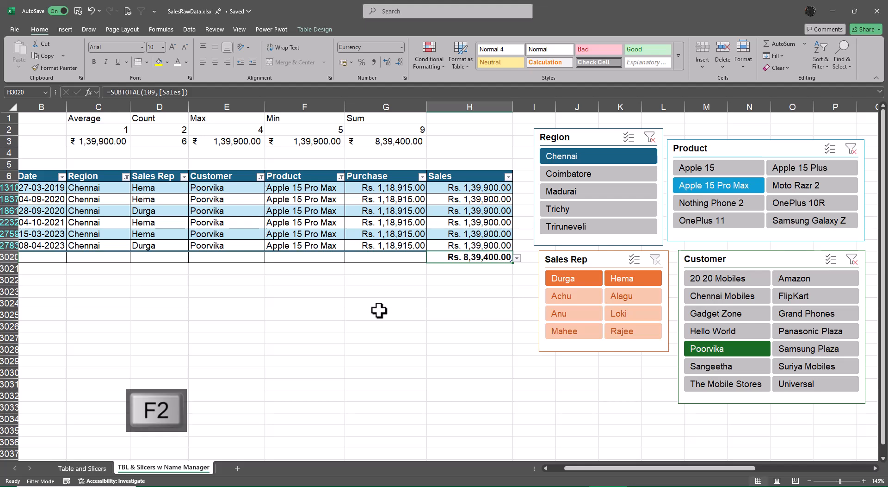
pyautogui.press('Escape')
# Enter a FORMULATEXT formula in cell C3024, below the table, that references the Average subtotal in C3.
pyautogui.press('Up')
pyautogui.press('Up')
pyautogui.press('Up')
pyautogui.press('Up')
pyautogui.press('Up')
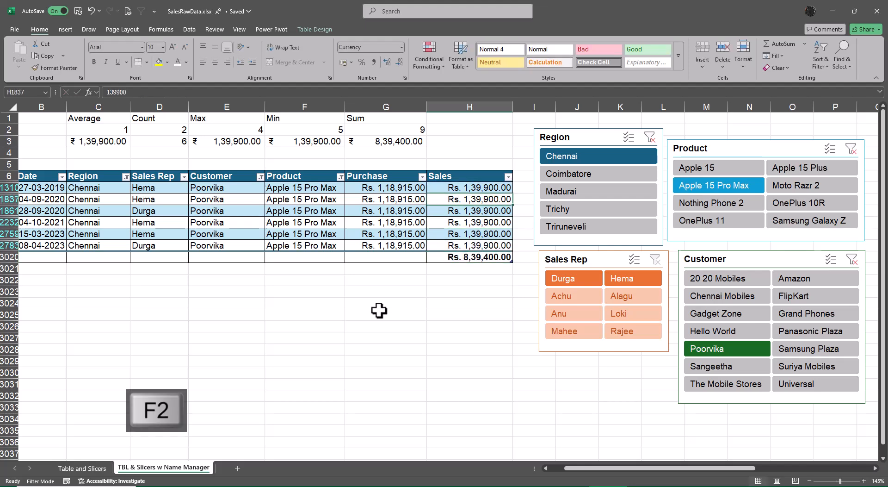
pyautogui.press('Left')
pyautogui.press('Left')
pyautogui.press('Left')
pyautogui.press('Left')
pyautogui.press('Down')
pyautogui.press('Down')
pyautogui.press('Down')
pyautogui.press('Down')
pyautogui.press('Down')
pyautogui.press('Down')
pyautogui.press('Down')
pyautogui.press('Down')
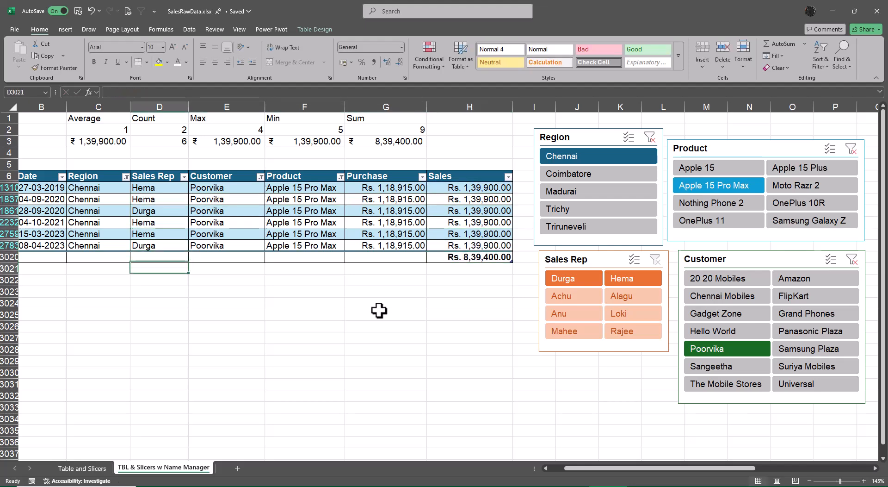
pyautogui.press('Left')
pyautogui.press('Left')
pyautogui.press('Down')
pyautogui.press('Right')
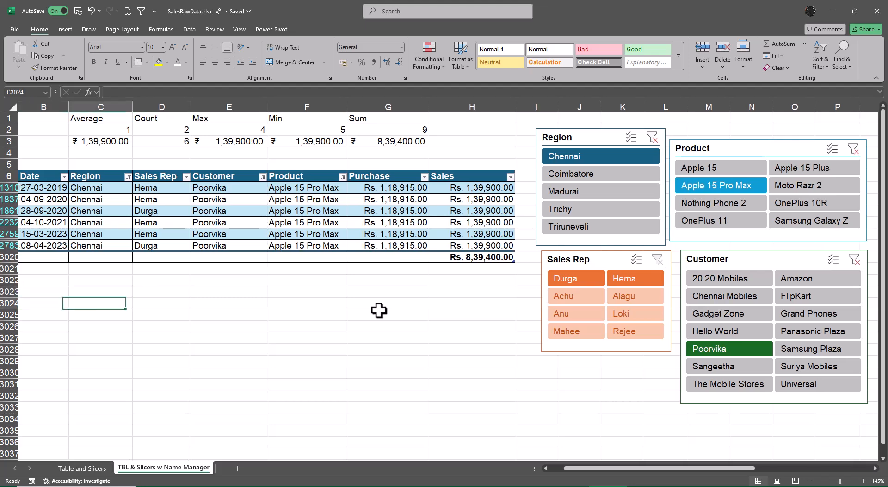
pyautogui.write('=for')
pyautogui.press('Down')
pyautogui.press('Down')
pyautogui.press('Down')
pyautogui.press('Down')
pyautogui.press('Down')
pyautogui.press('Tab')
pyautogui.press('Up')
pyautogui.press('Up')
pyautogui.press('Up')
pyautogui.press('Up')
pyautogui.press('Up')
pyautogui.press('Up')
pyautogui.press('Up')
pyautogui.press('Up')
pyautogui.press('Up')
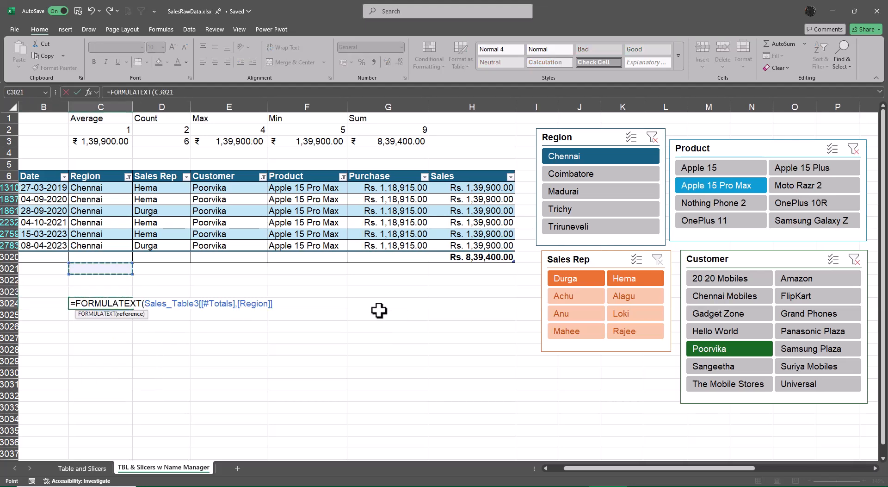
pyautogui.press('Up')
pyautogui.press('Up')
pyautogui.press('Up')
pyautogui.press('Up')
pyautogui.press('Up')
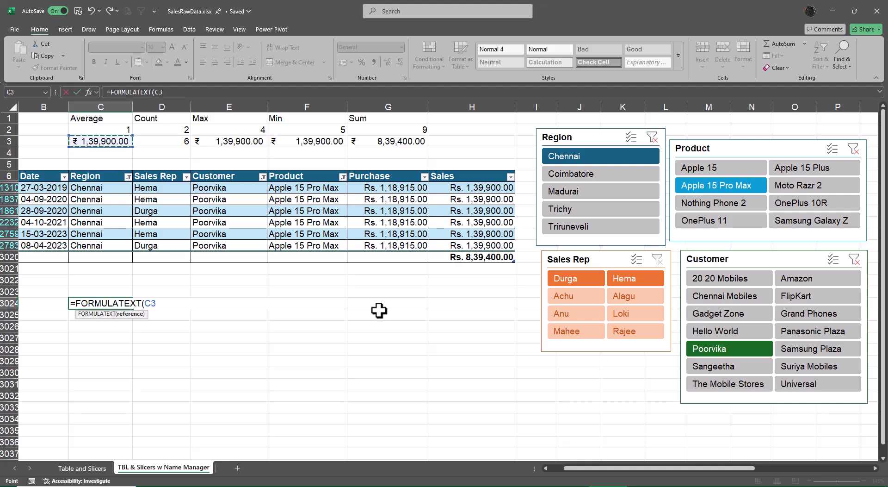
pyautogui.press('Return')
# Enter a FORMULATEXT formula in cell C3025 that references the Count subtotal in D3.
pyautogui.write('=form')
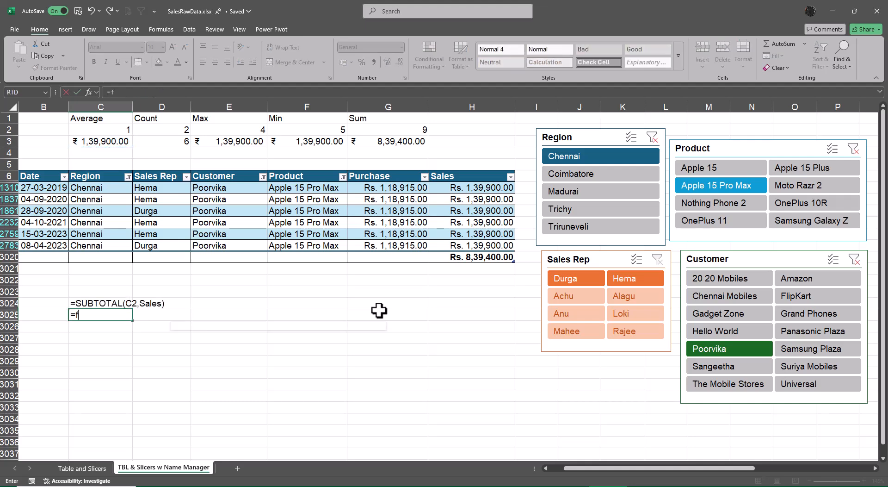
pyautogui.press('Tab')
pyautogui.press('Up')
pyautogui.press('Up')
pyautogui.press('Up')
pyautogui.press('Up')
pyautogui.press('Up')
pyautogui.press('Up')
pyautogui.press('Up')
pyautogui.press('Up')
pyautogui.press('Up')
pyautogui.press('Up')
pyautogui.press('Up')
pyautogui.press('Up')
pyautogui.press('Up')
pyautogui.press('Up')
pyautogui.press('Up')
pyautogui.press('Right')
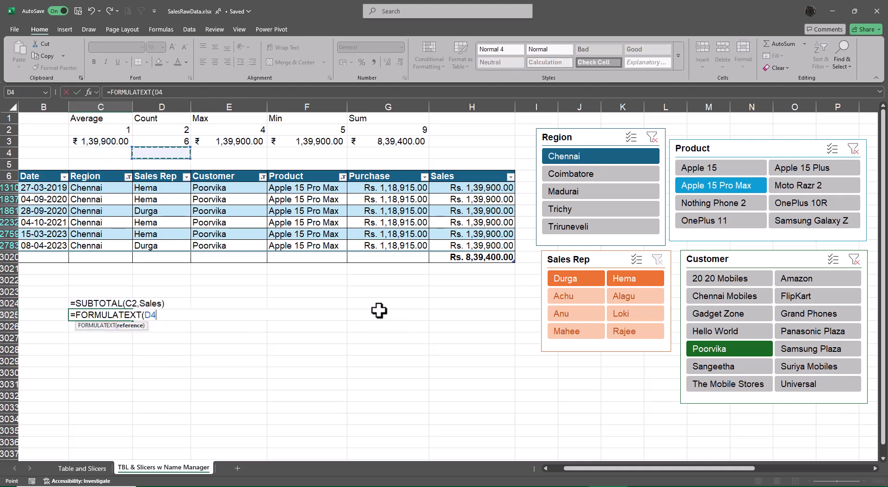
pyautogui.press('Right')
pyautogui.press('Left')
pyautogui.press('Return')
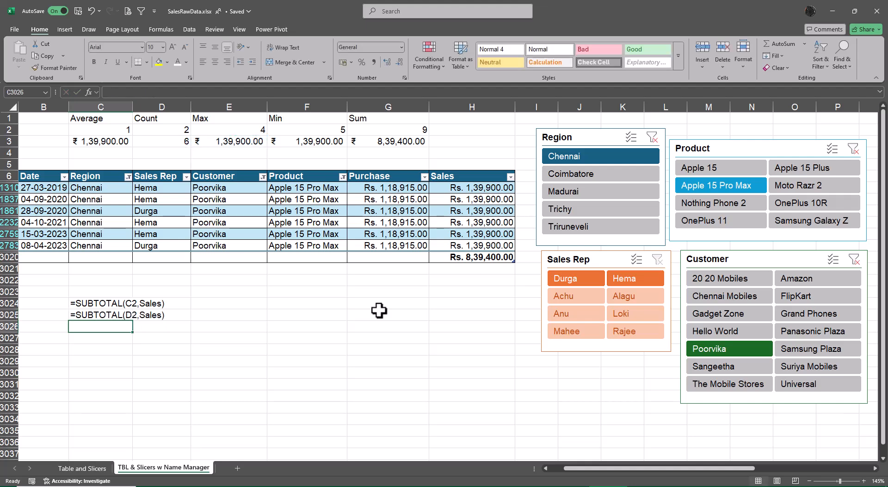
# Enter a FORMULATEXT formula in cell C3026 that references the Max subtotal in E3.
pyautogui.write('=form')
pyautogui.press('Tab')
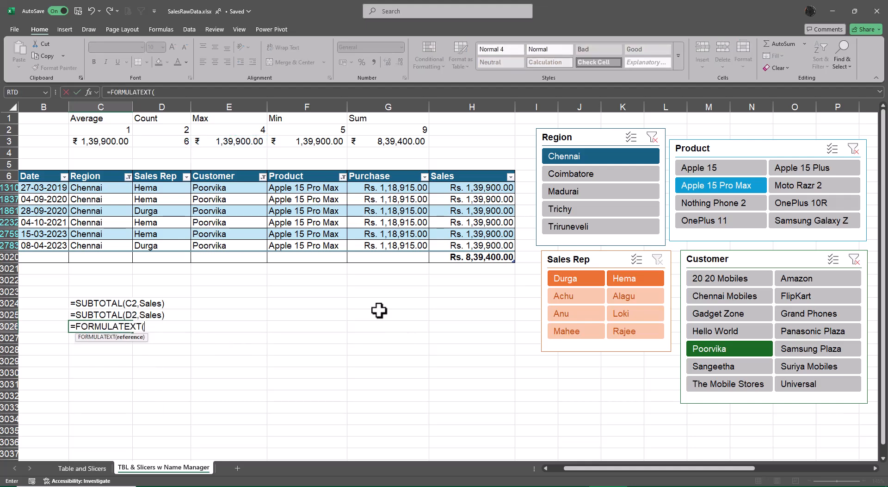
pyautogui.press('Up')
pyautogui.press('Up')
pyautogui.press('Up')
pyautogui.press('Up')
pyautogui.press('Up')
pyautogui.press('Up')
pyautogui.press('Up')
pyautogui.press('Up')
pyautogui.press('Up')
pyautogui.press('Up')
pyautogui.press('Up')
pyautogui.press('Up')
pyautogui.press('Up')
pyautogui.press('Up')
pyautogui.press('Right')
pyautogui.press('Right')
pyautogui.press('Up')
pyautogui.press('Up')
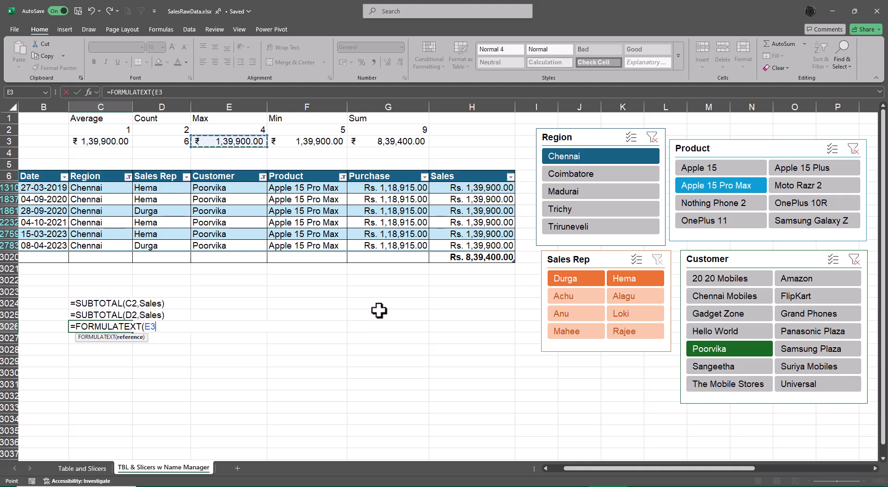
pyautogui.press('Return')
# Try to fill the FORMULATEXT formula from C3026 down to C3028, and clear the copy in C3027.
pyautogui.hotkey('shift', 'Down')
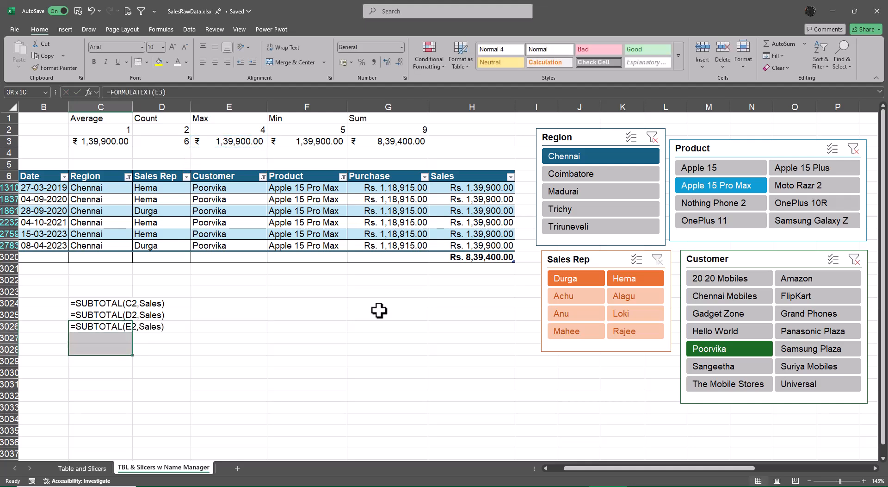
pyautogui.hotkey('ctrl', 'd')
pyautogui.press('Up')
pyautogui.hotkey('ctrl', 'c')
pyautogui.press('Down')
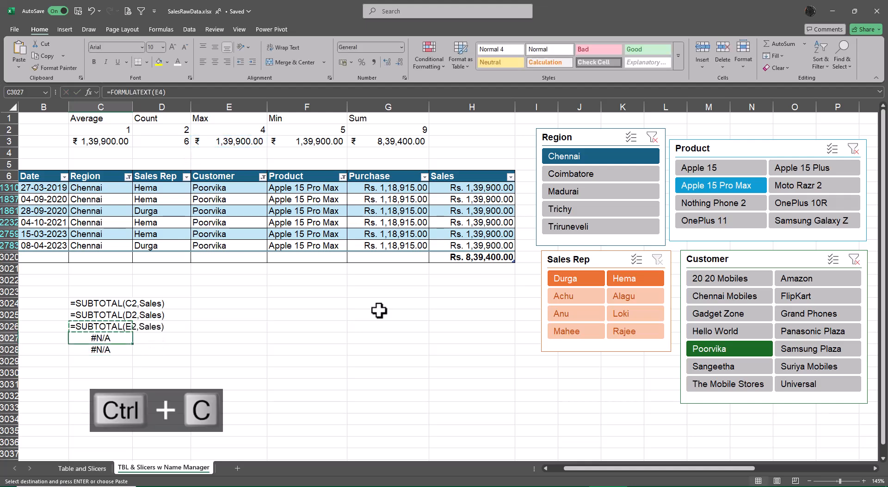
pyautogui.hotkey('ctrl', 'v')
pyautogui.press('F2')
pyautogui.press('Escape')
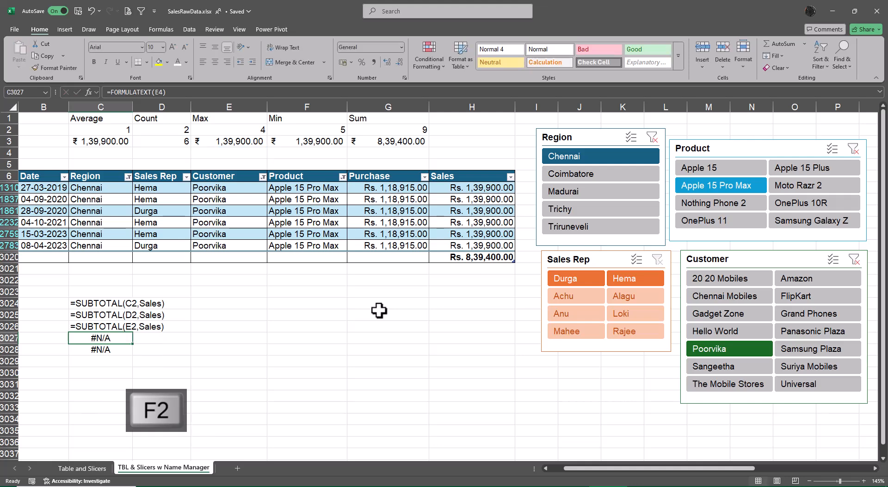
pyautogui.press('Delete')
# Enter a FORMULATEXT formula in cell C3027 that references the Min subtotal in F3.
pyautogui.press('Up')
pyautogui.press('Down')
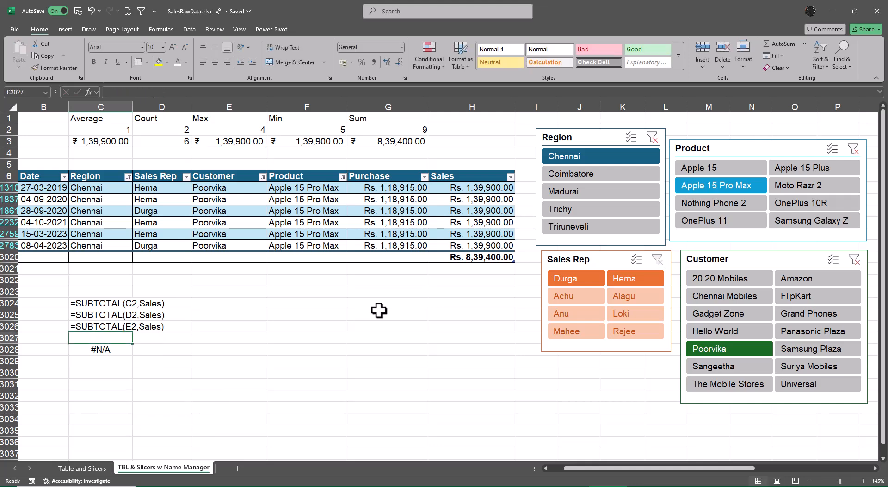
pyautogui.write('=form')
pyautogui.press('Tab')
pyautogui.press('Up')
pyautogui.press('Up')
pyautogui.press('Up')
pyautogui.press('Up')
pyautogui.press('Up')
pyautogui.press('Up')
pyautogui.press('Up')
pyautogui.press('Up')
pyautogui.press('Up')
pyautogui.press('Up')
pyautogui.press('Up')
pyautogui.press('Up')
pyautogui.press('Up')
pyautogui.press('Up')
pyautogui.press('Up')
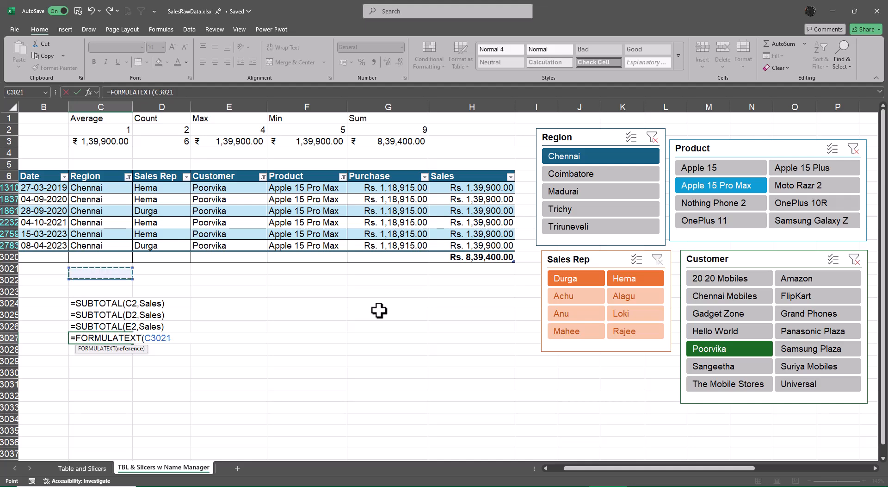
pyautogui.press('Right')
pyautogui.press('Up')
pyautogui.press('Up')
pyautogui.press('Right')
pyautogui.press('Right')
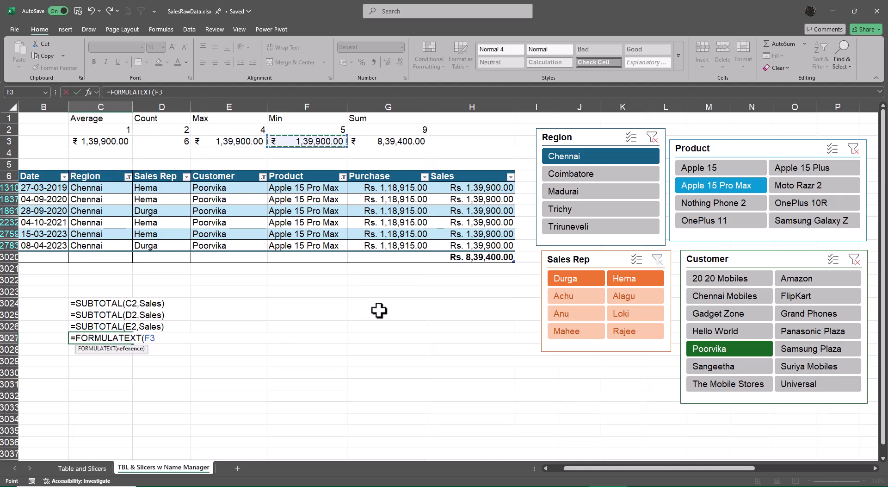
pyautogui.press('Return')
# Replace the formula in cell C3028 with a FORMULATEXT formula that references the Sum subtotal in G3.
pyautogui.press('F2')
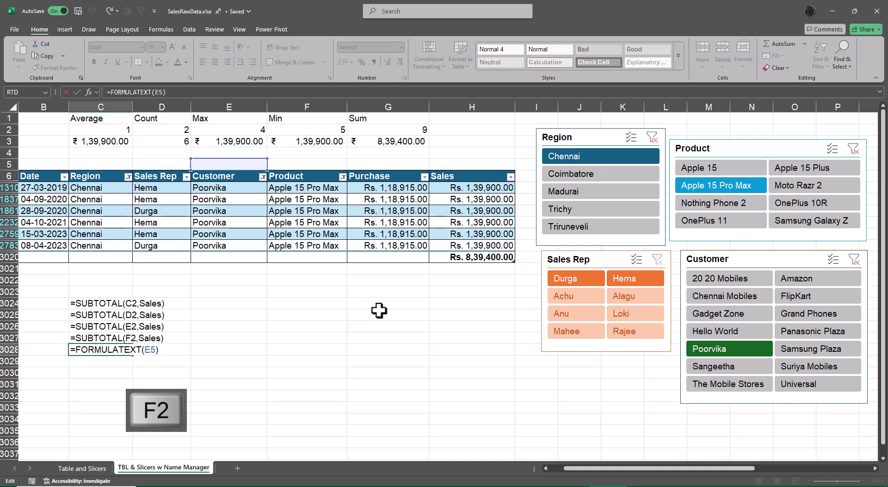
pyautogui.press('Escape')
pyautogui.write('=fom')
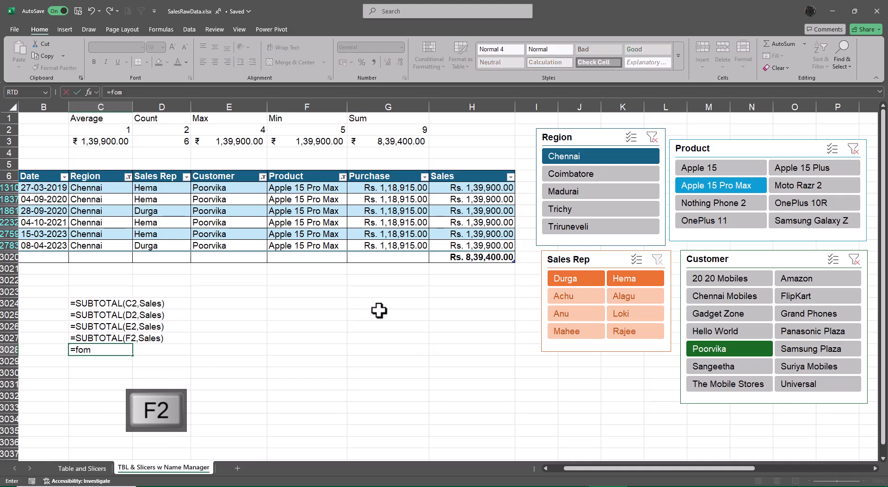
pyautogui.press('BackSpace')
pyautogui.write('rnu')
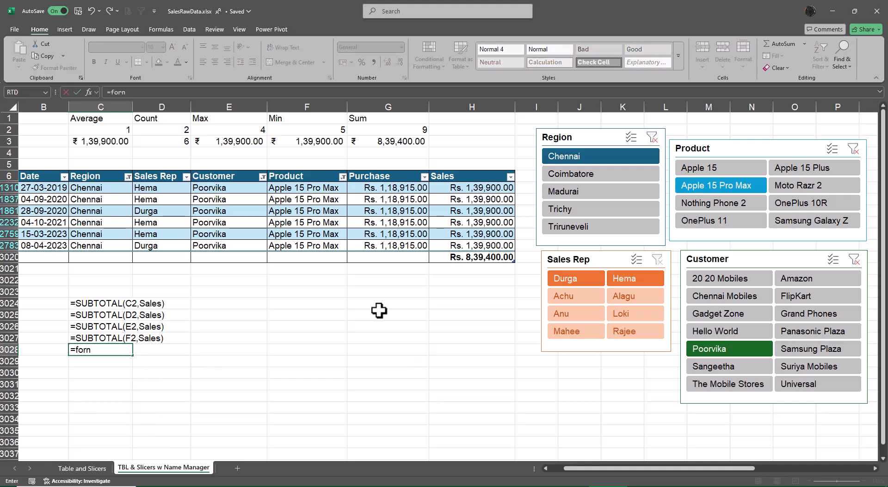
pyautogui.press('BackSpace')
pyautogui.press('BackSpace')
pyautogui.write('MULATEXT(')
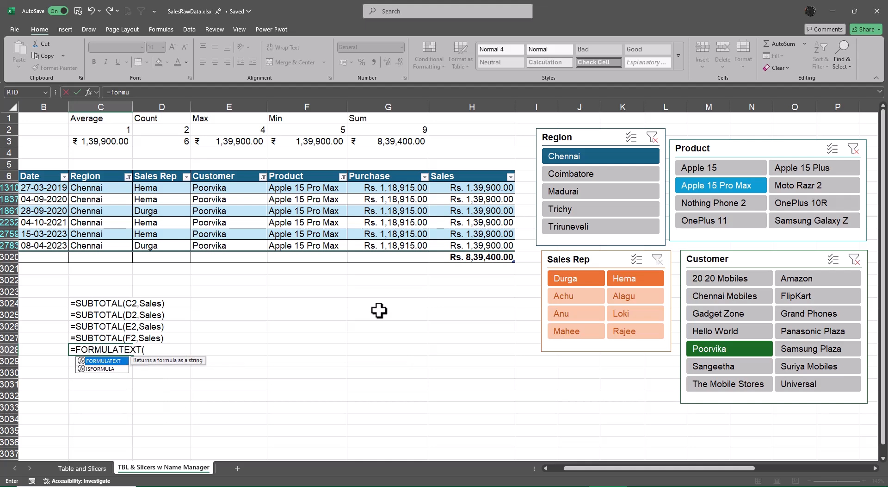
pyautogui.press('Up')
pyautogui.hotkey('ctrl', 'Up')
pyautogui.hotkey('ctrl', 'Up')
pyautogui.hotkey('ctrl', 'Up')
pyautogui.hotkey('ctrl', 'Up')
pyautogui.hotkey('ctrl', 'Up')
pyautogui.hotkey('ctrl', 'Up')
pyautogui.press('Right')
pyautogui.press('Right')
pyautogui.press('Right')
pyautogui.press('Right')
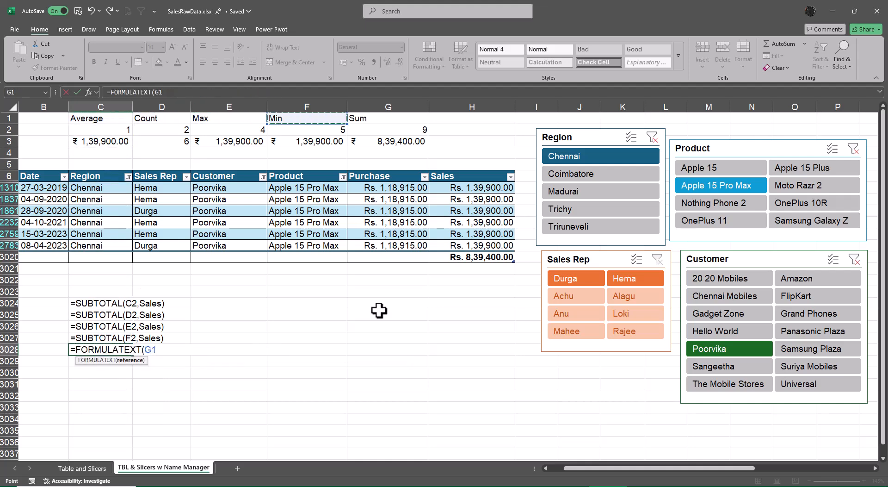
pyautogui.press('Down')
pyautogui.press('Down')
pyautogui.press('Return')
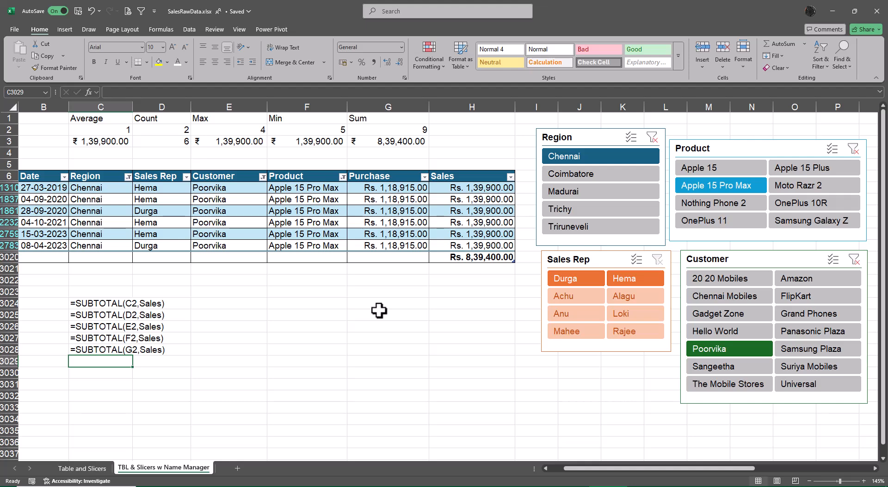
# Compare the total row's Sales formula in H3020 with the Sum subtotal formula in G3.
pyautogui.moveTo(640, 468); pyautogui.dragTo(585, 468)
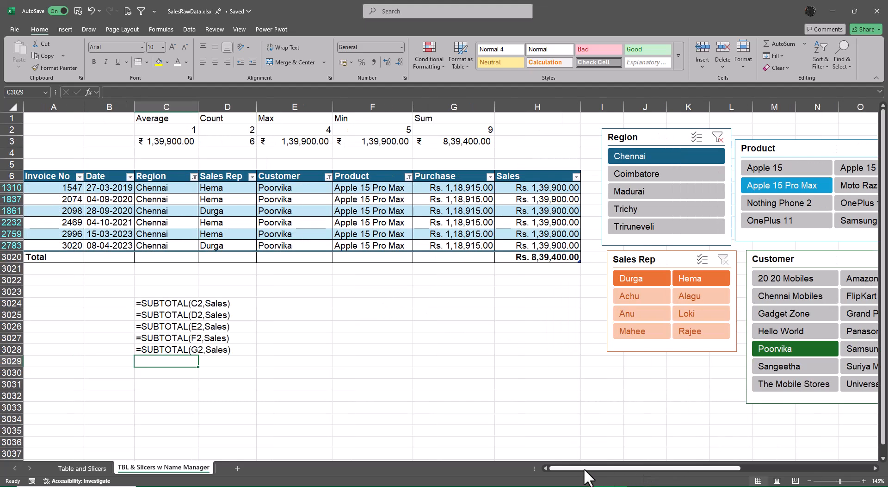
pyautogui.click(527, 257)
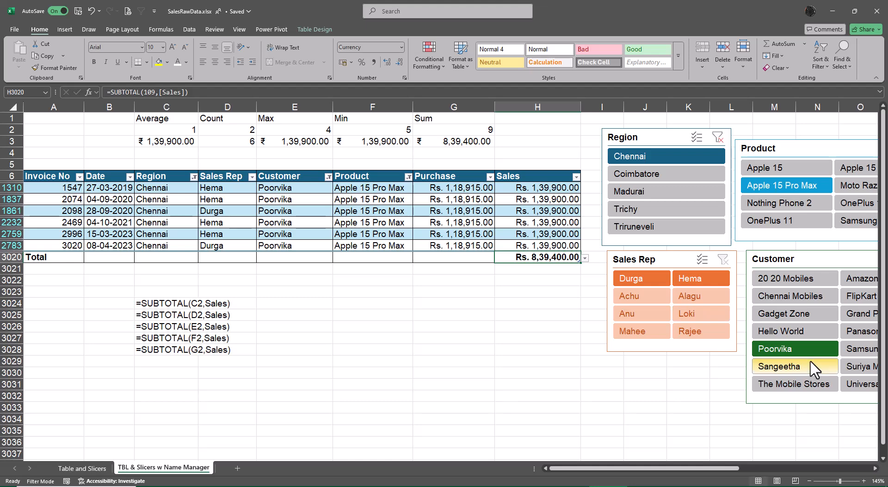
pyautogui.press('F2')
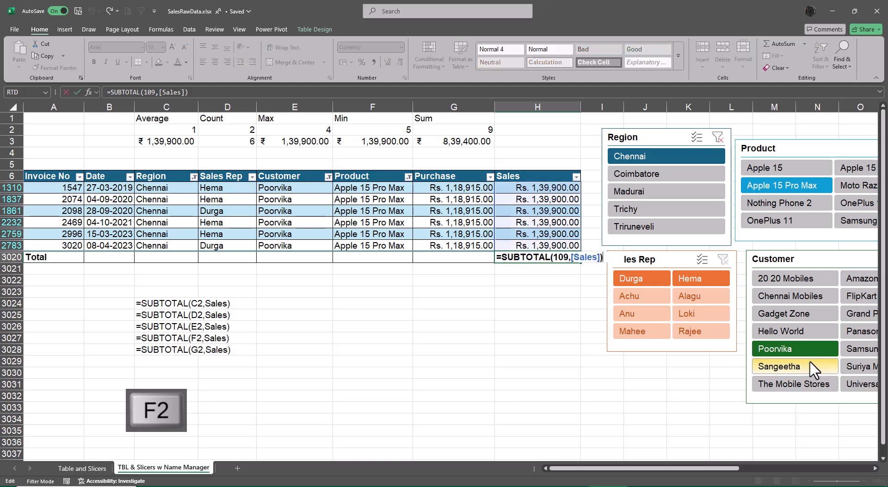
pyautogui.press('Escape')
pyautogui.click(449, 142)
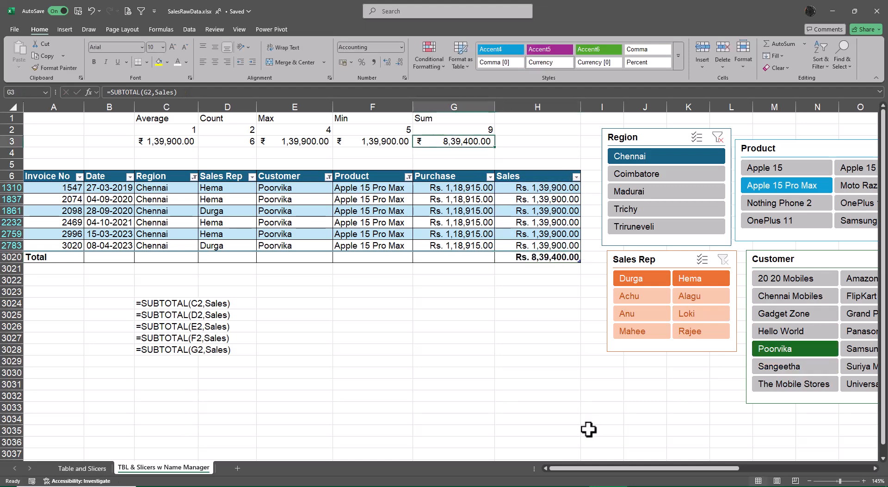
# Review the SUBTOTAL formulas and their cell references one by one from G3 back to C3.
pyautogui.press('F2')
pyautogui.press('Escape')
pyautogui.press('Left')
pyautogui.press('F2')
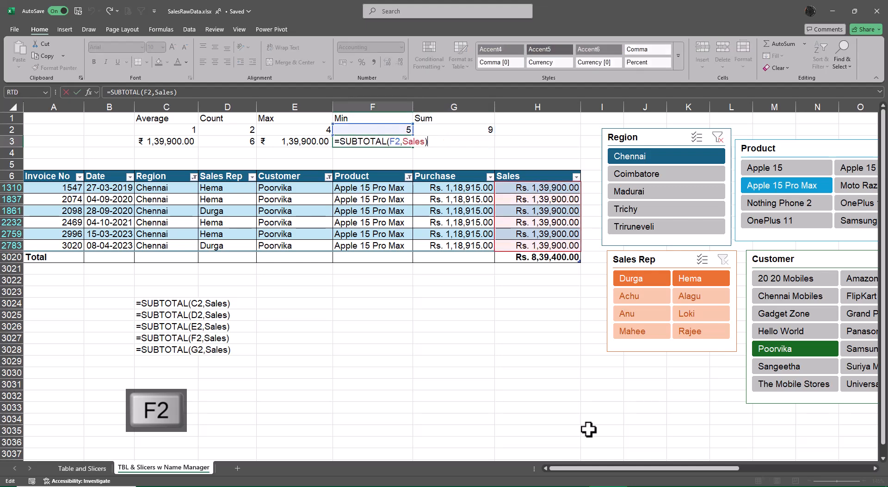
pyautogui.press('Escape')
pyautogui.press('Left')
pyautogui.press('F2')
pyautogui.press('Escape')
pyautogui.press('Left')
pyautogui.press('F2')
pyautogui.press('Escape')
pyautogui.press('Left')
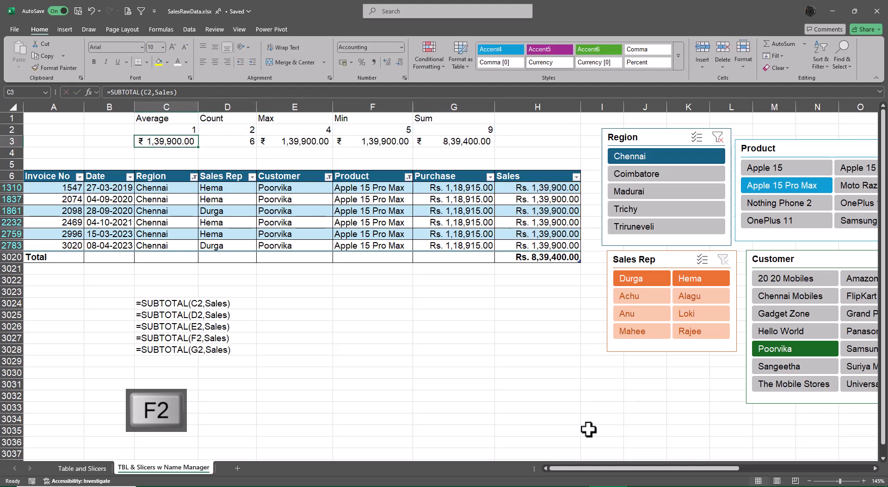
pyautogui.press('F2')
pyautogui.press('Escape')
pyautogui.press('Right')
pyautogui.press('Right')
pyautogui.press('Right')
pyautogui.press('Right')
pyautogui.press('Right')
pyautogui.press('Right')
pyautogui.press('Right')
pyautogui.press('Right')
pyautogui.press('Right')
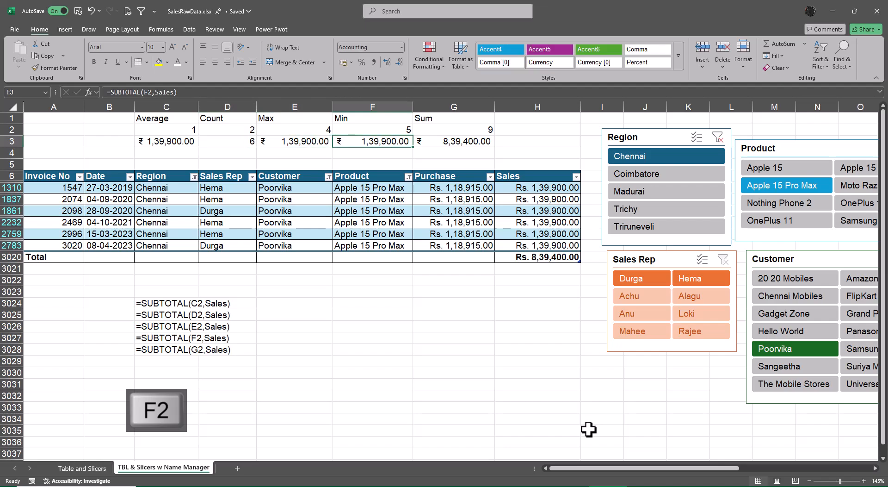
# Check the numbered topic list on the Ribbons sheet of the Day 7 to 25 workbook, and return to SalesRawData.xlsx.
pyautogui.hotkey('alt', 'Tab')
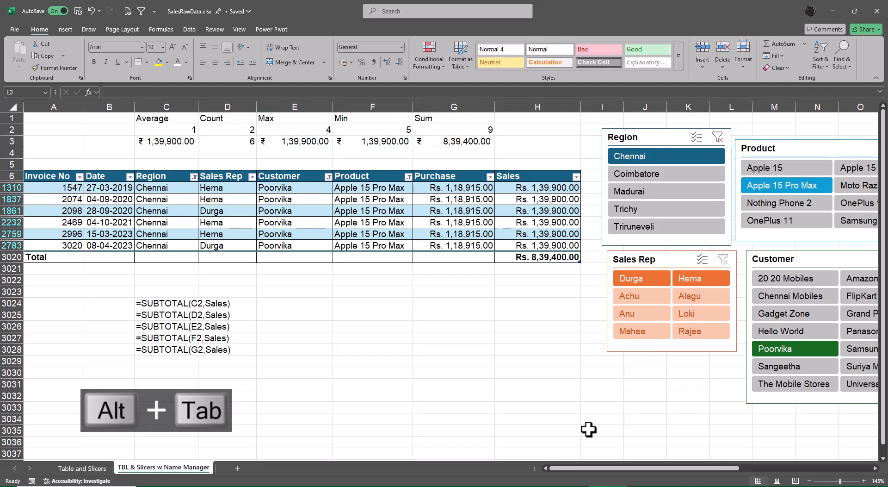
pyautogui.hotkey('alt', 'Tab')
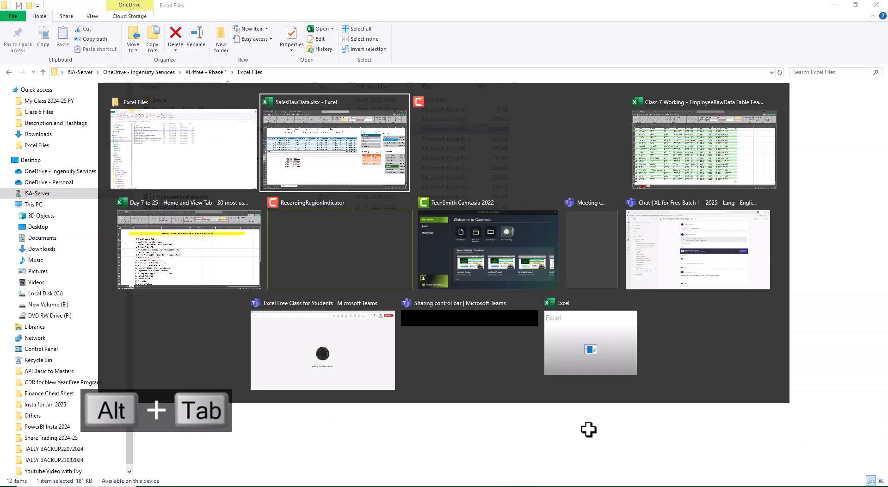
pyautogui.hotkey('alt', 'Tab')
pyautogui.hotkey('alt', 'Tab')
pyautogui.hotkey('alt', 'Tab')
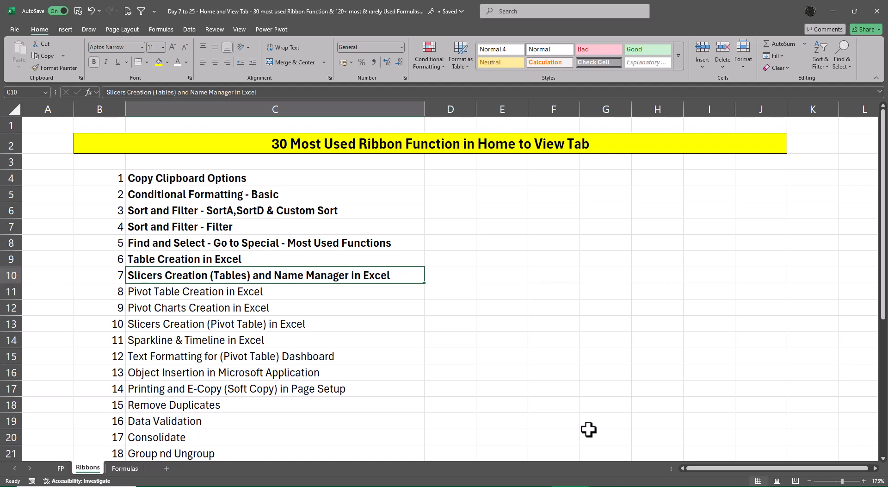
pyautogui.hotkey('alt', 'Tab')
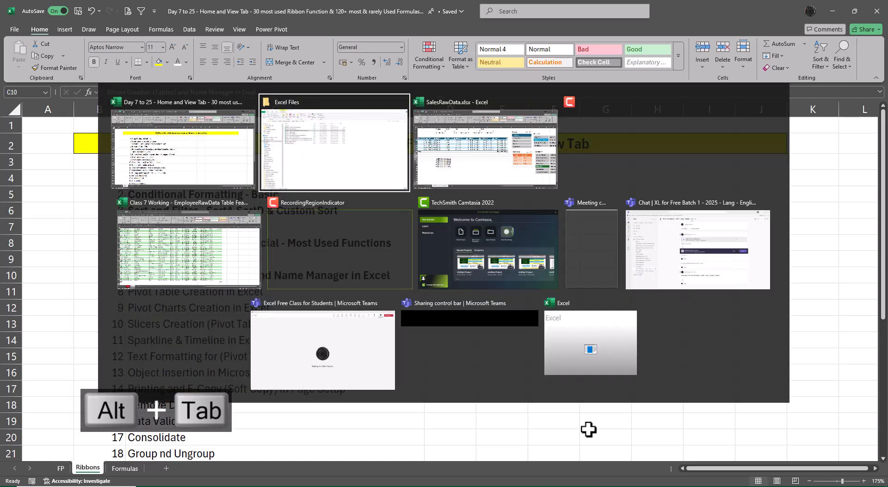
pyautogui.hotkey('alt', 'Tab')
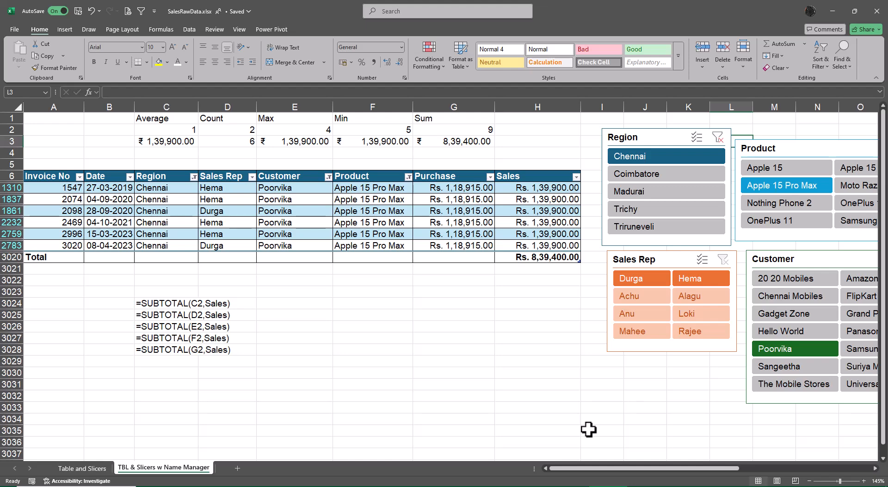
# Center the function numbers in cells C2:G2.
pyautogui.moveTo(178, 127); pyautogui.dragTo(466, 128)
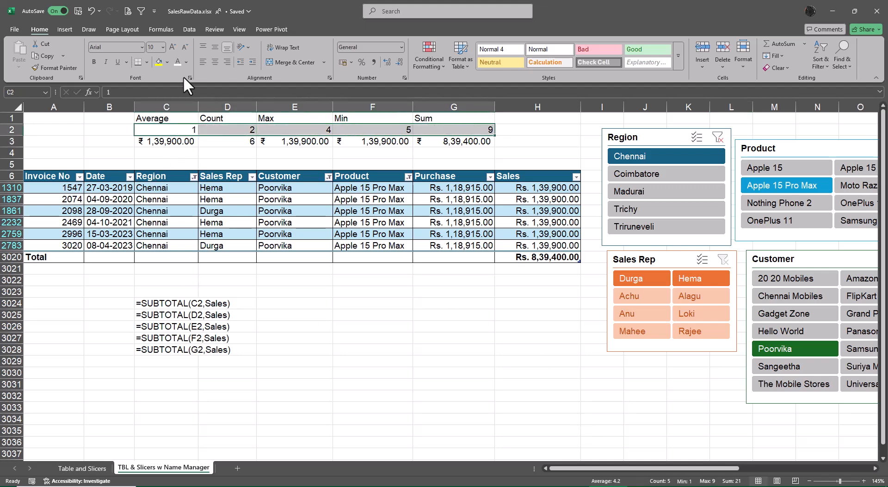
pyautogui.click(215, 62)
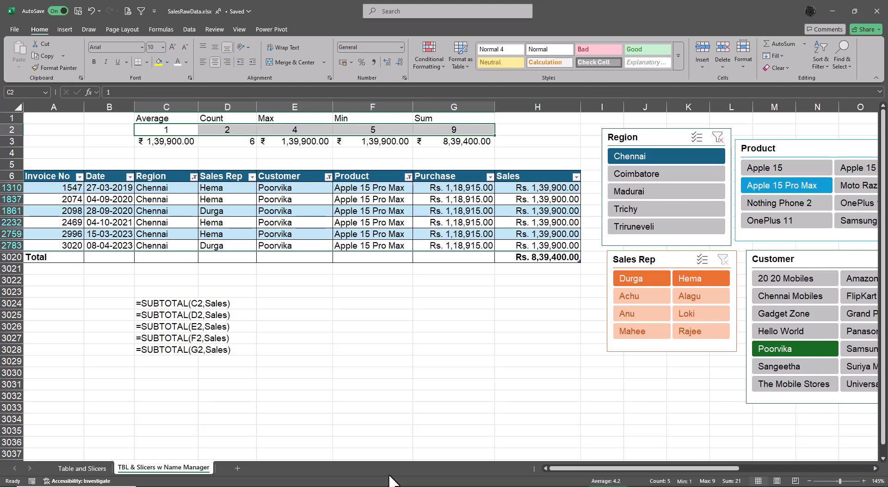
# Copy the labels in C1:G1 and paste them transposed into B3024:B3028 beside the displayed SUBTOTAL formulas.
pyautogui.moveTo(162, 119); pyautogui.dragTo(426, 119)
pyautogui.hotkey('ctrl', 'c')
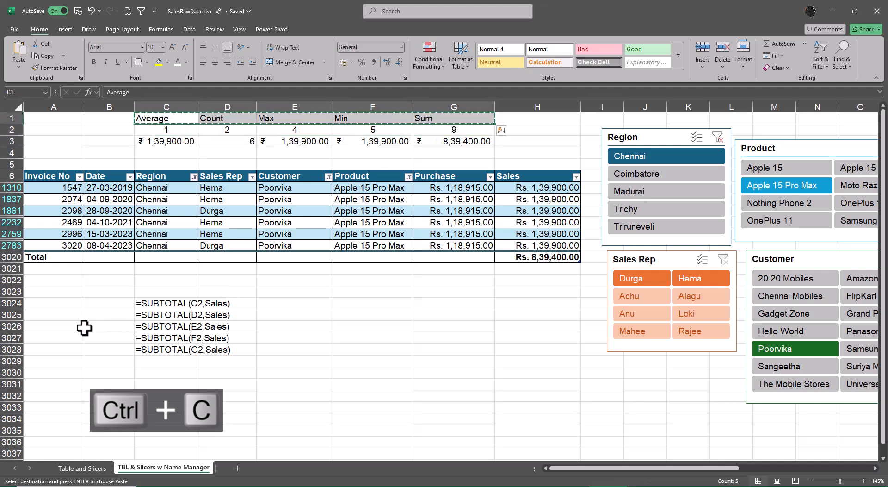
pyautogui.click(93, 304)
pyautogui.hotkey('alt', 's')
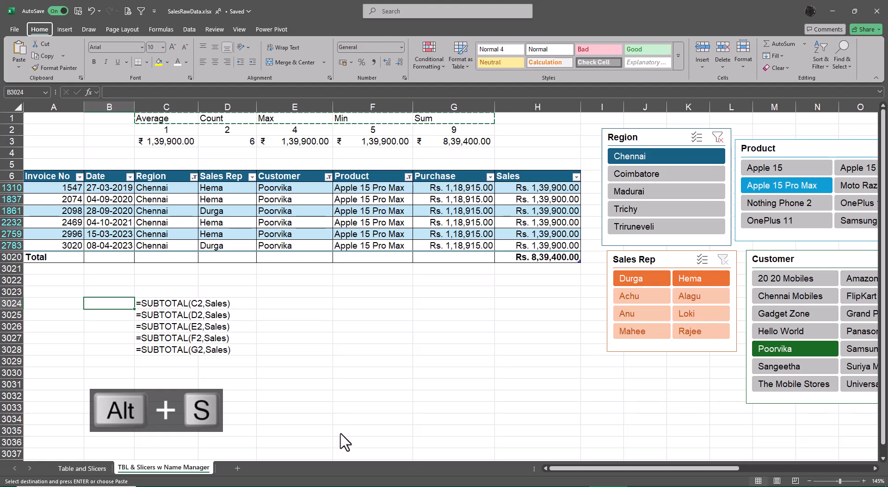
pyautogui.hotkey('alt', 'e')
pyautogui.press('Return')
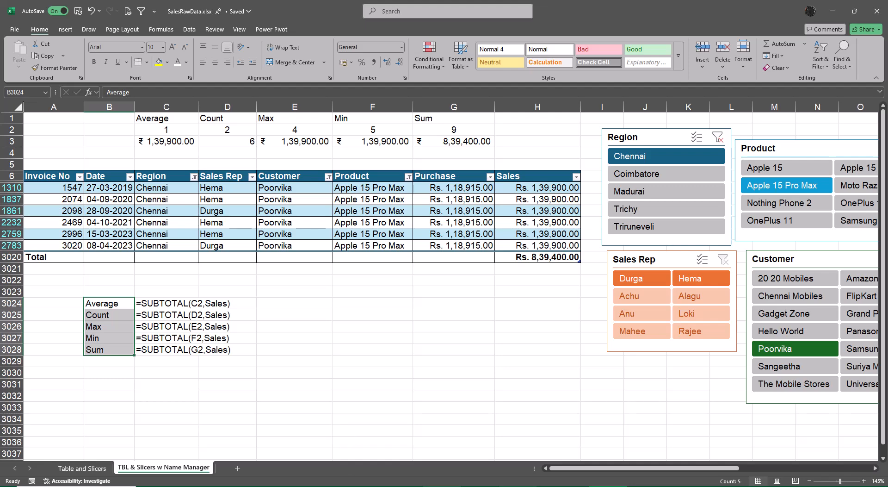
# Move the picture of the SUBTOTAL function list closer to the Product and Customer slicers, and deselect it.
pyautogui.moveTo(605, 469); pyautogui.dragTo(754, 464)
pyautogui.moveTo(677, 305); pyautogui.dragTo(518, 295)
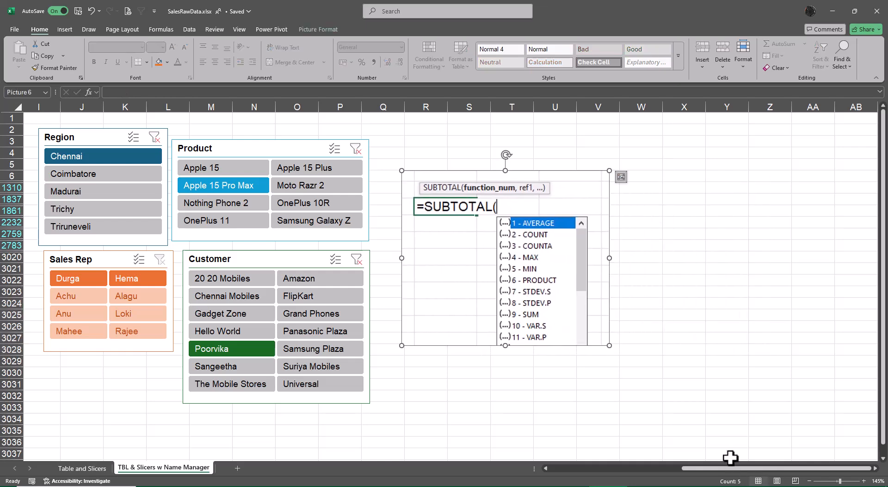
pyautogui.click(728, 420)
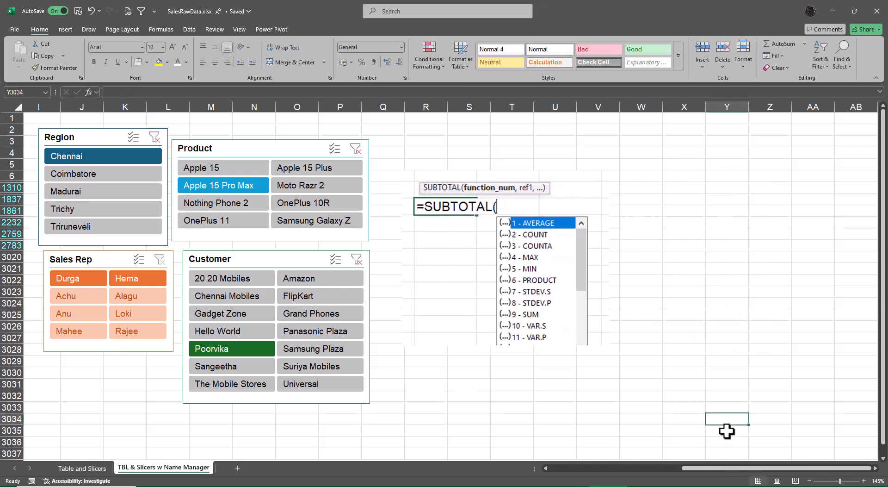
# Switch to the Day 7 to 25 workbook and make topics 8 to 10 in C11:C13 of the Ribbons sheet bold.
pyautogui.hotkey('alt', 'Tab')
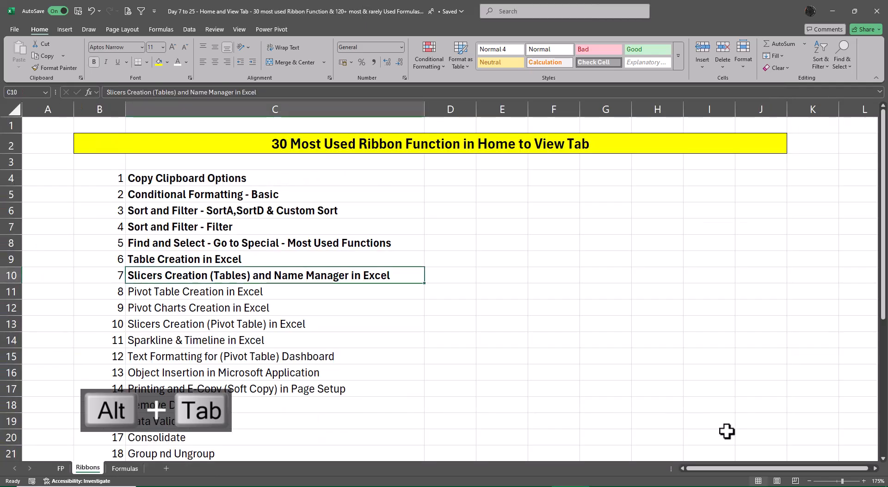
pyautogui.press('Down')
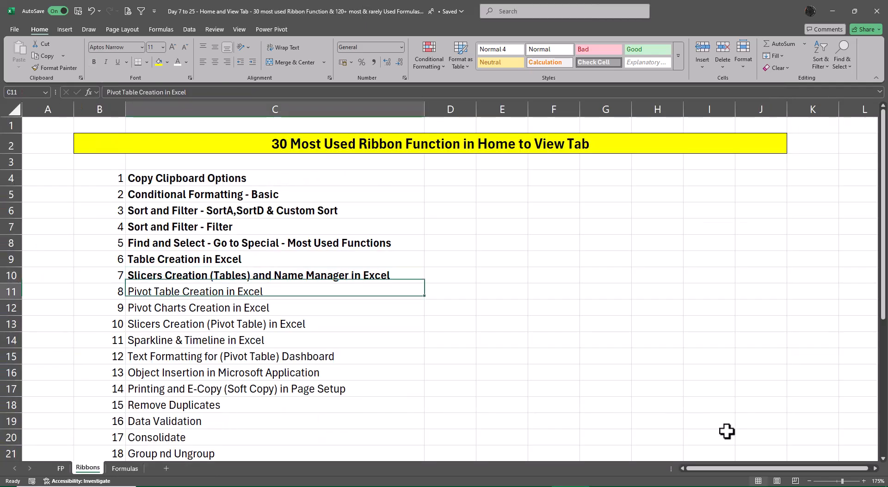
pyautogui.hotkey('shift', 'Down')
pyautogui.hotkey('shift', 'Down')
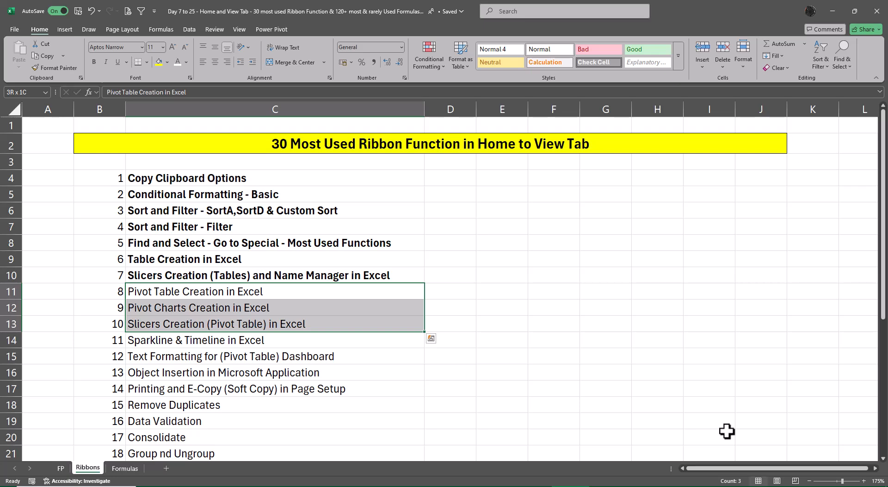
pyautogui.hotkey('ctrl', 'b')
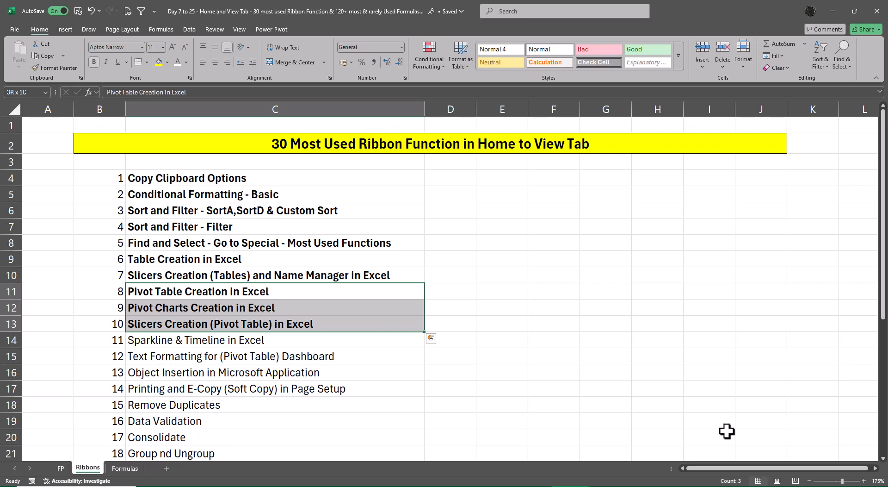
# Return to SalesRawData.xlsx and review the Table and Slicers sheet against the TBL & Slicers w Name Manager sheet.
pyautogui.hotkey('alt', 'Tab')
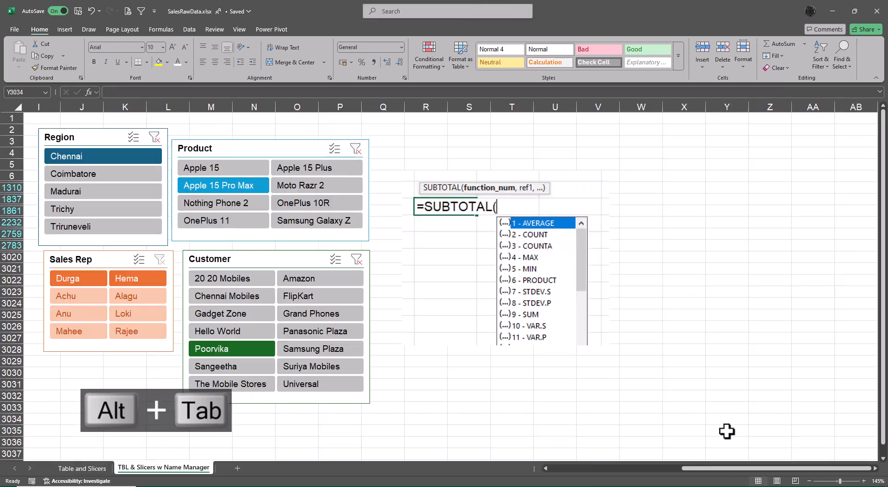
pyautogui.hotkey('ctrl', 'Left')
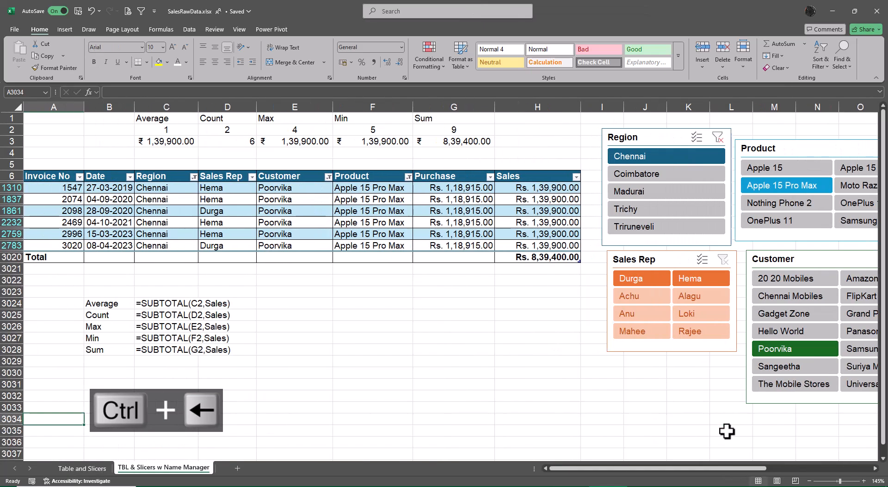
pyautogui.hotkey('ctrl', 'pageup')
pyautogui.hotkey('ctrl', 'Up')
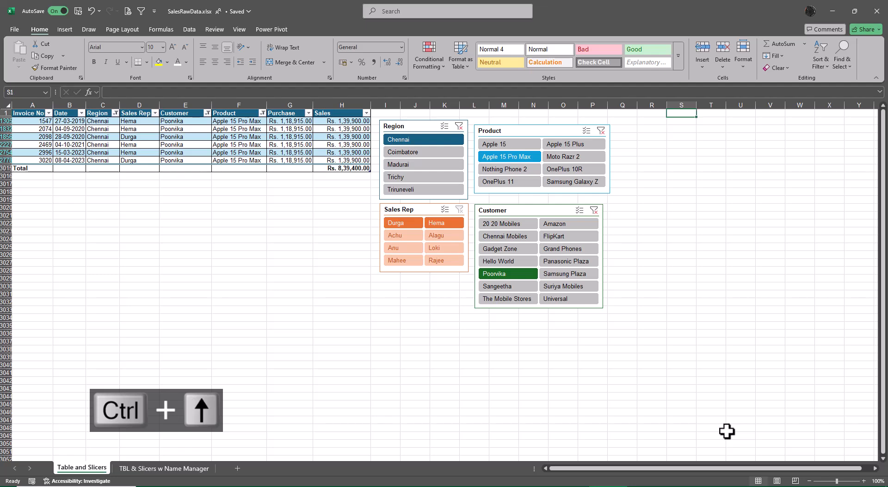
pyautogui.hotkey('ctrl', 'pagedown')
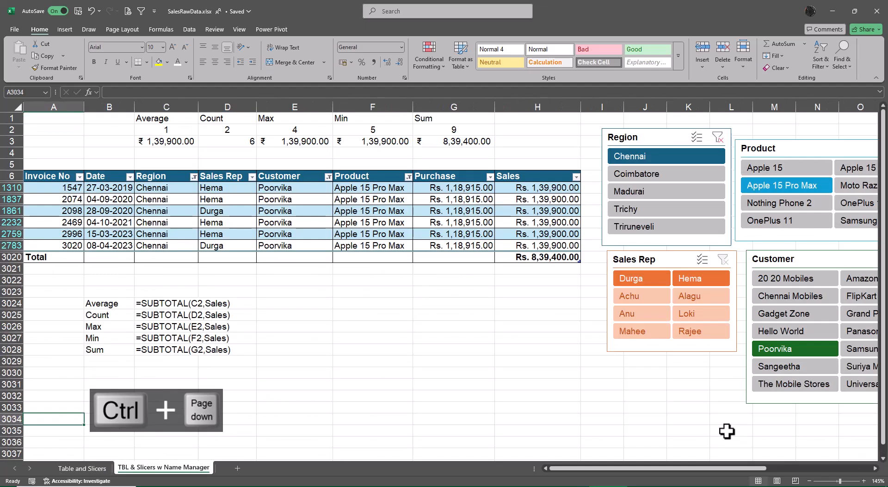
pyautogui.hotkey('ctrl', 'pageup')
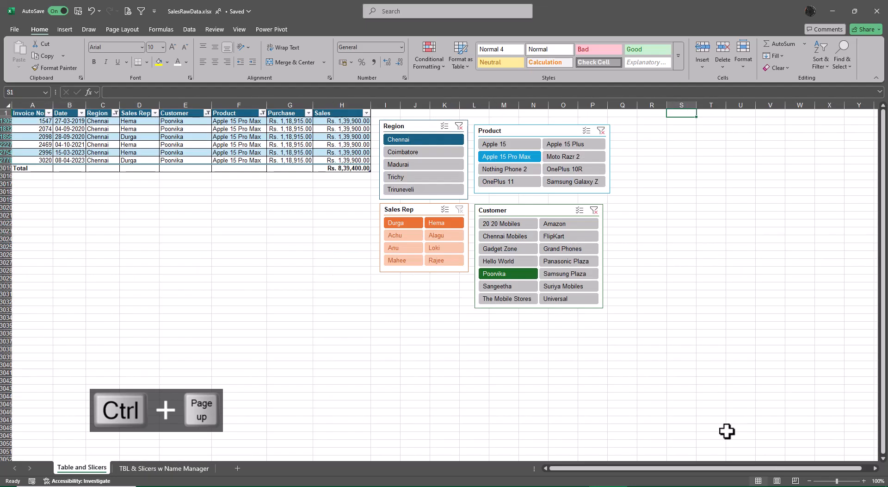
pyautogui.hotkey('ctrl', 'pagedown')
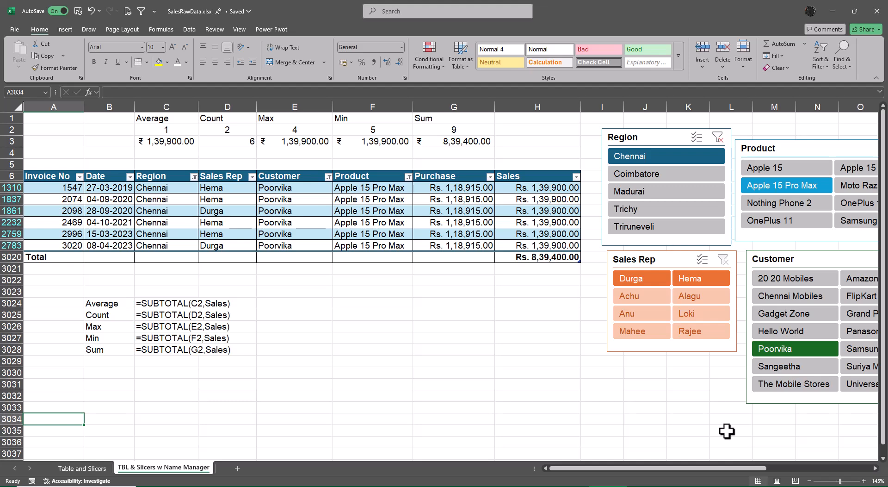
# Switch to the Day 7 to 25 workbook and go to the sheet before Ribbons.
pyautogui.hotkey('alt', 'Tab')
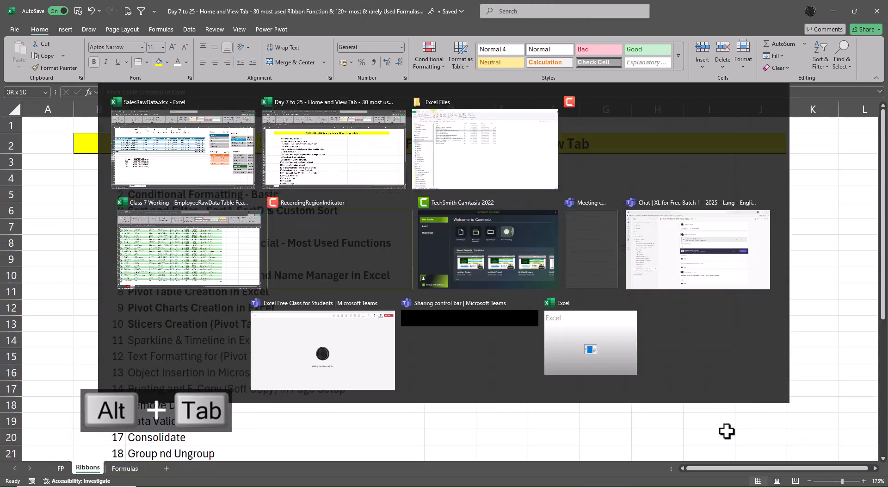
pyautogui.hotkey('ctrl', 'pageup')
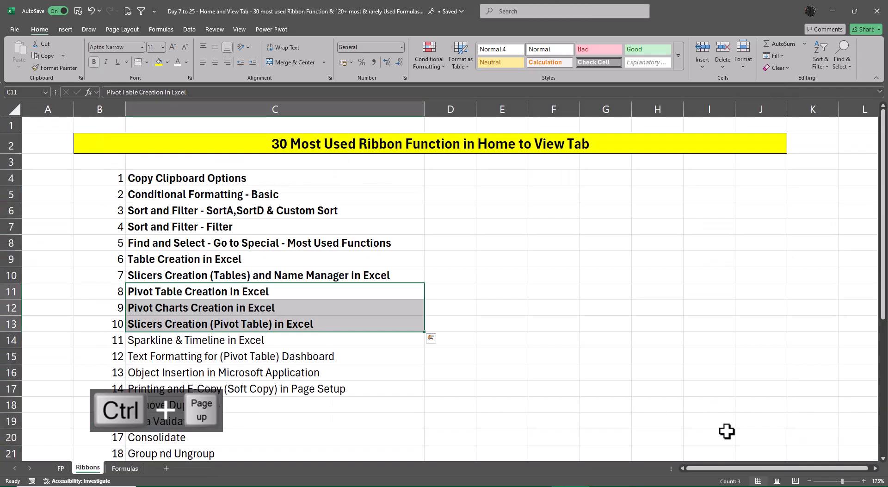